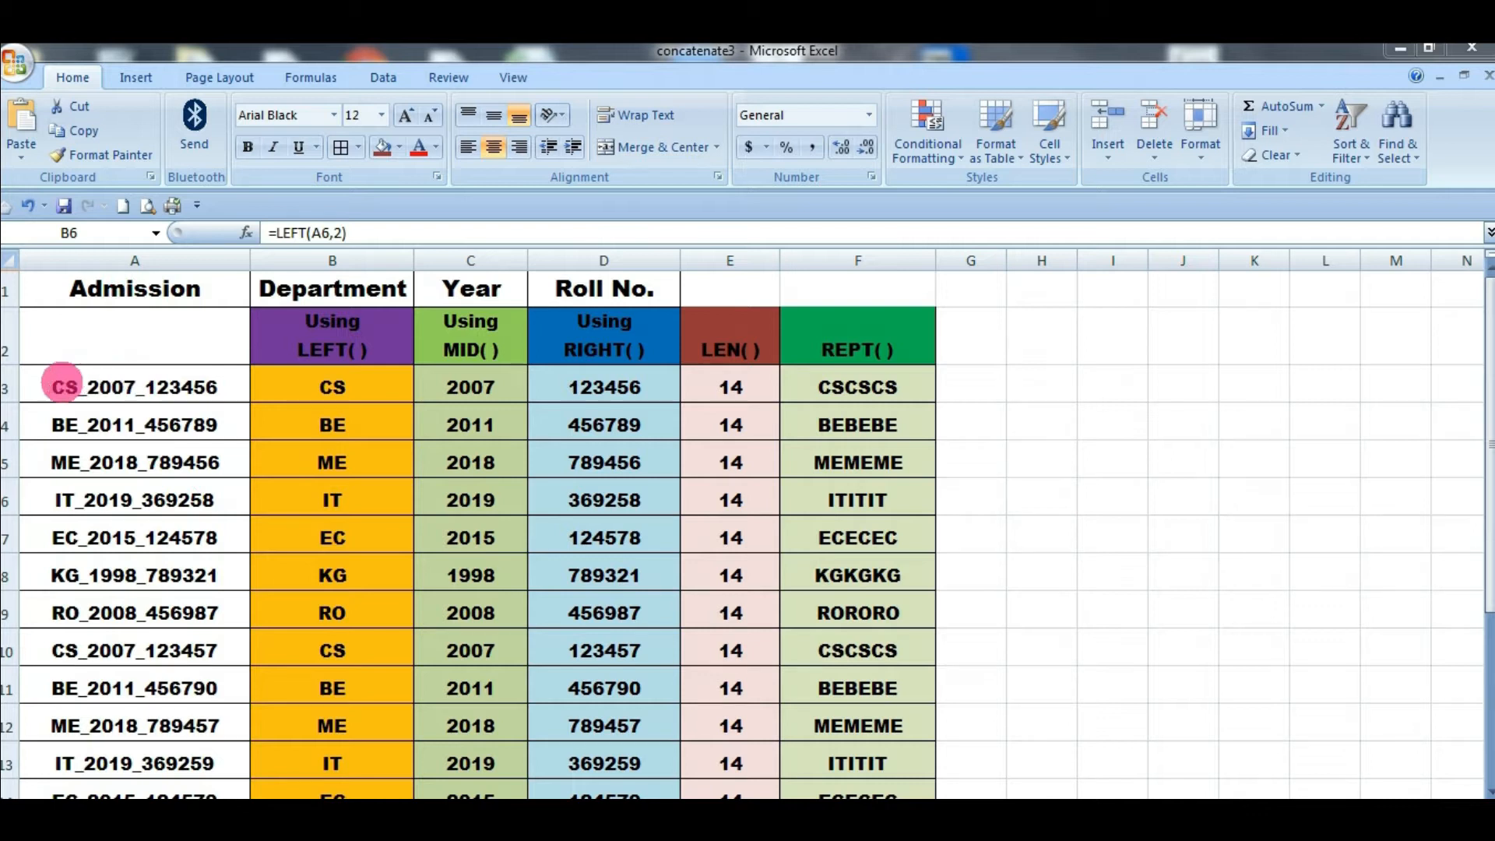
Review the Admission codes and the MID, RIGHT, LEN and REPT columns of the table
click(116, 390)
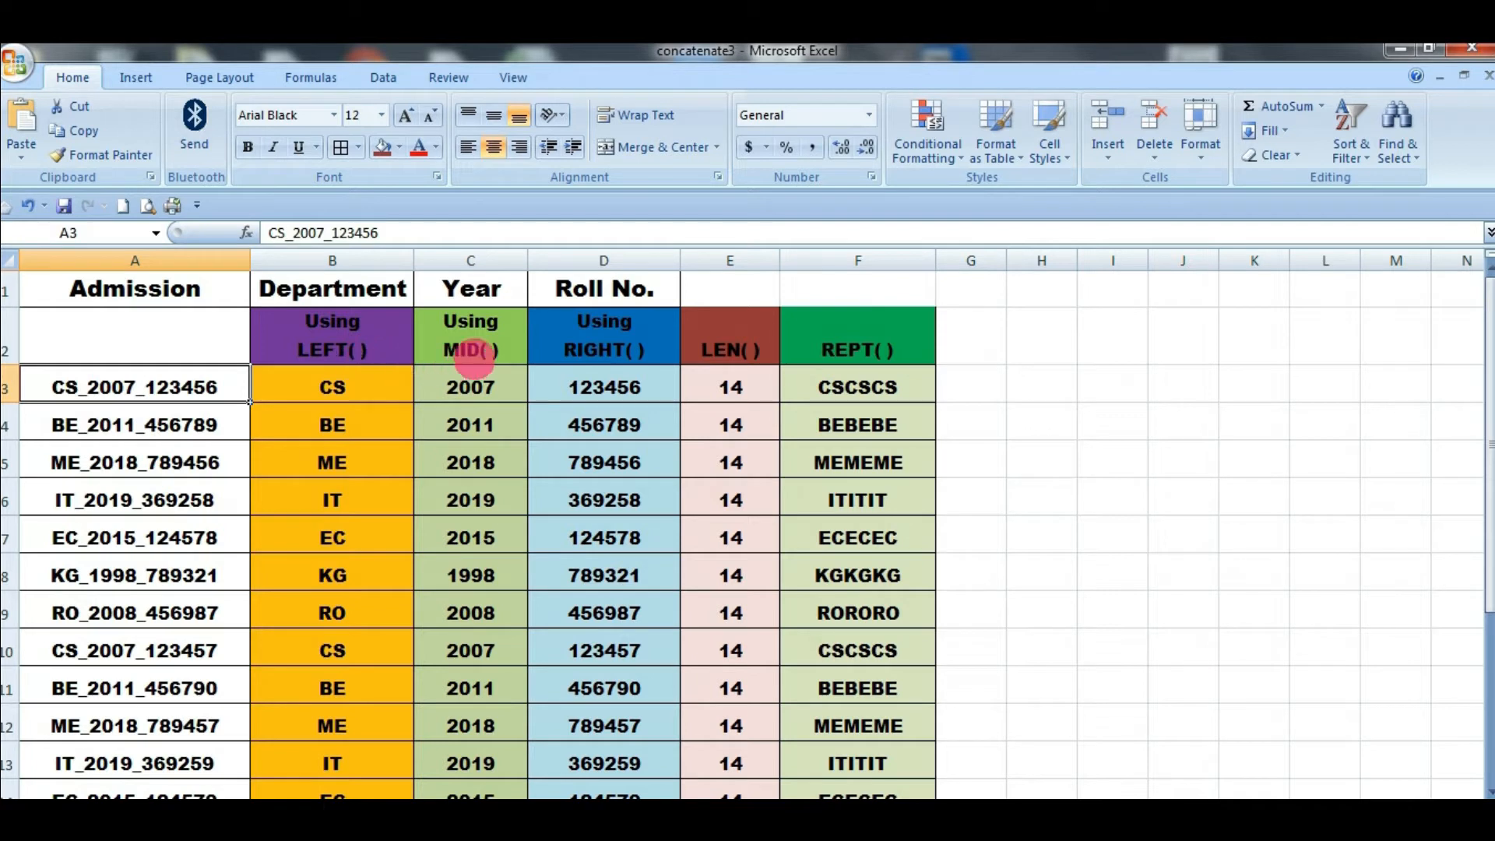
click(470, 343)
click(605, 343)
click(724, 344)
click(876, 352)
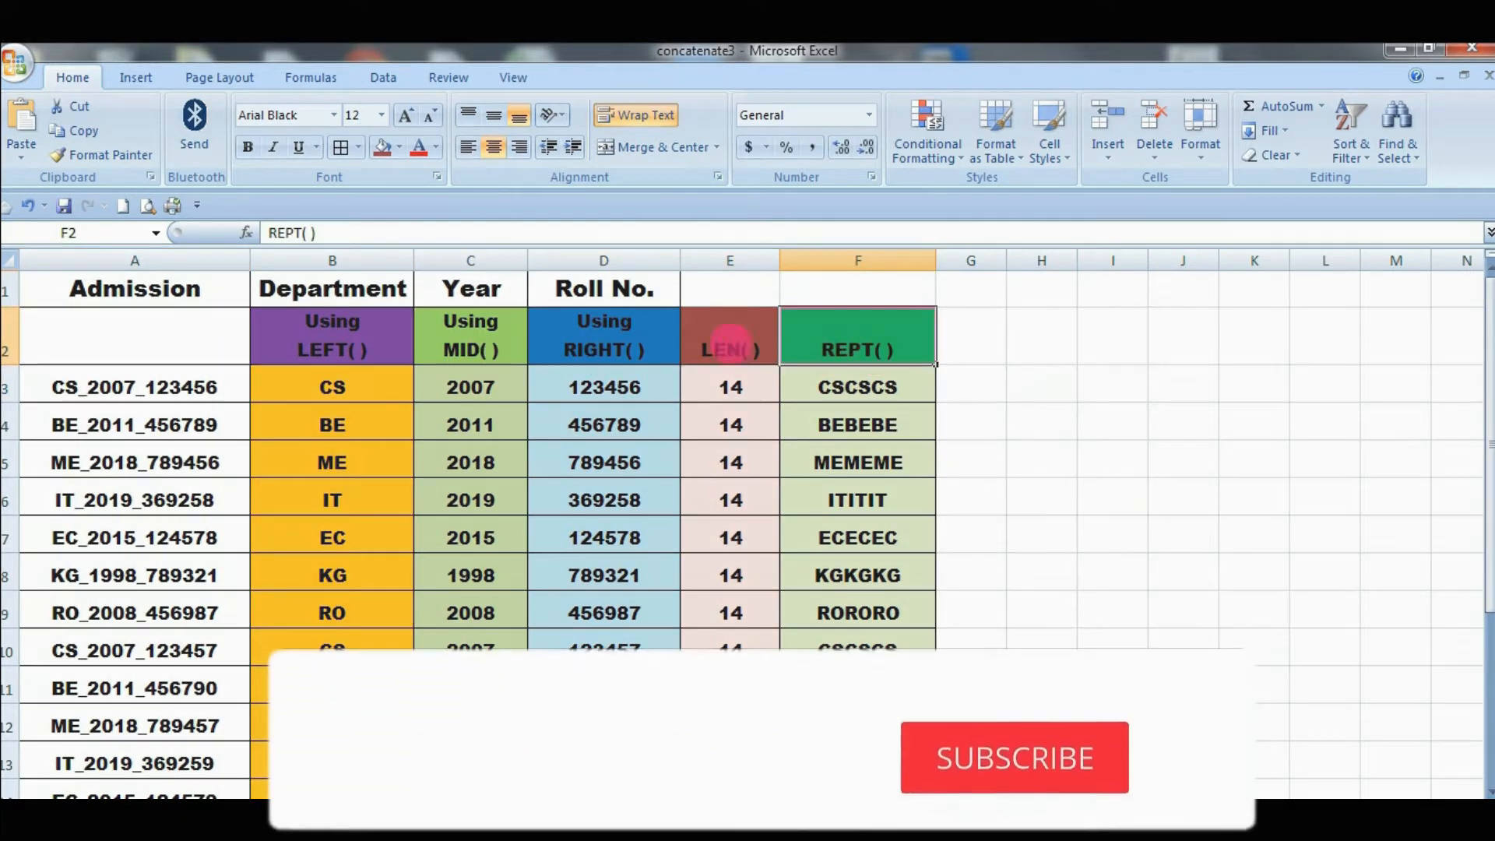
drag(730, 261, 901, 269)
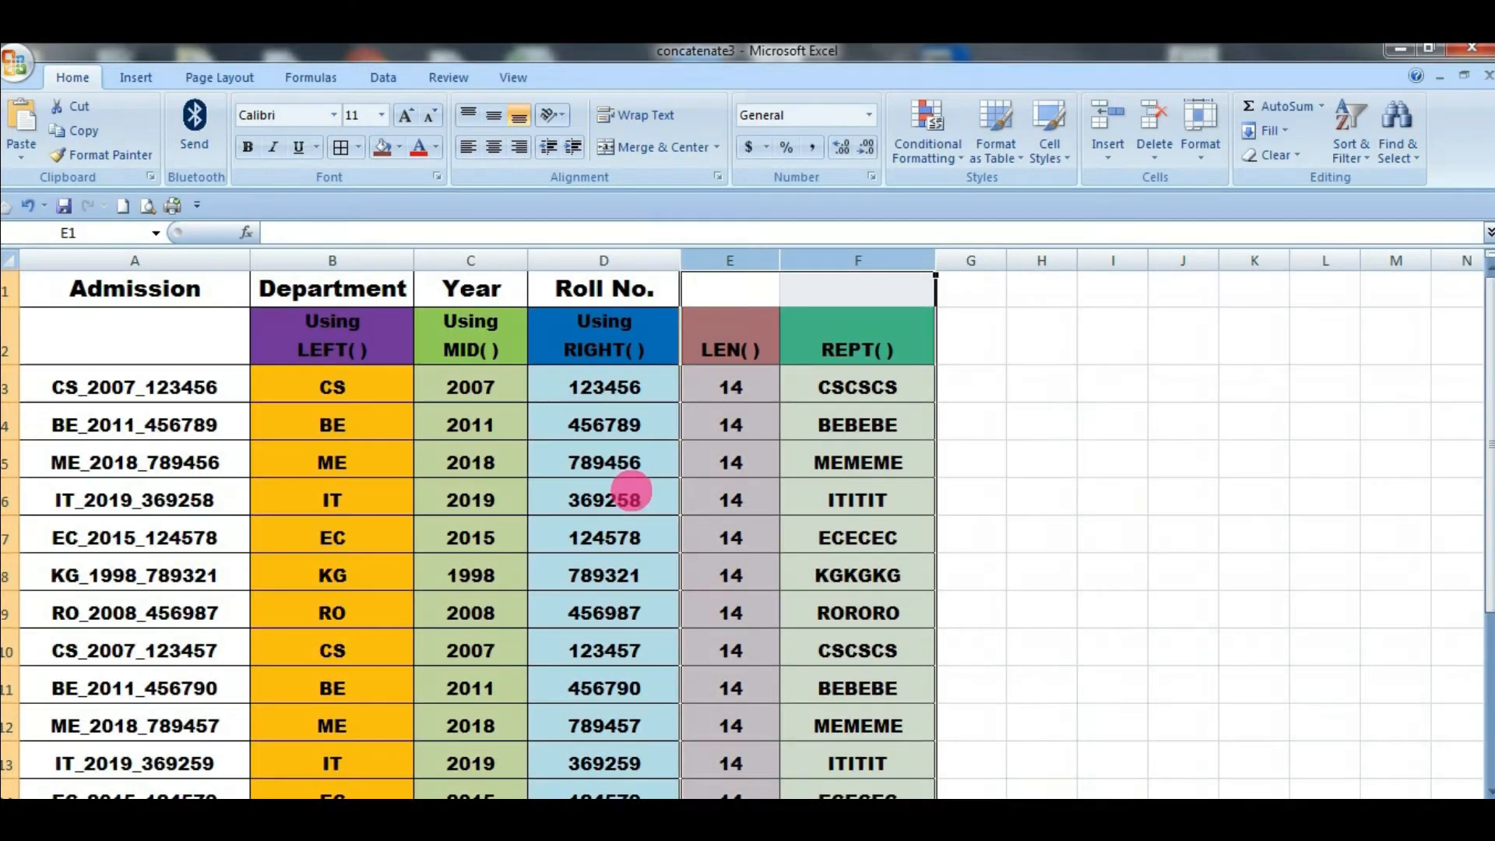
click(1016, 490)
click(134, 387)
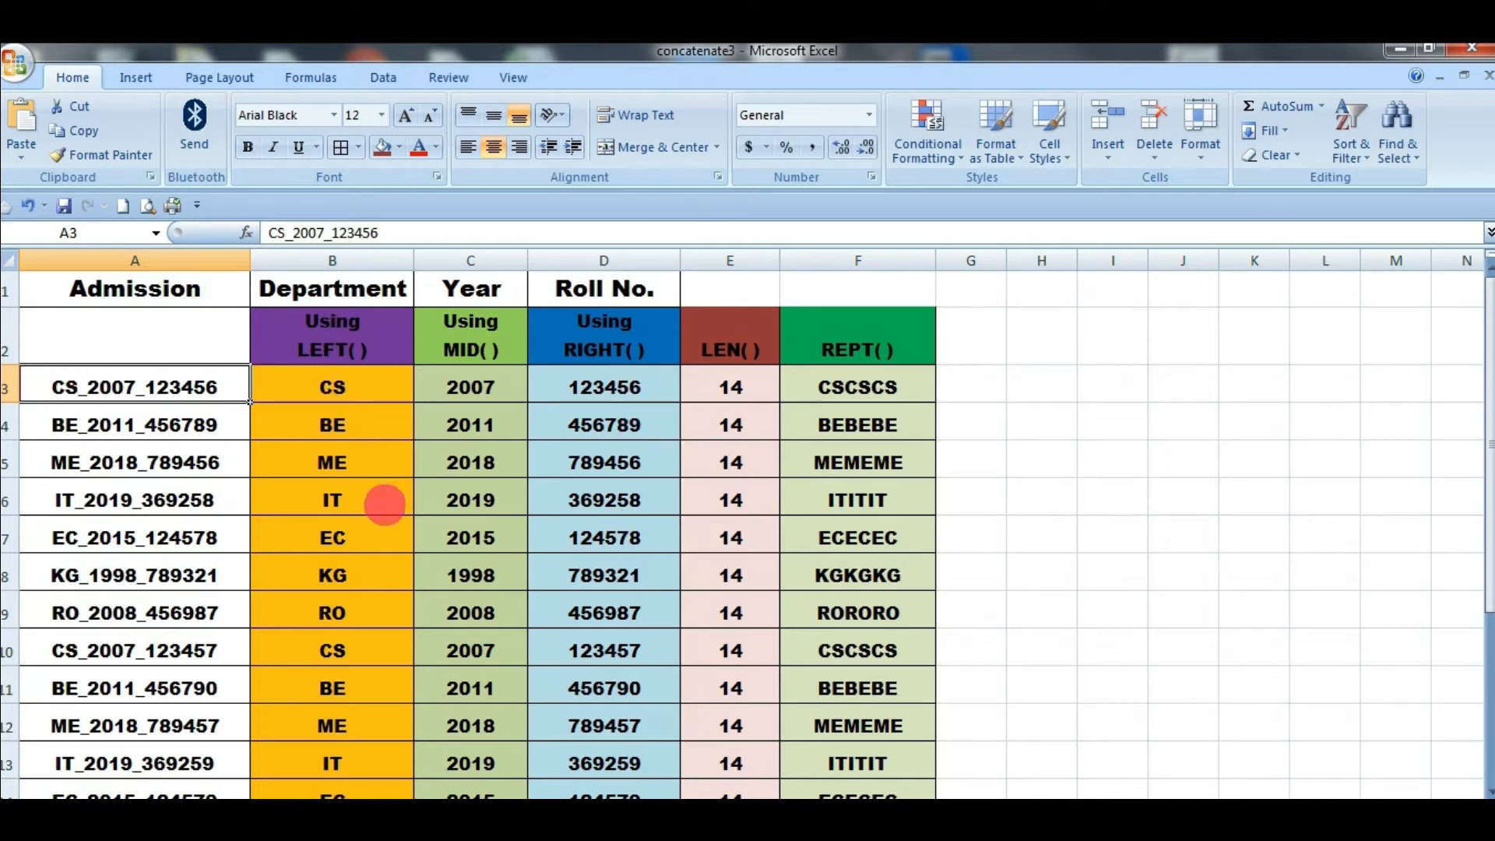
Examine the LEFT, MID, LEN and REPT formulas alongside the Admission codes and select the results from B3 to F13
scroll(467, 534, down, 2)
scroll(468, 534, up, 2)
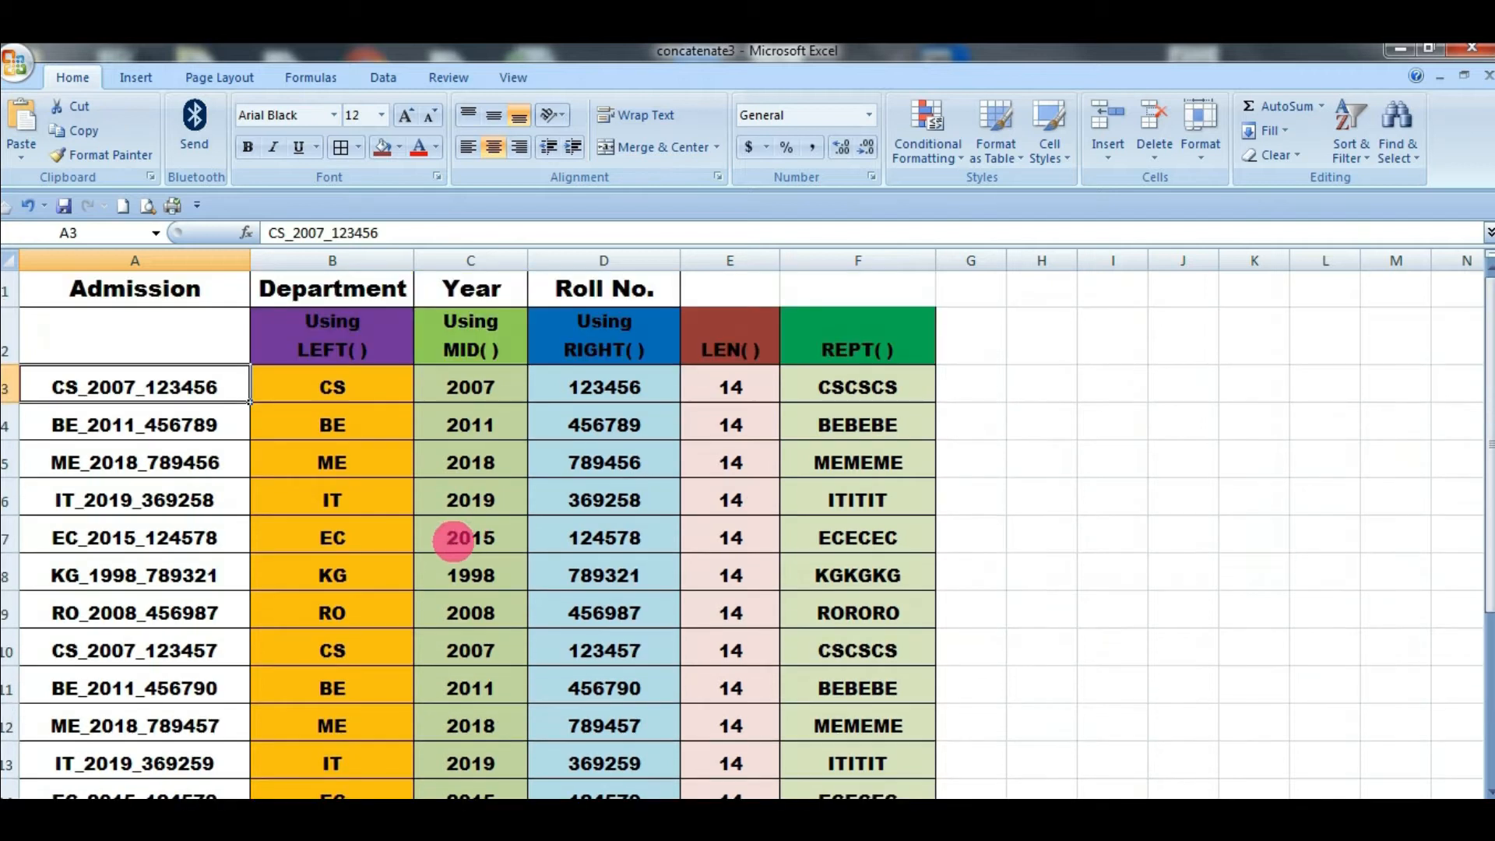
click(332, 393)
scroll(384, 557, down, 4)
scroll(384, 558, up, 4)
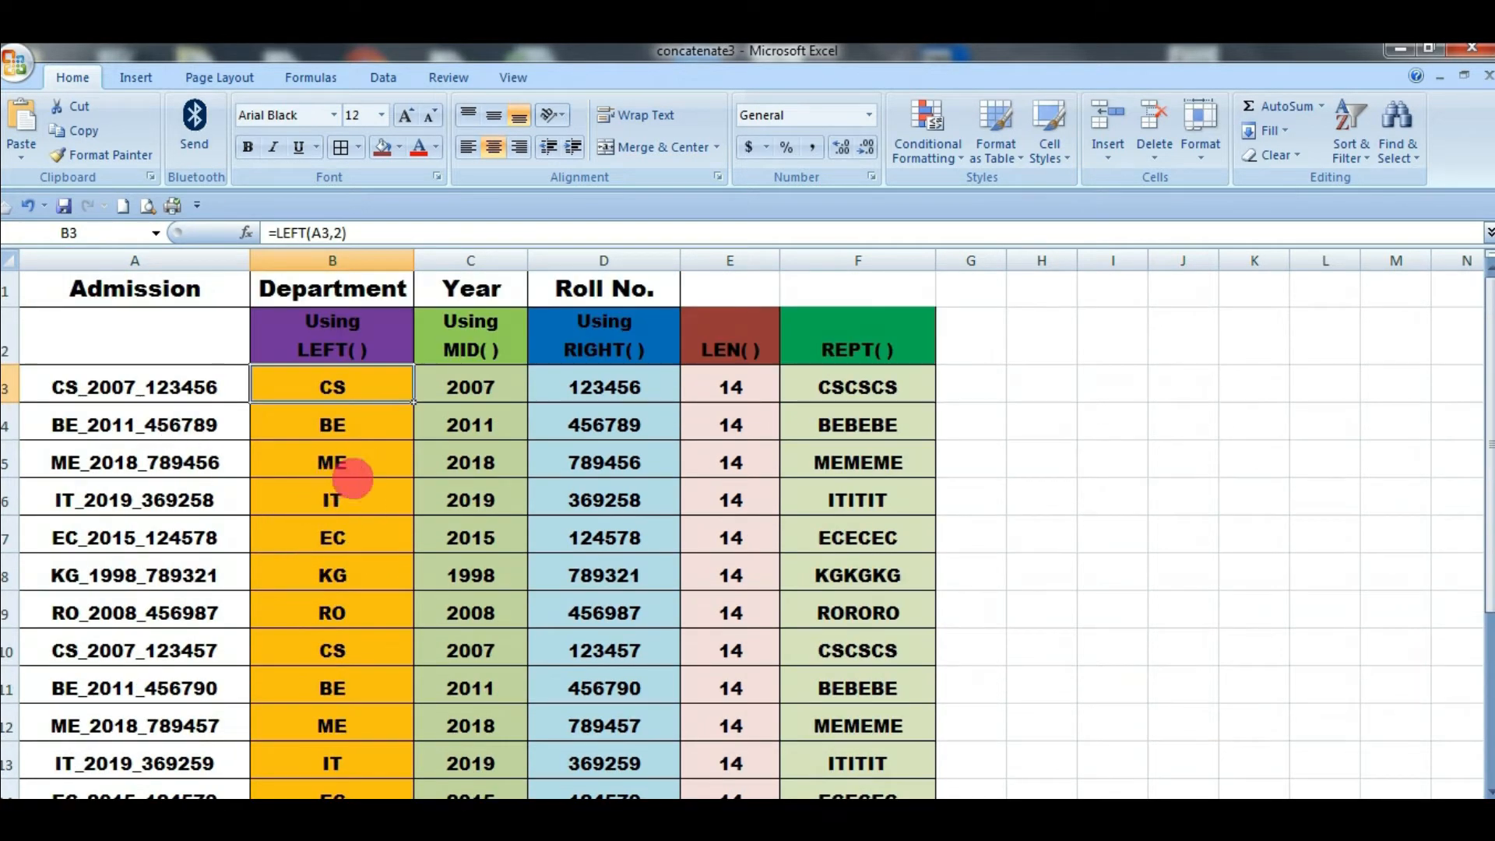
click(504, 502)
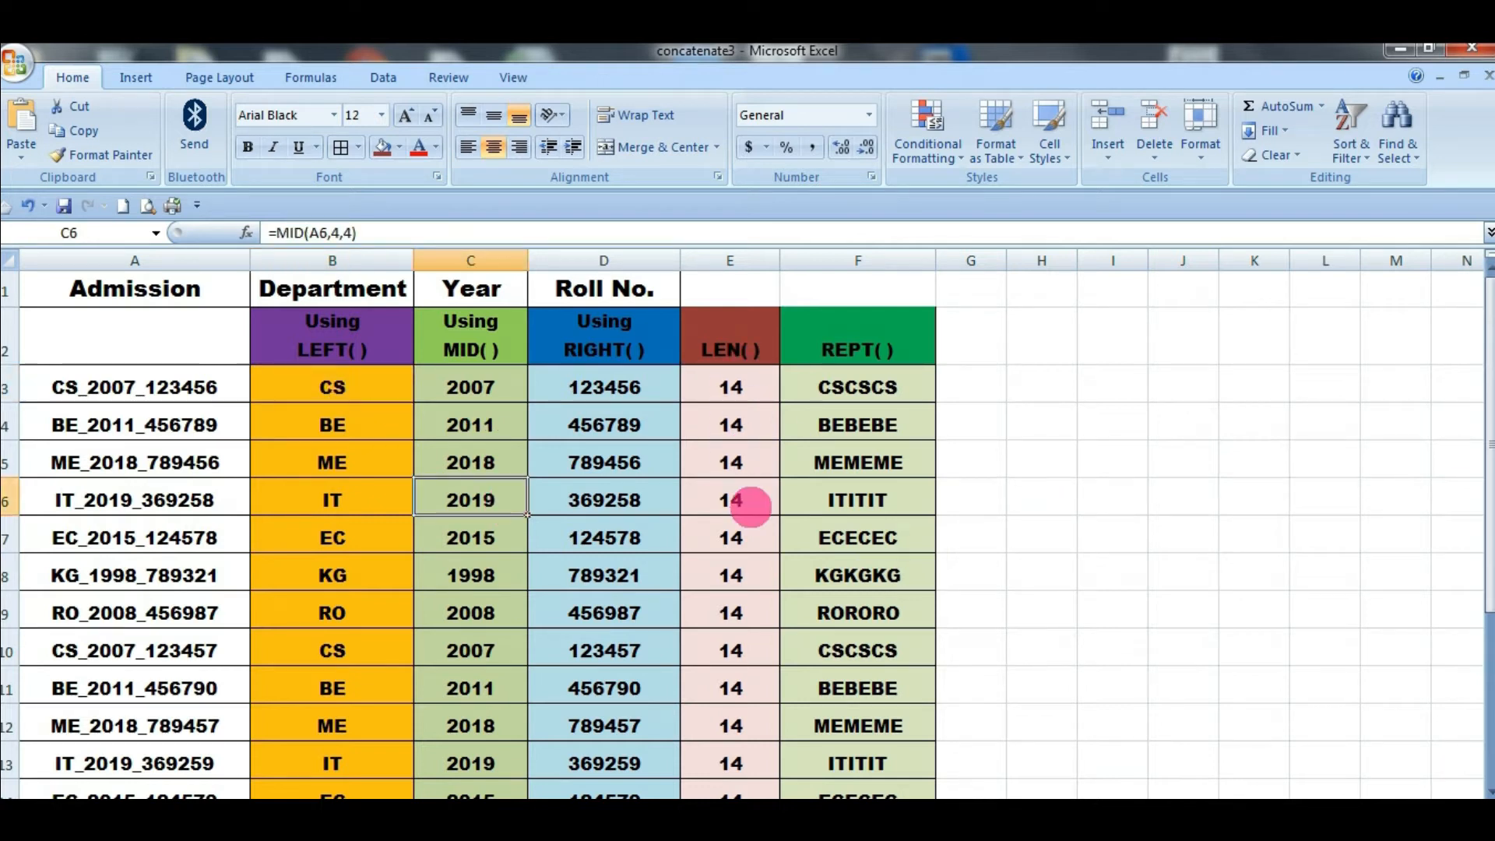
click(92, 393)
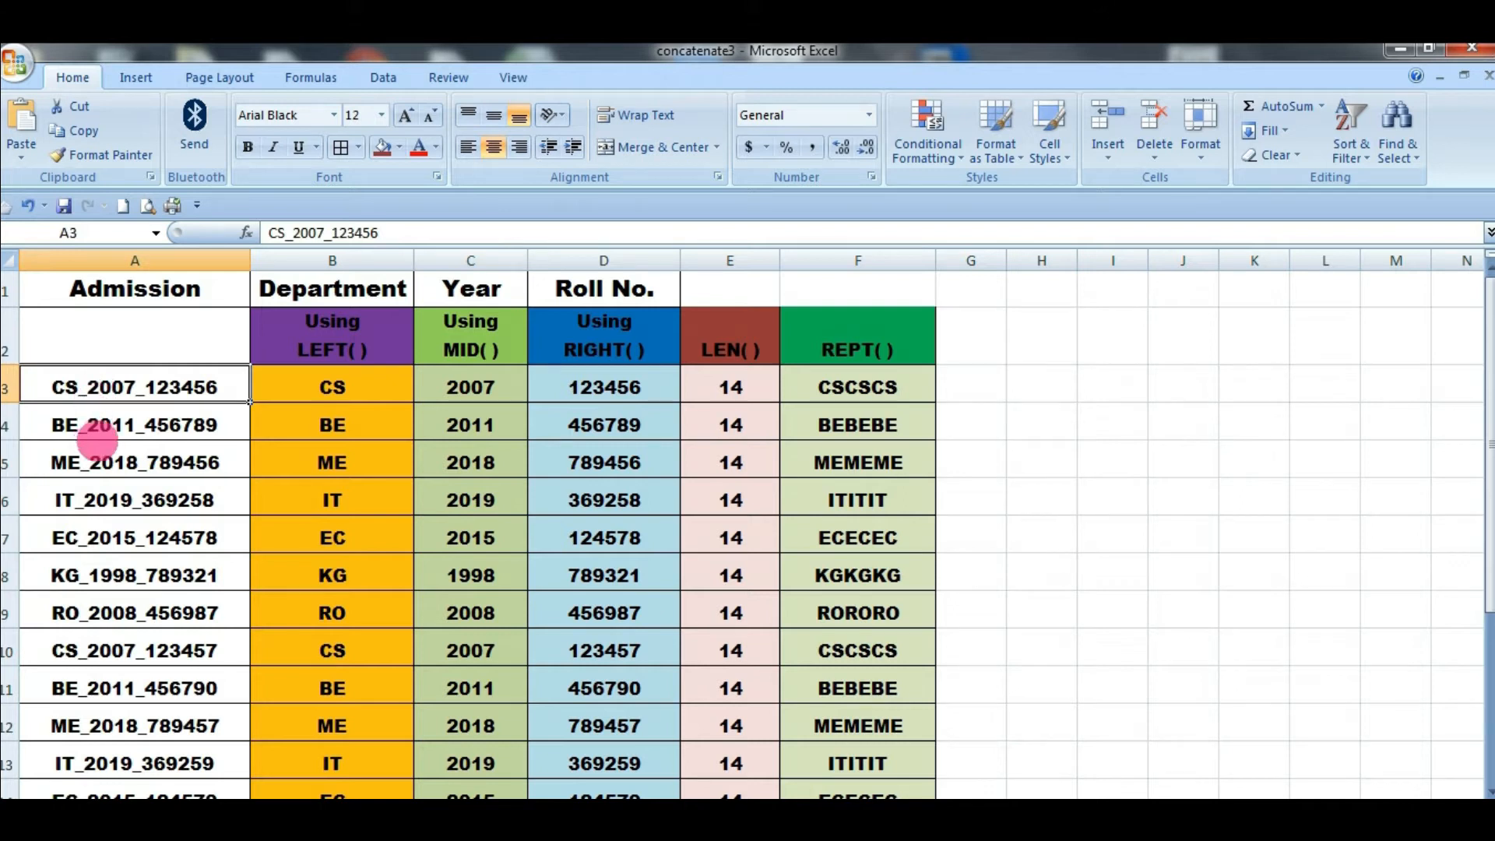
click(761, 391)
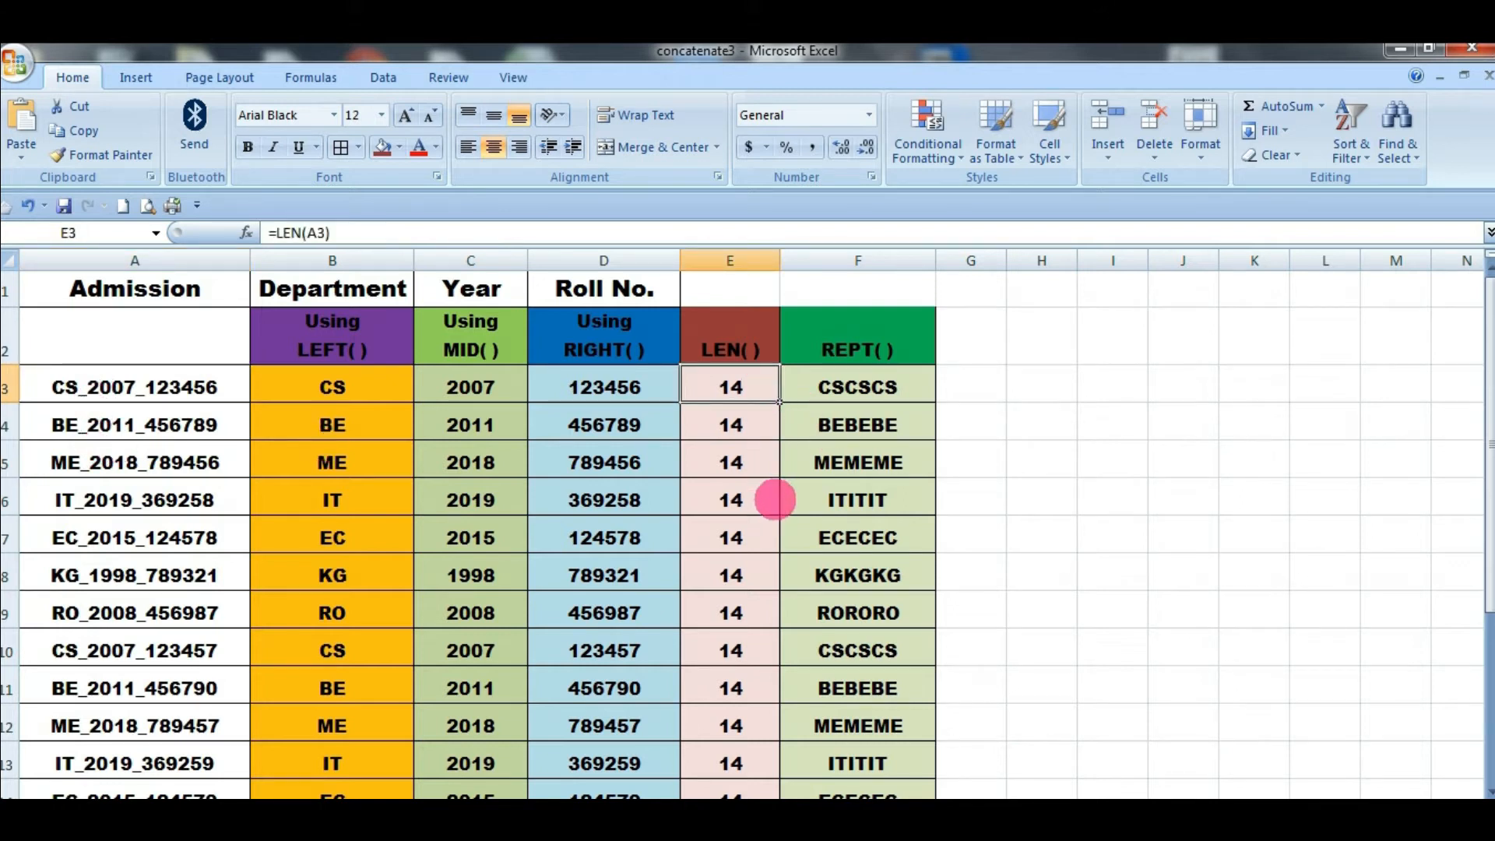
click(1002, 416)
click(852, 393)
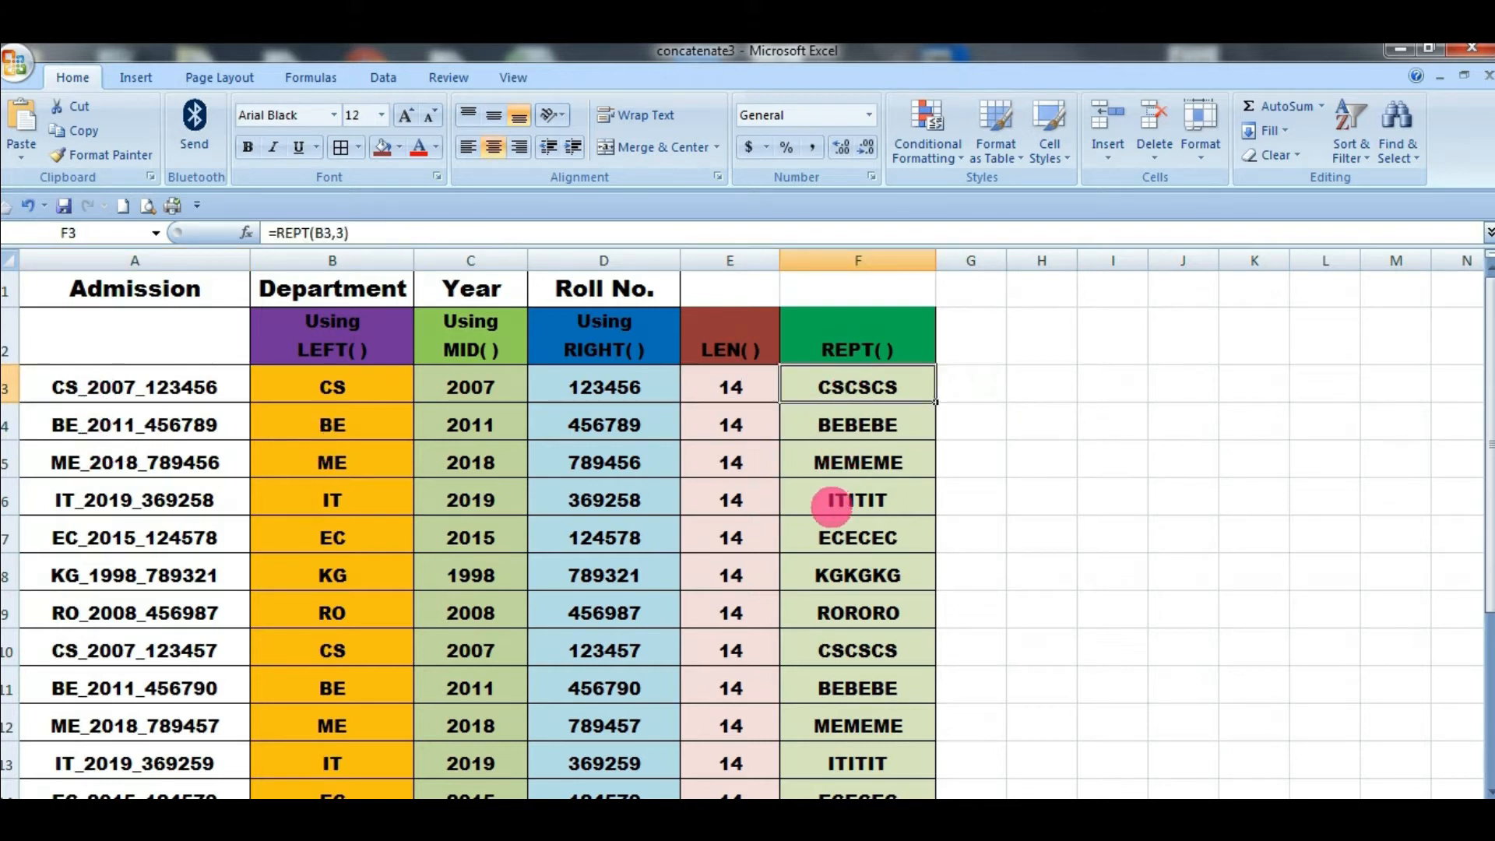
click(968, 421)
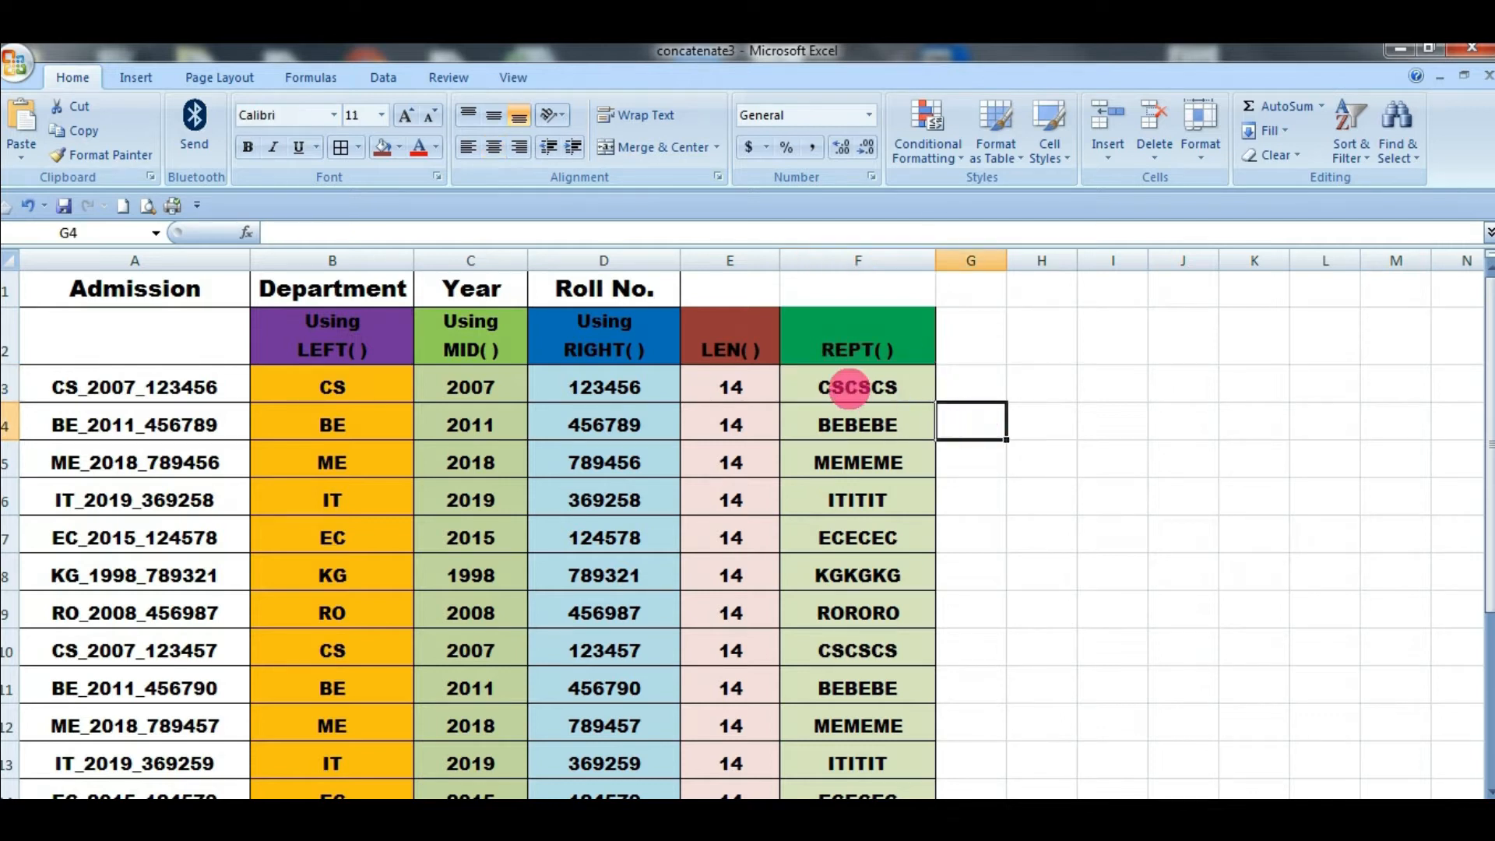
click(849, 387)
click(979, 464)
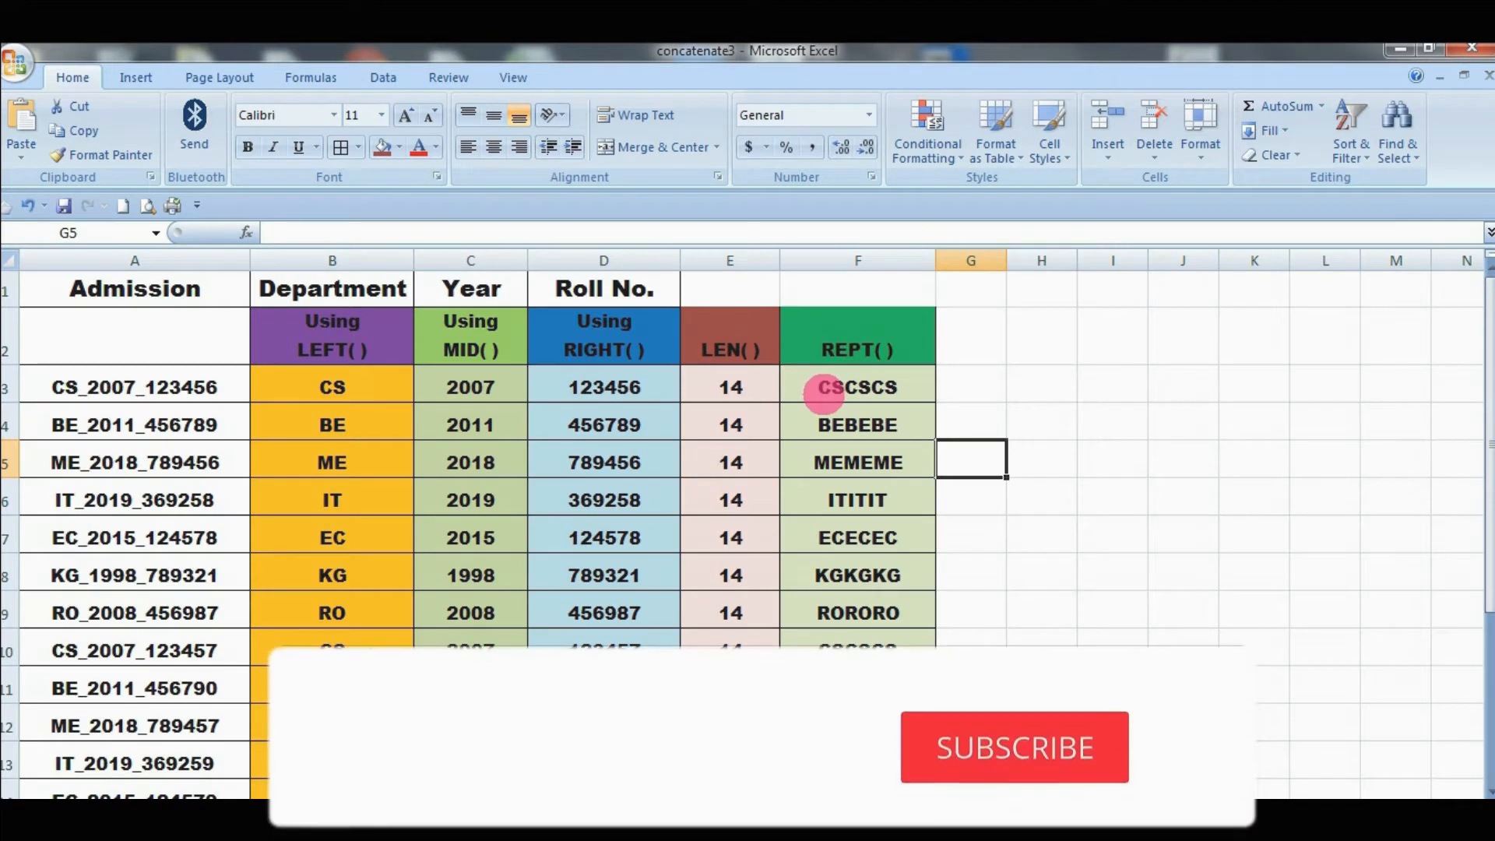
click(1087, 427)
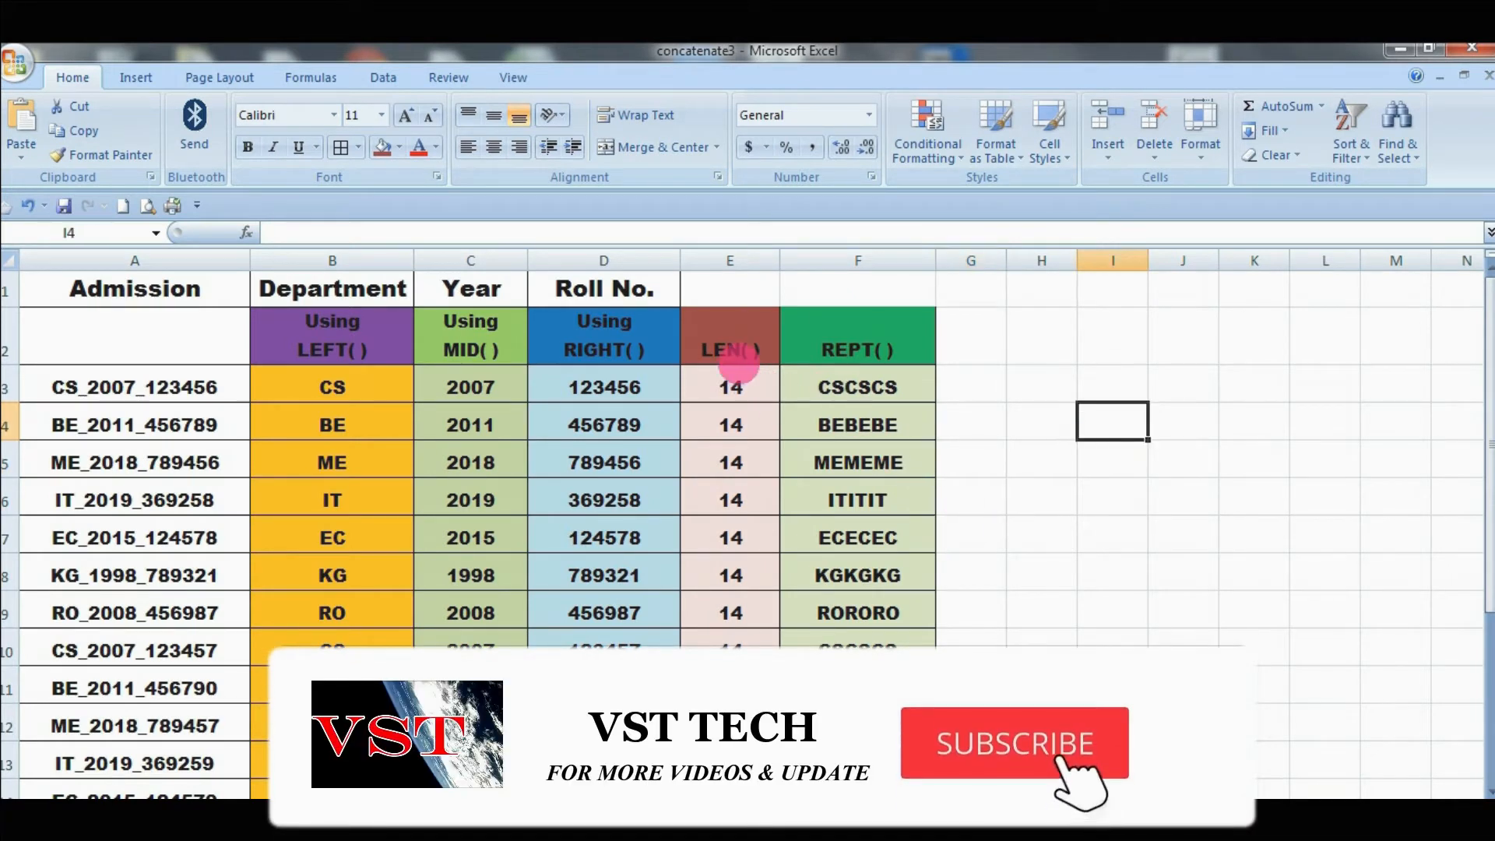
drag(332, 380, 887, 779)
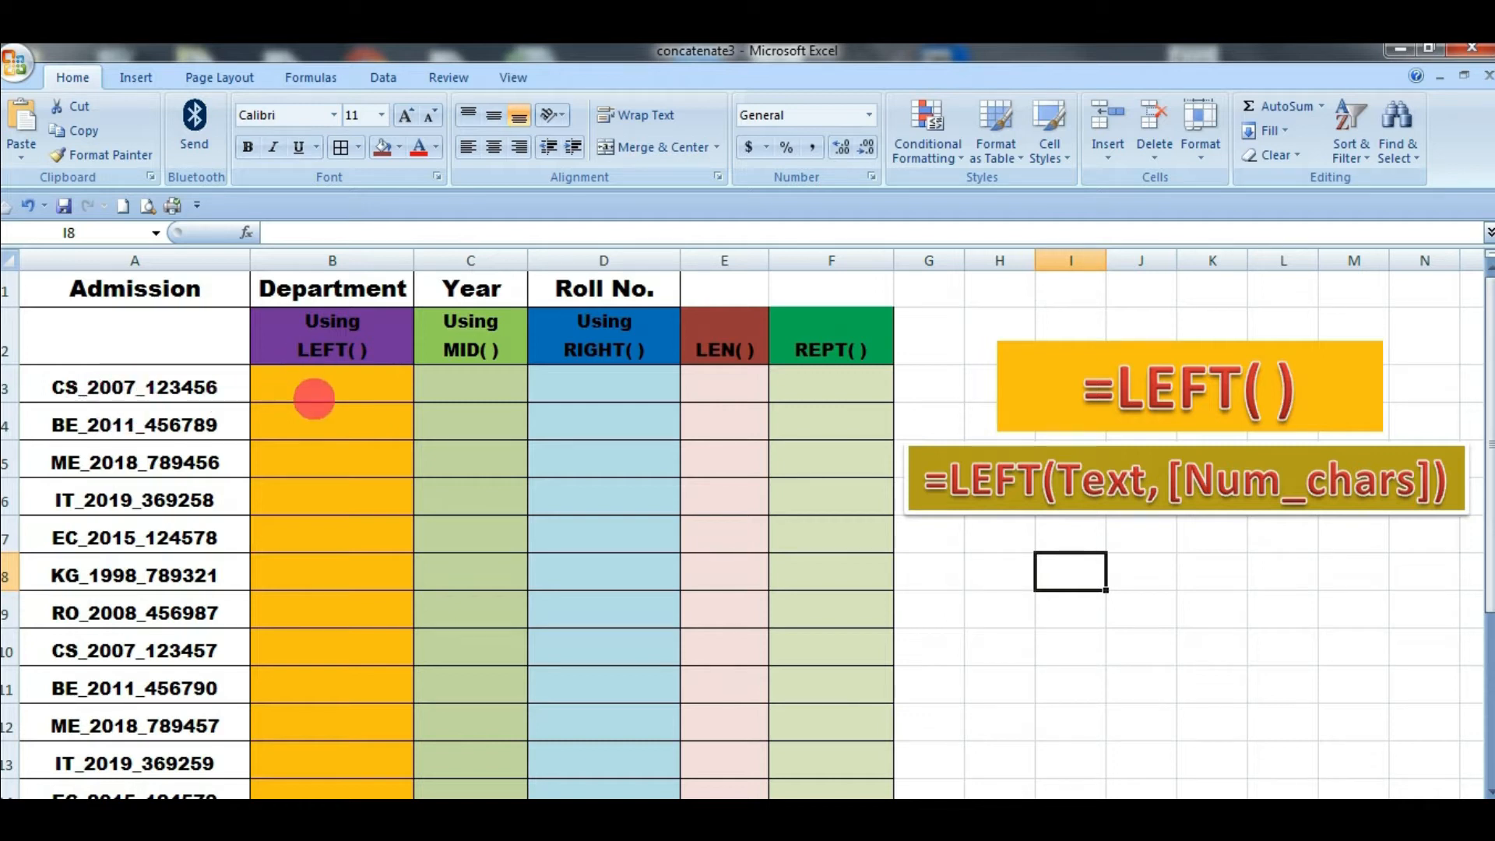
Enter the example formula =LEFT("Database",4) in cell H8, following the displayed LEFT syntax
click(362, 390)
click(1094, 391)
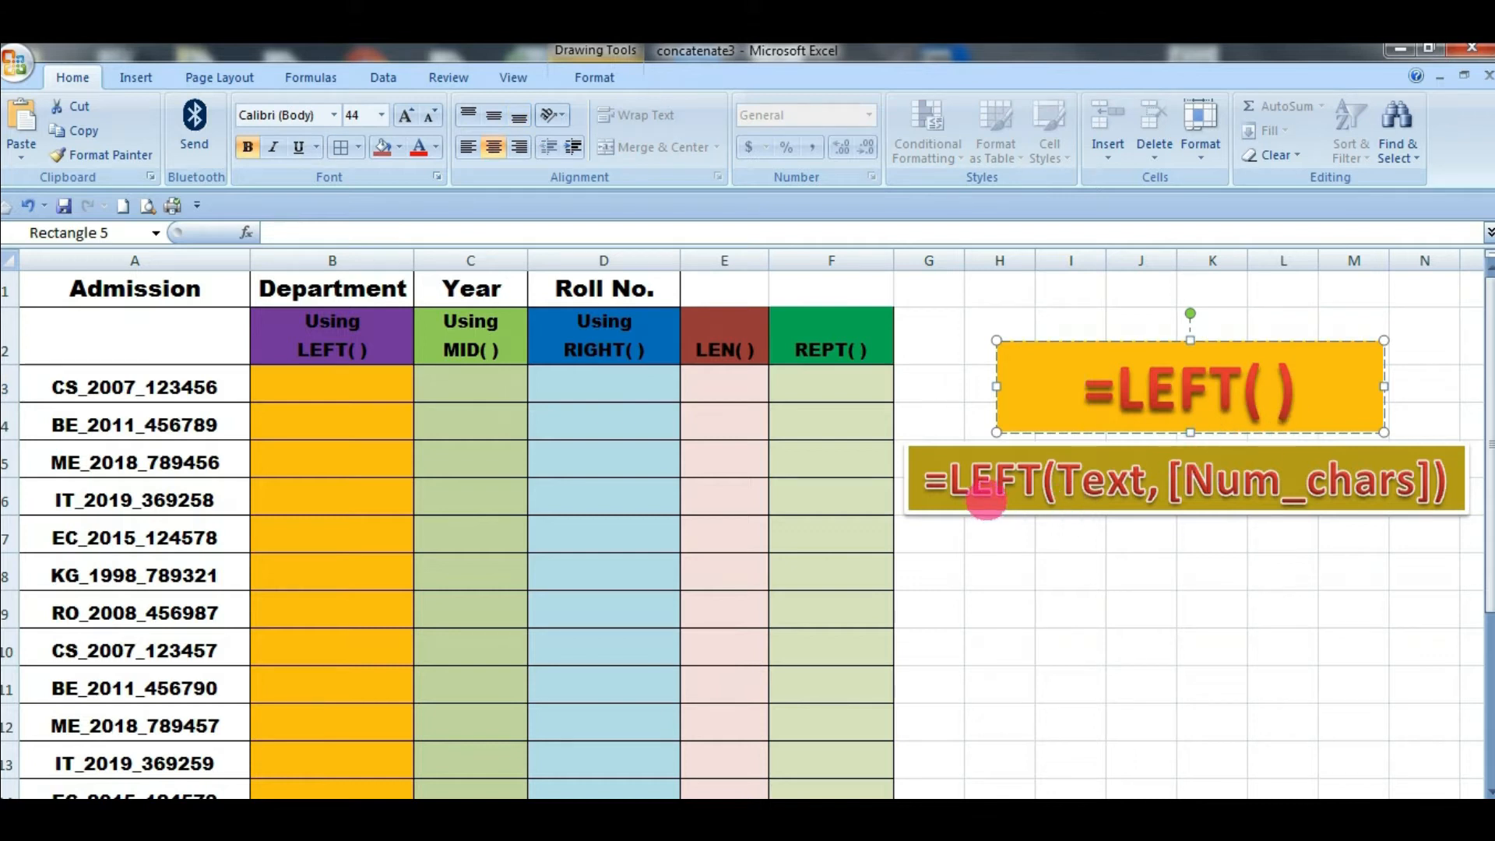
click(1129, 485)
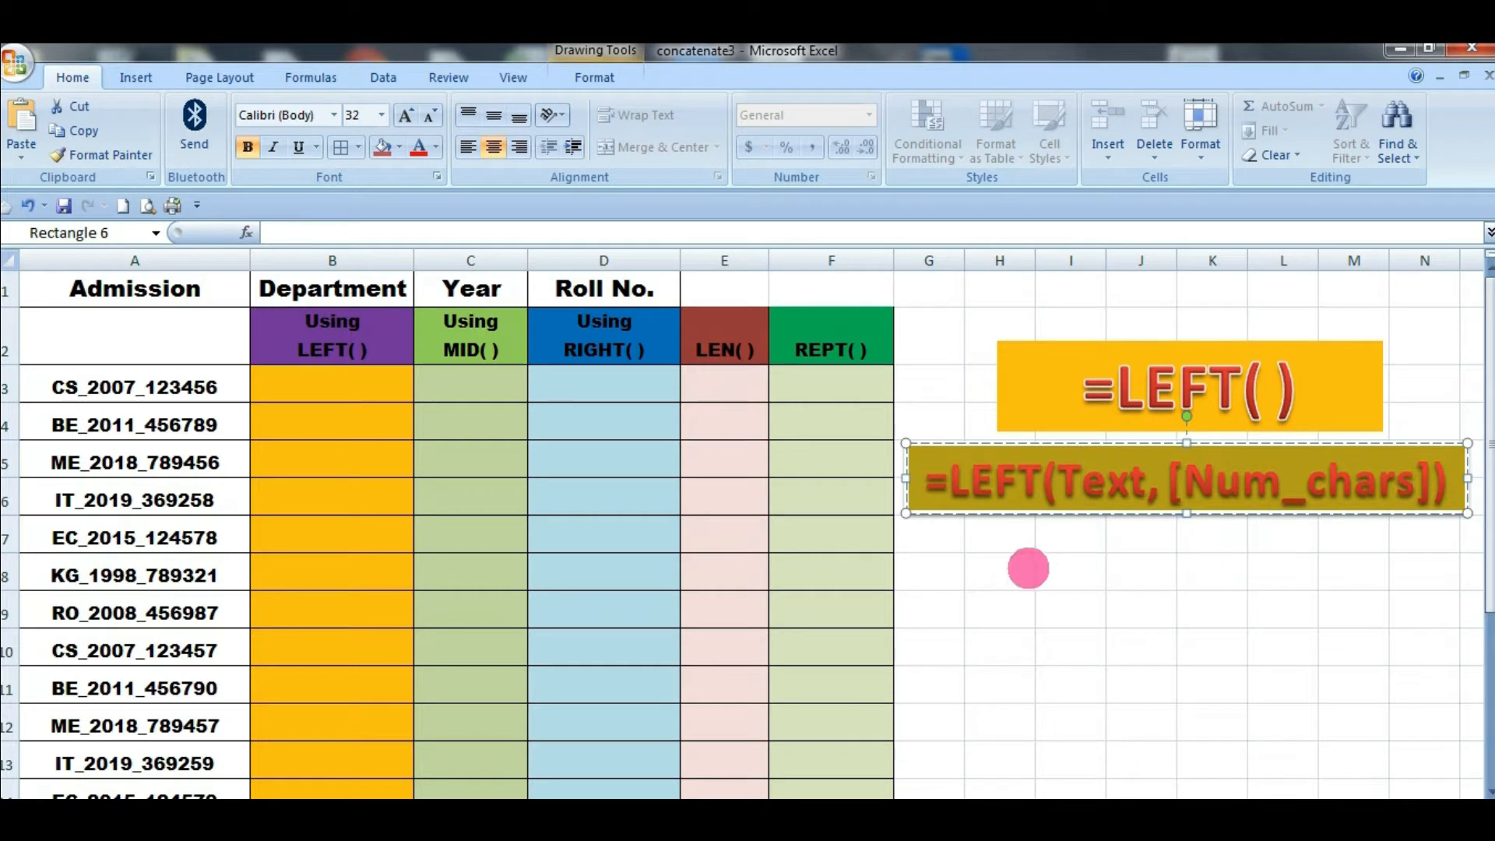
click(1026, 569)
text(=l)
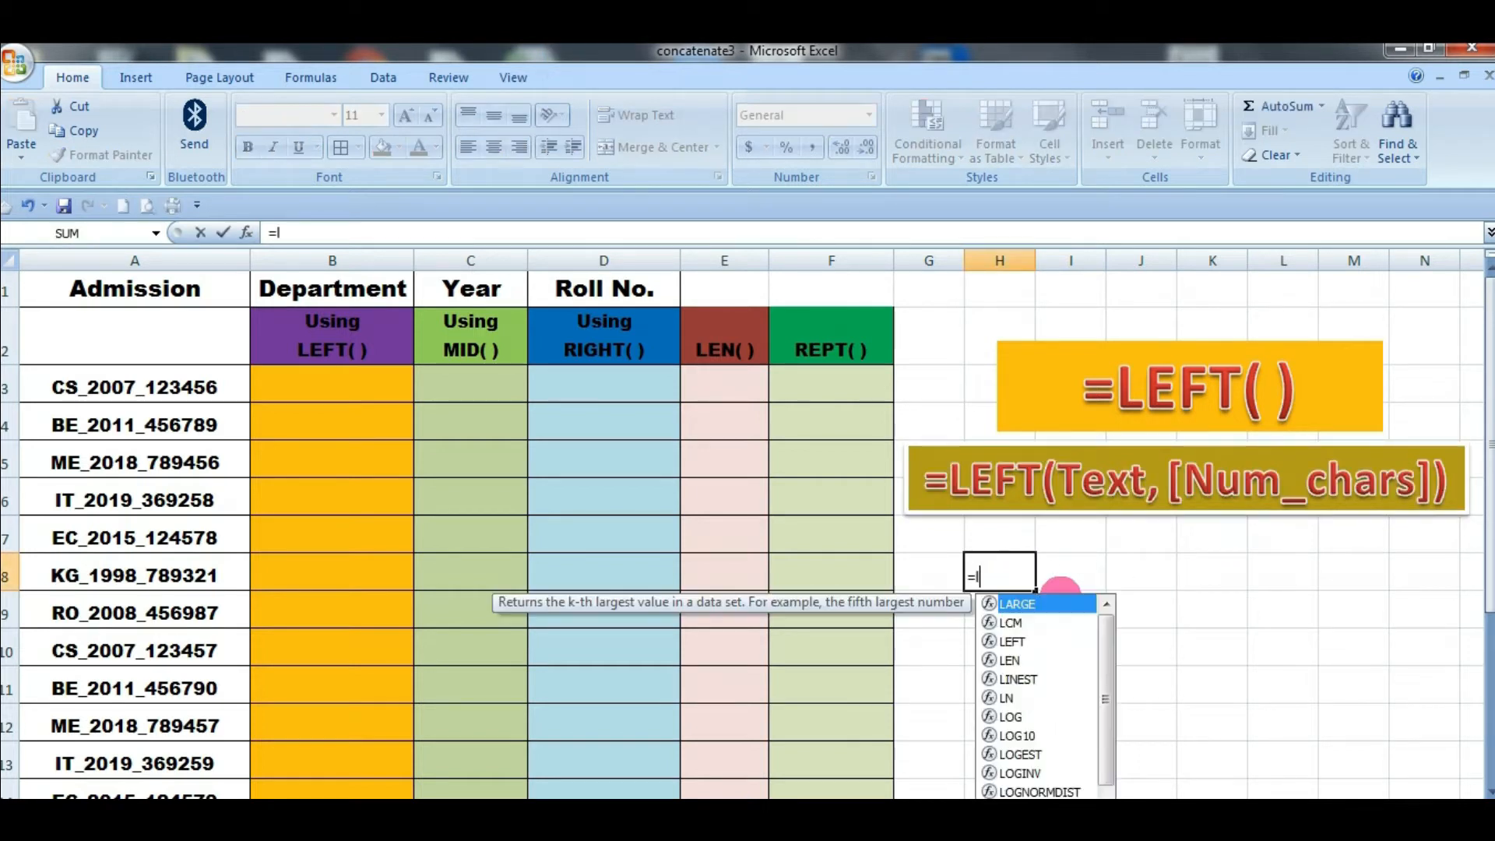
text(ef)
key(Tab)
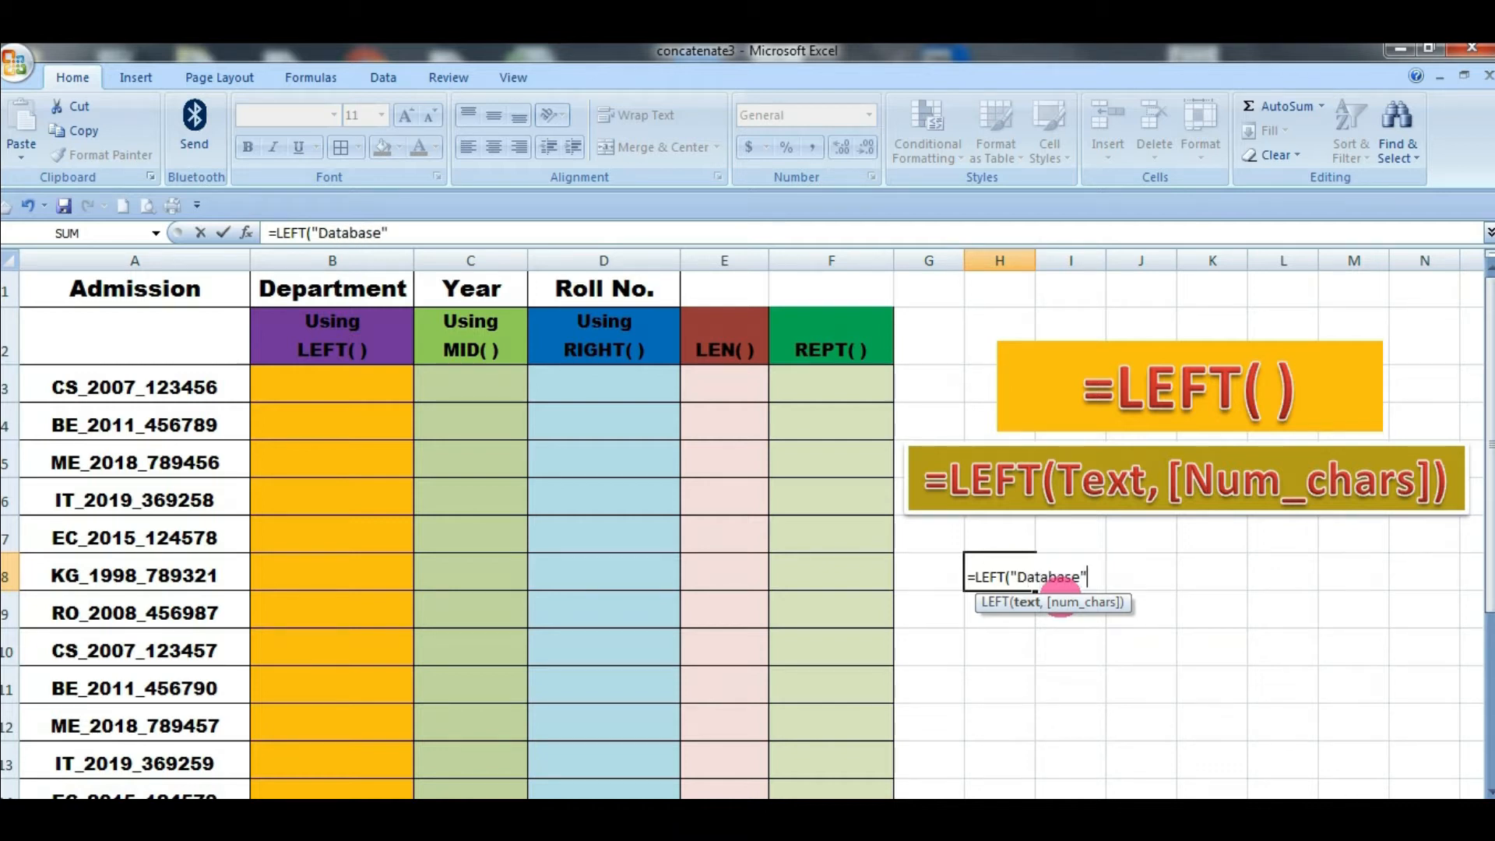
text(,4)
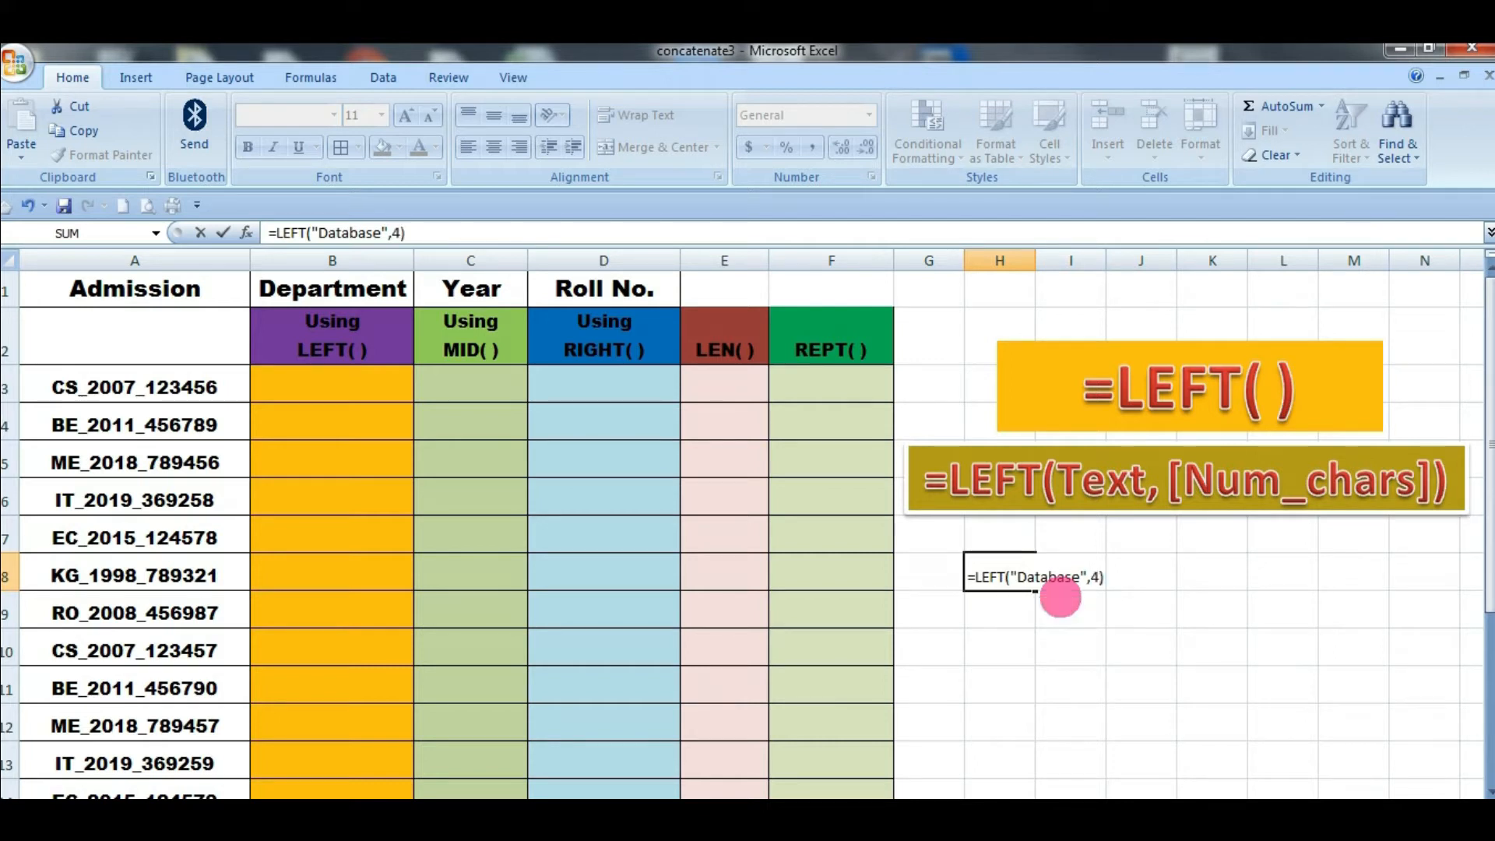
key(Return)
click(998, 573)
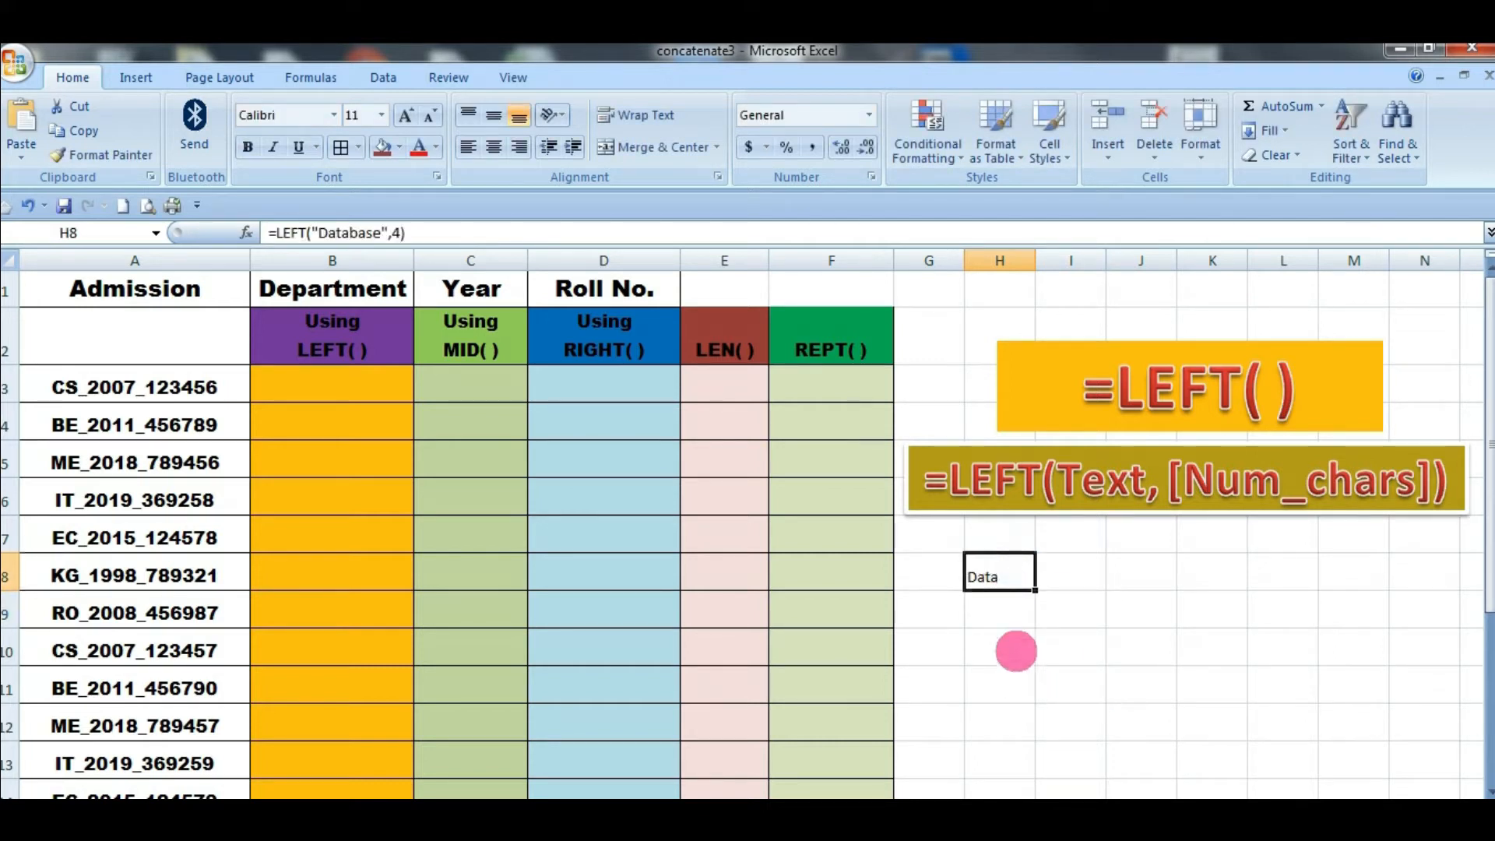
Inspect the text argument of the LEFT formula in H8 and compare it with the cell's result
click(1014, 651)
double_click(1004, 579)
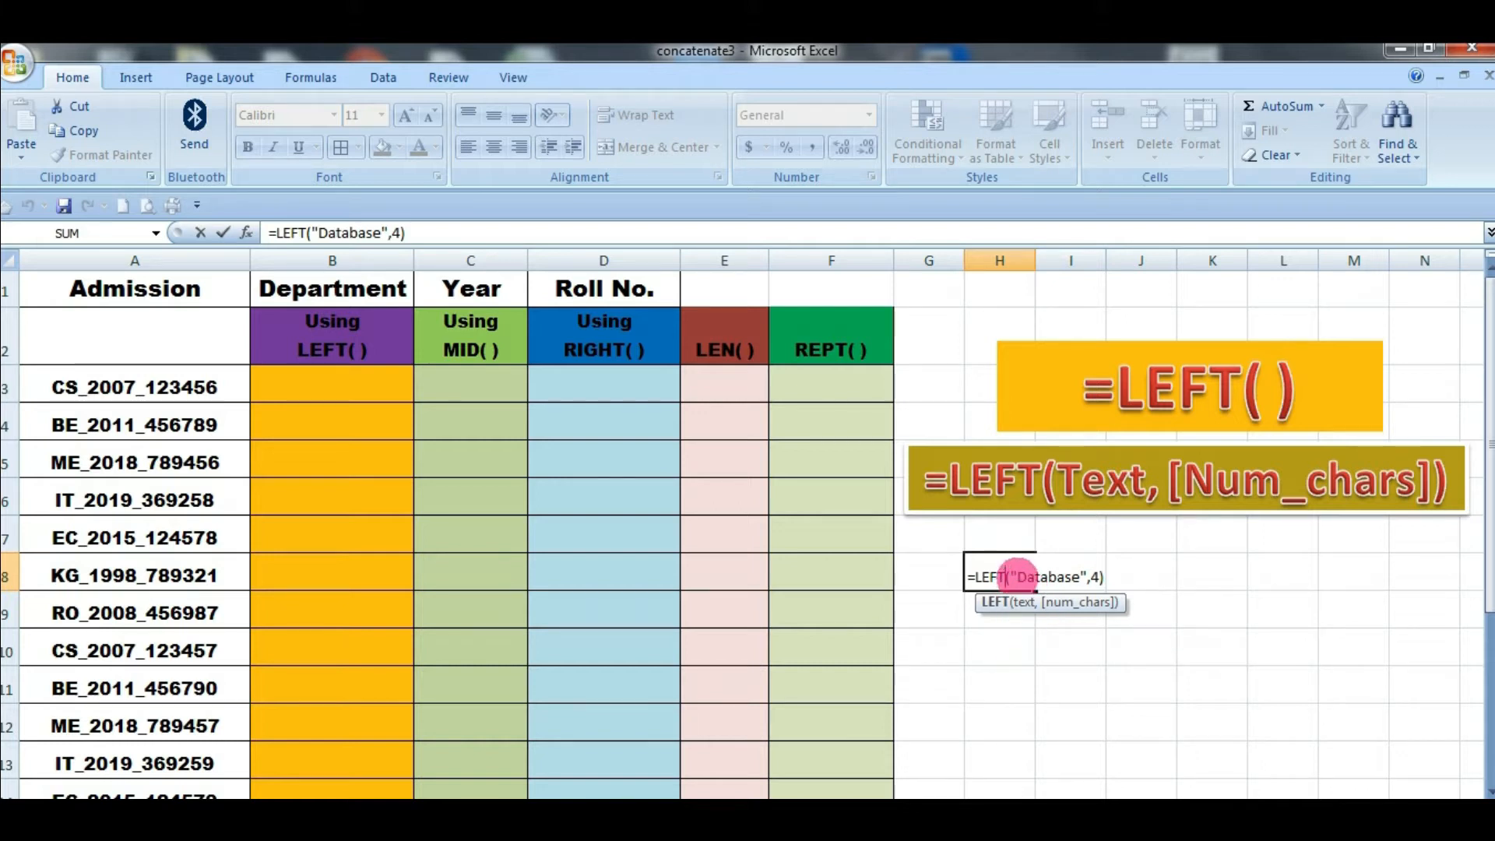
drag(1016, 577, 1081, 579)
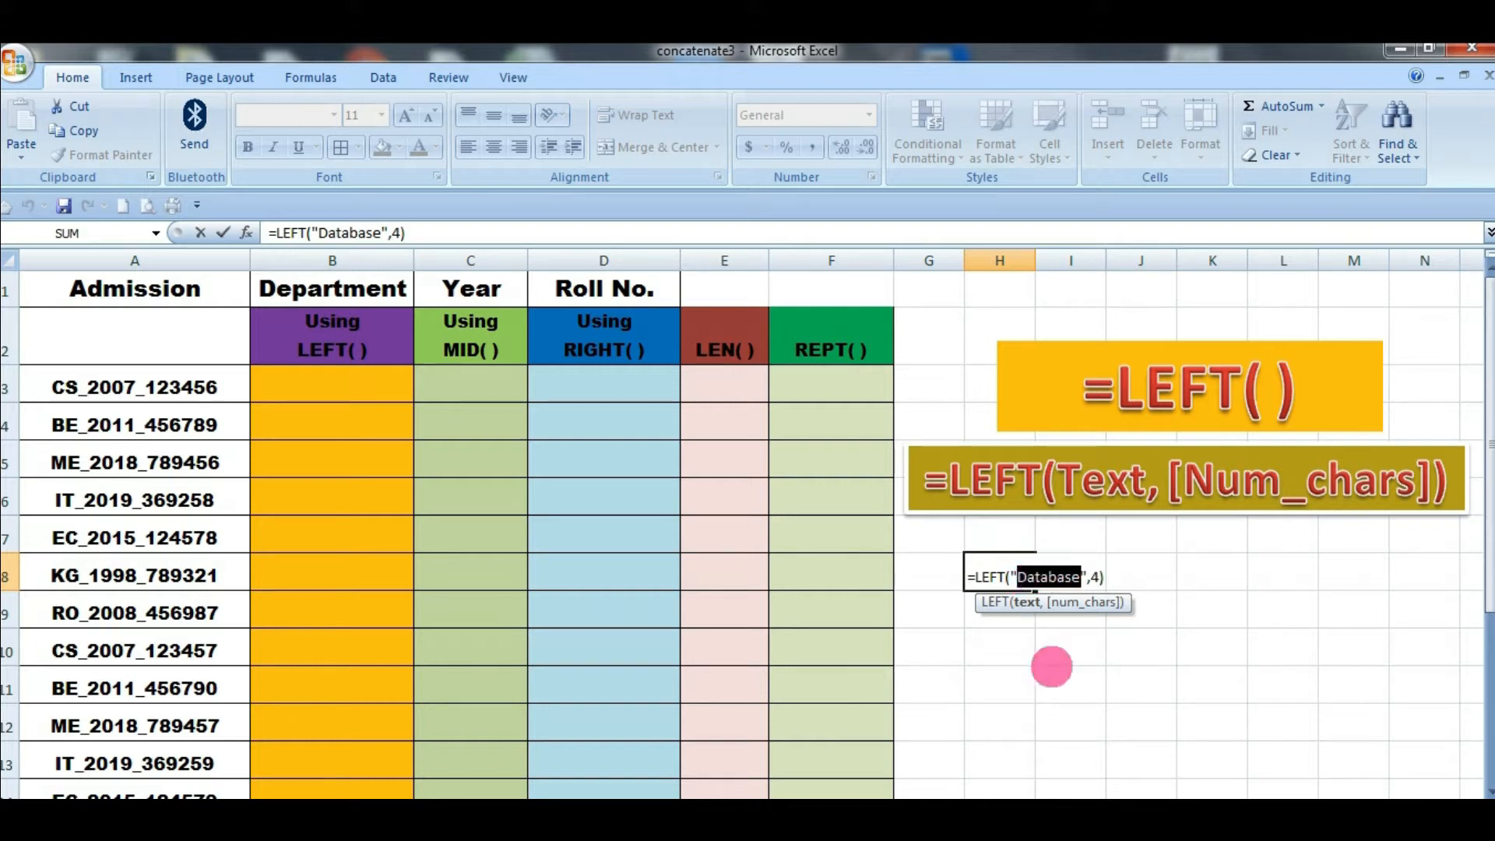
key(Return)
click(1017, 575)
click(1026, 646)
click(1015, 581)
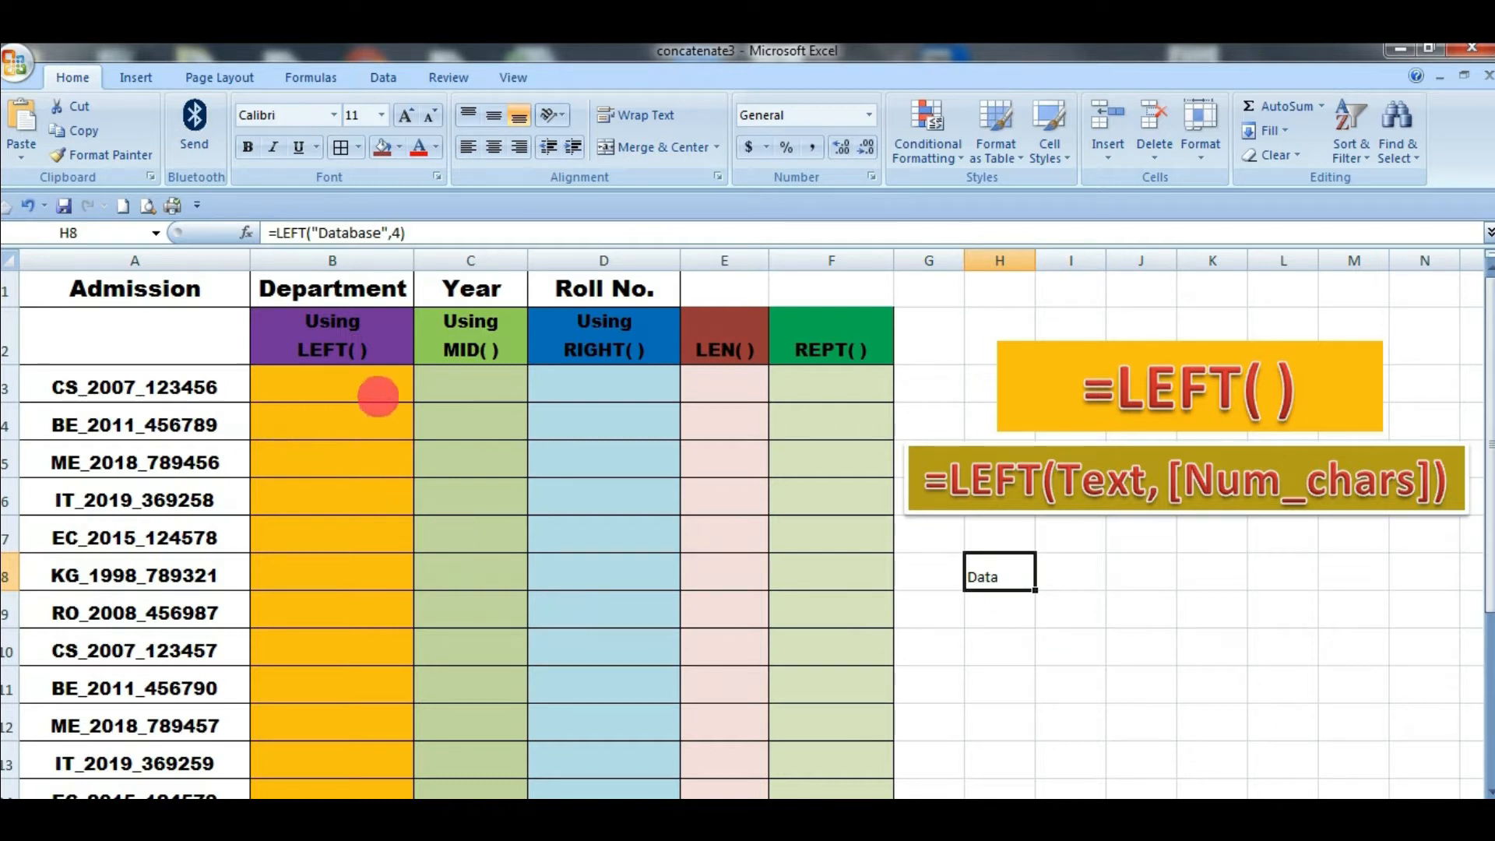
Enter =LEFT(A3,3) in the first Department cell, B3, referencing the first Admission code
click(377, 388)
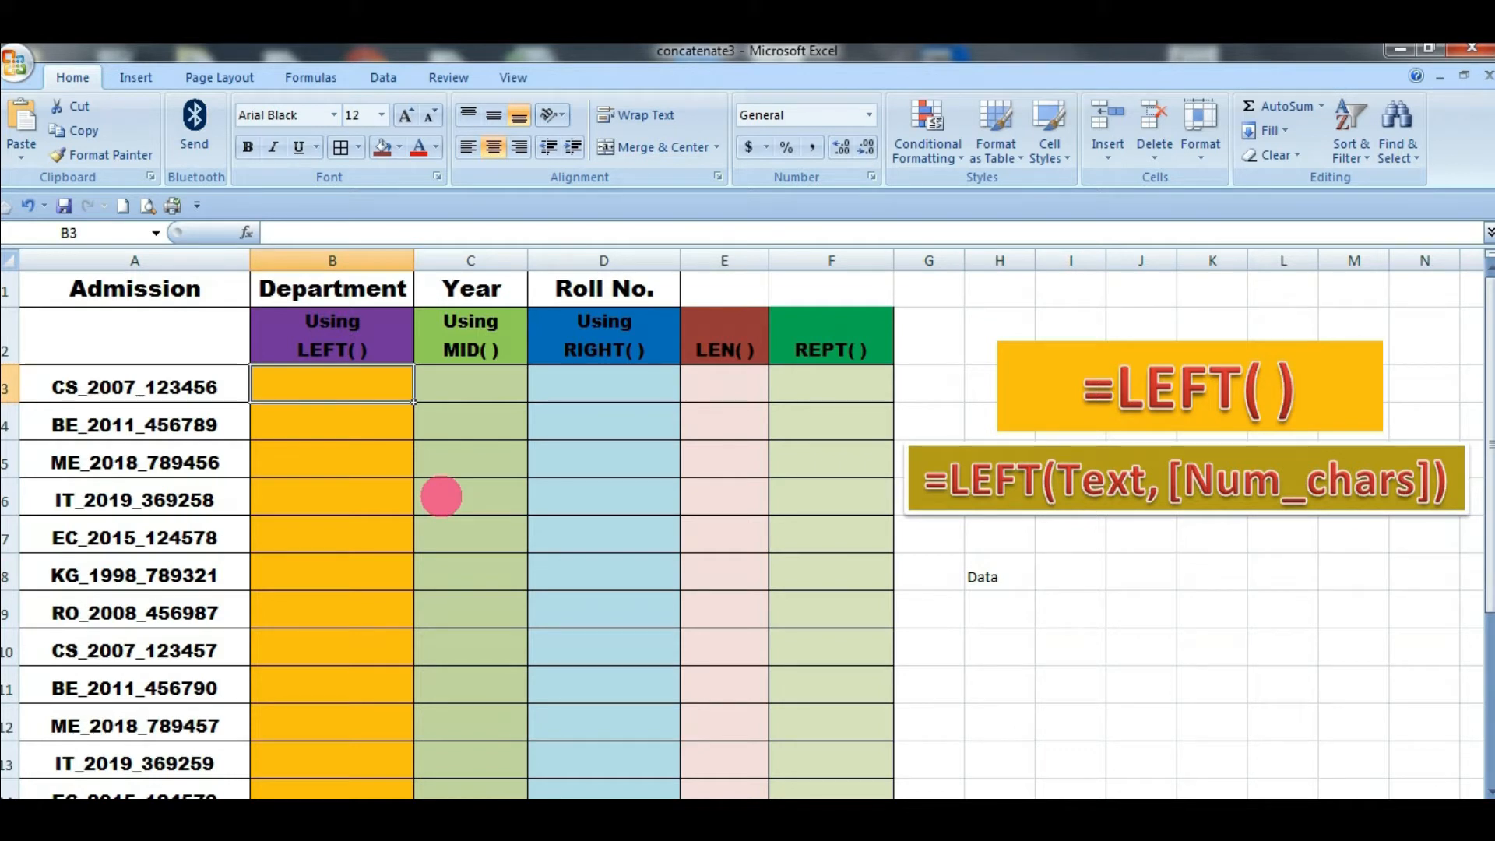
text(=)
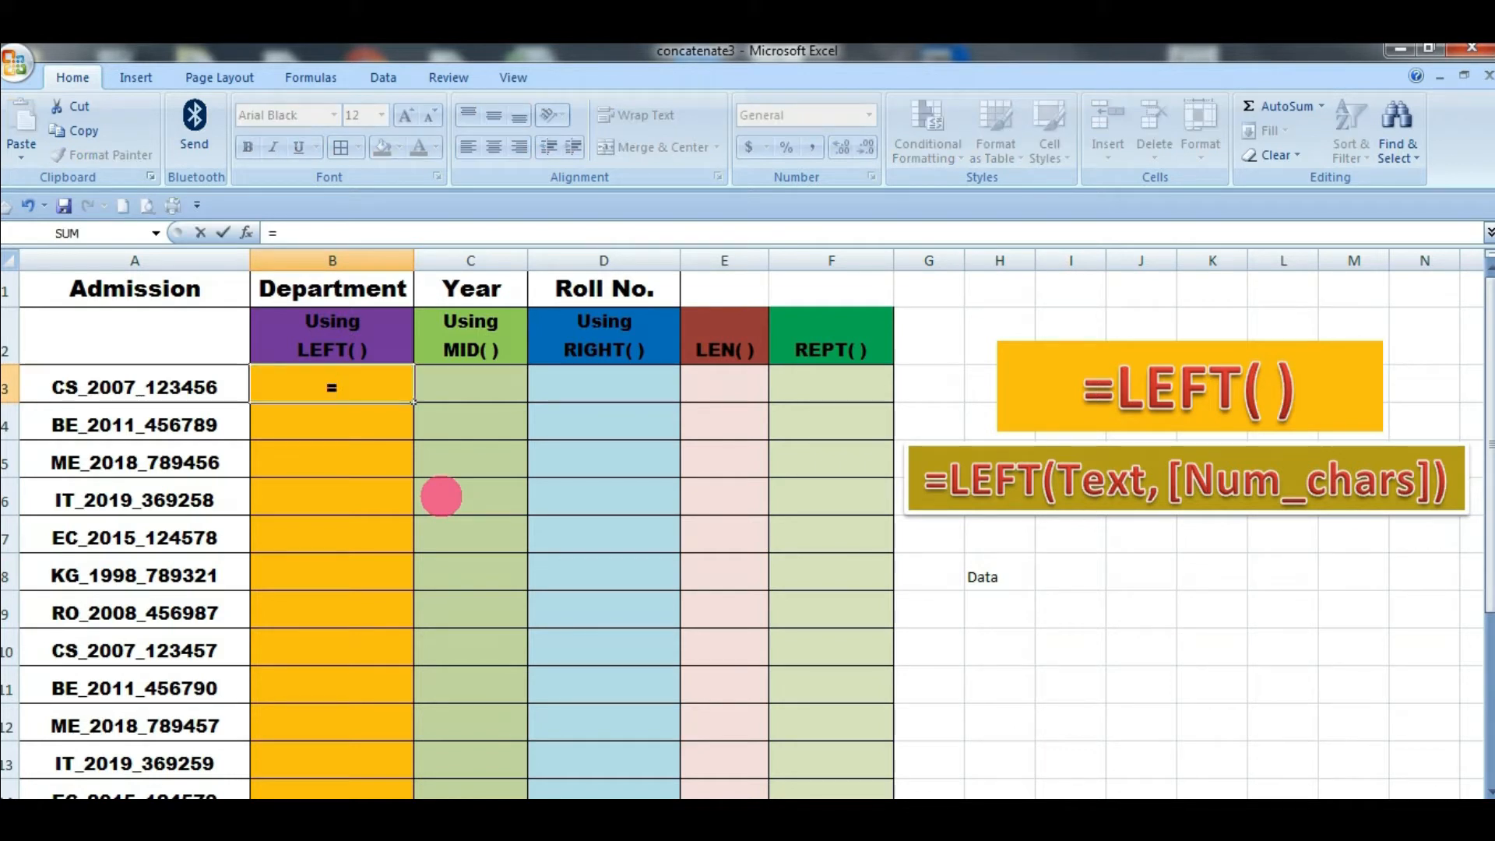
text(le)
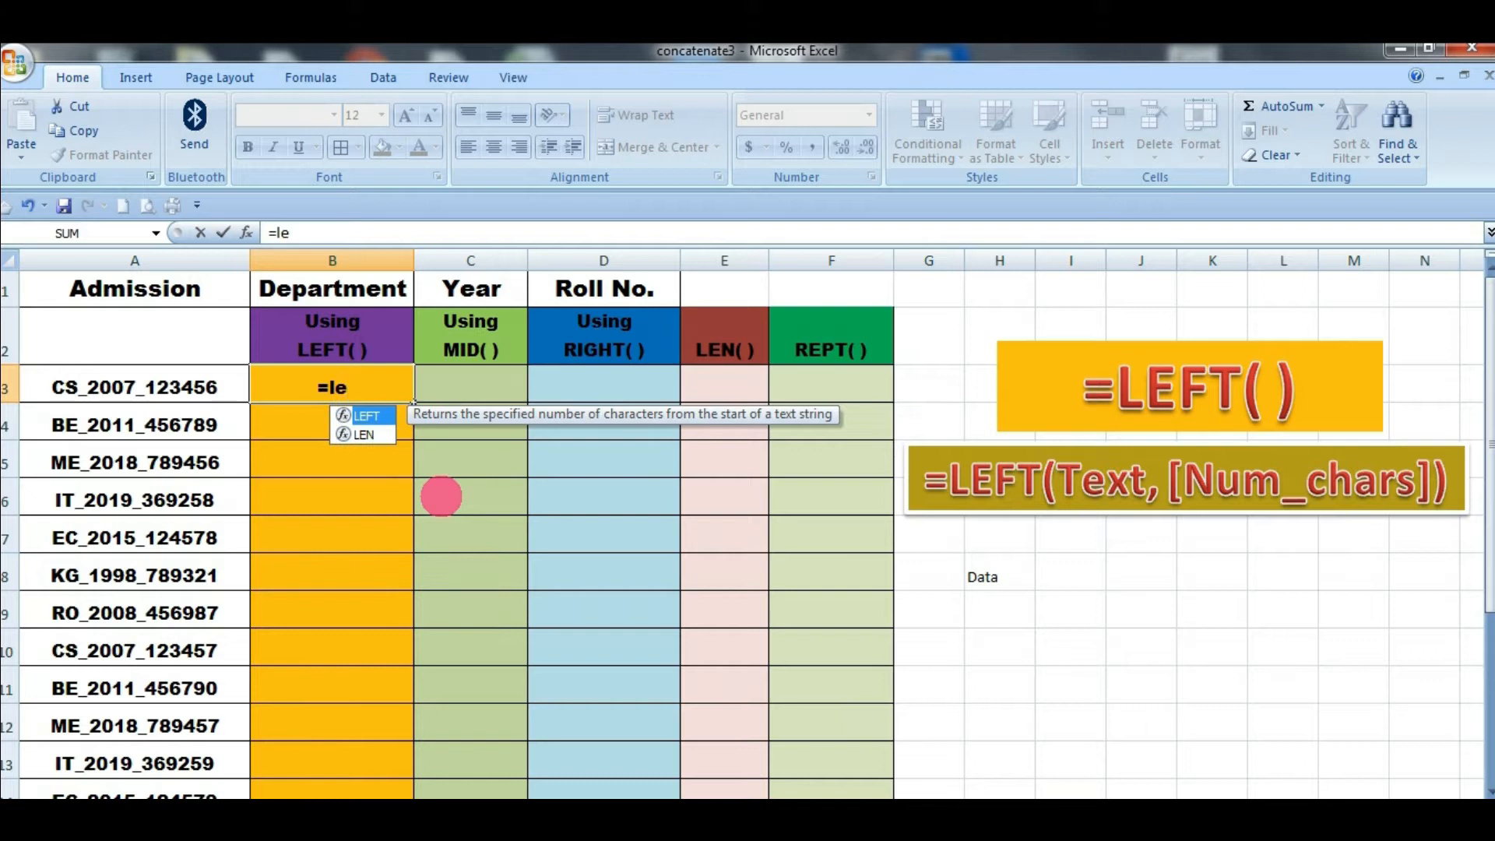
key(Tab)
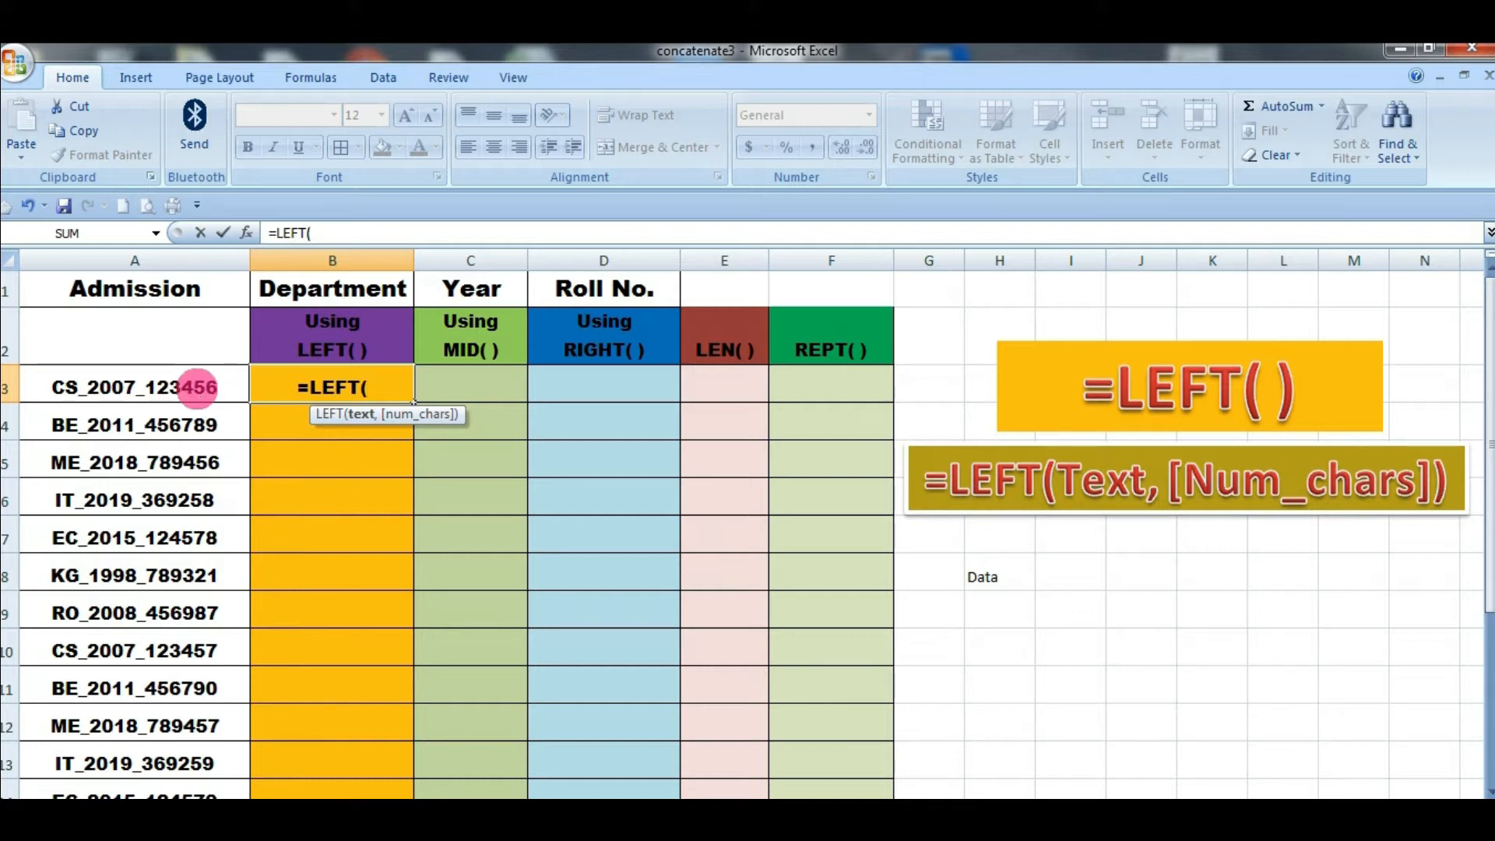
click(197, 388)
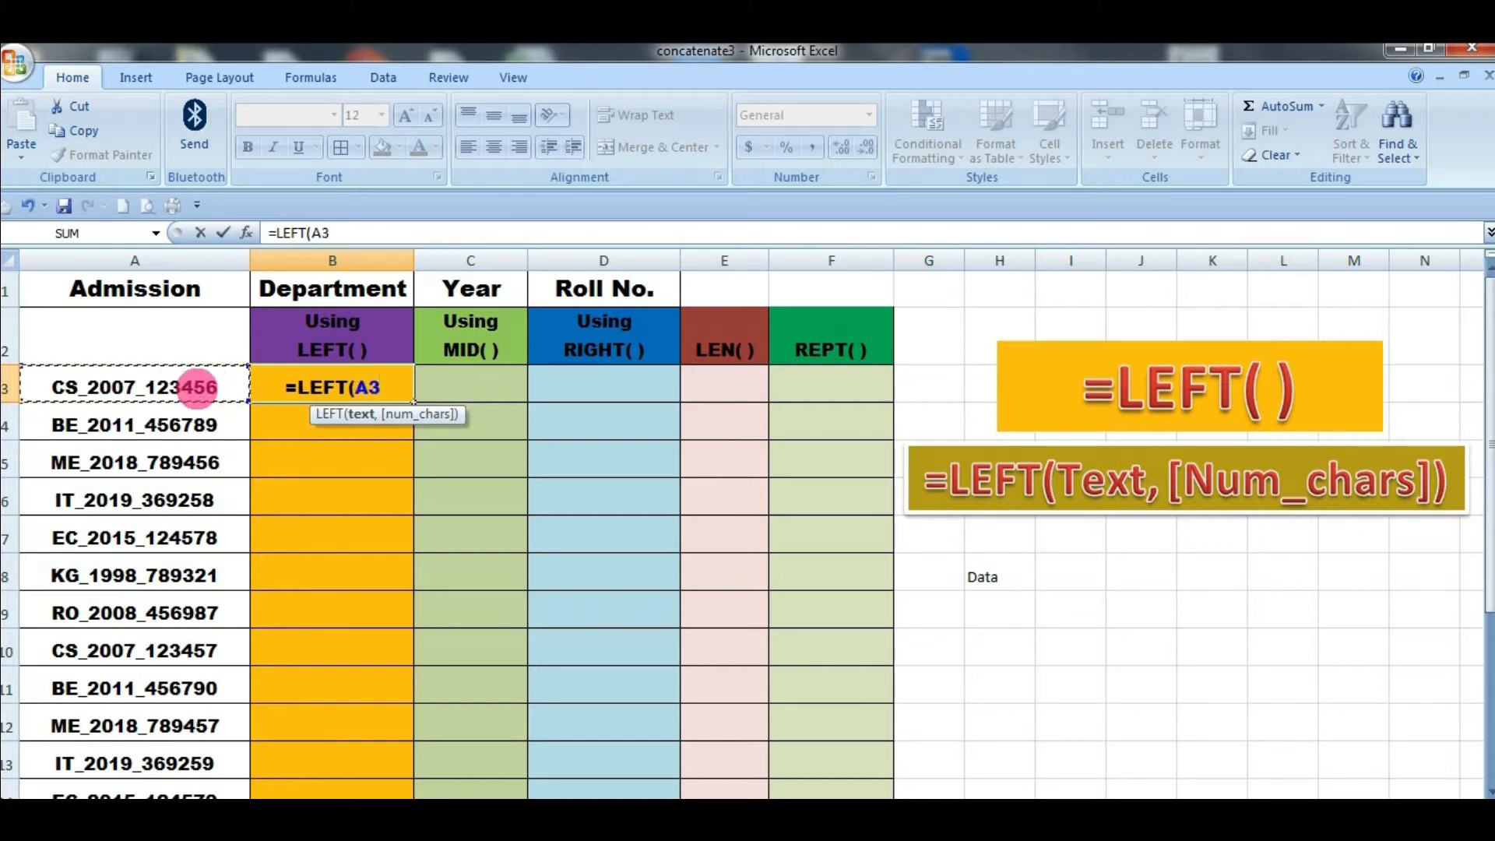
text(,)
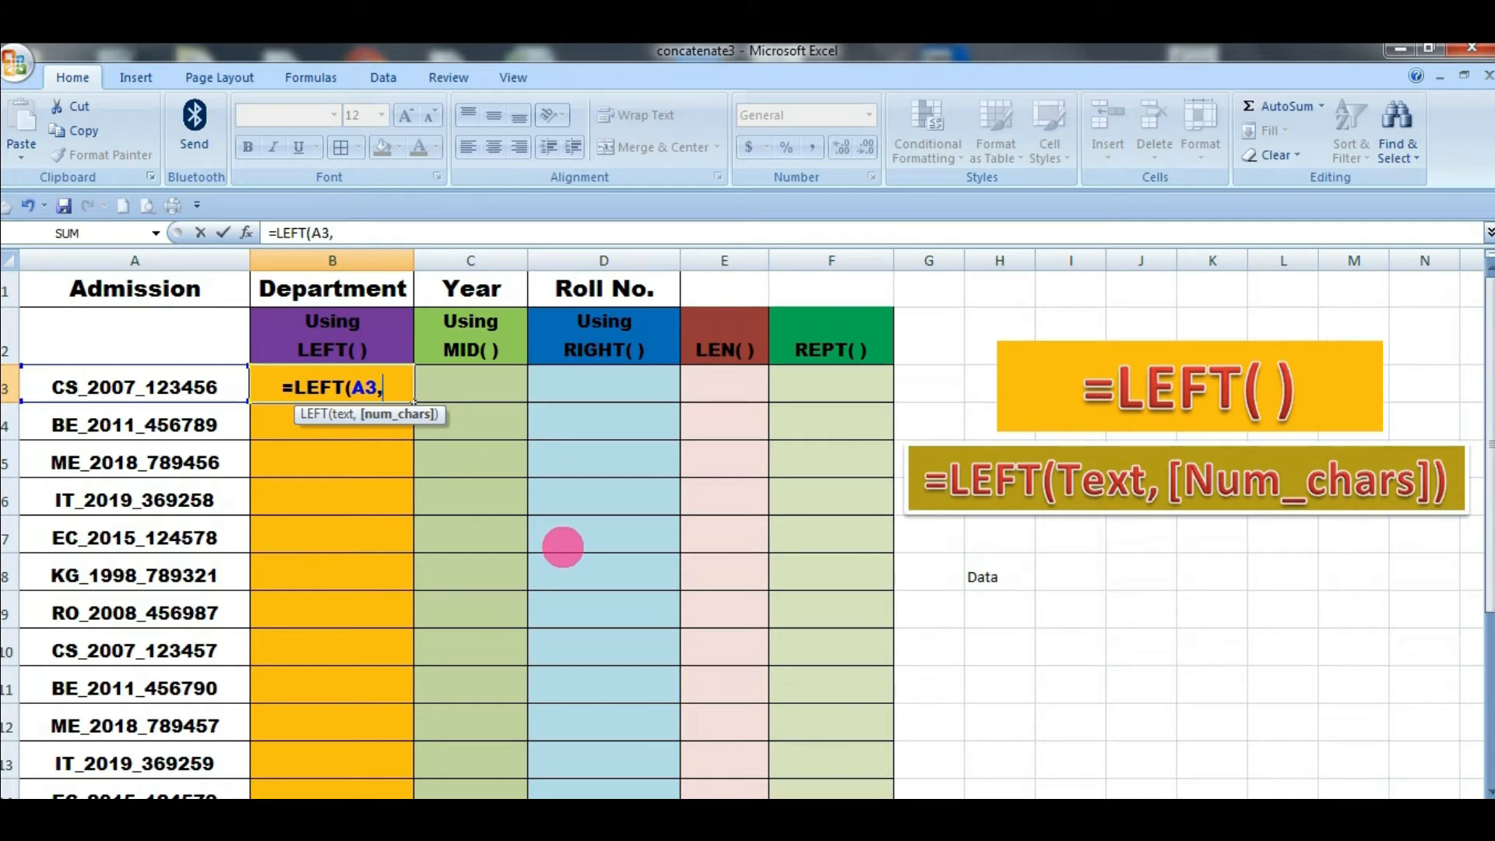
text(2)
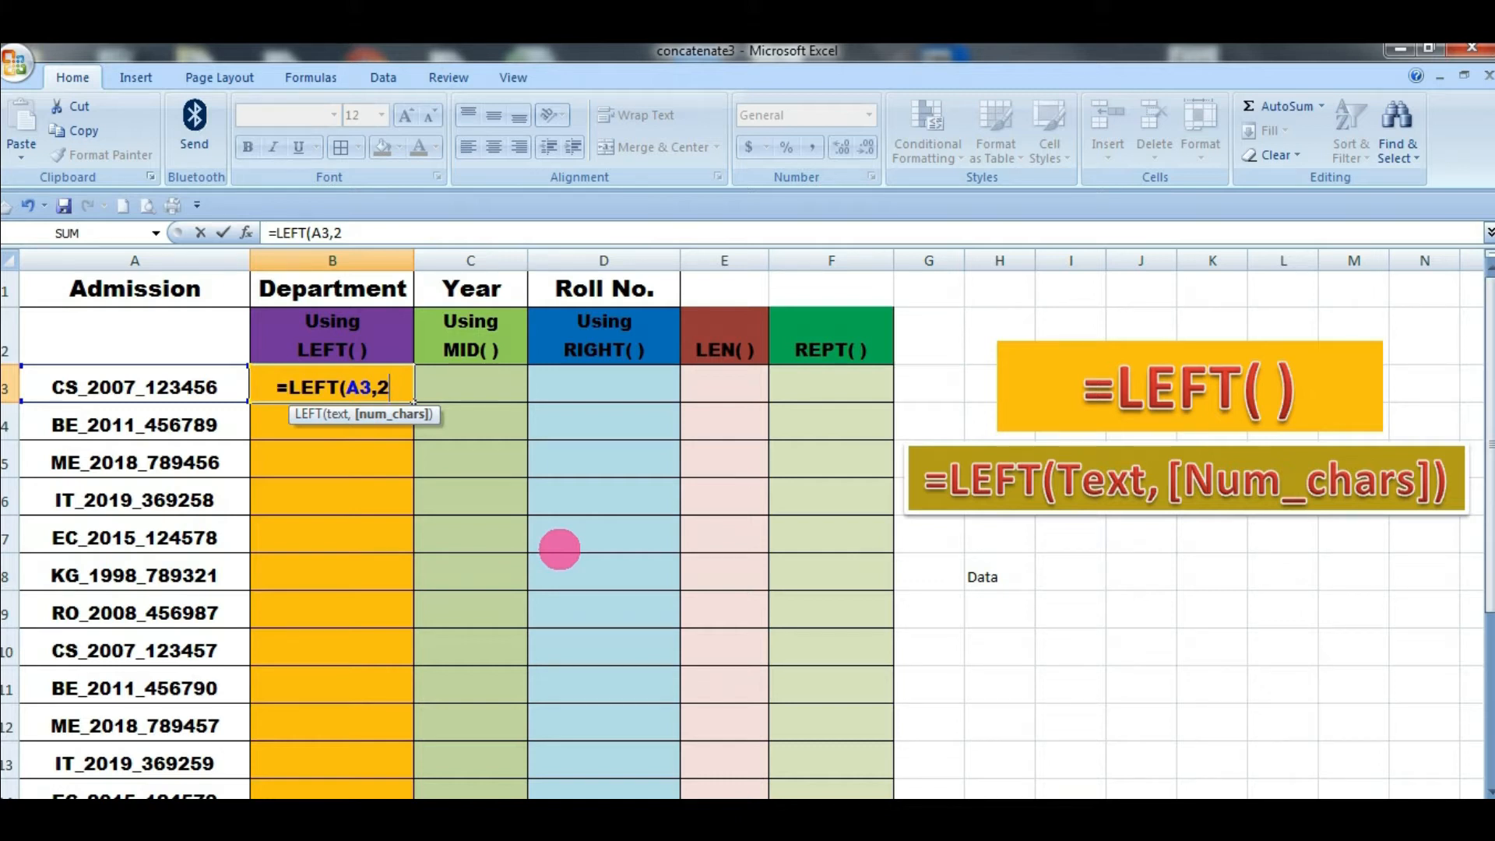
key(BackSpace)
text(3)
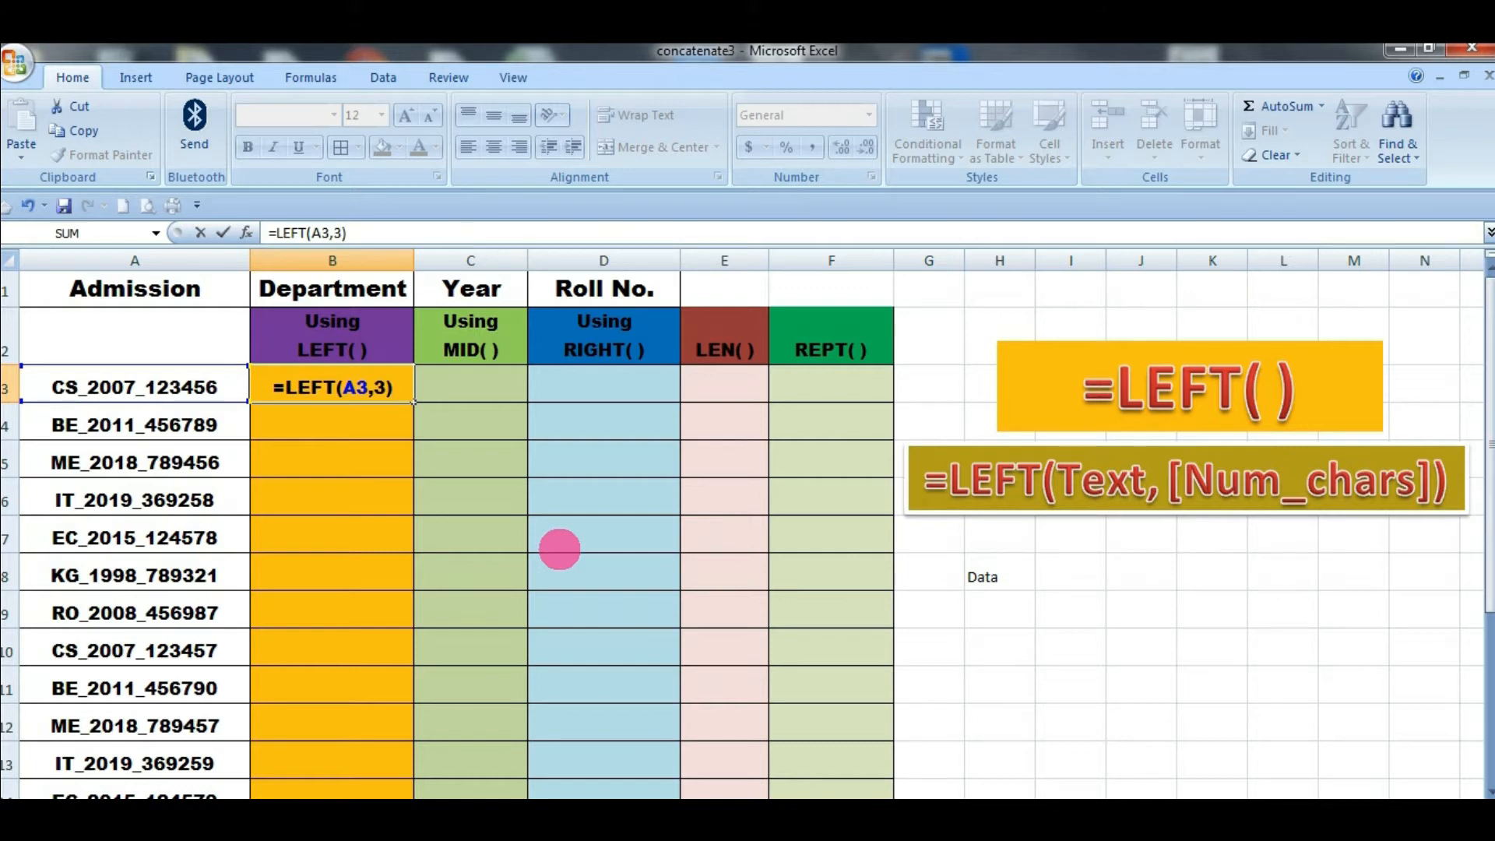
key(Return)
Check the result in B3 and change its formula to =LEFT(A3,2) to extract two characters
click(360, 388)
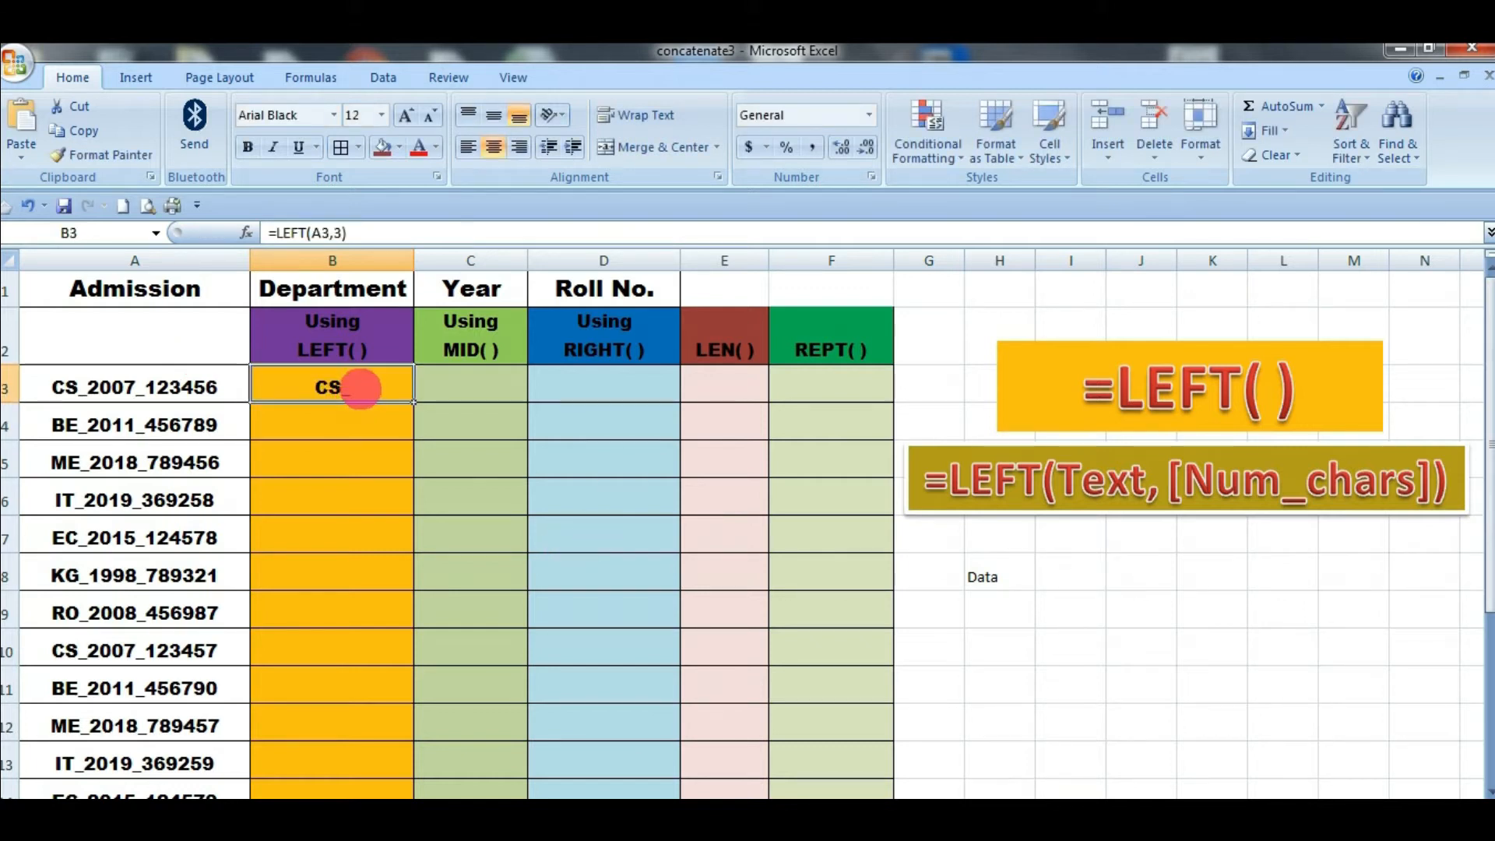
click(366, 496)
click(380, 387)
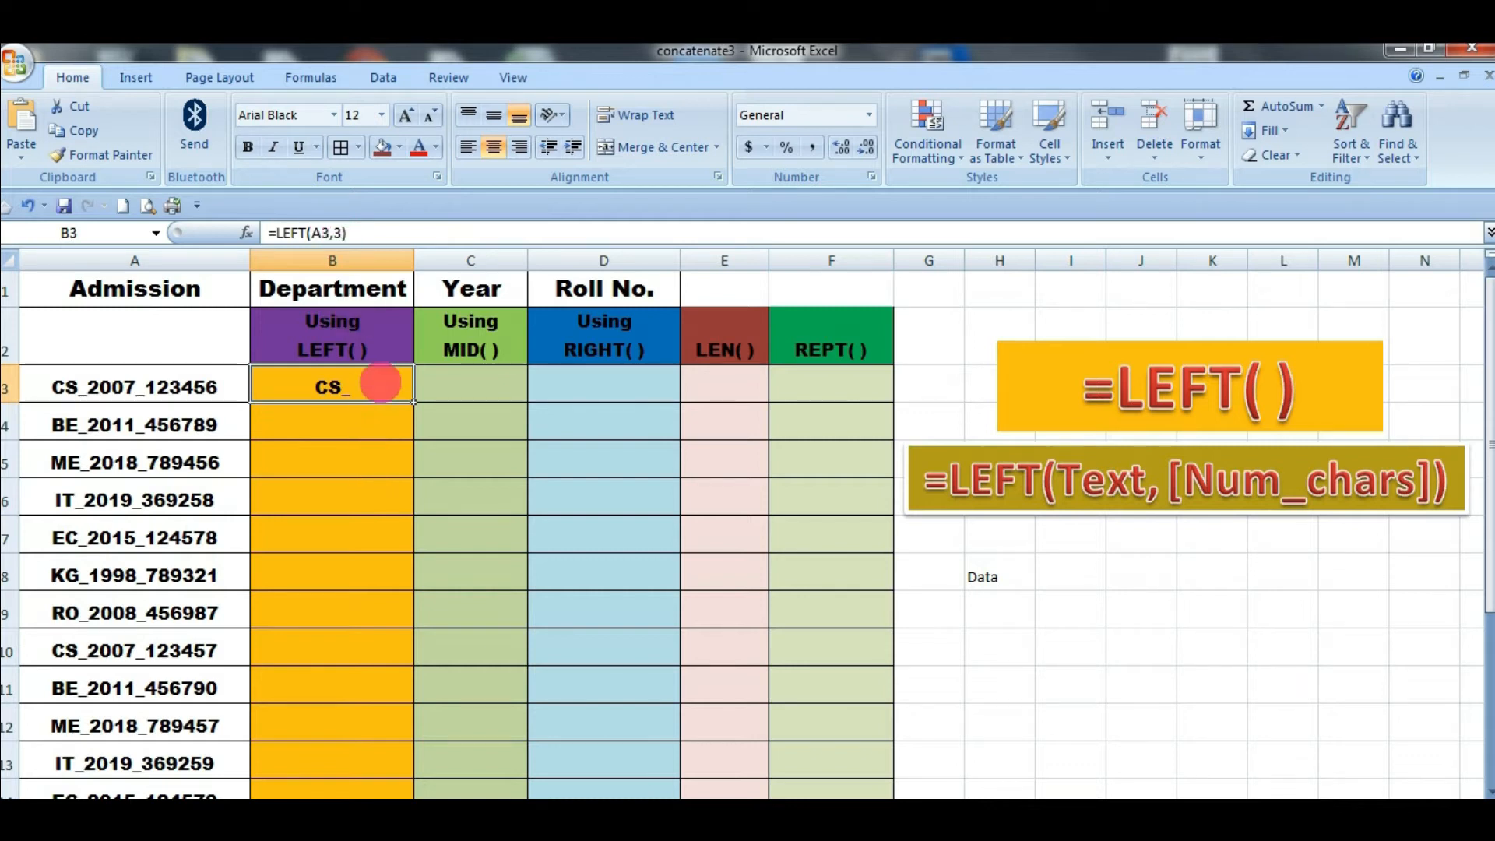
double_click(380, 384)
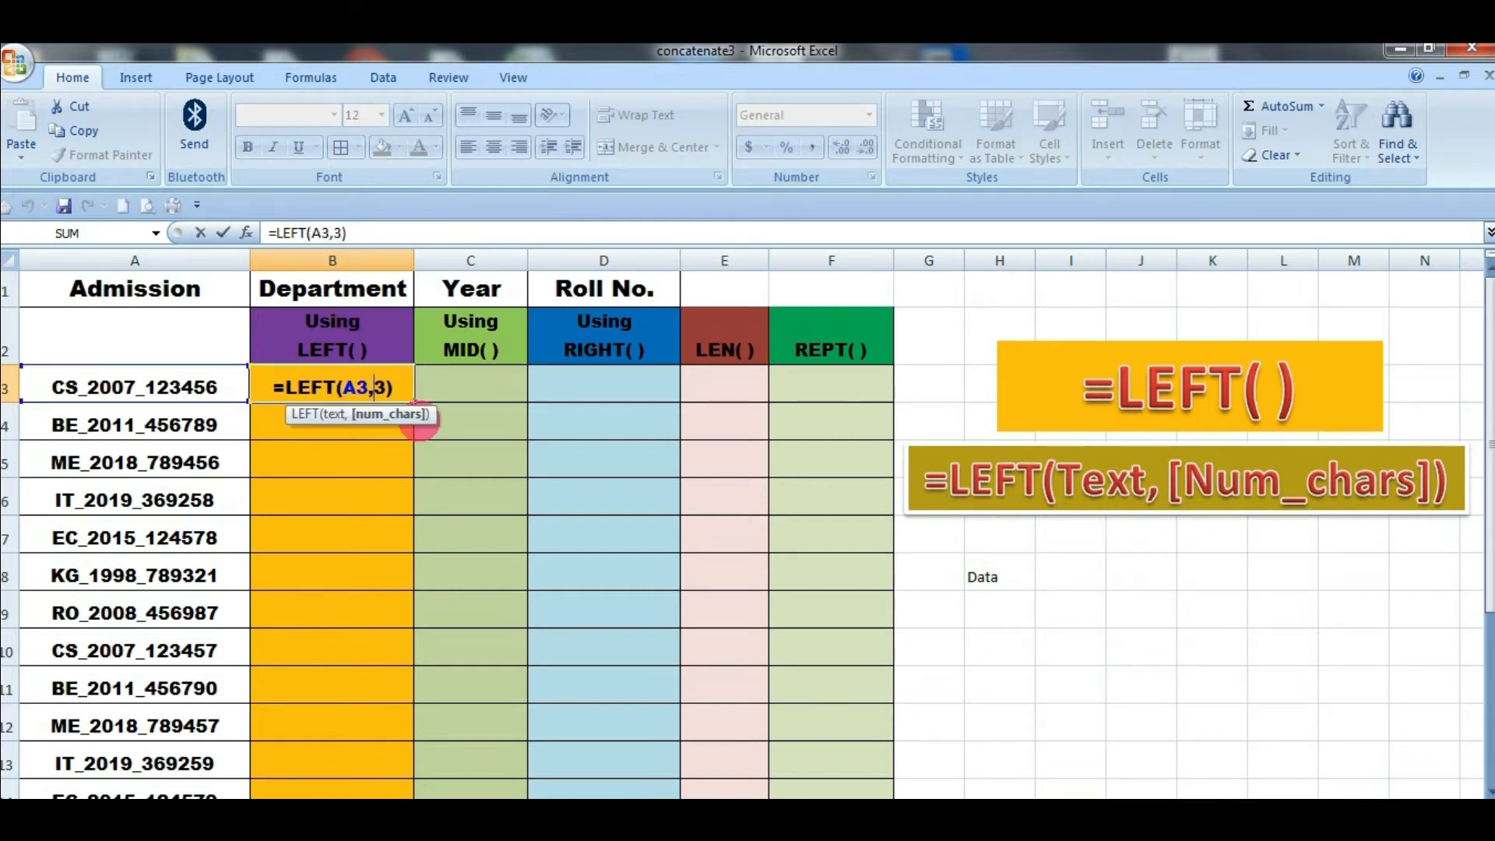
text(2)
key(Delete)
key(Return)
key(Down)
key(Down)
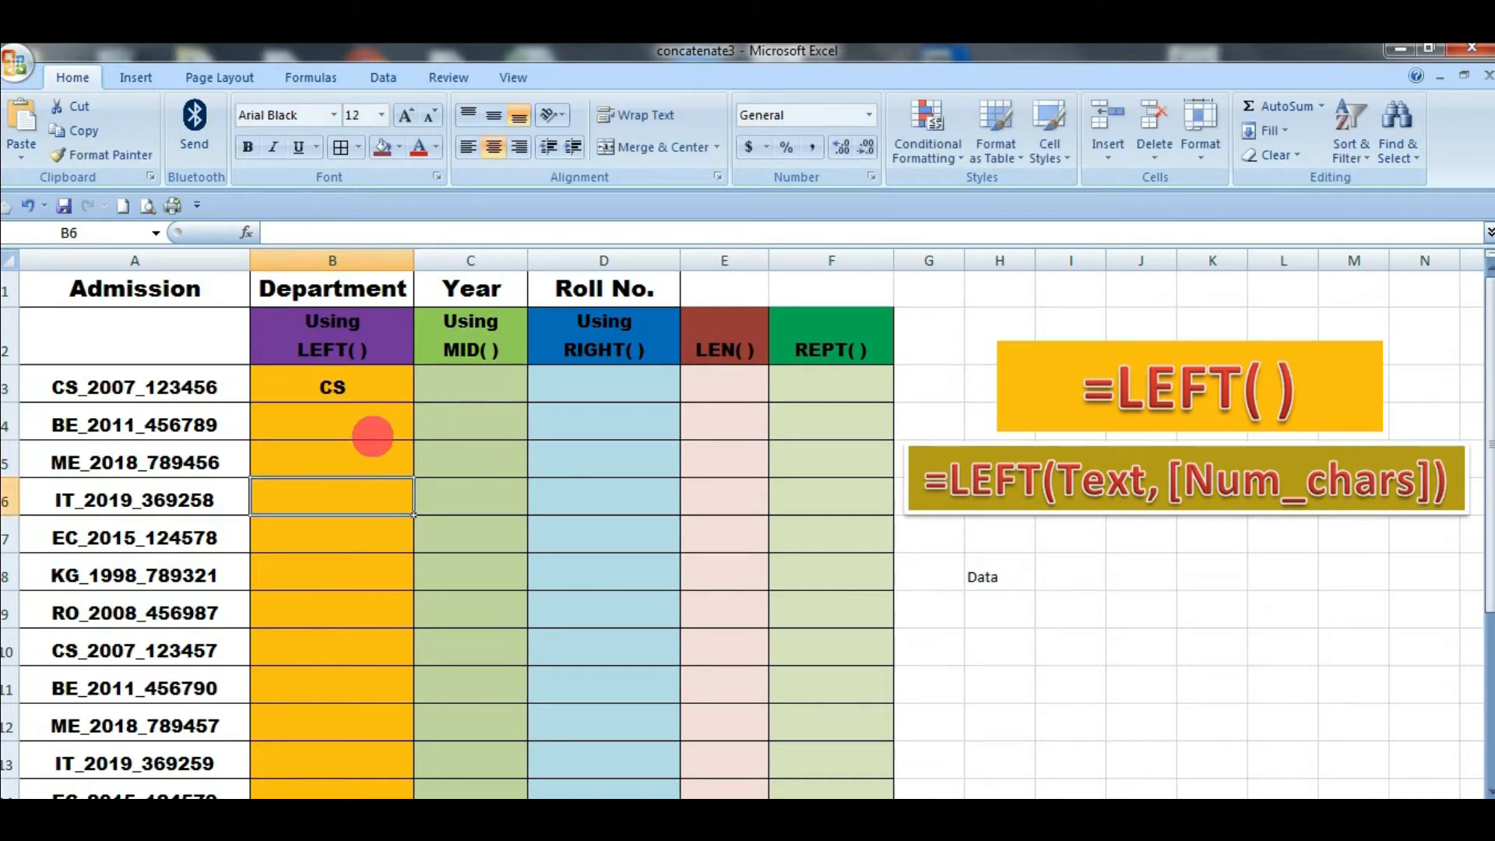
Fill the LEFT formula from B3 down the Department column through B20
key(Up)
key(Up)
key(Up)
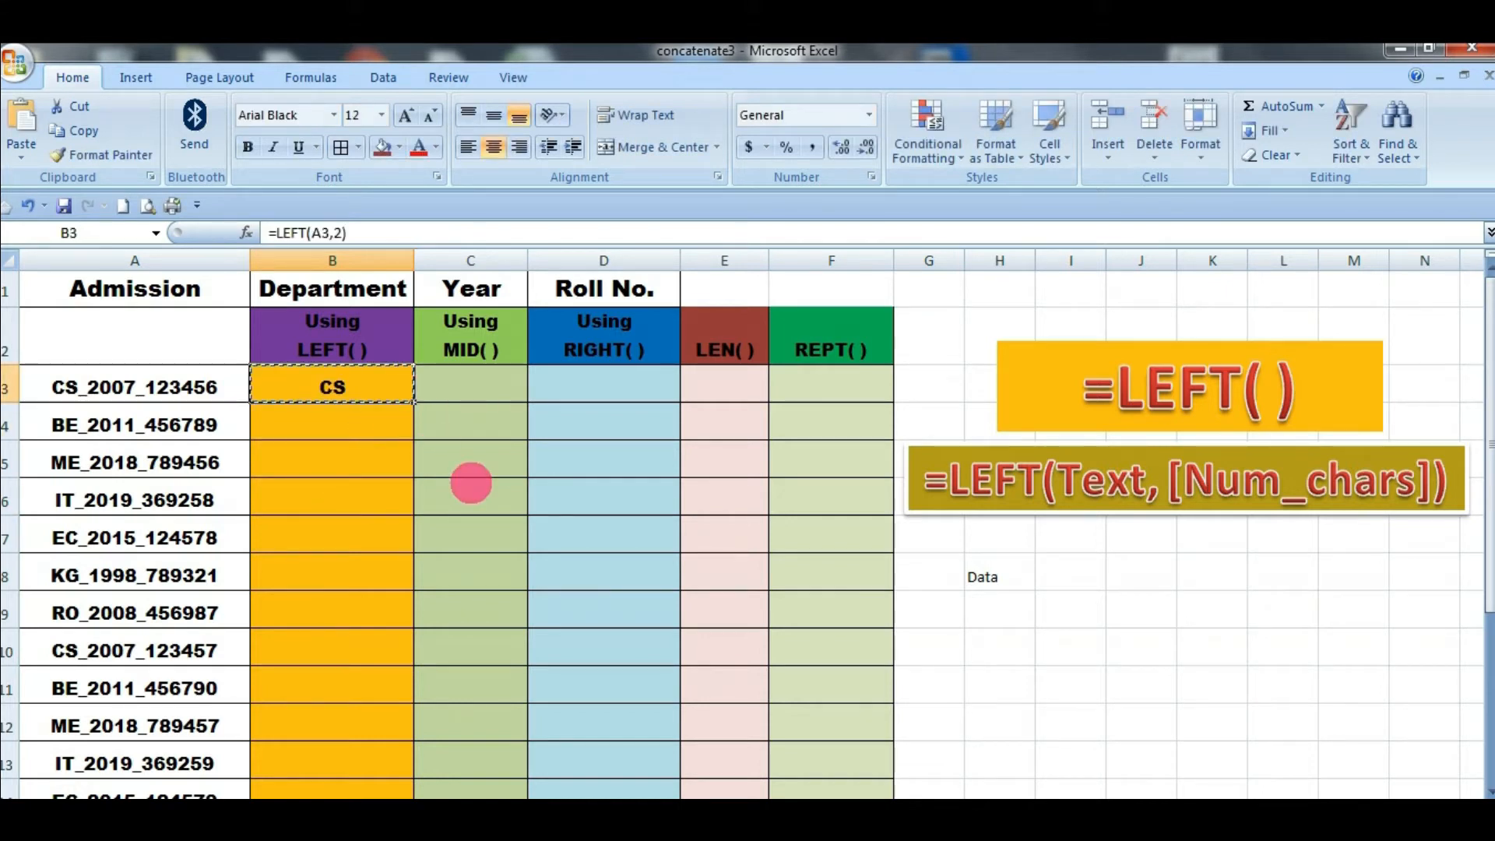
key(shift+Down)
key(shift+Down)
key(shift+Down)
key(shift+Down)
key(shift+Down)
key(shift+Down)
key(shift+Down)
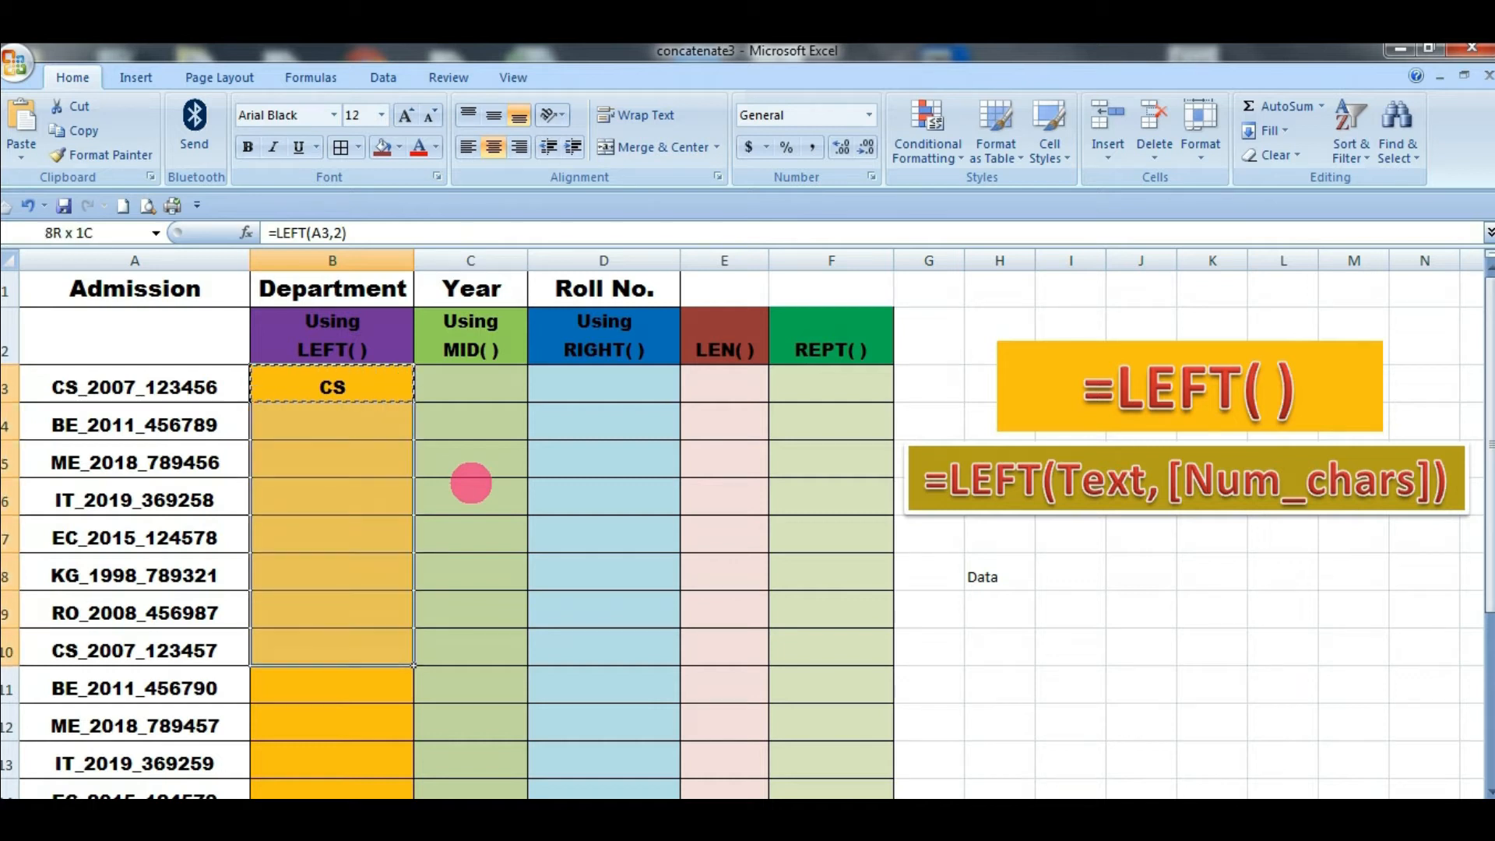
key(shift+Down)
key(shift+Down)
key(shift+Down)
key(shift+Down)
key(shift+Down)
key(shift+Down)
key(shift+Down)
key(shift+Down)
key(shift+Down)
key(shift+Down)
key(shift+Down)
key(shift+Down)
key(shift+Up)
key(shift+Up)
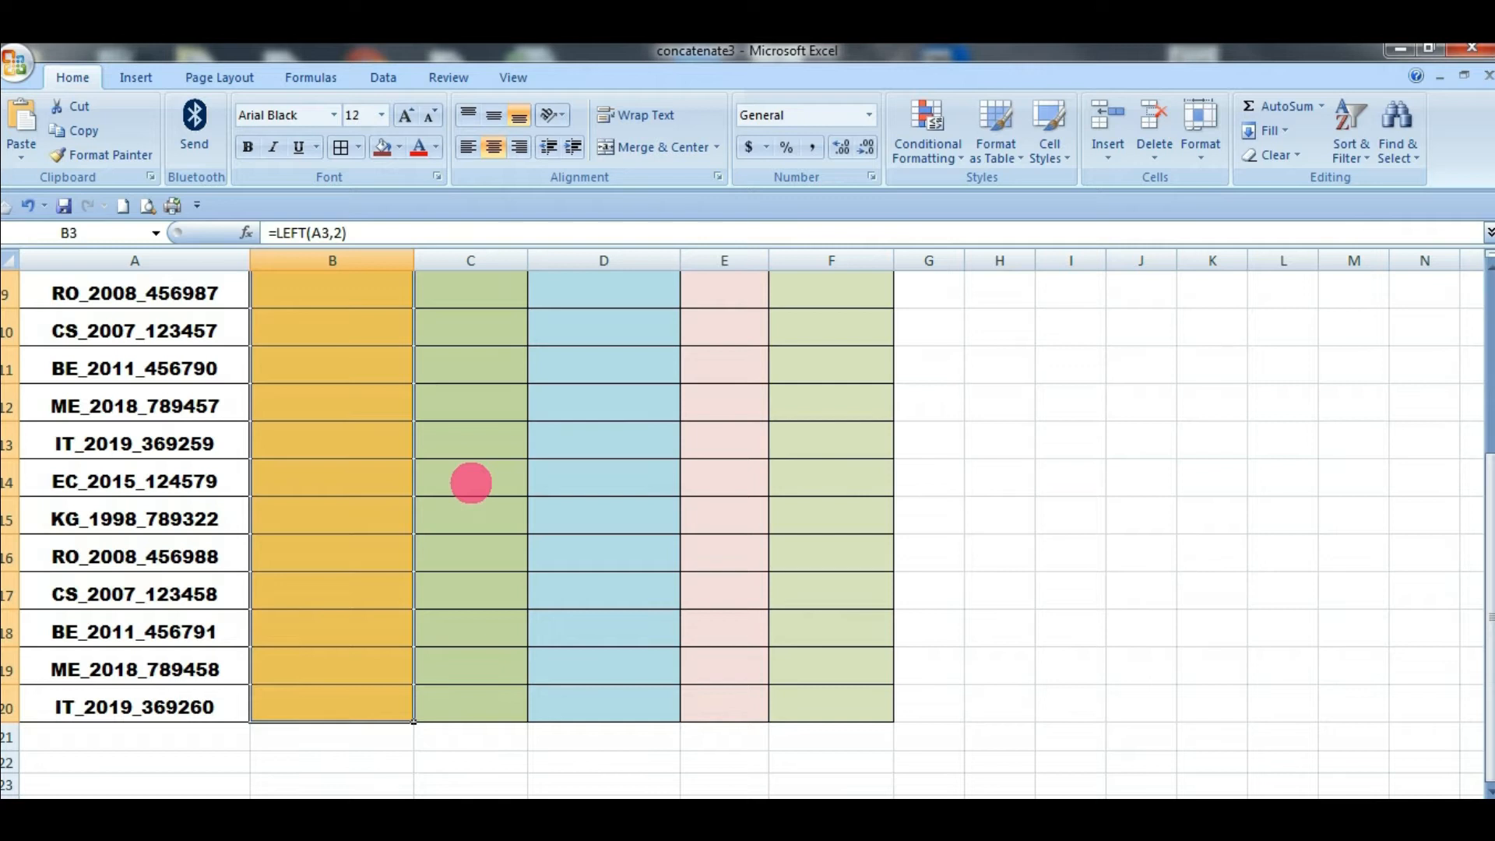
key(ctrl+d)
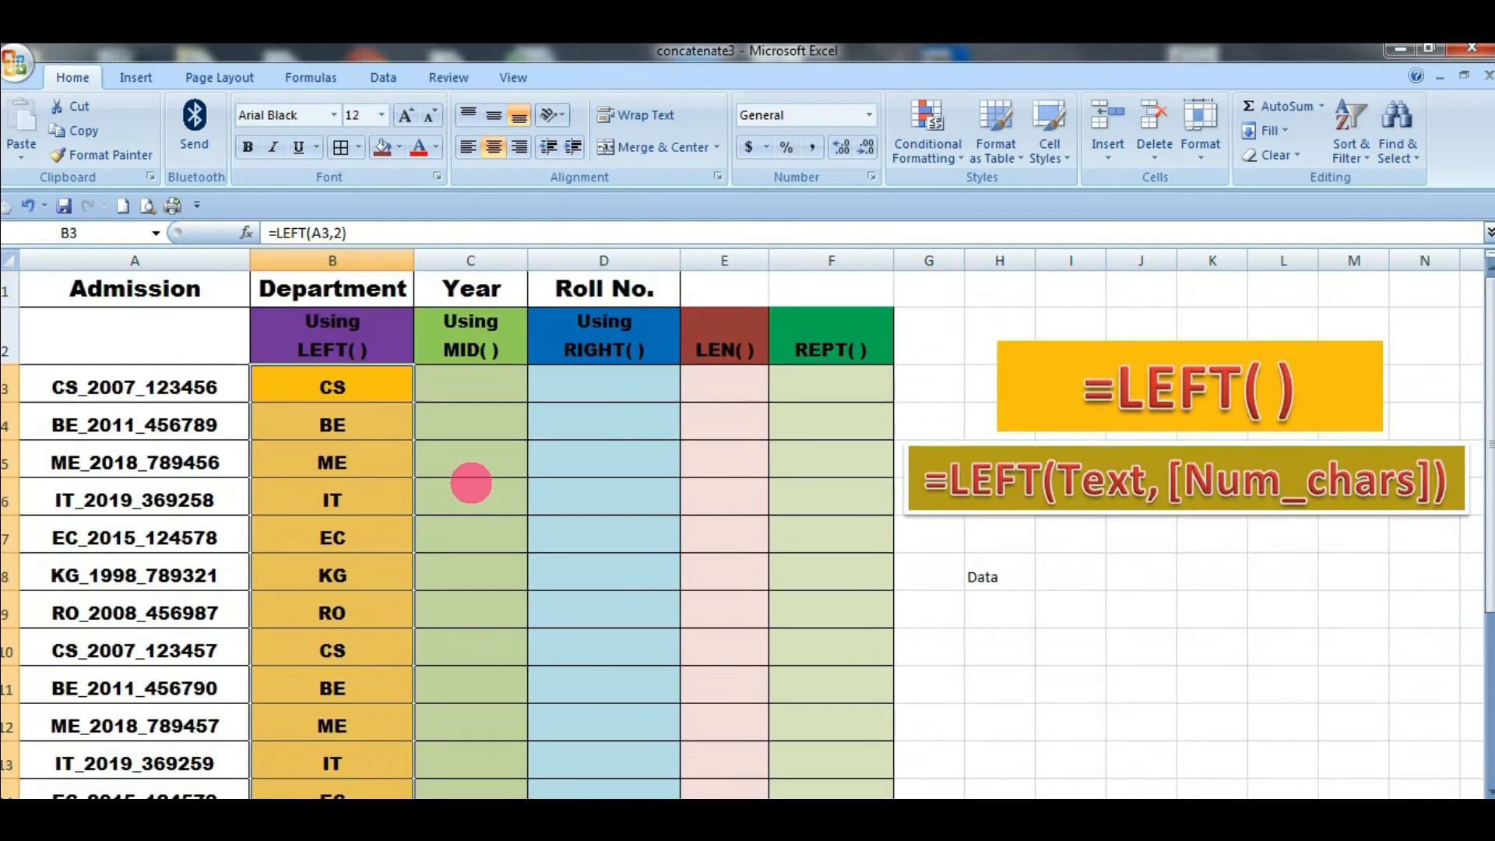
Compare the filled Department codes with the Admission codes down the whole table
scroll(325, 419, down, 1)
scroll(326, 419, up, 1)
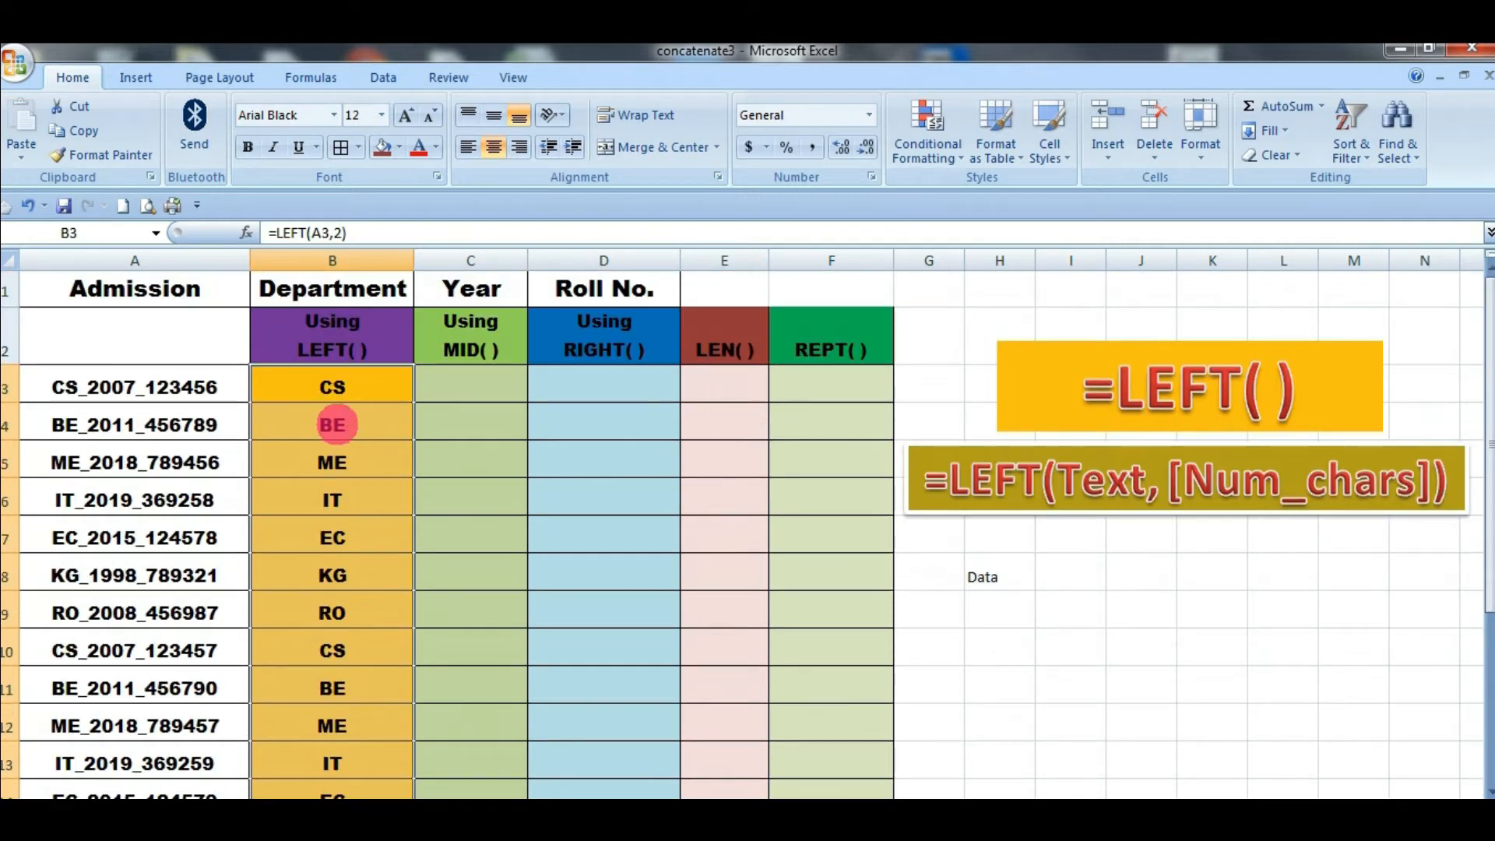
scroll(378, 484, down, 2)
scroll(378, 485, down, 4)
scroll(378, 484, up, 6)
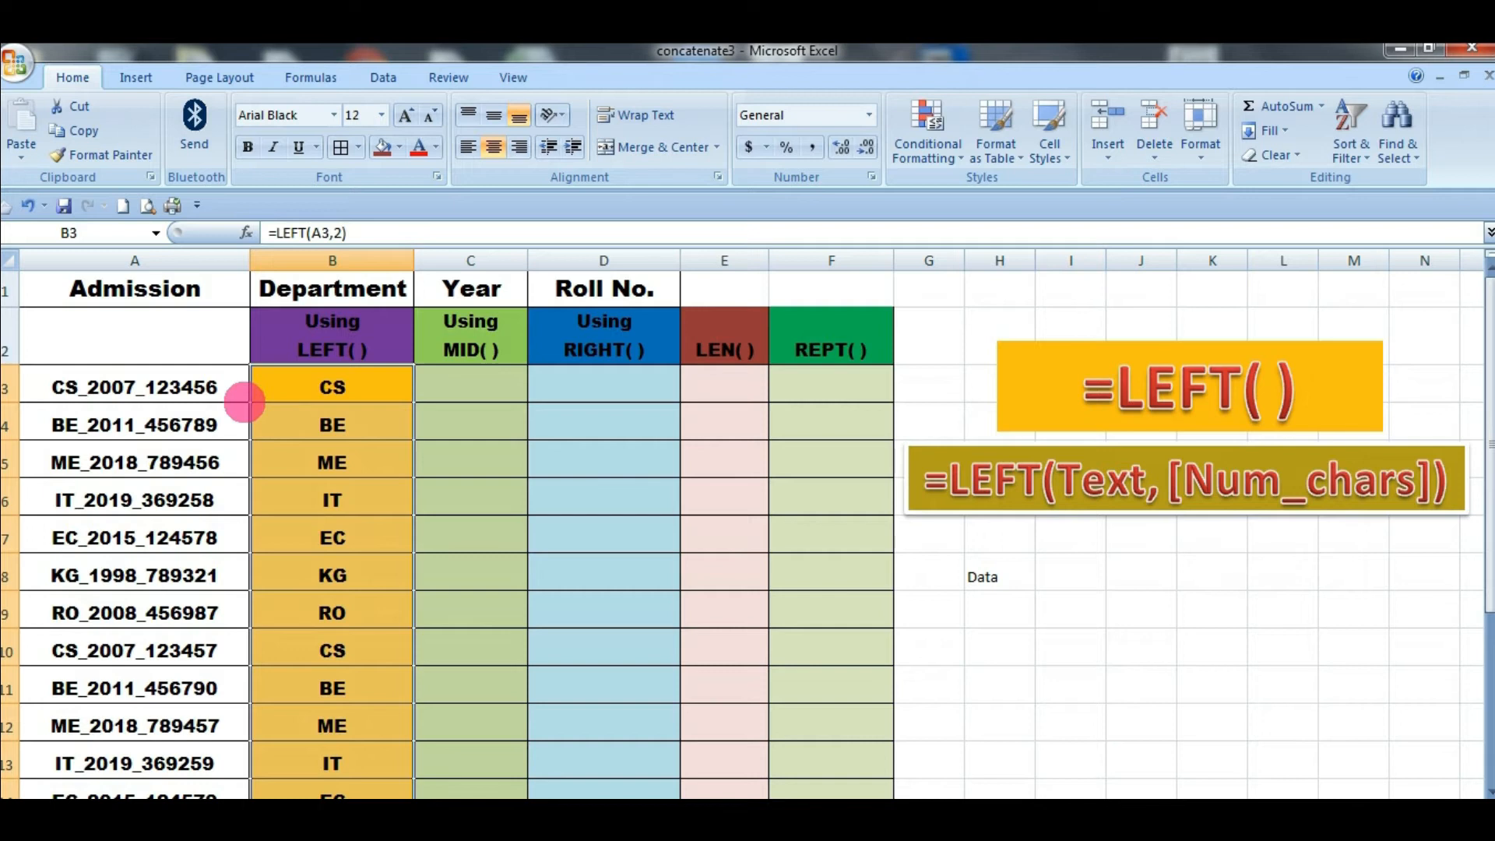
scroll(359, 475, down, 2)
scroll(362, 468, up, 2)
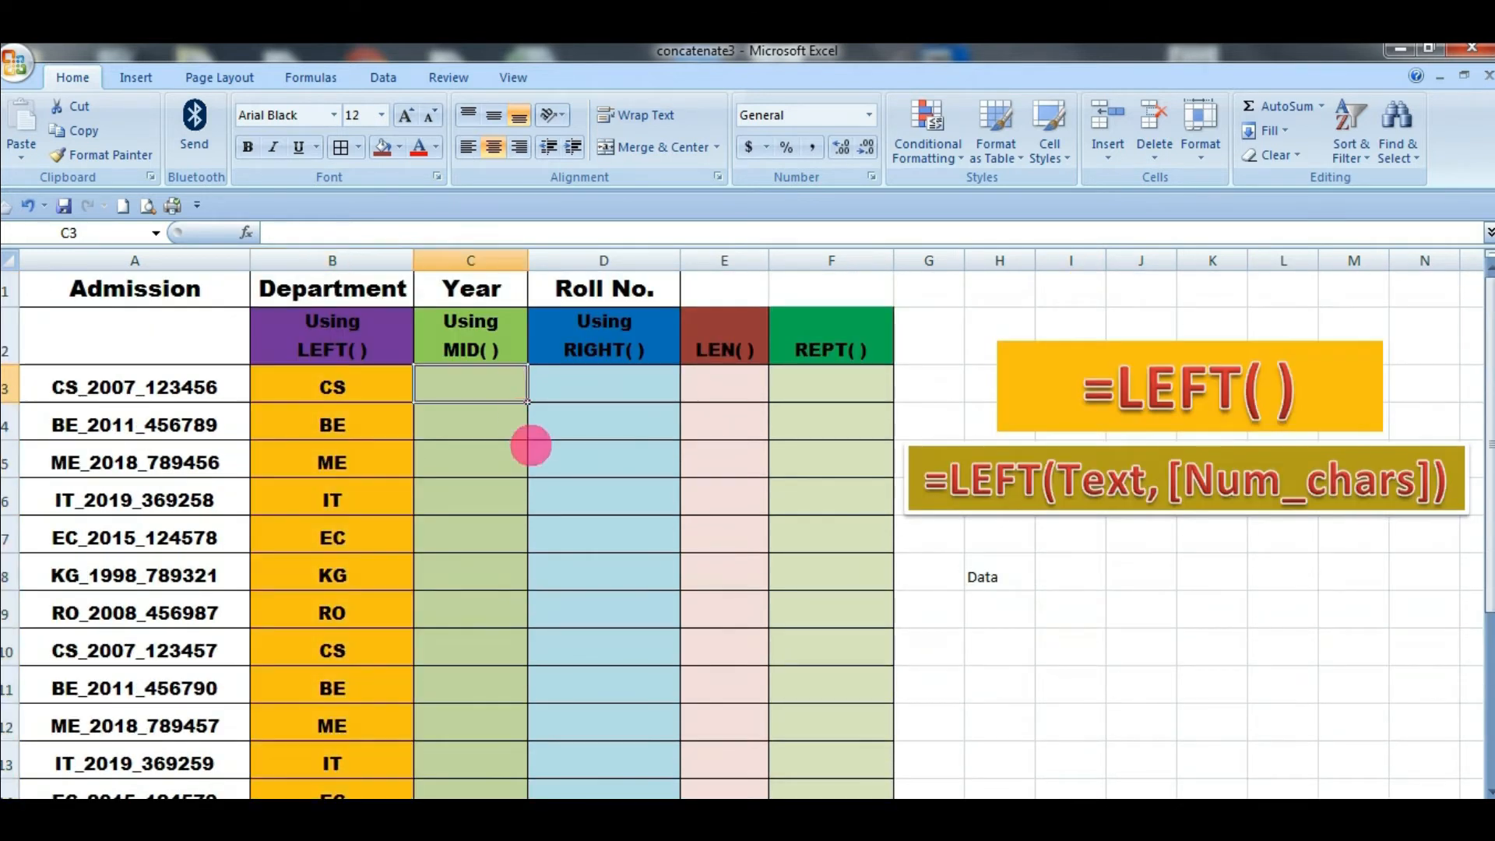
Examine the RIGHT function's syntax, Text and [Num_chars], on the banner beside the table
click(617, 393)
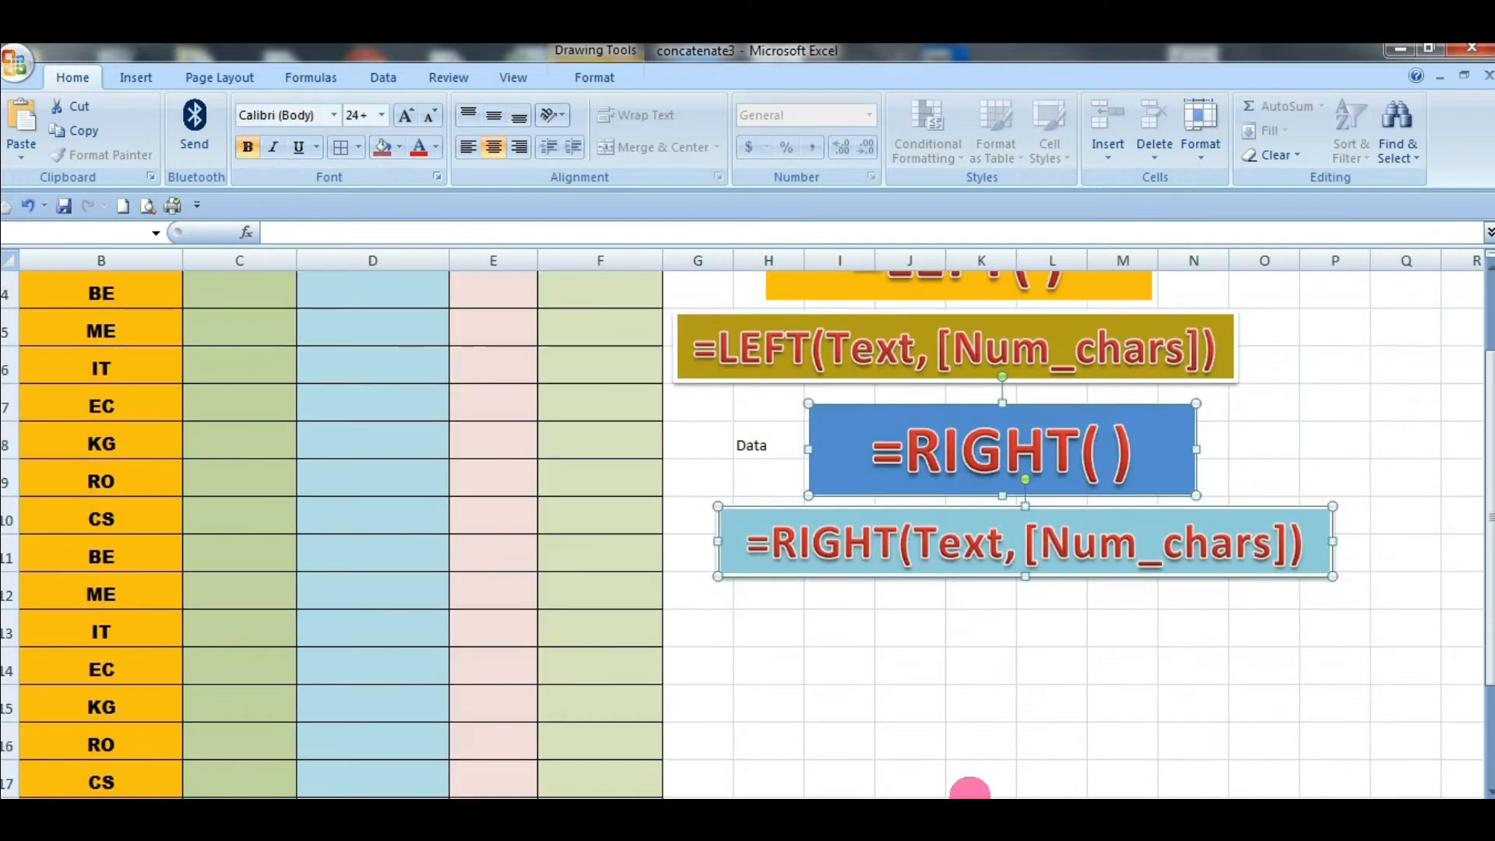
click(965, 658)
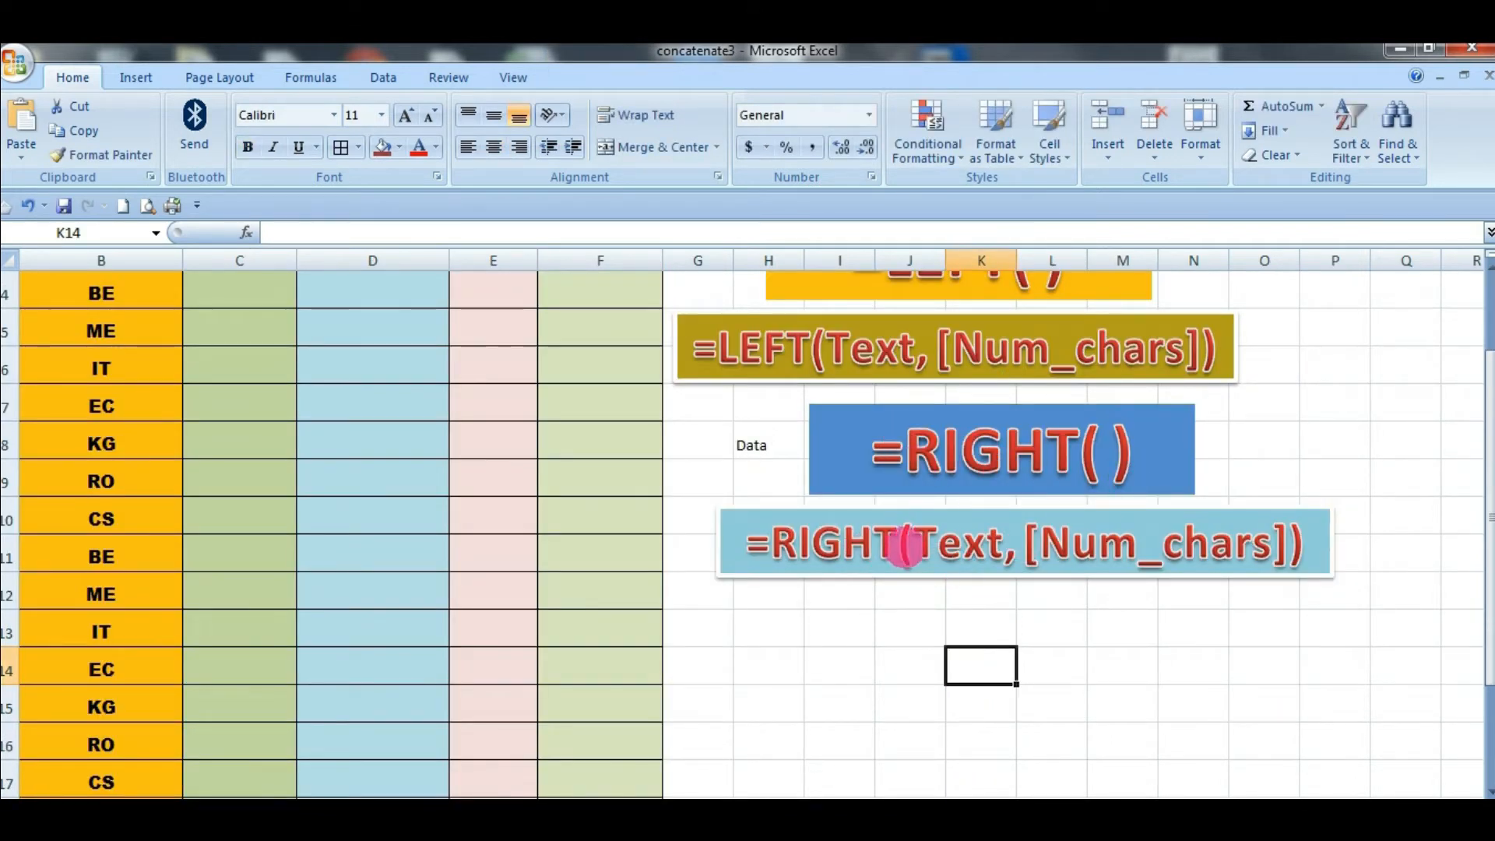
scroll(1263, 498, up, 1)
scroll(1264, 499, down, 1)
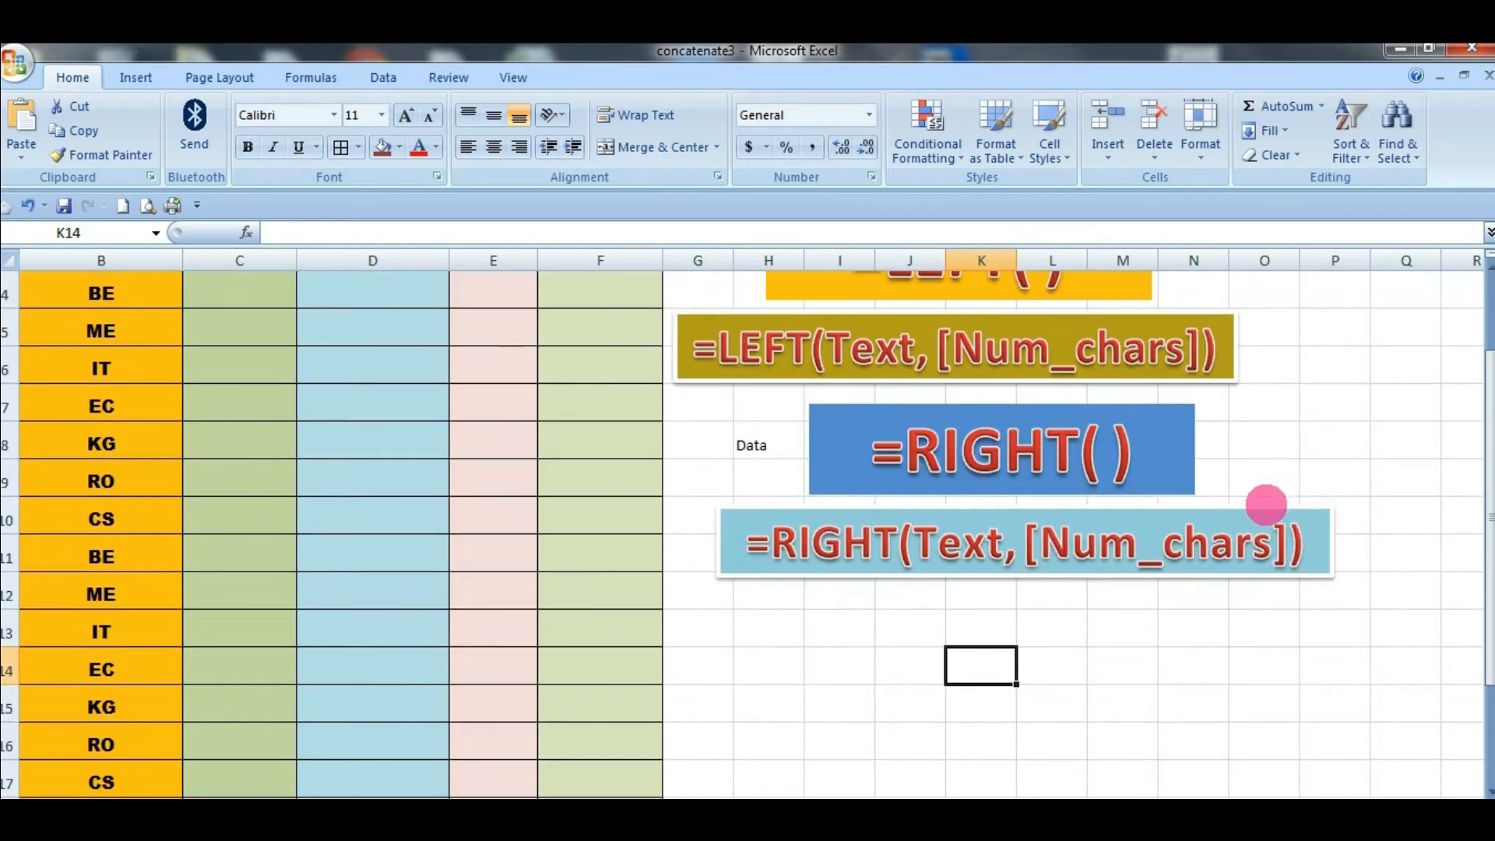
scroll(747, 397, up, 1)
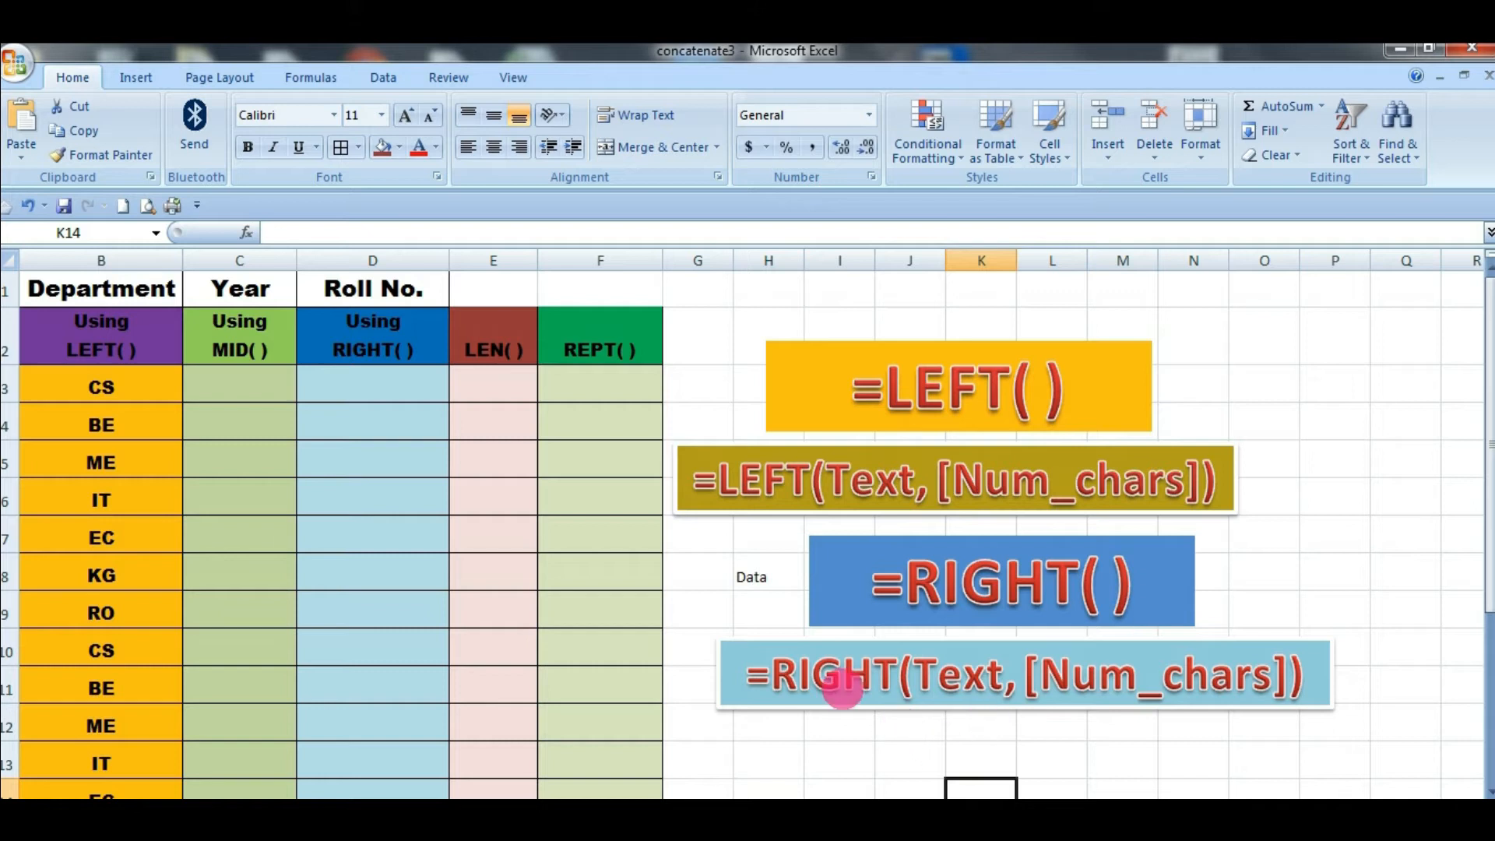
scroll(678, 377, left, 1)
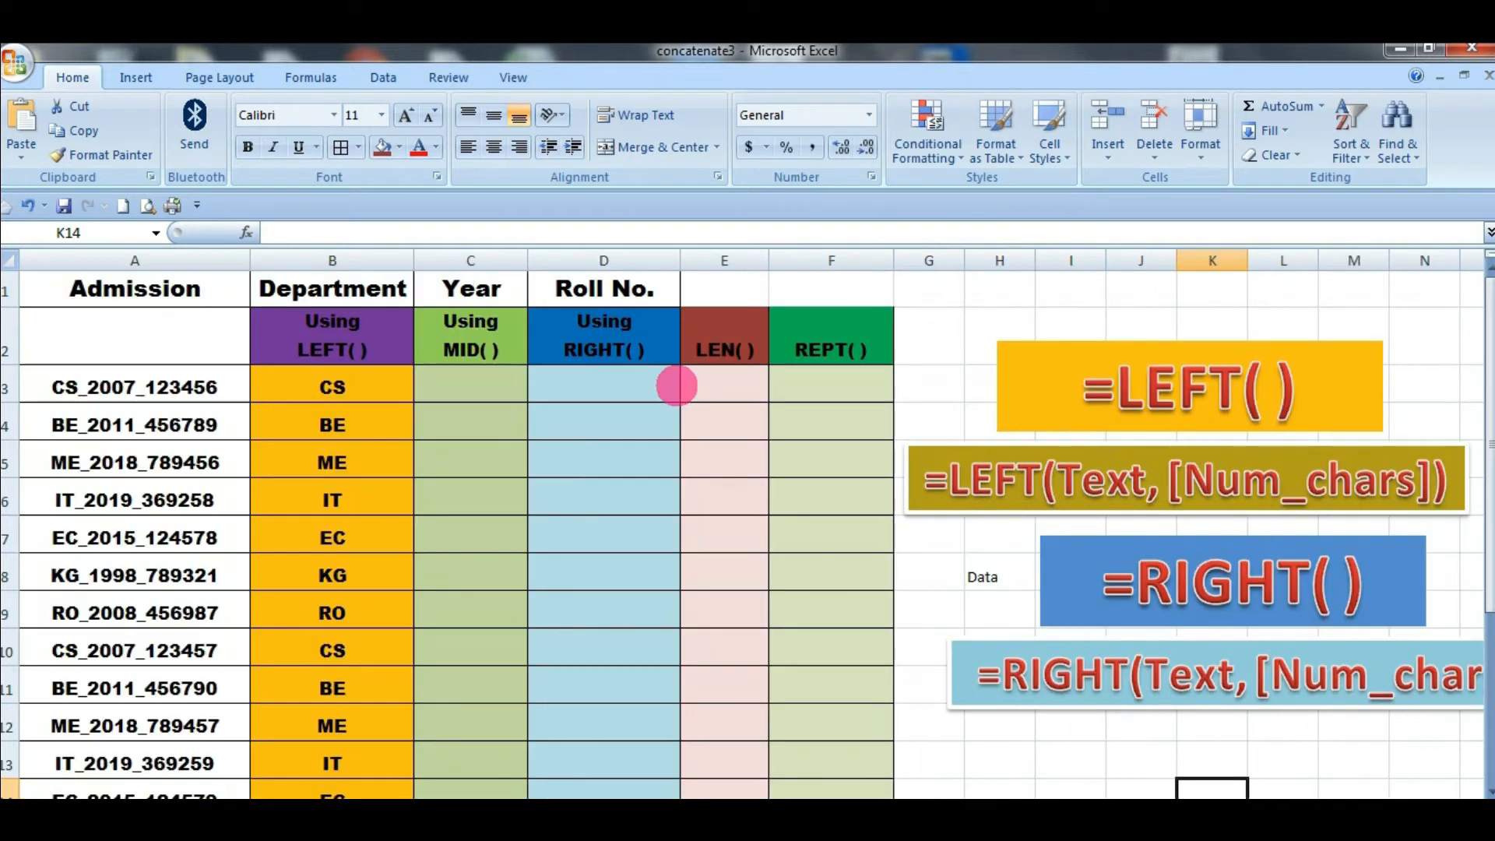
Enter the example formula =RIGHT("DATABASE",4) in cell H13 and check it against its result
click(623, 384)
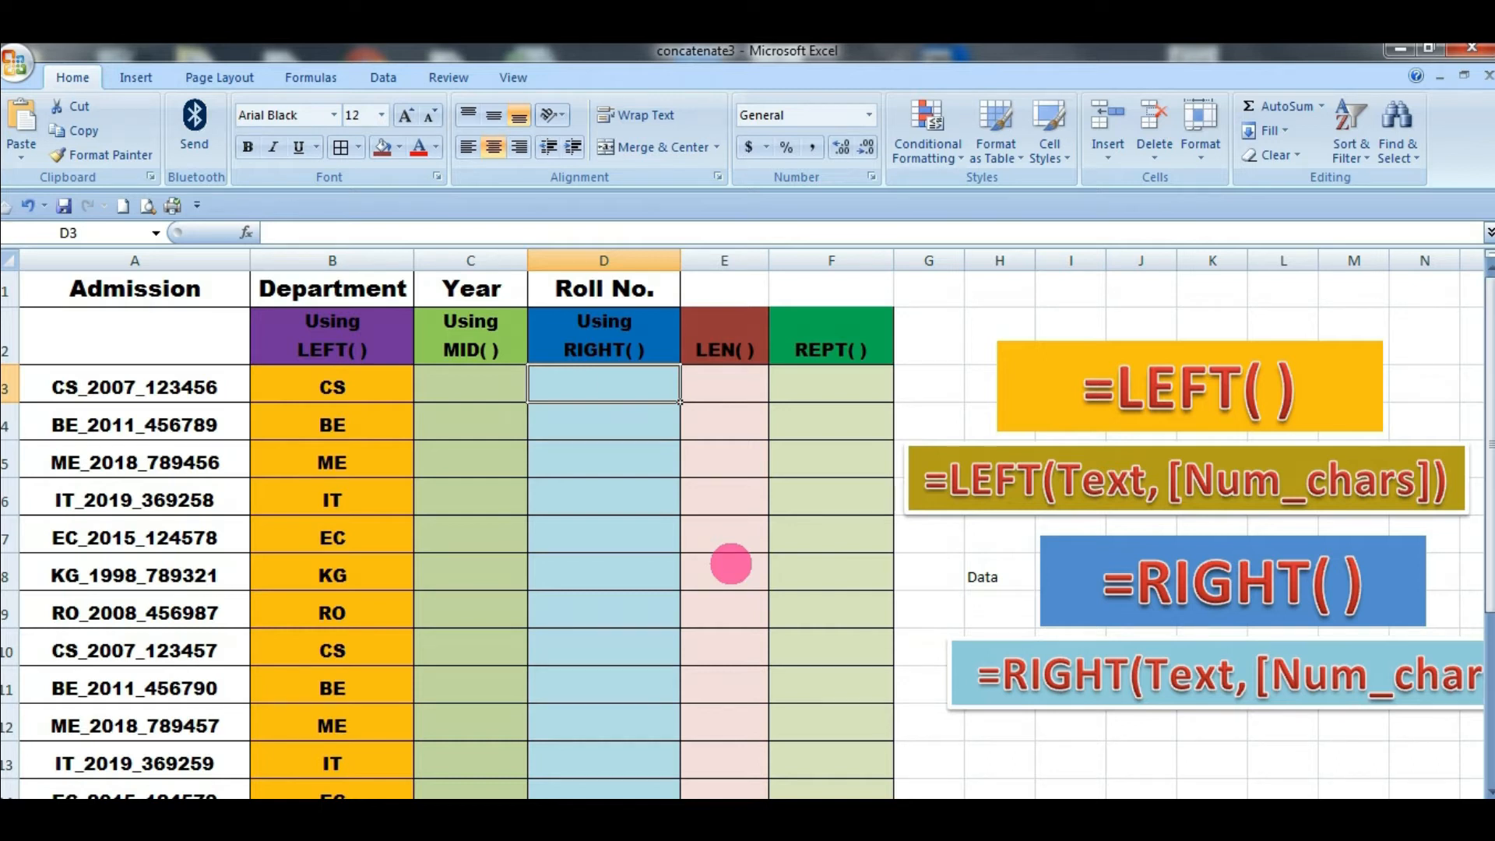
text(=)
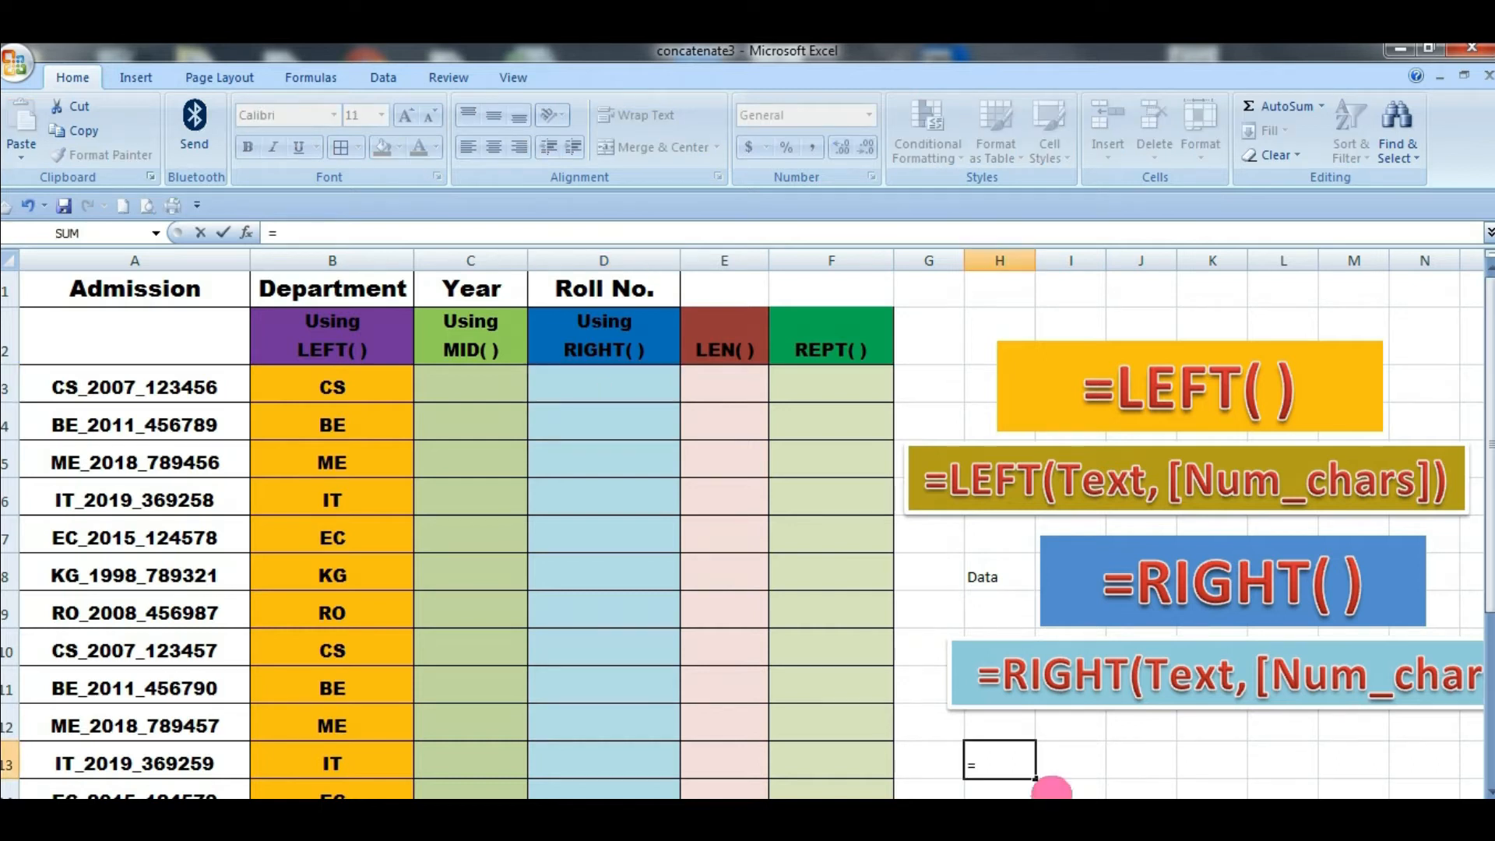
text(ri)
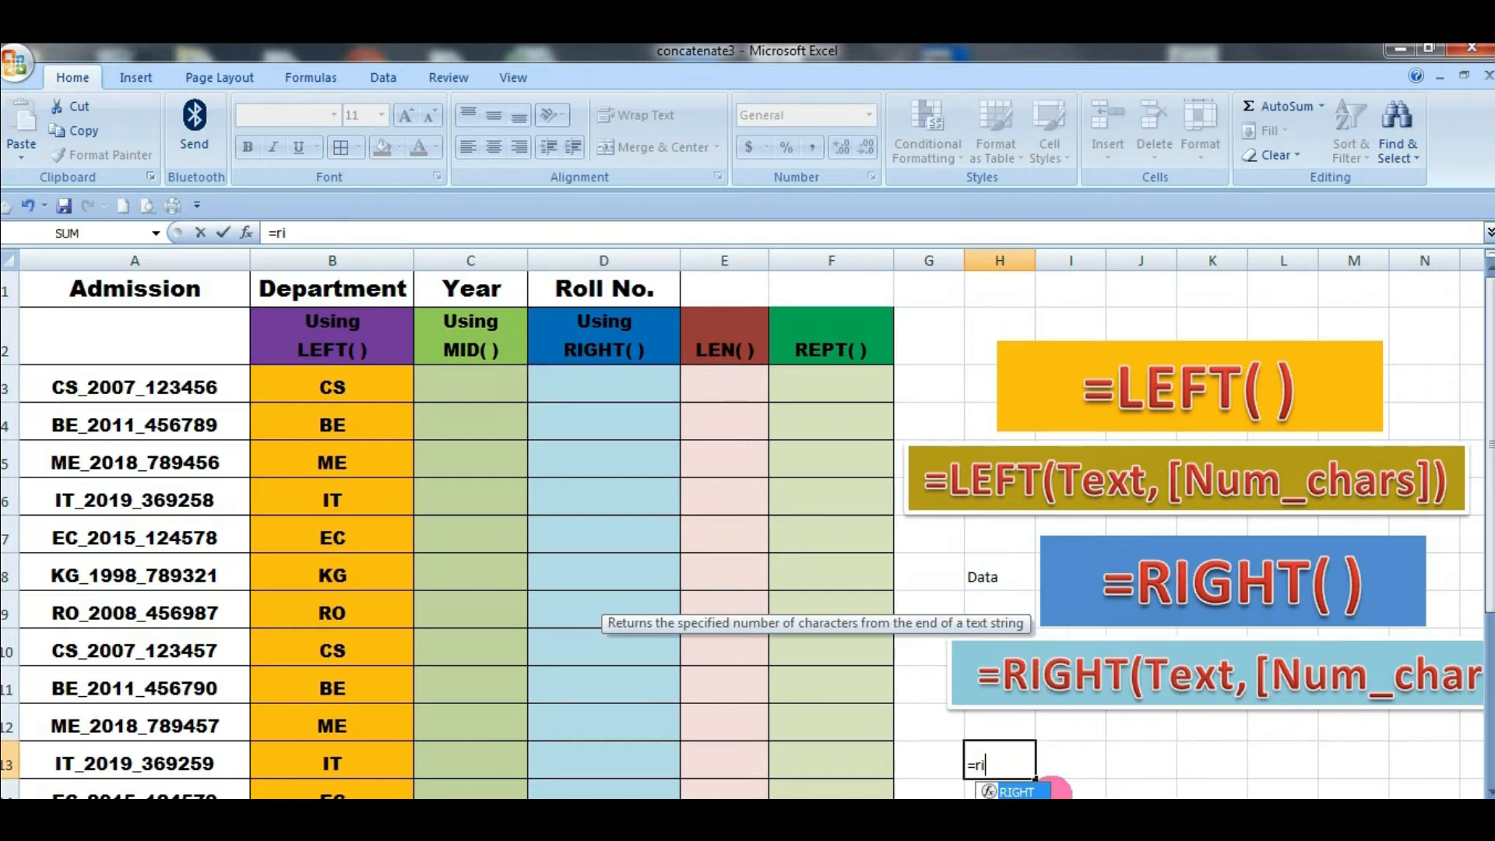
text(ght)
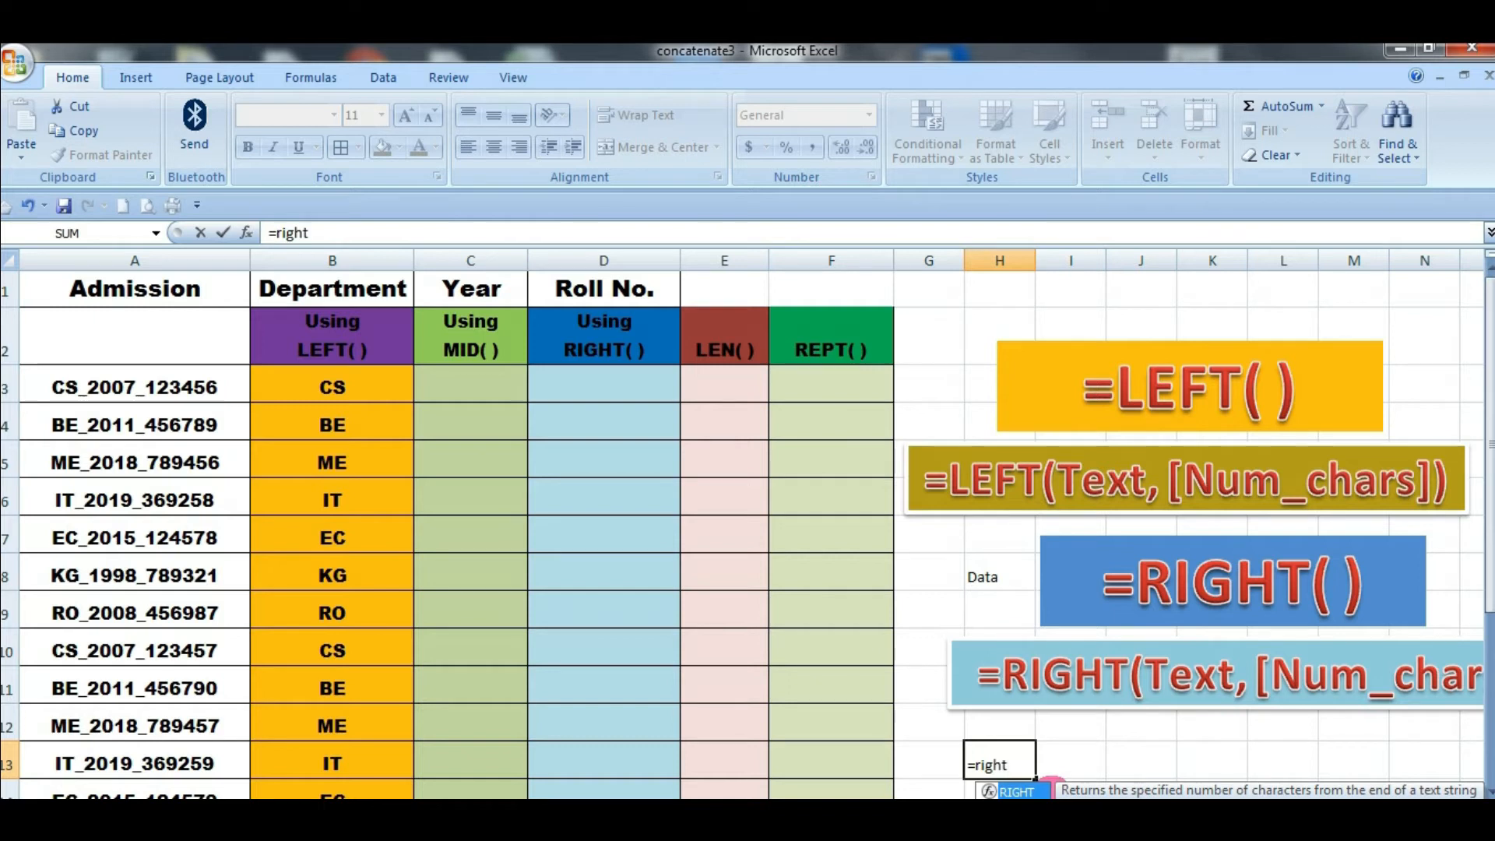
key(Tab)
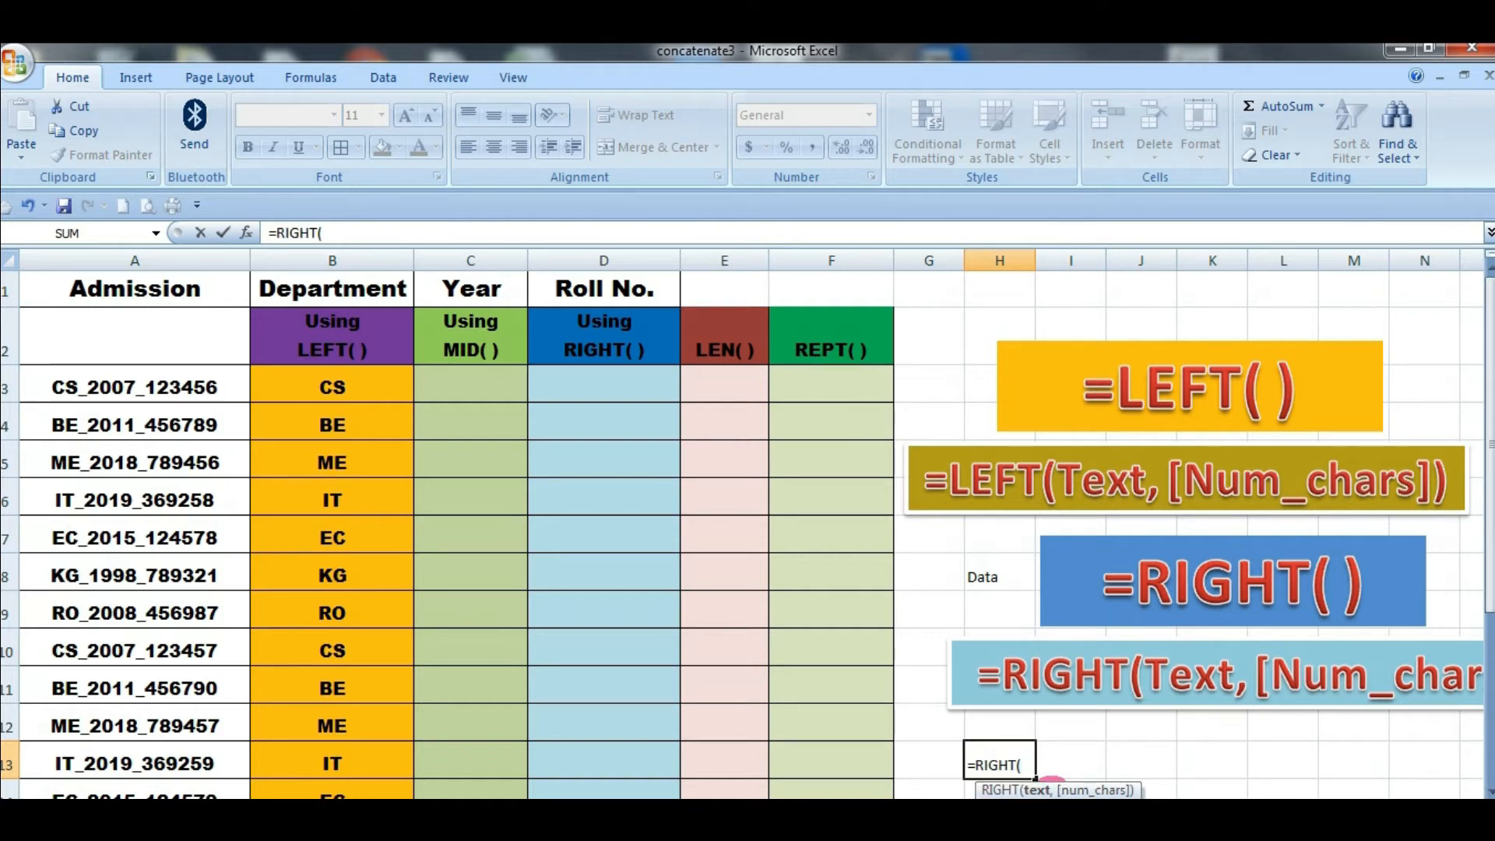
text("DA)
key(BackSpace)
key(BackSpace)
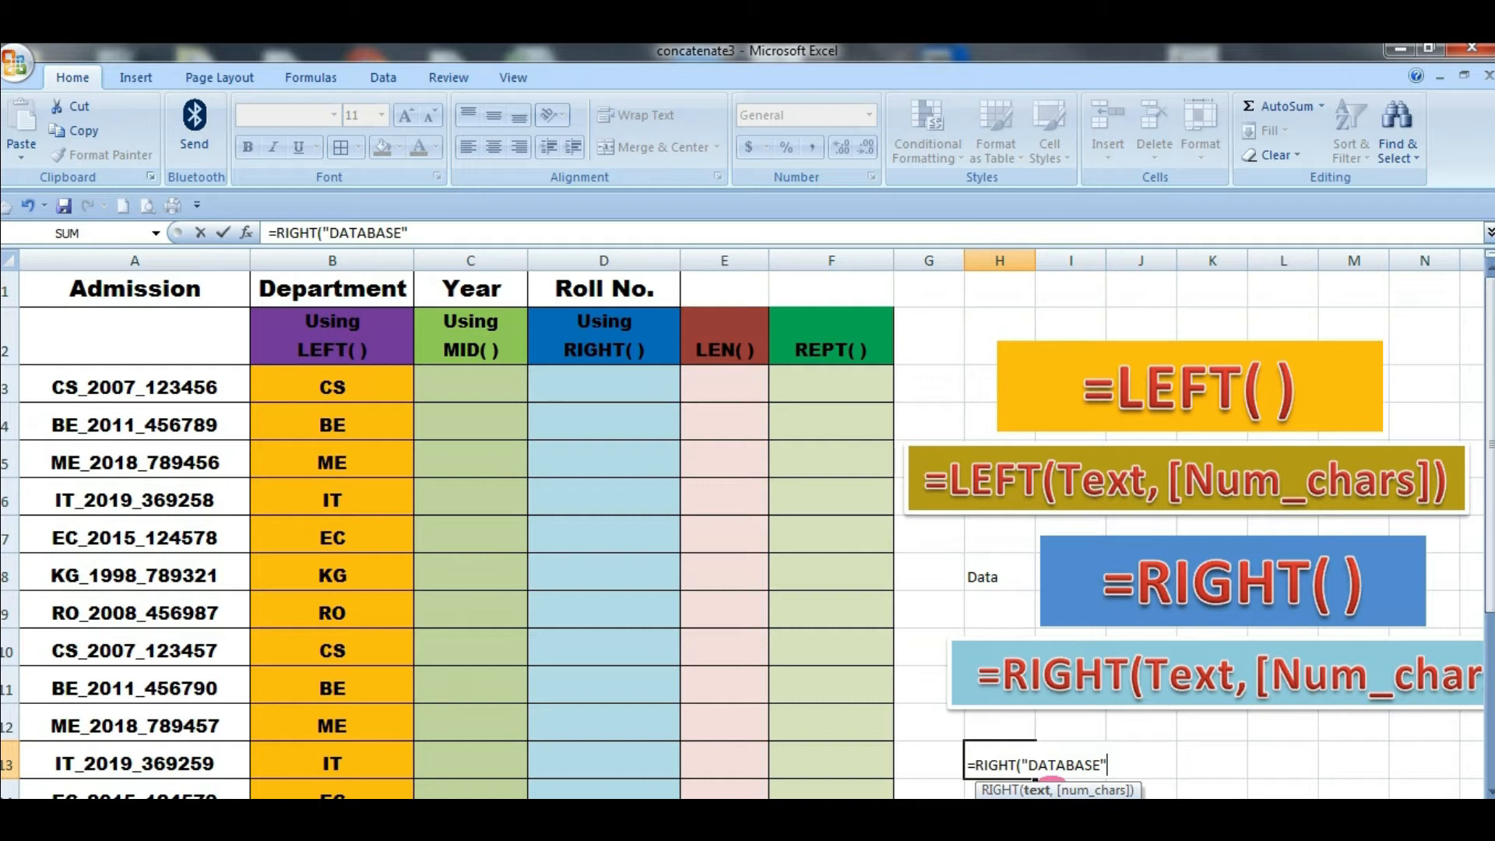
text(,4)
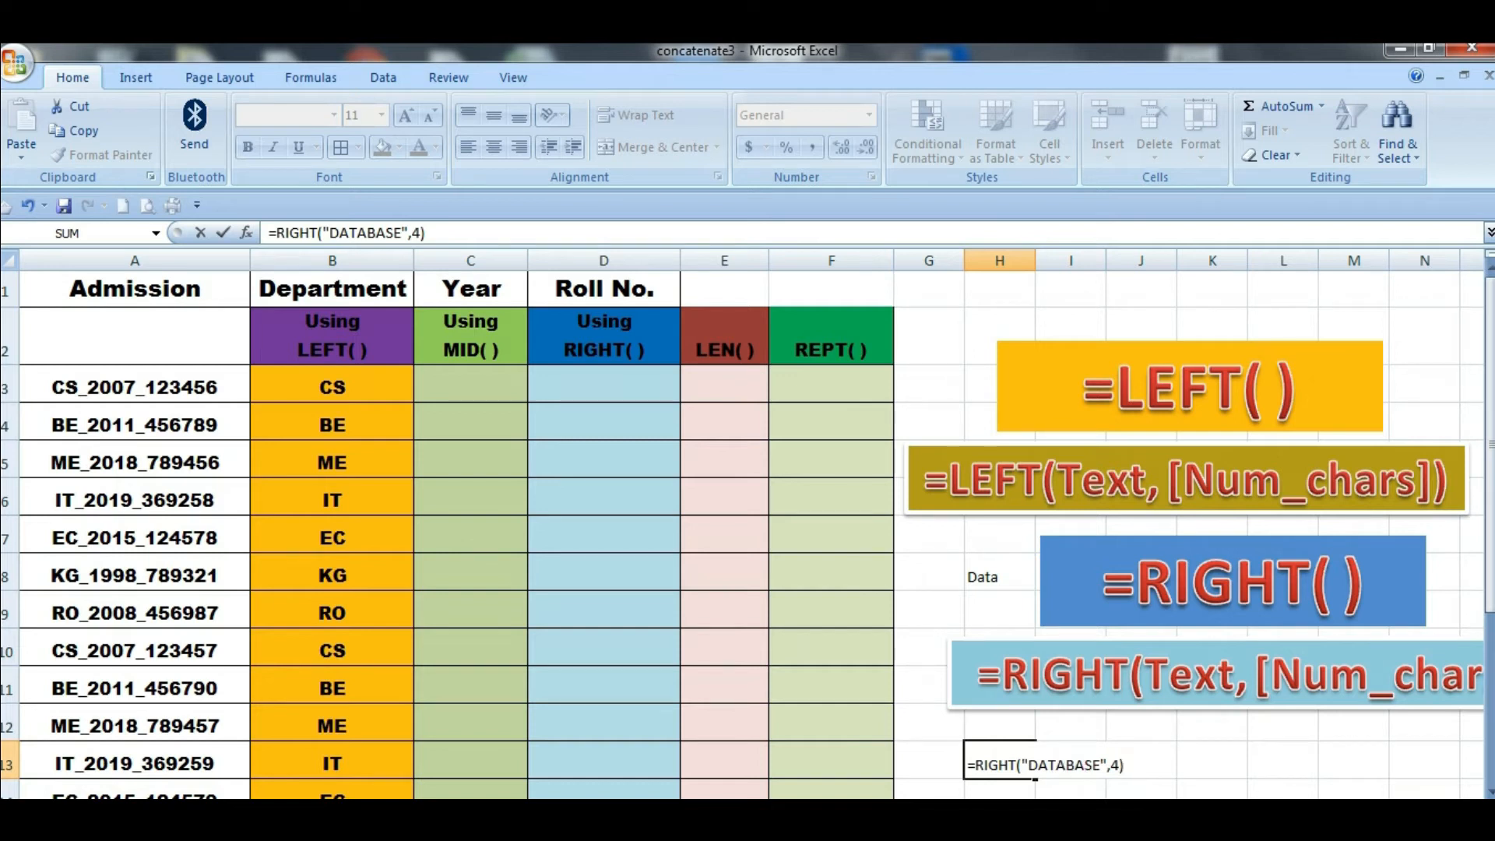
key(Return)
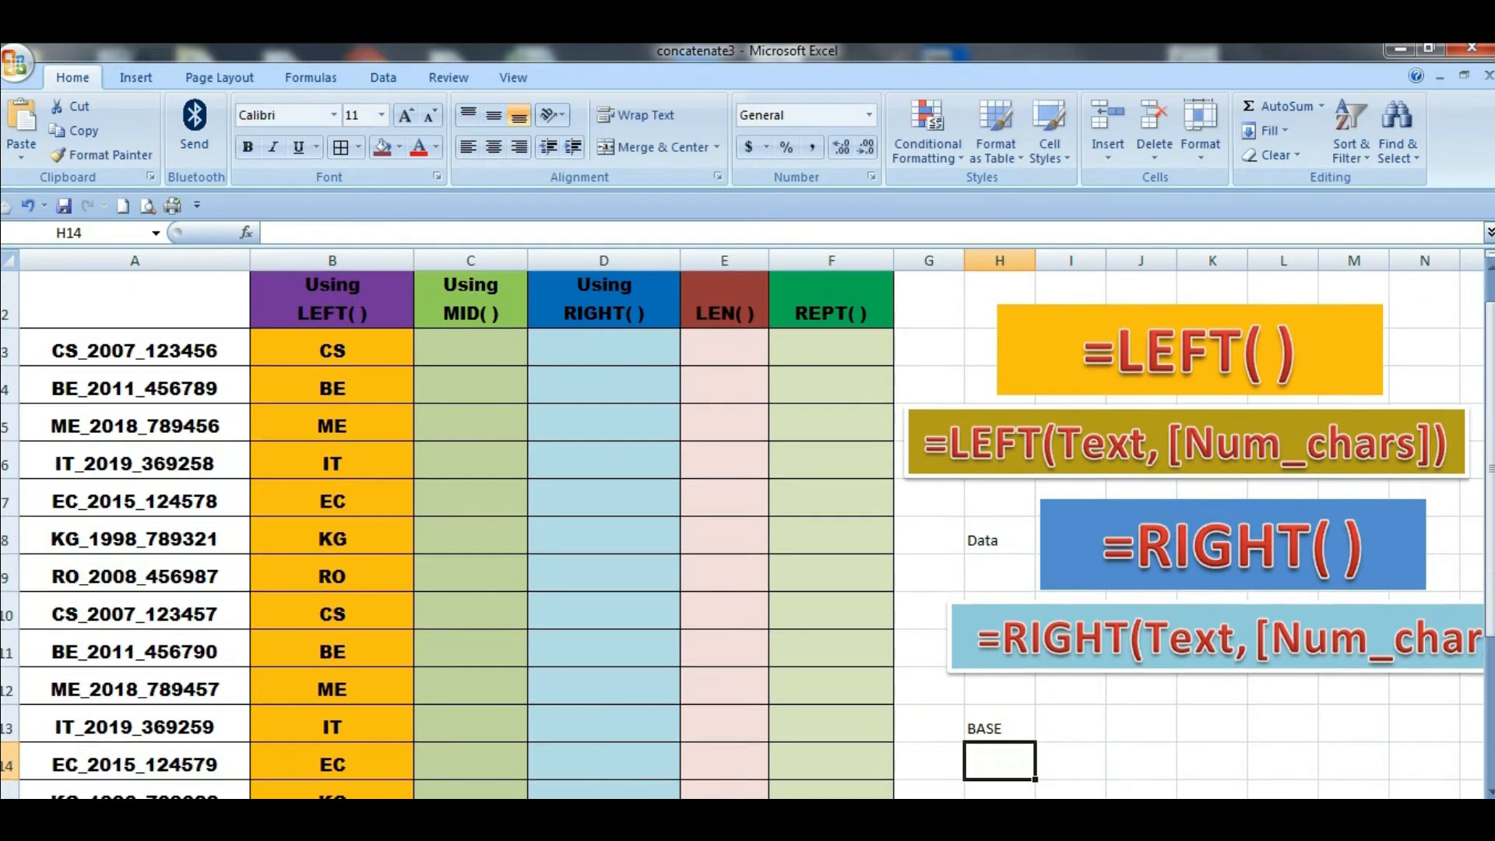
key(Up)
click(1070, 759)
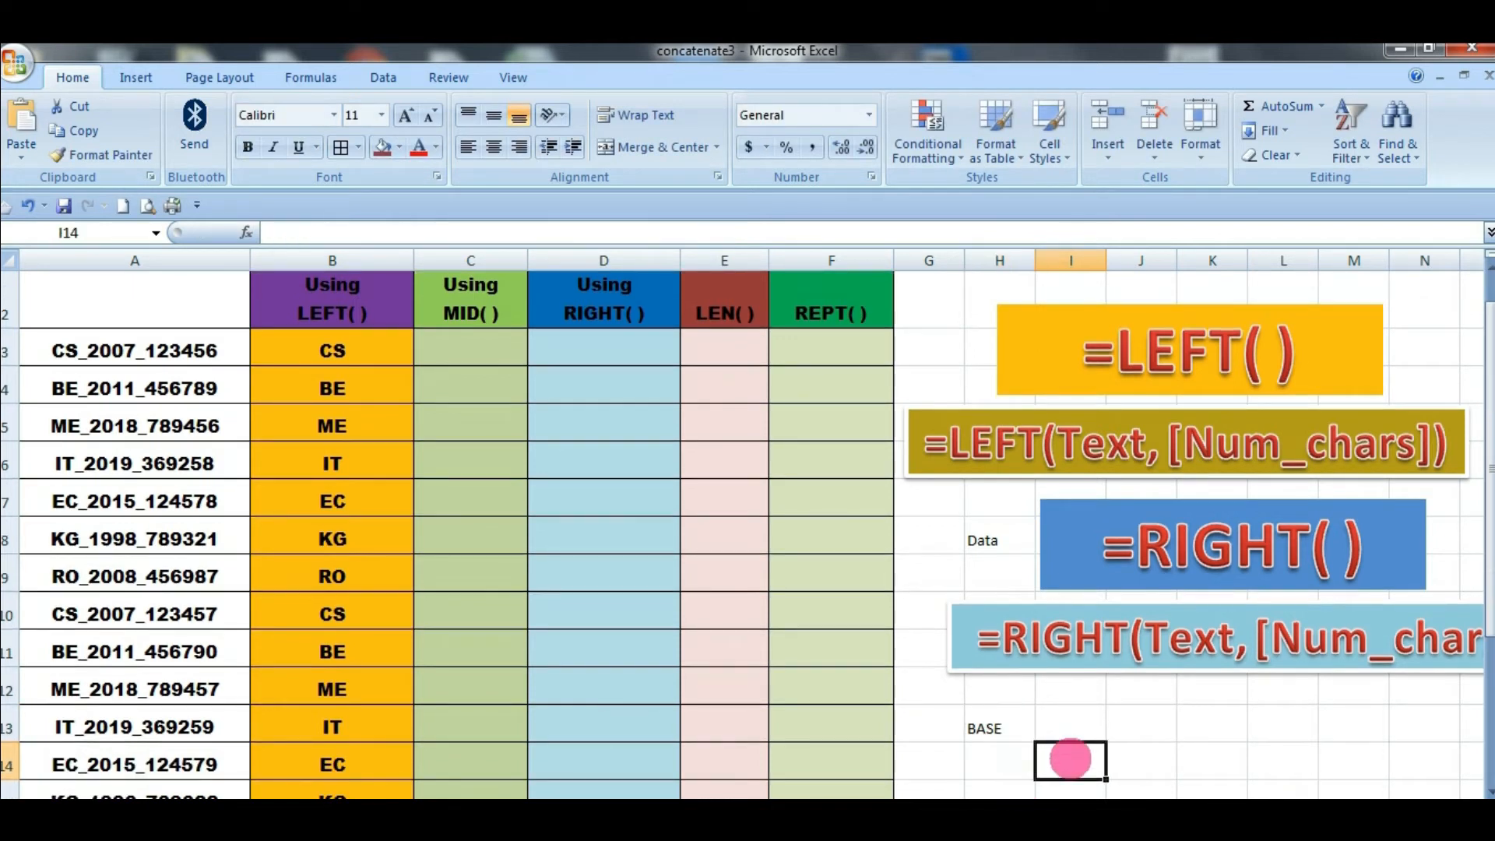
click(984, 731)
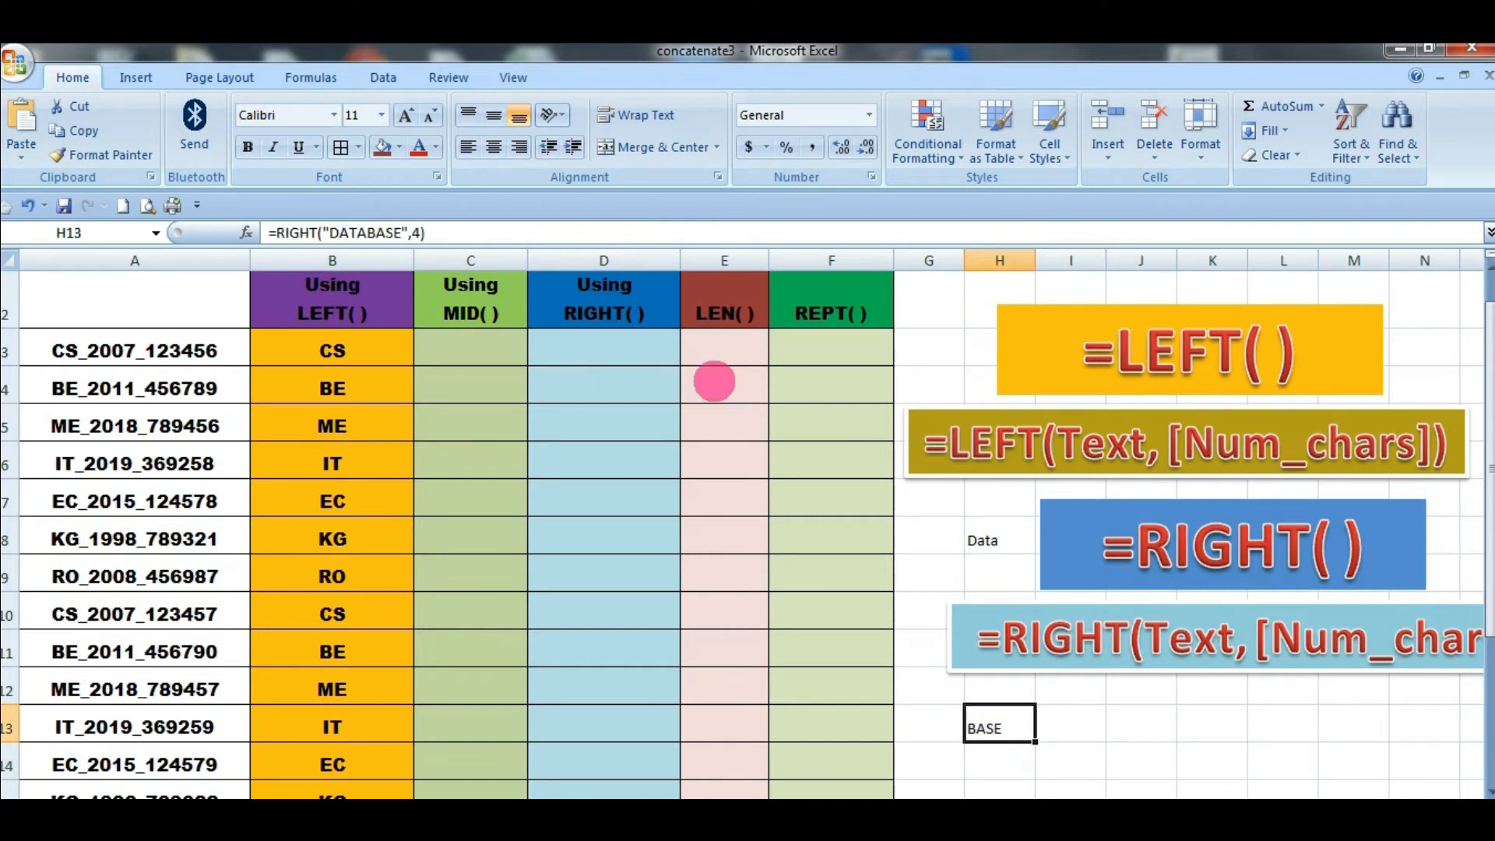
Enter =RIGHT(A3,6) in the first Roll No. cell, D3, referencing the first Admission code
click(618, 358)
text(=)
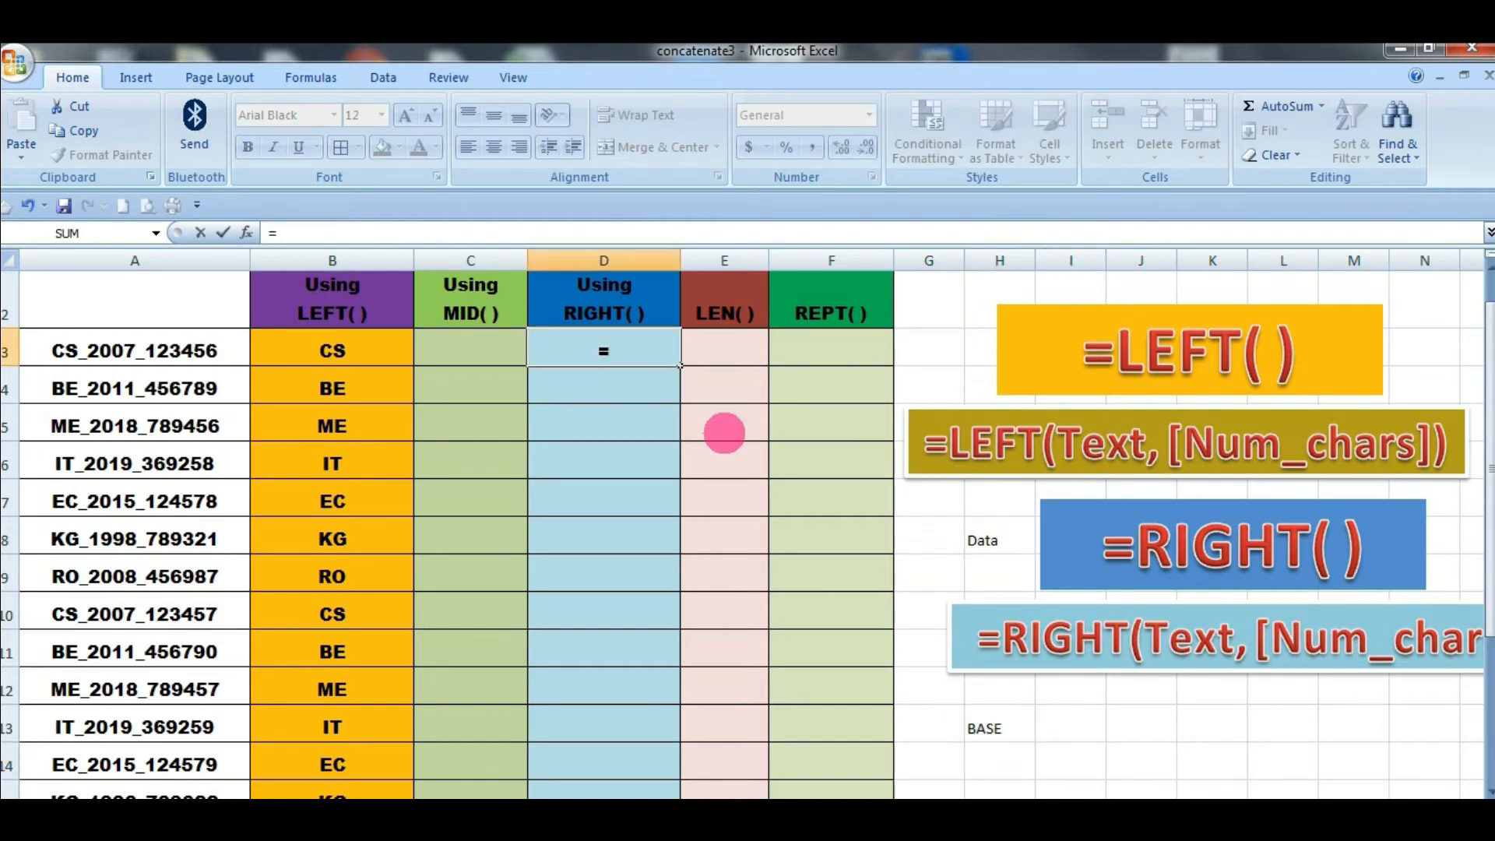
text(right)
key(Tab)
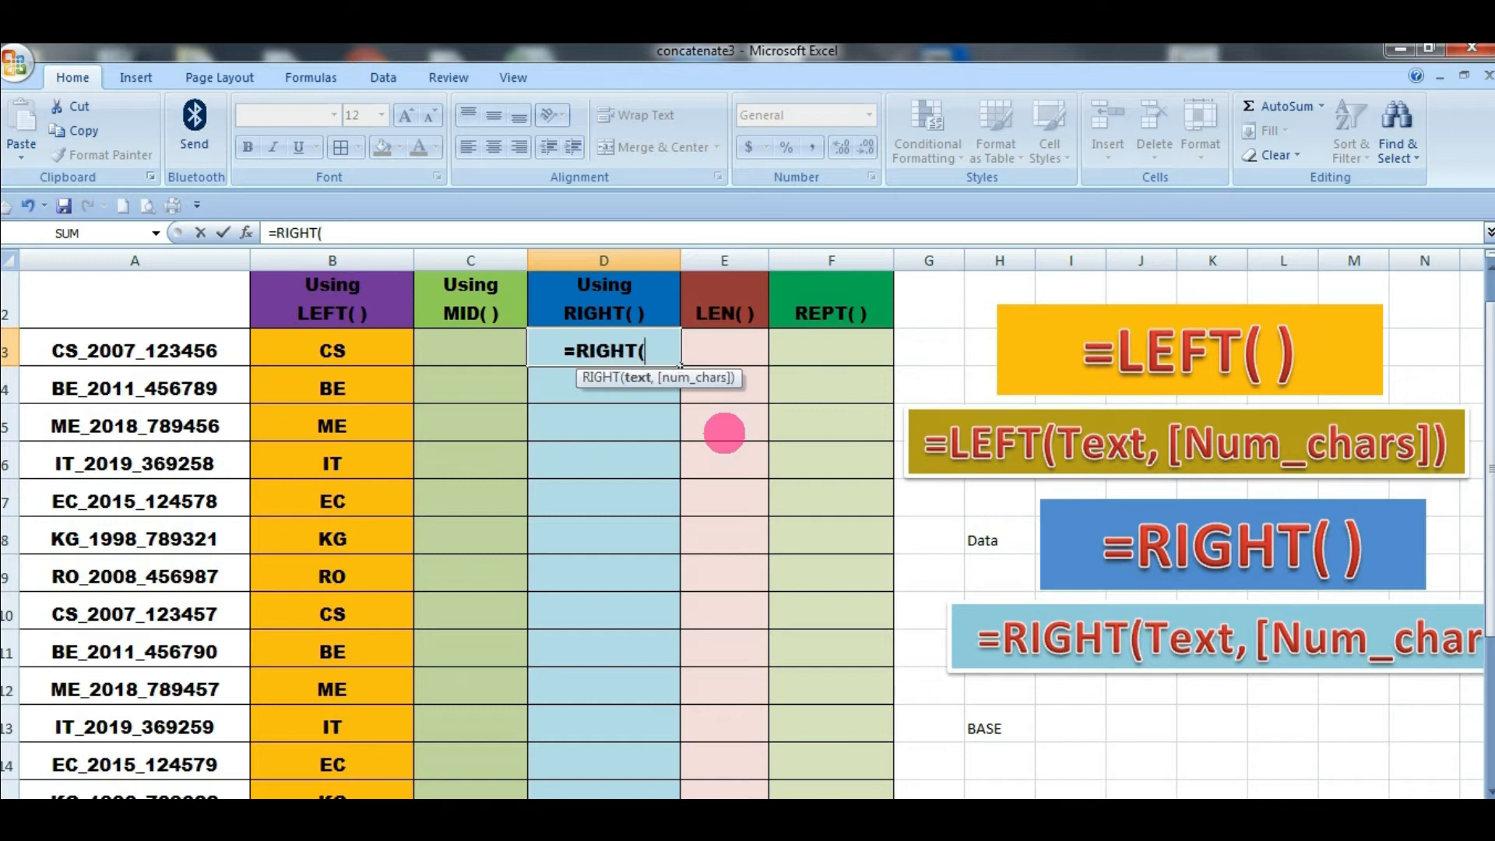
click(225, 348)
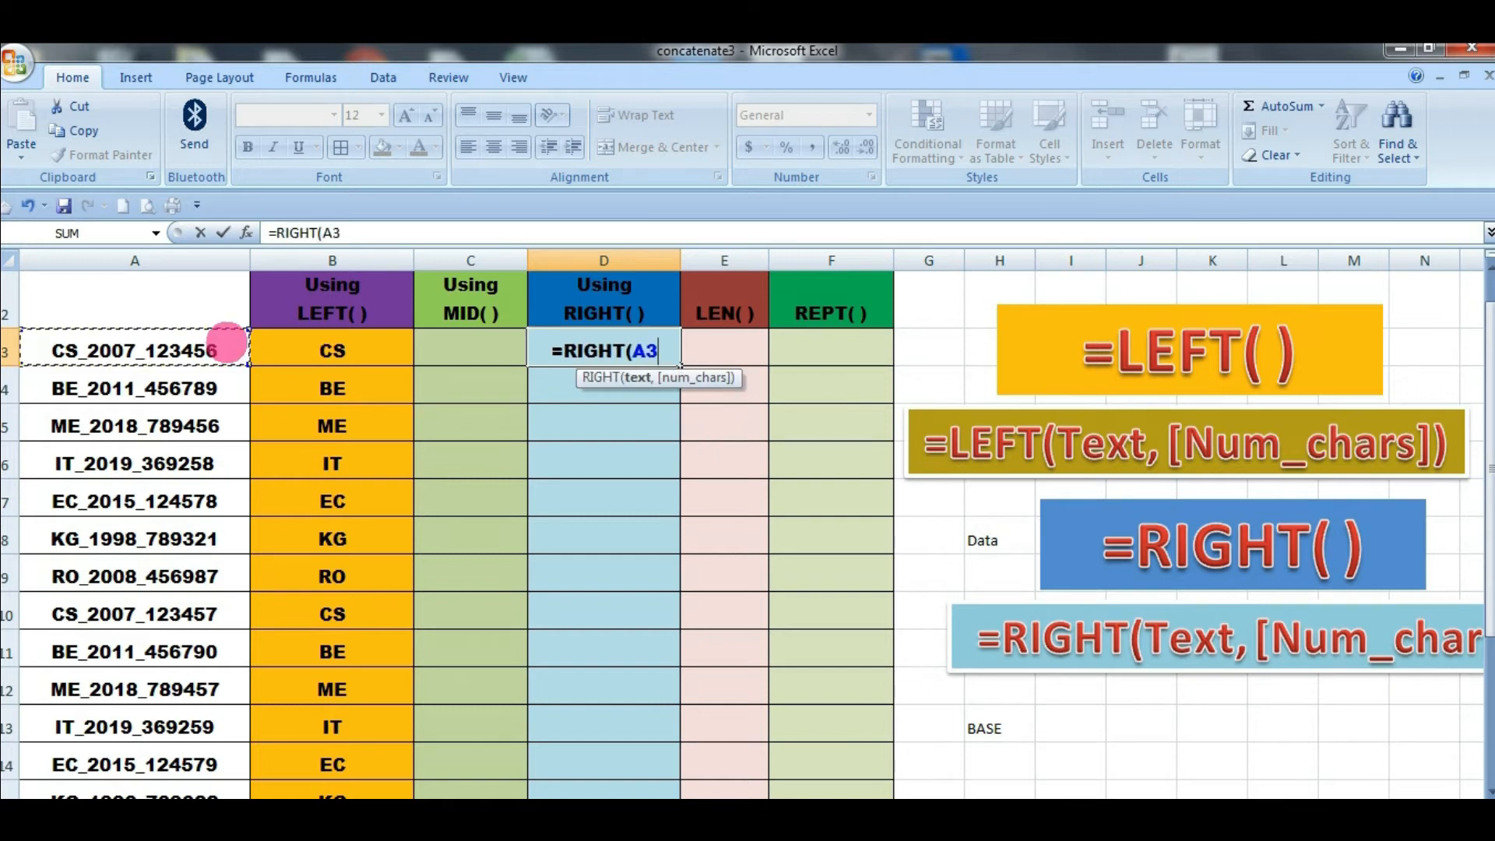
text(,)
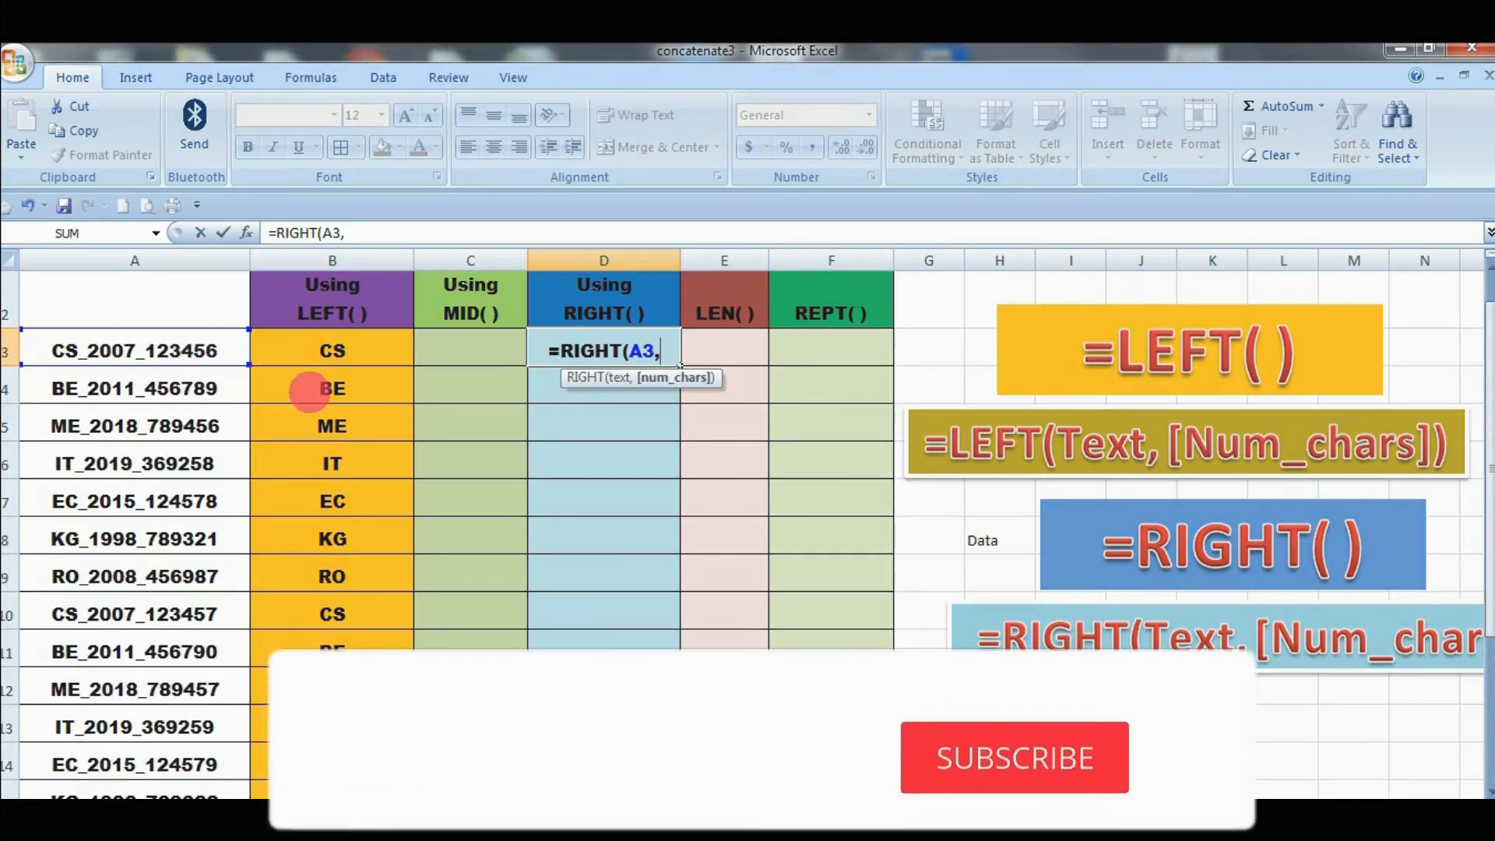
text(6)
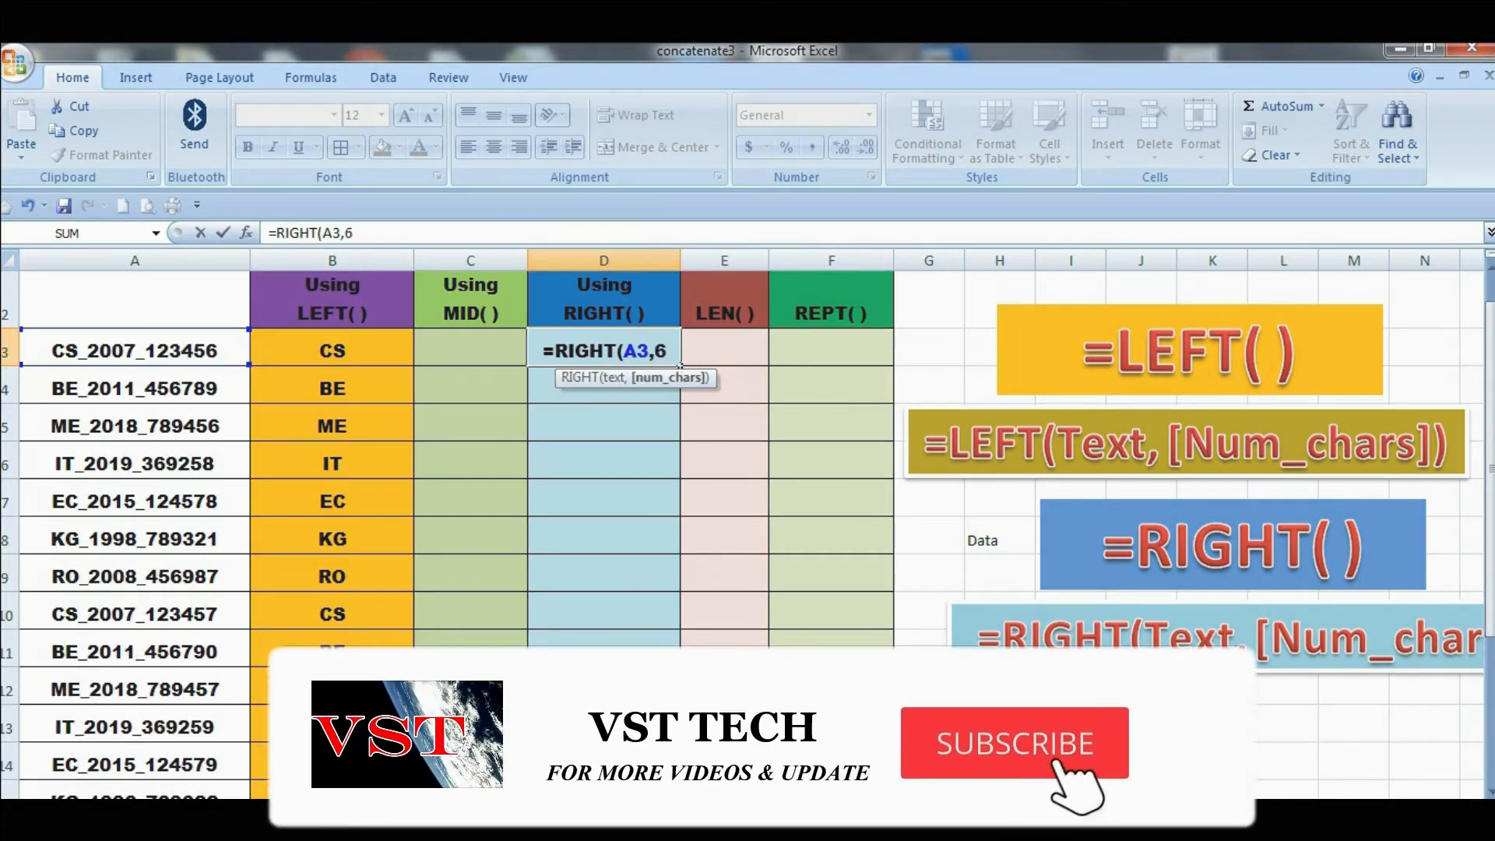
key(Return)
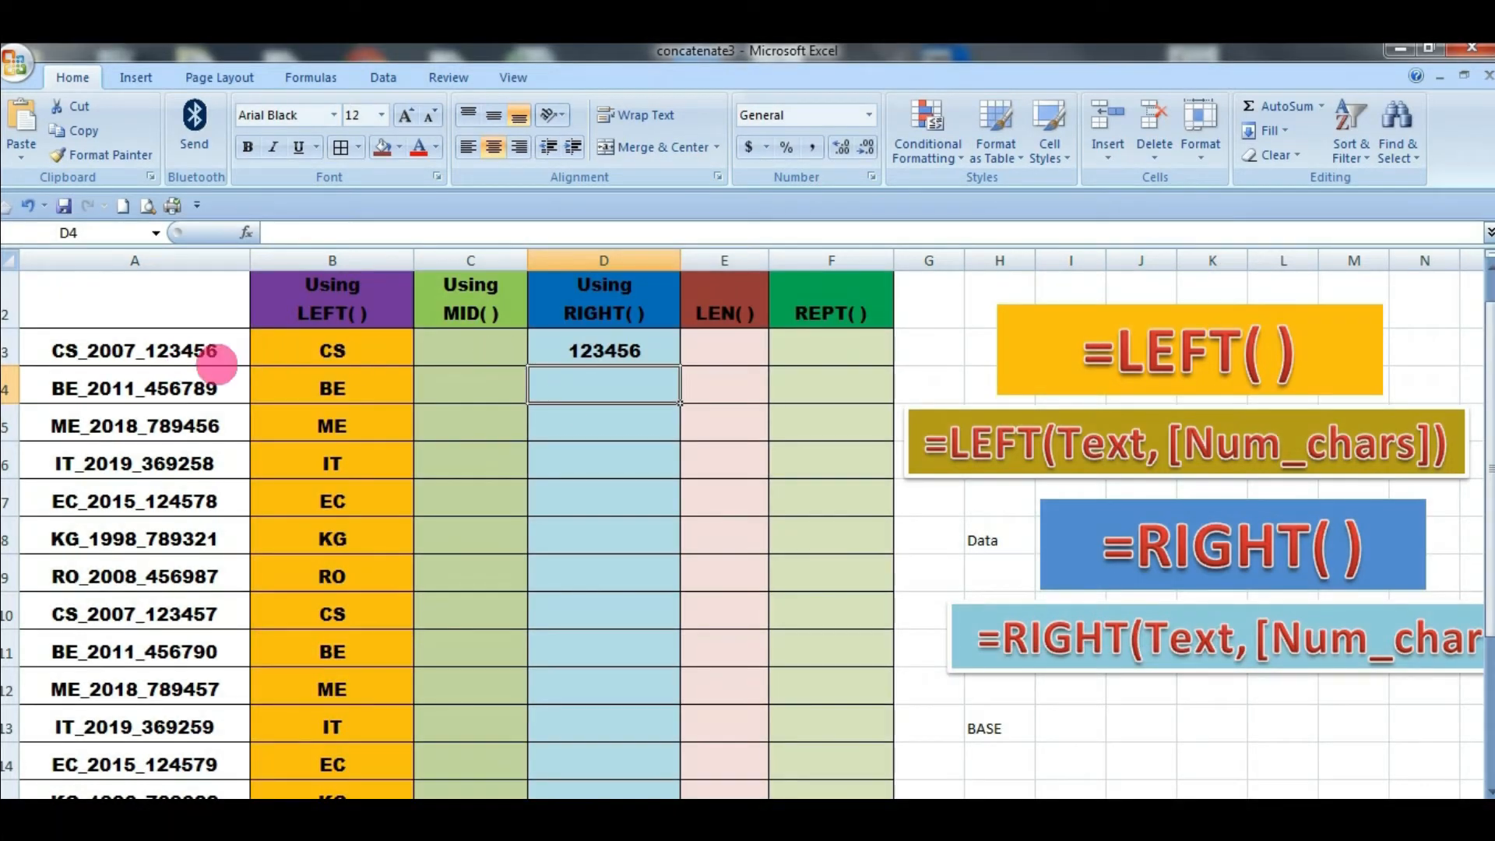
Change the formula in D3 to =RIGHT(A3,8) to try extracting eight characters, and check the result
click(658, 348)
click(377, 234)
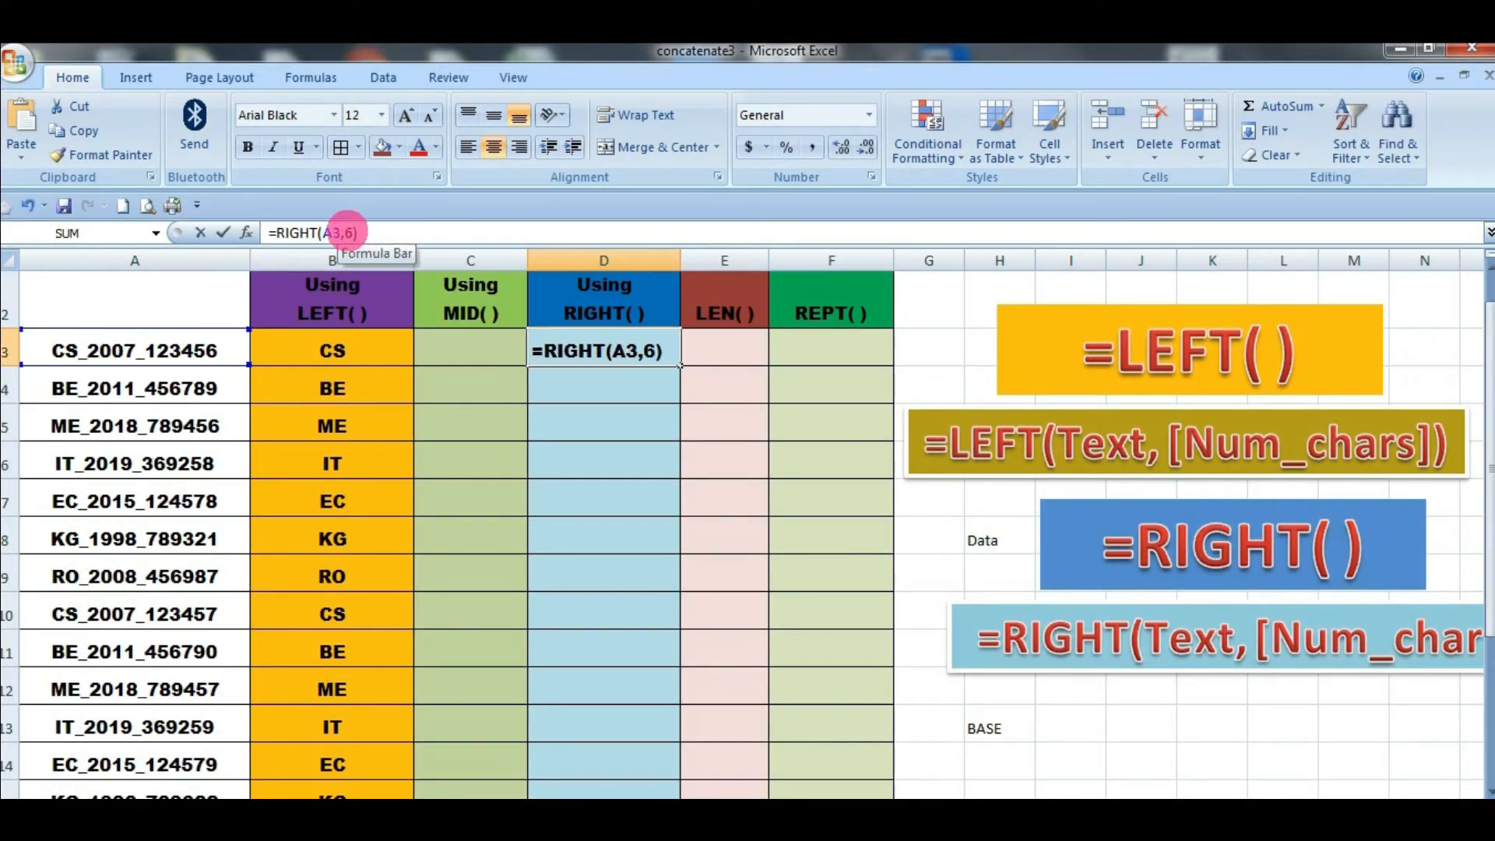
text(8)
key(Delete)
key(Return)
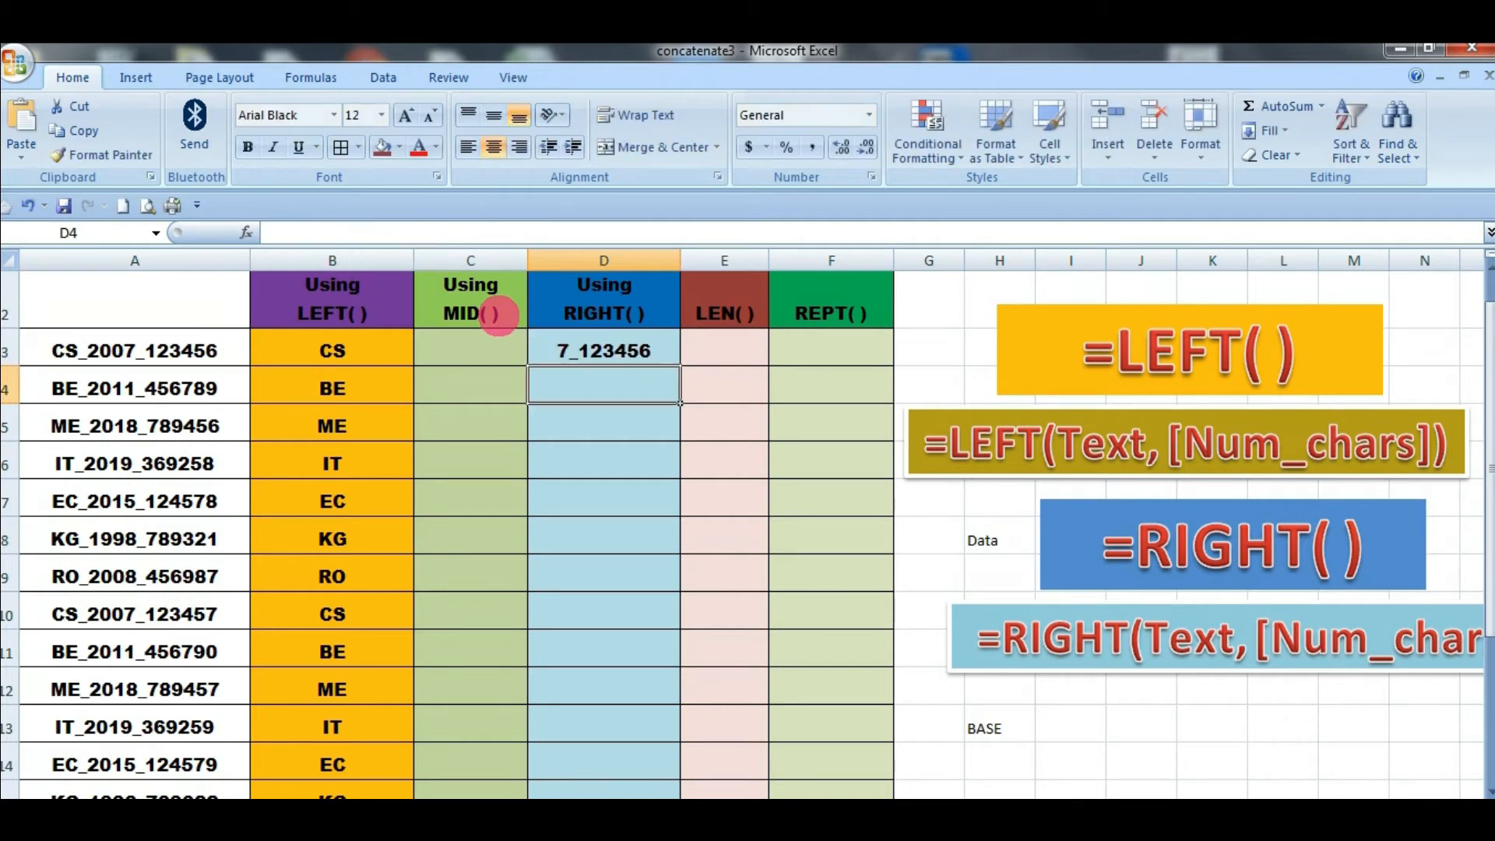
click(603, 350)
click(608, 437)
Set the character count of the RIGHT formula in D3 to 6
click(643, 346)
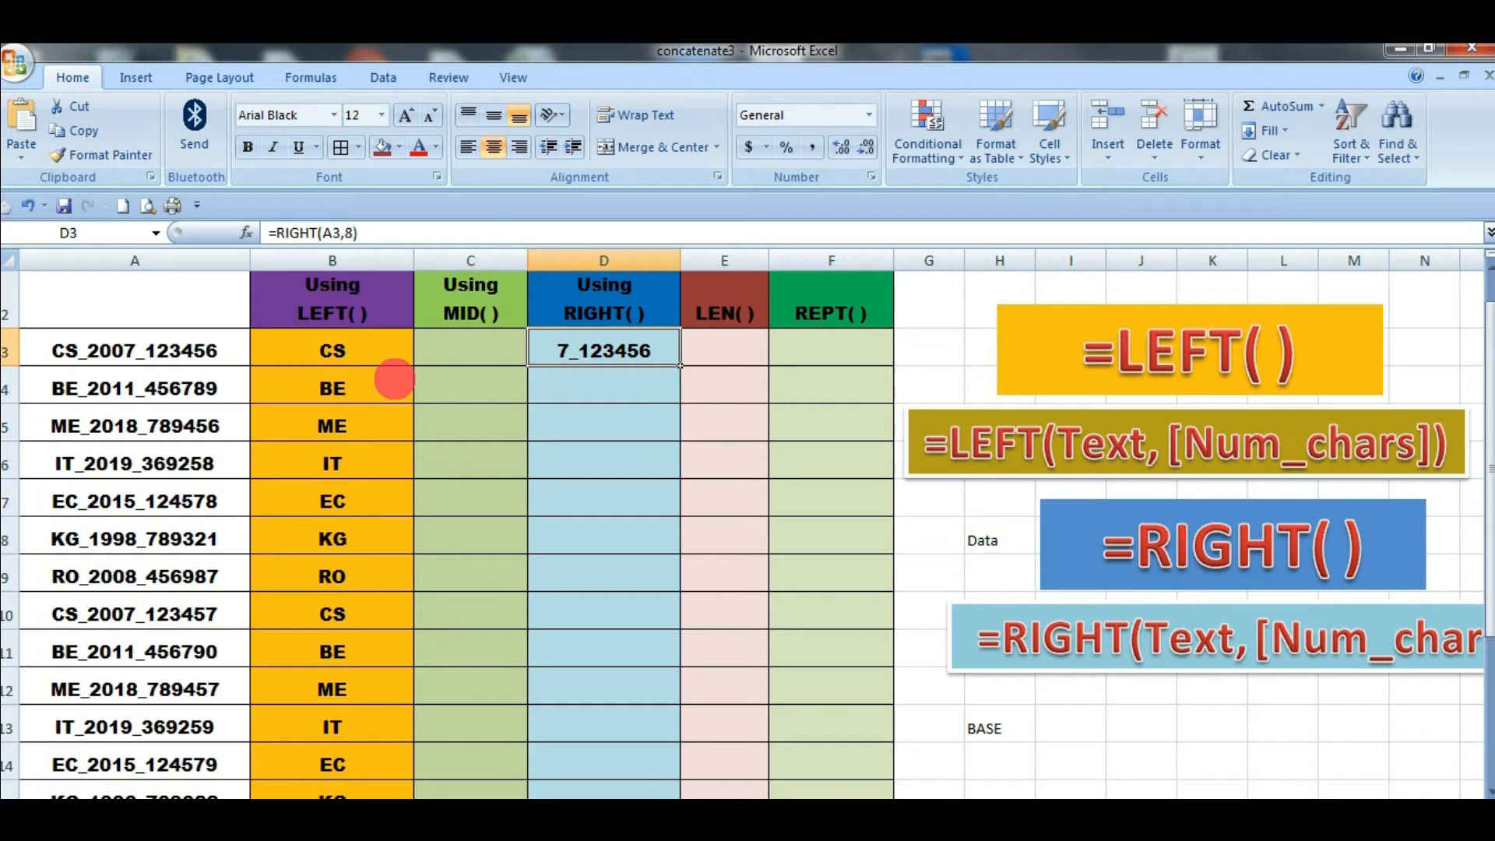
click(346, 233)
text(6)
key(Return)
key(Up)
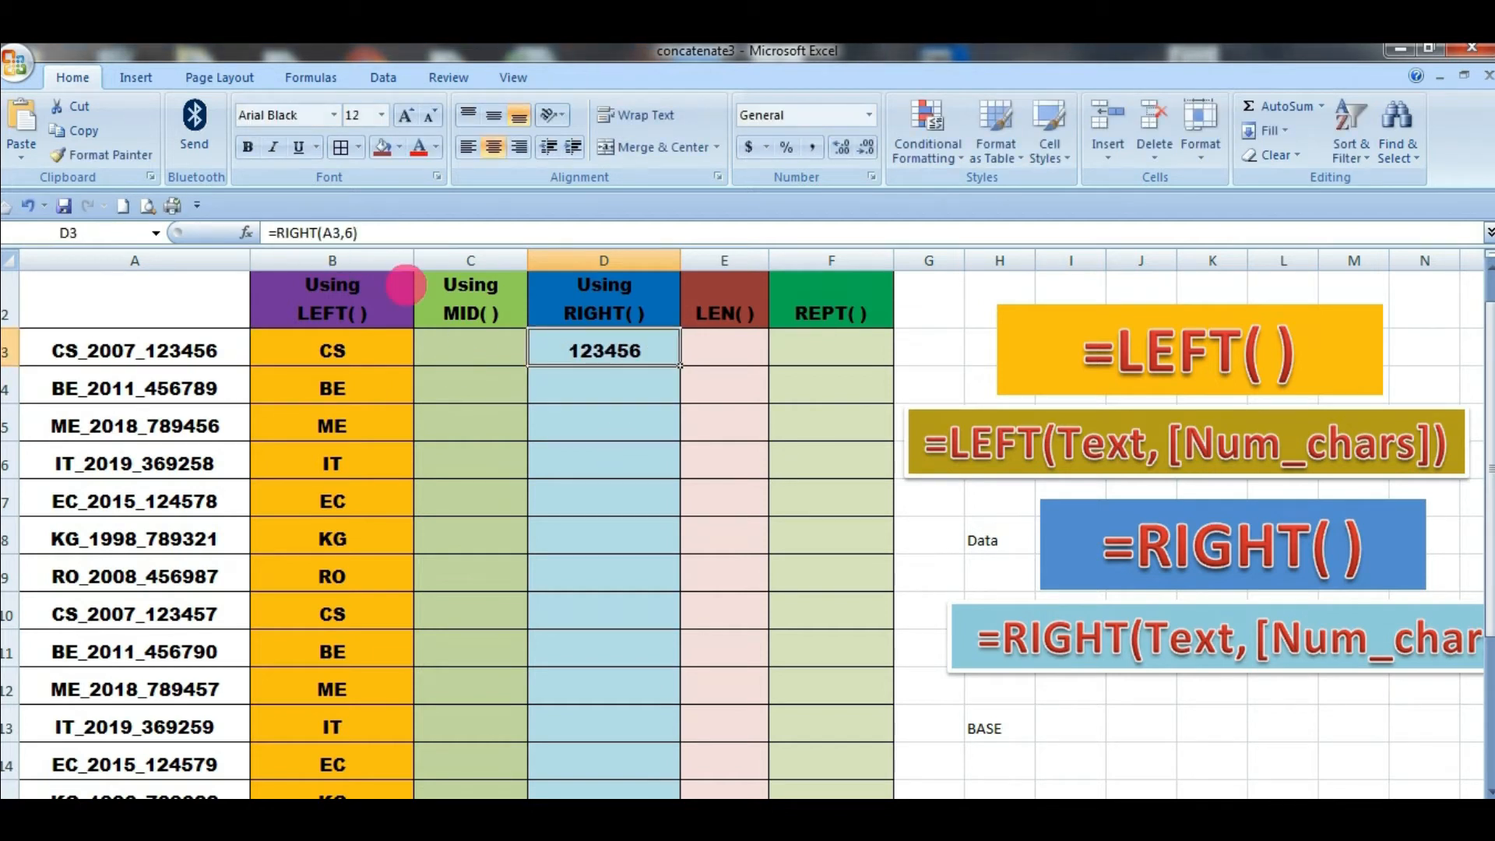
Fill the RIGHT formula from D3 down the Roll No. column through D20 and check the filled rows
key(shift+Down)
key(shift+Down)
key(shift+Down)
key(shift+Down)
key(shift+Down)
key(shift+Down)
key(shift+Down)
key(shift+Down)
key(shift+Down)
key(shift+Down)
key(shift+Down)
key(shift+Down)
key(shift+Down)
key(shift+Down)
key(shift+Down)
key(shift+Down)
key(shift+Down)
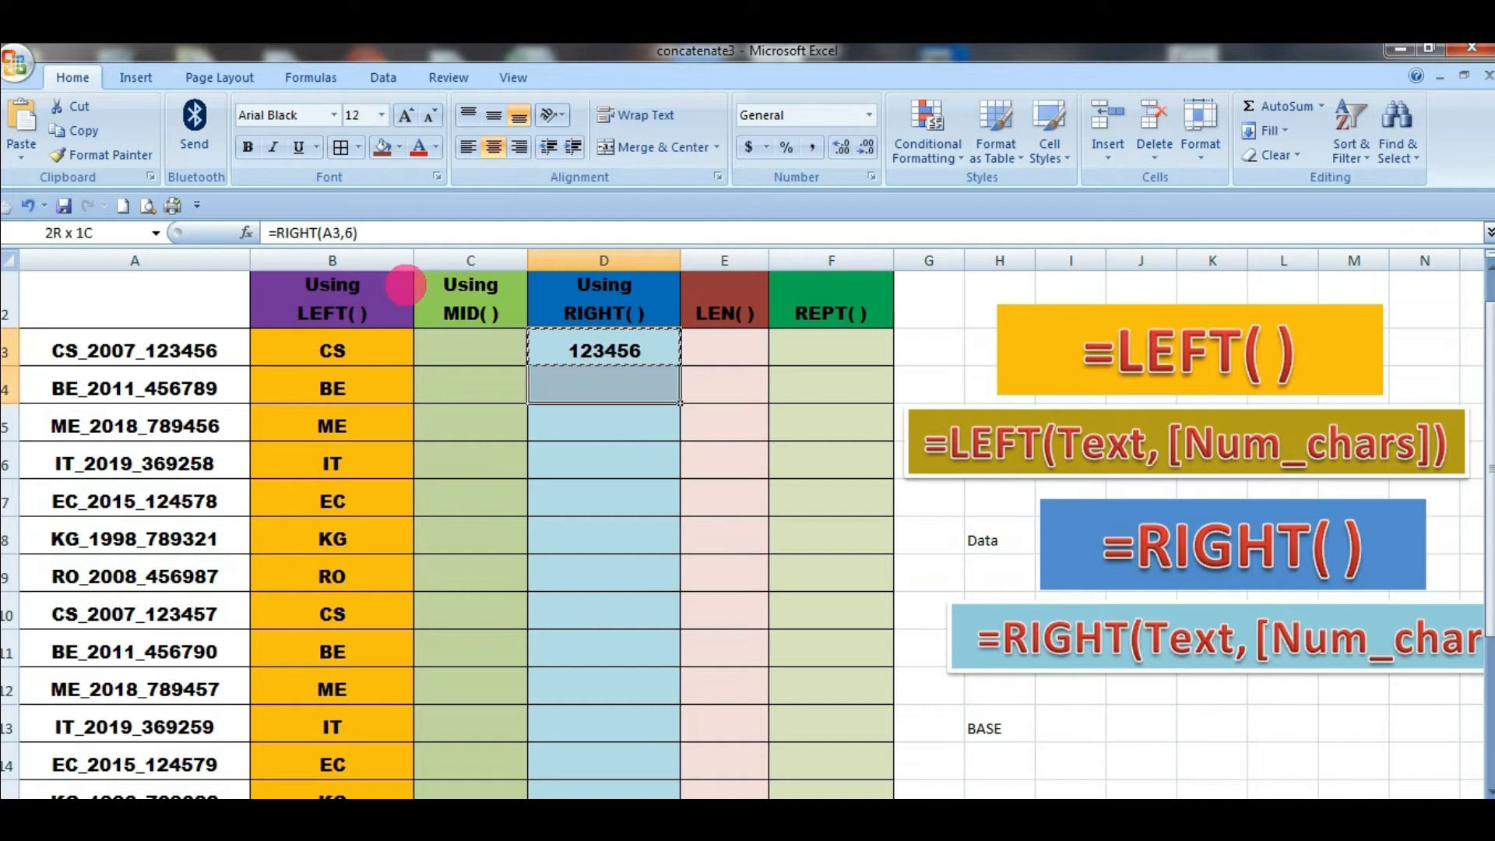
key(ctrl+d)
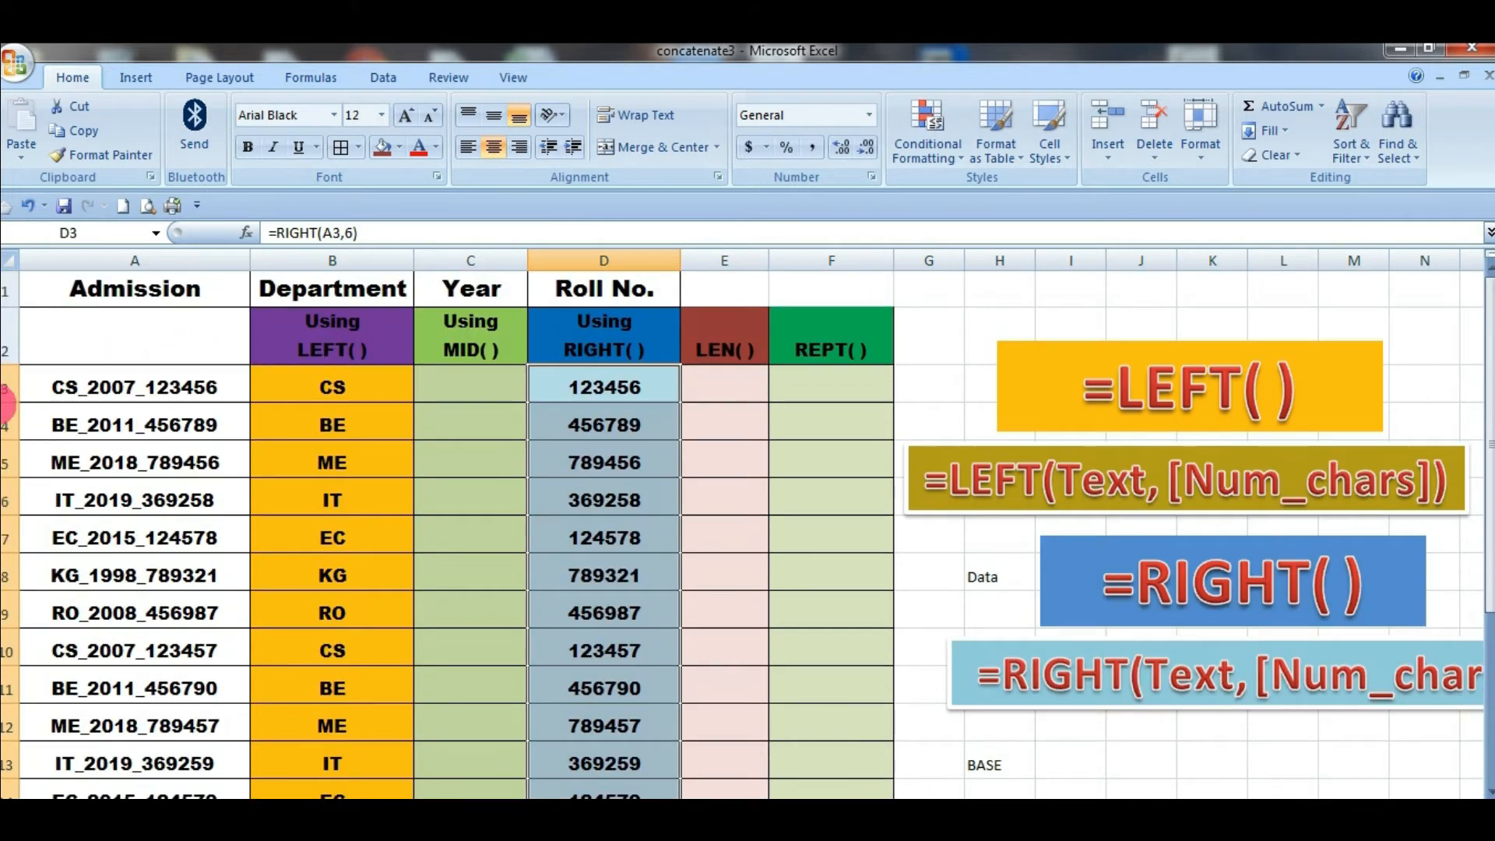
scroll(574, 463, down, 3)
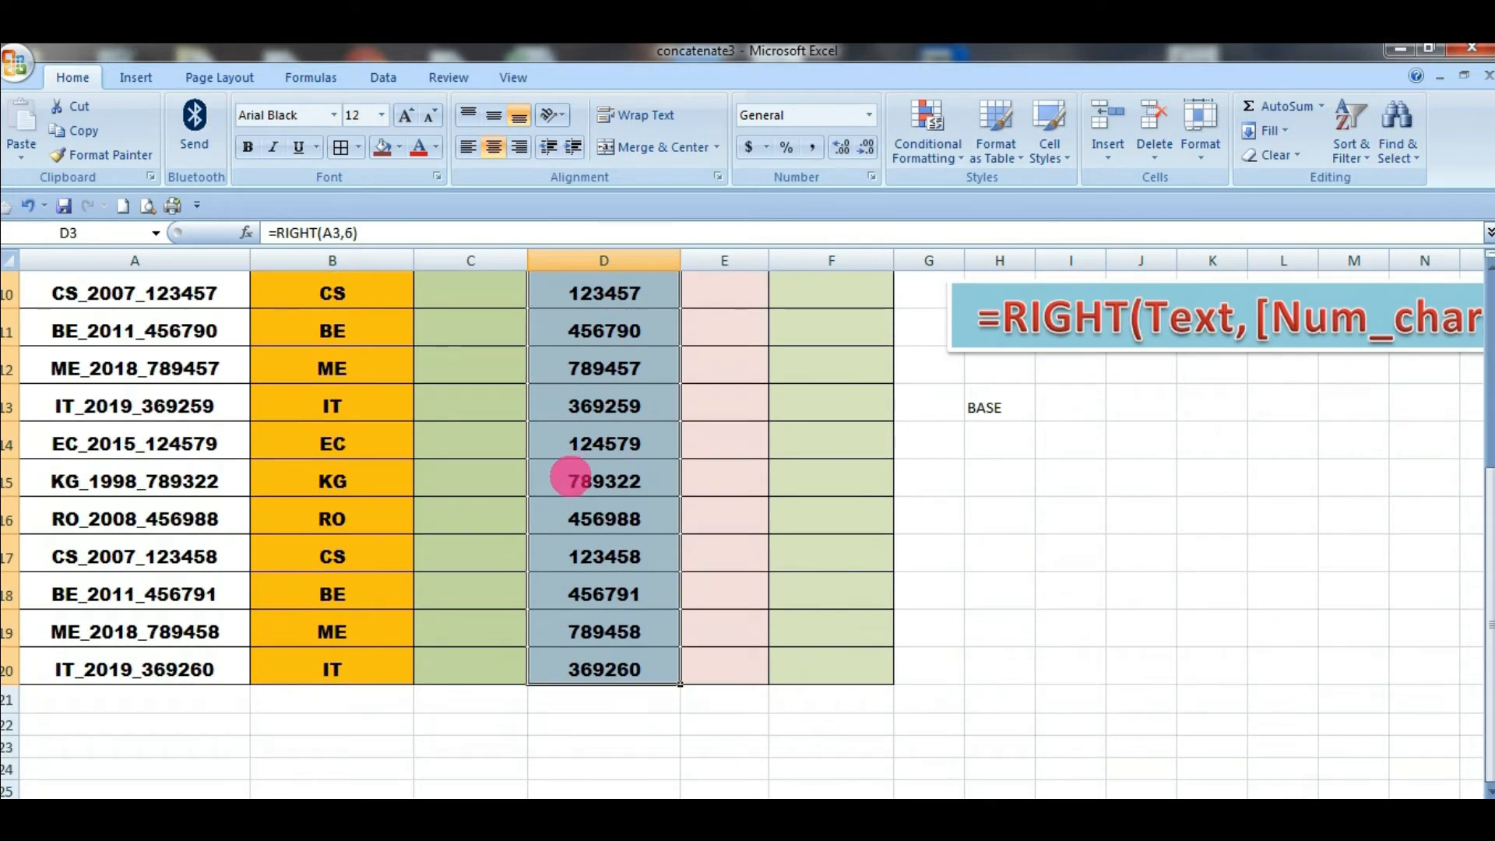
Examine the MID function banner and its syntax, Text, Start_Num and Num_chars, beside the table
scroll(573, 476, up, 3)
click(718, 391)
click(468, 391)
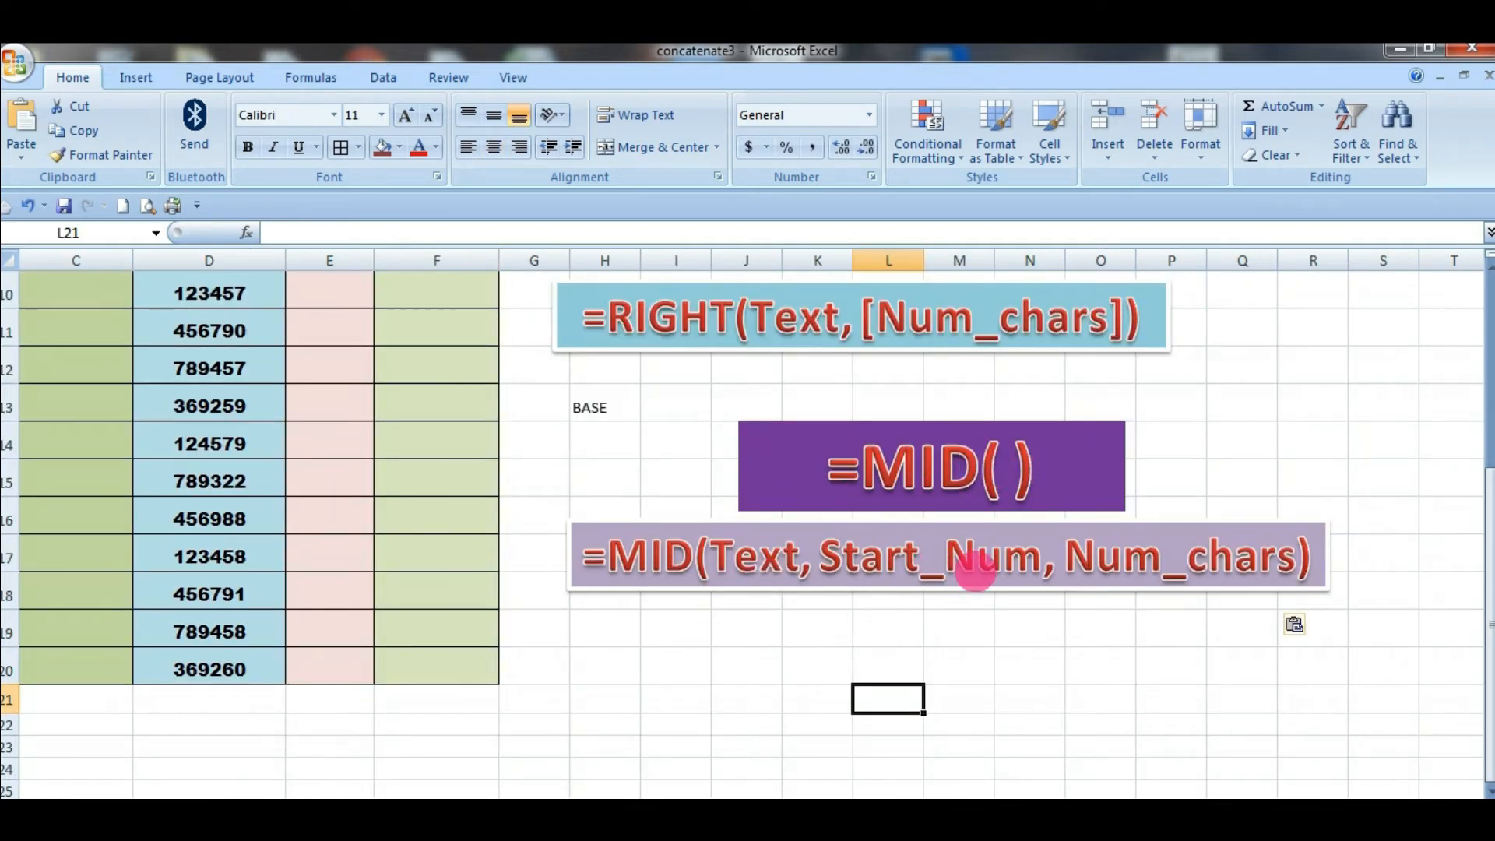
click(974, 573)
click(716, 646)
click(861, 567)
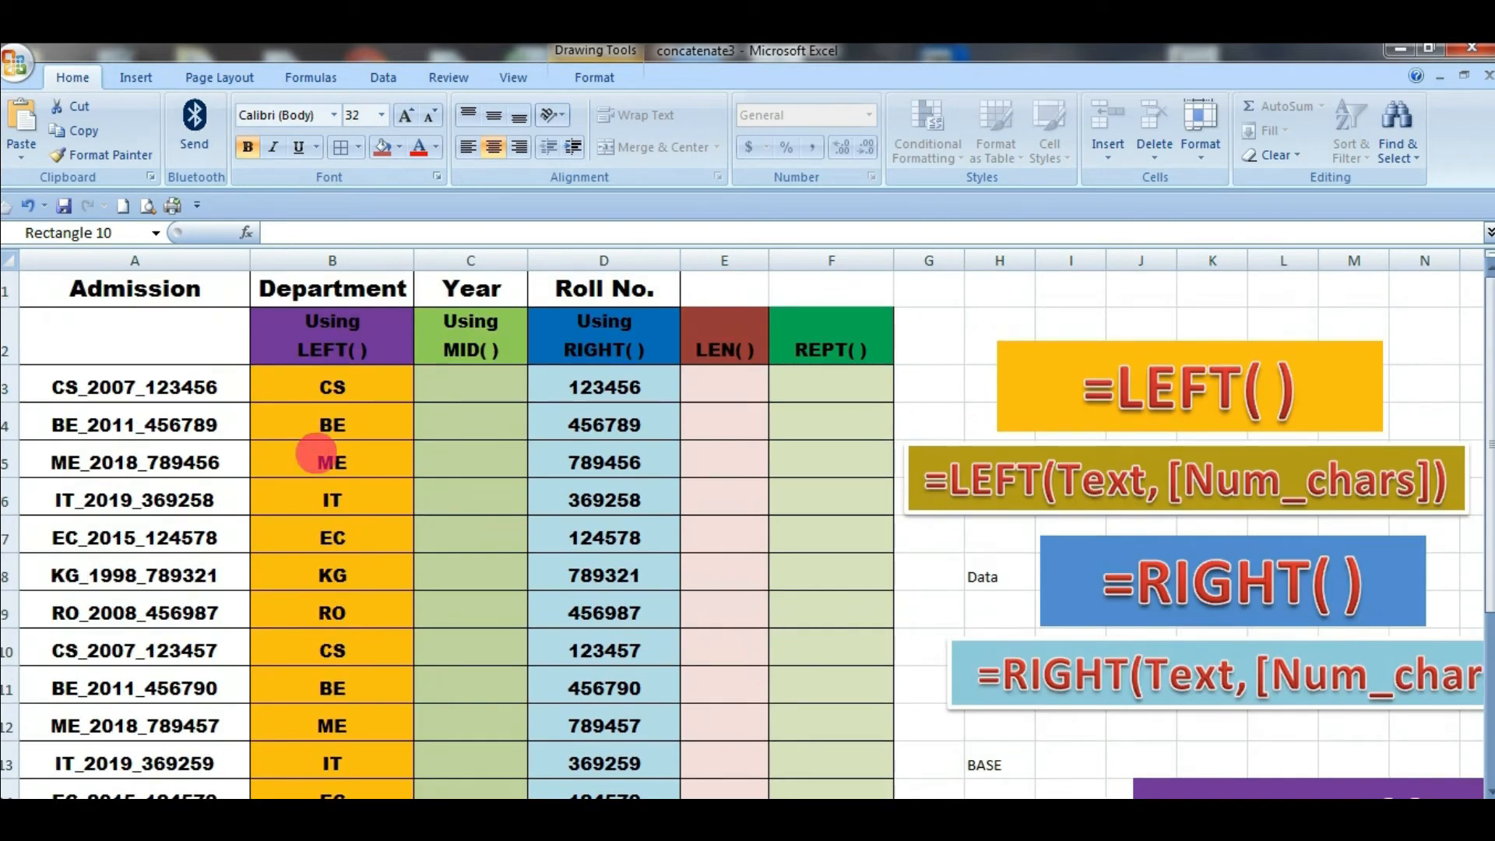
Enter =MID(A3,4,6) in the first Year cell, C3, referencing the first Admission code
click(441, 391)
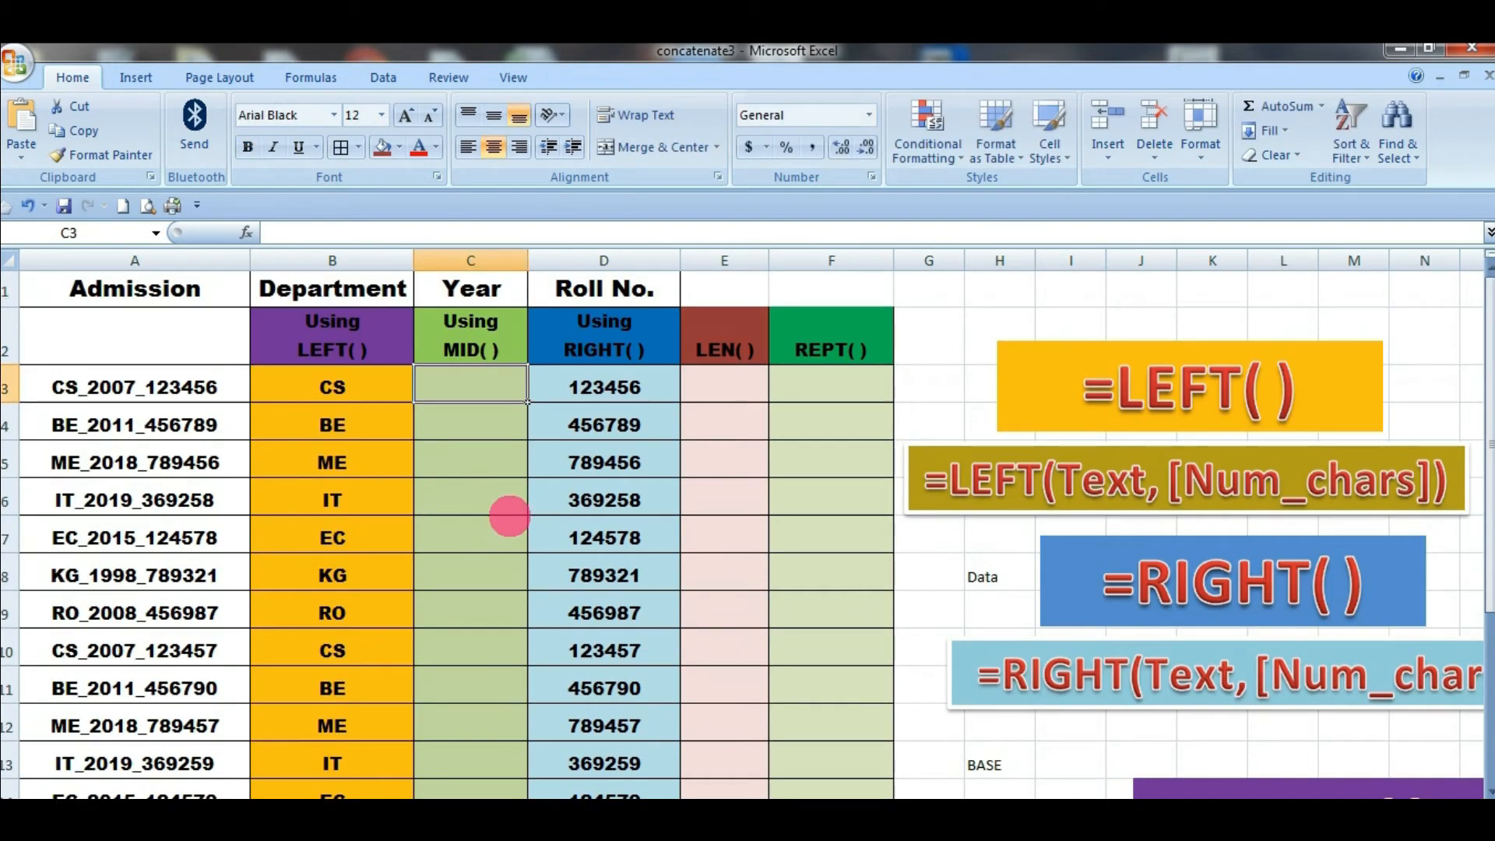
text(=Mid)
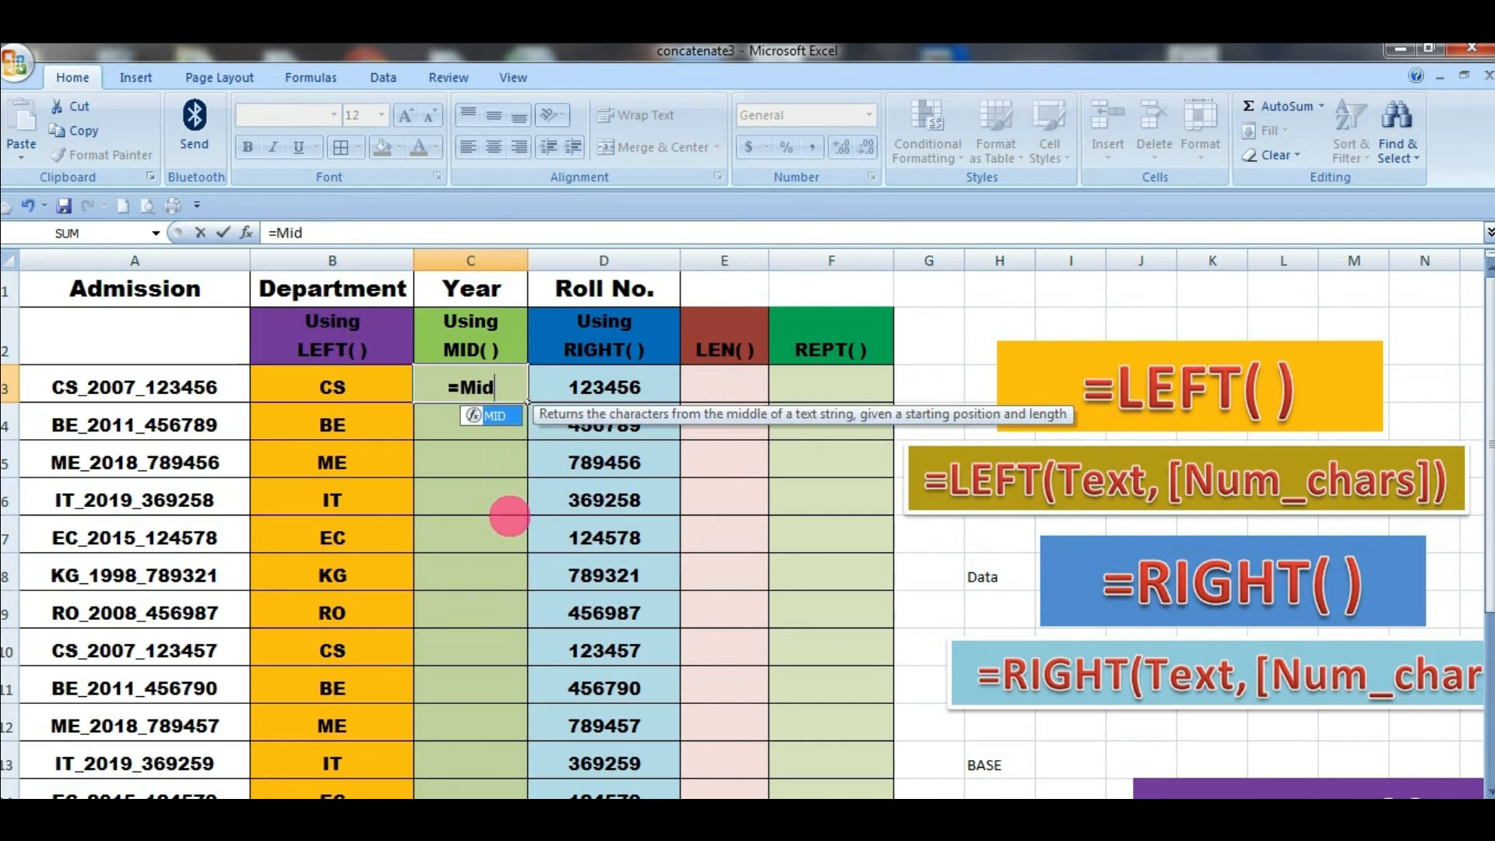
key(Tab)
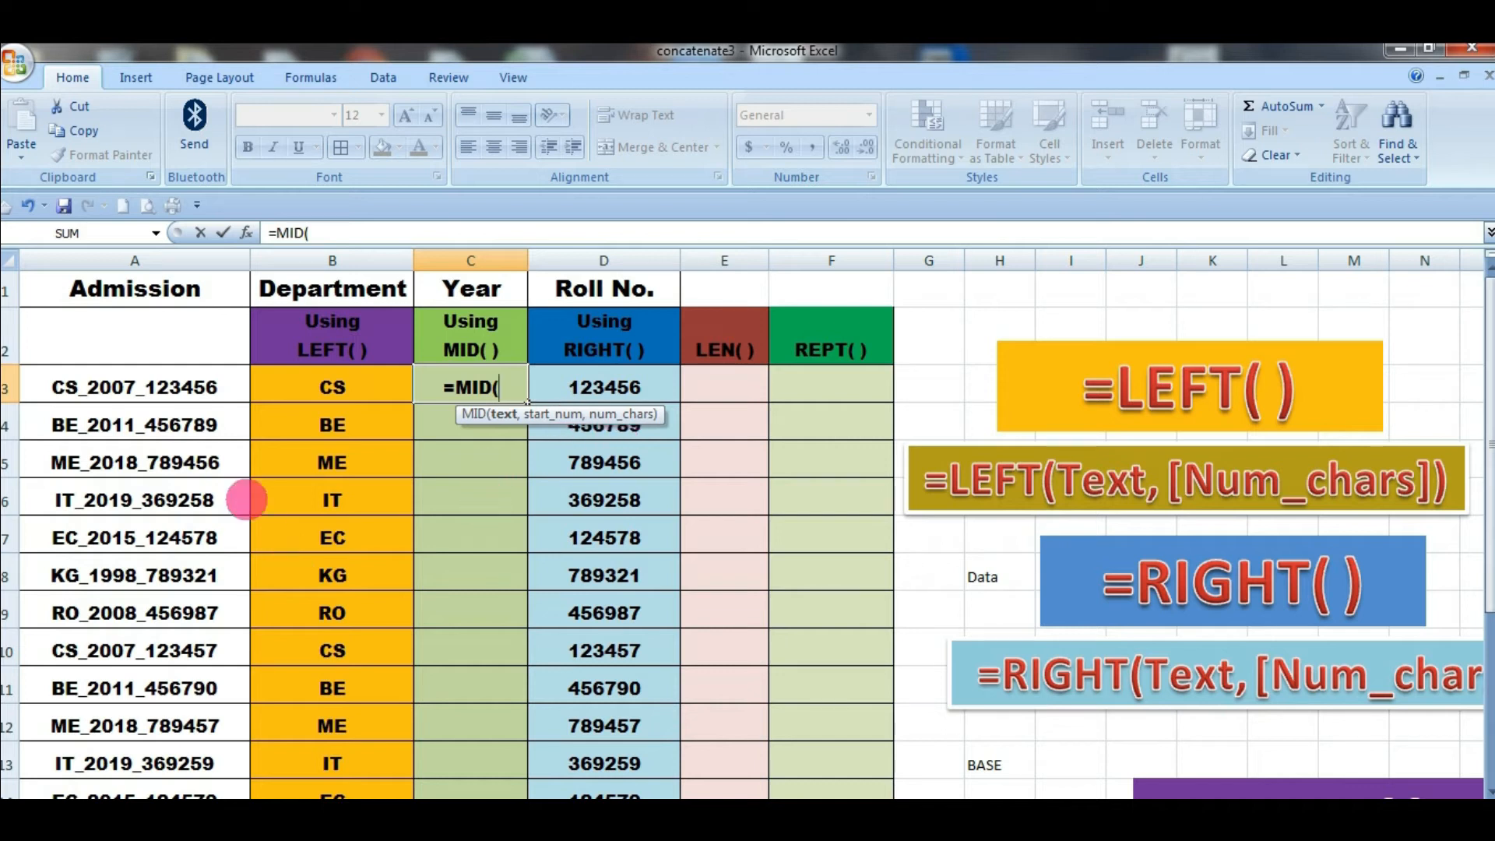
click(137, 393)
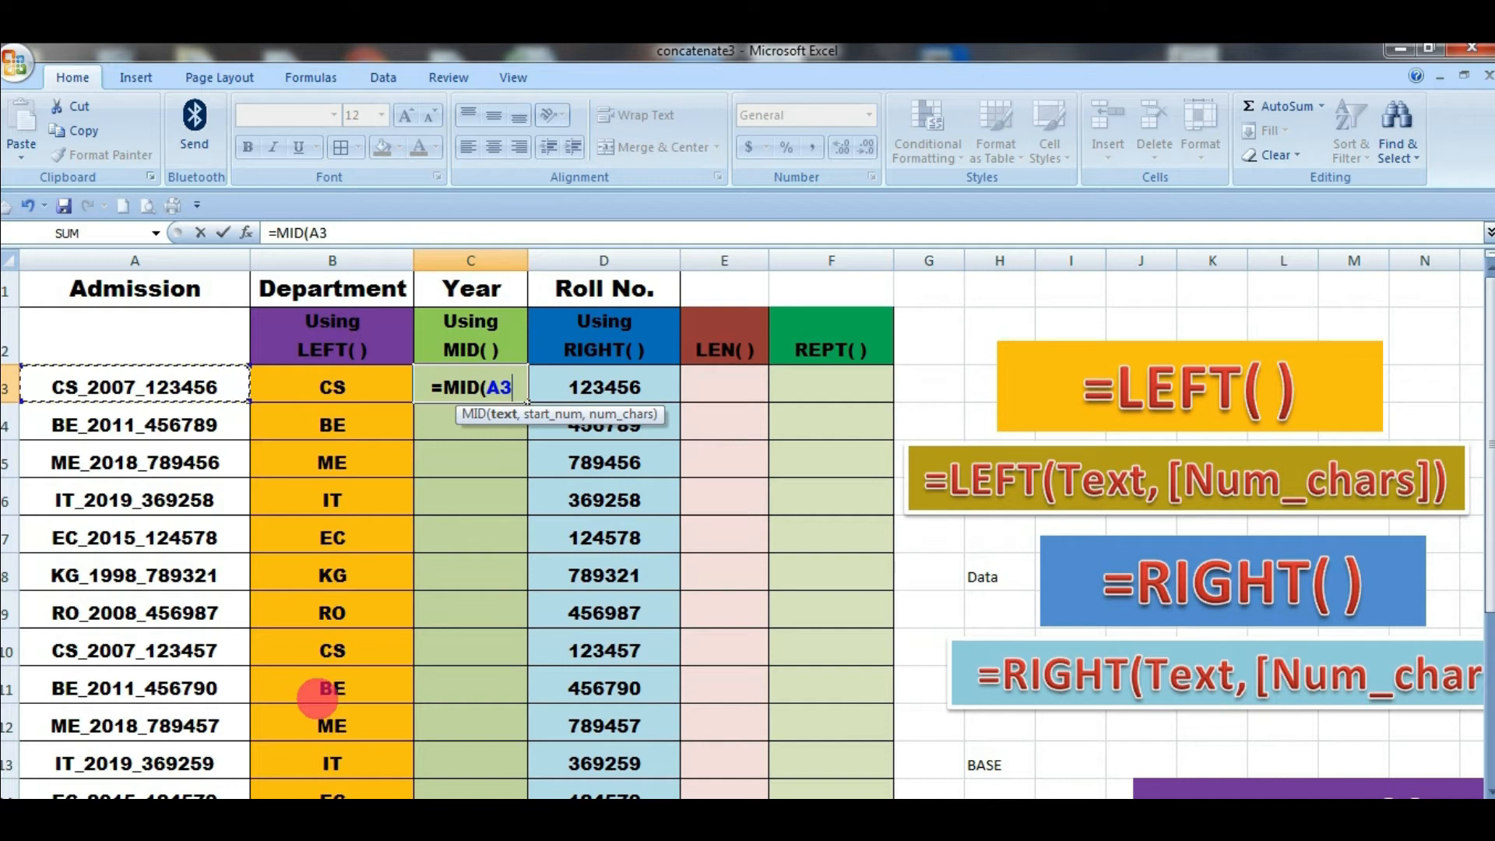
text(,)
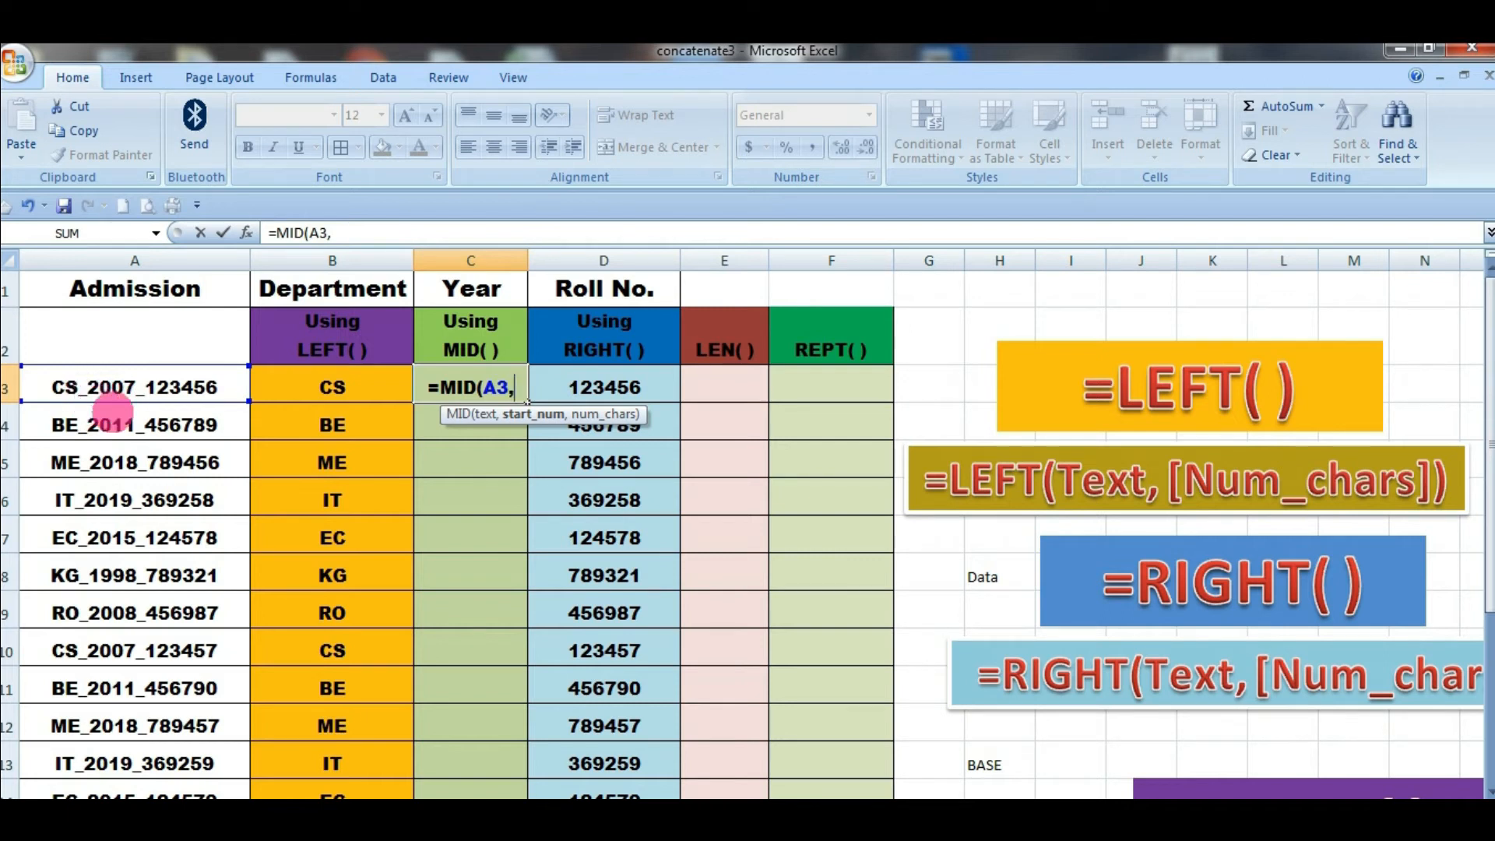
text(4)
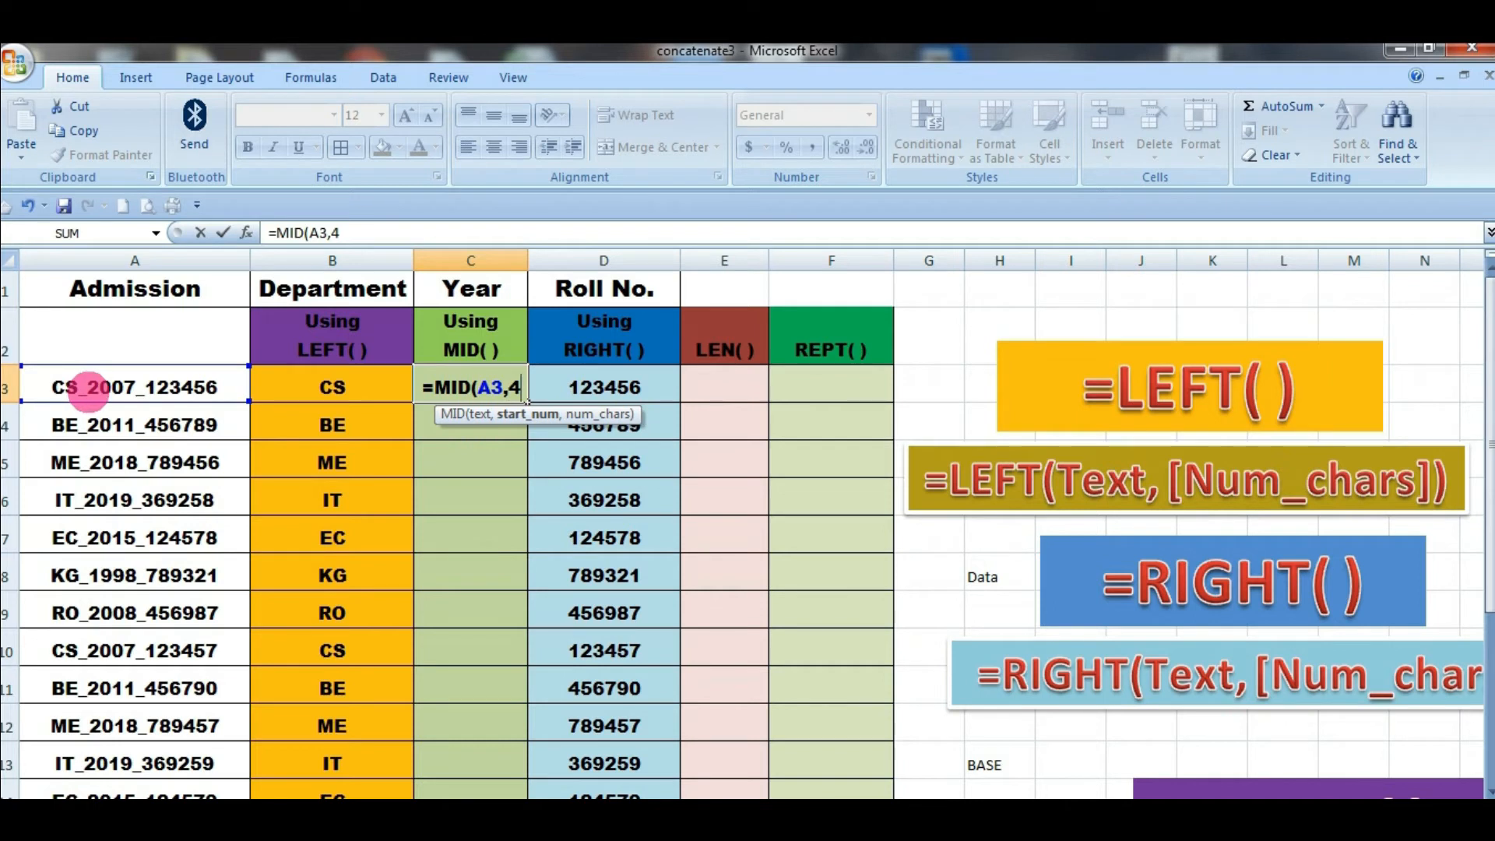
text(,)
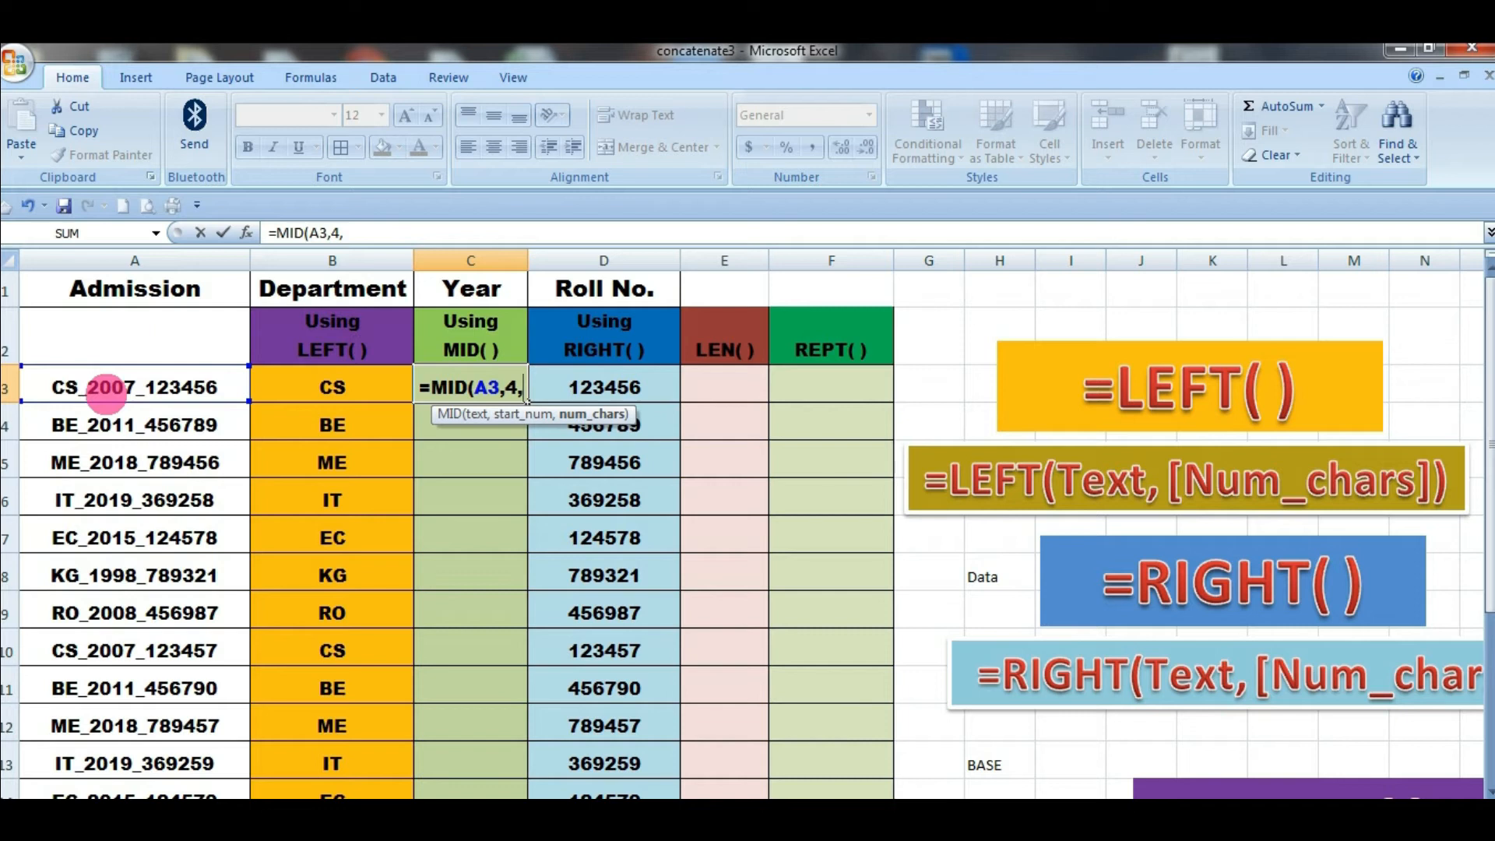
text(6)
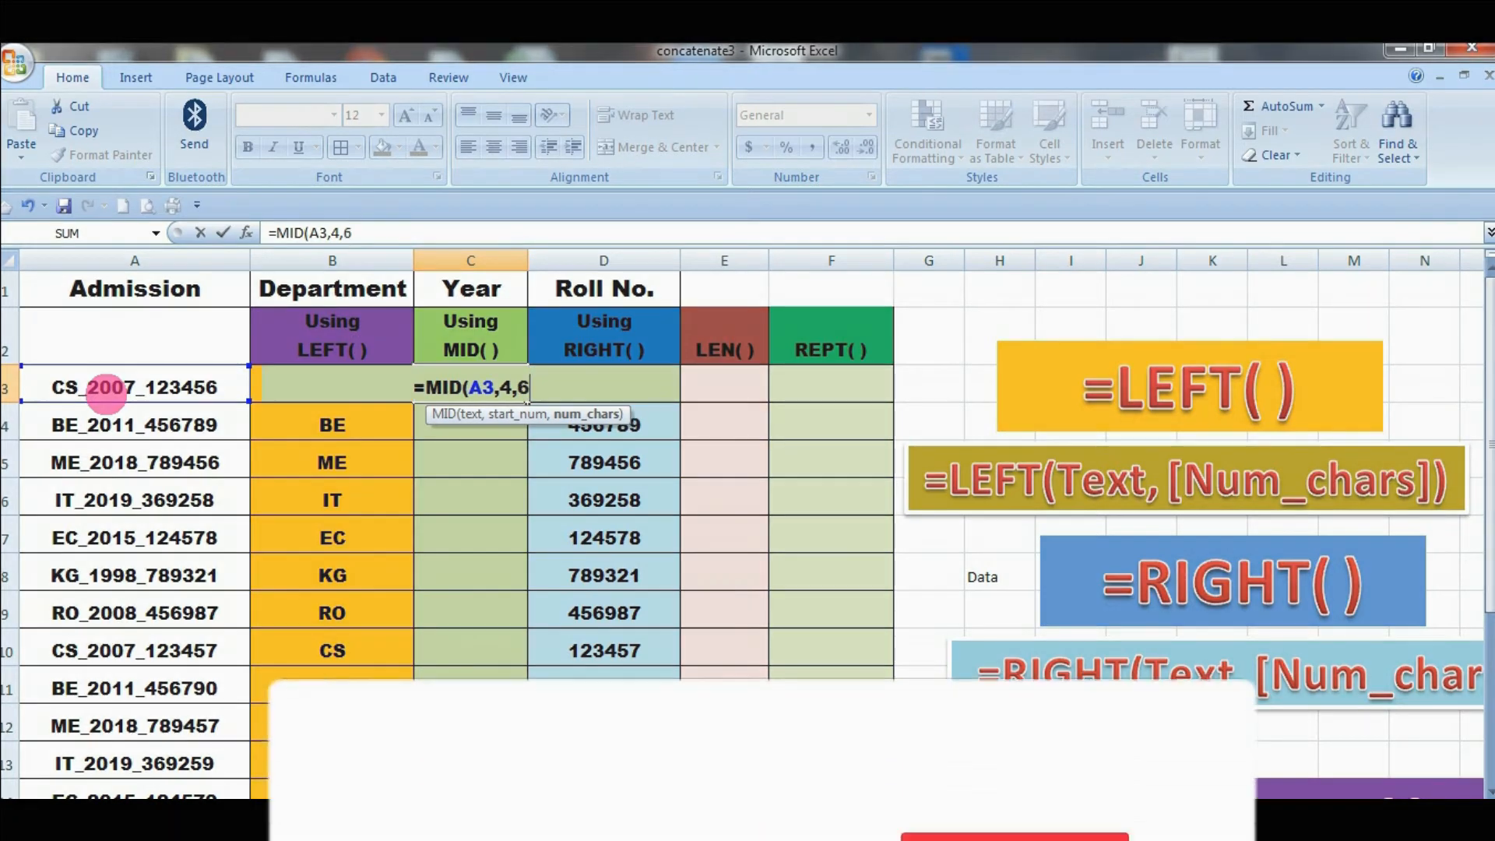
text())
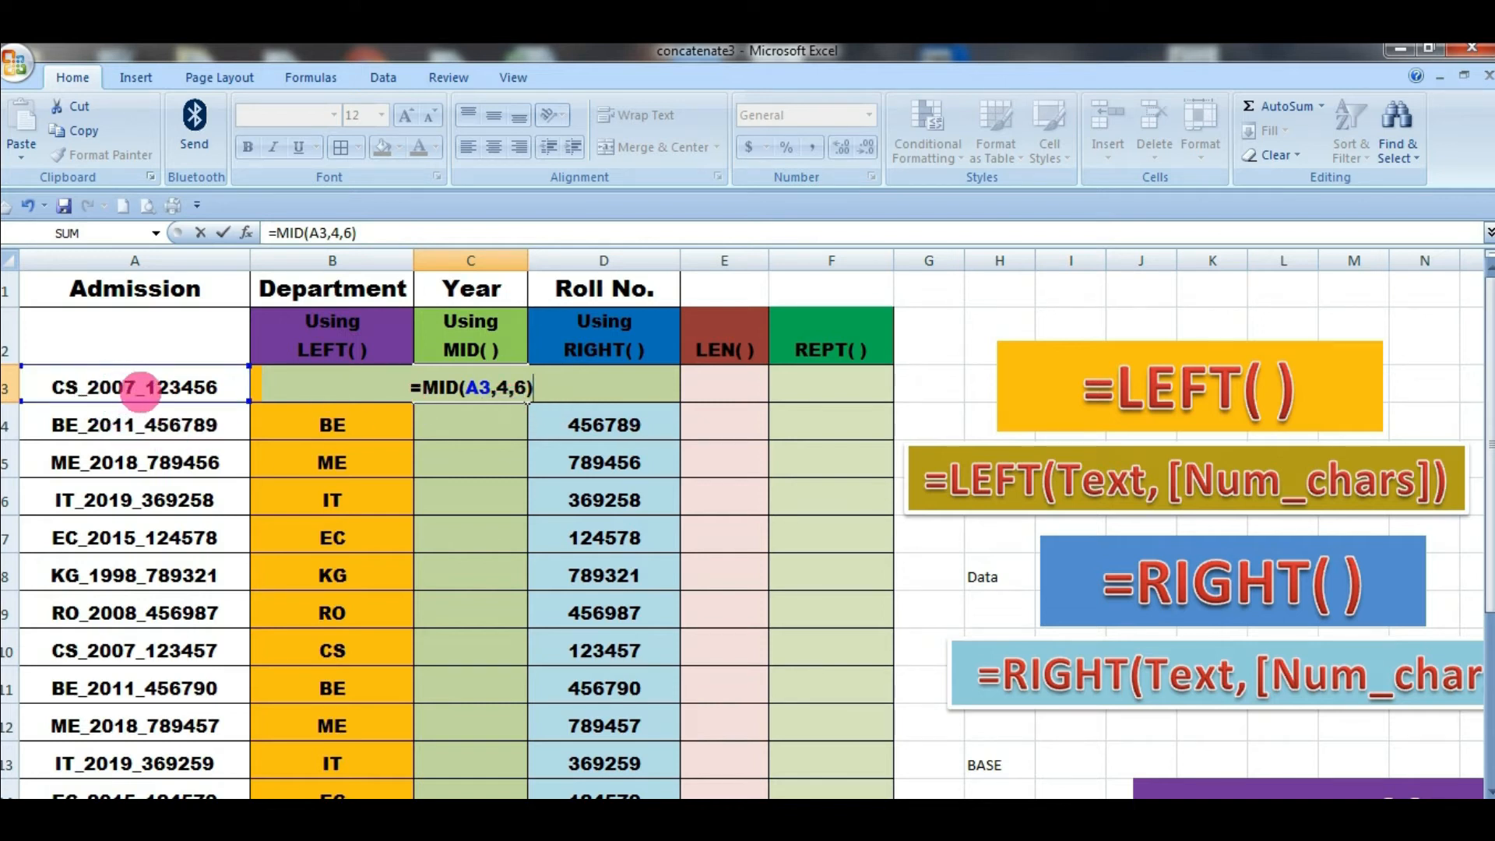
key(Return)
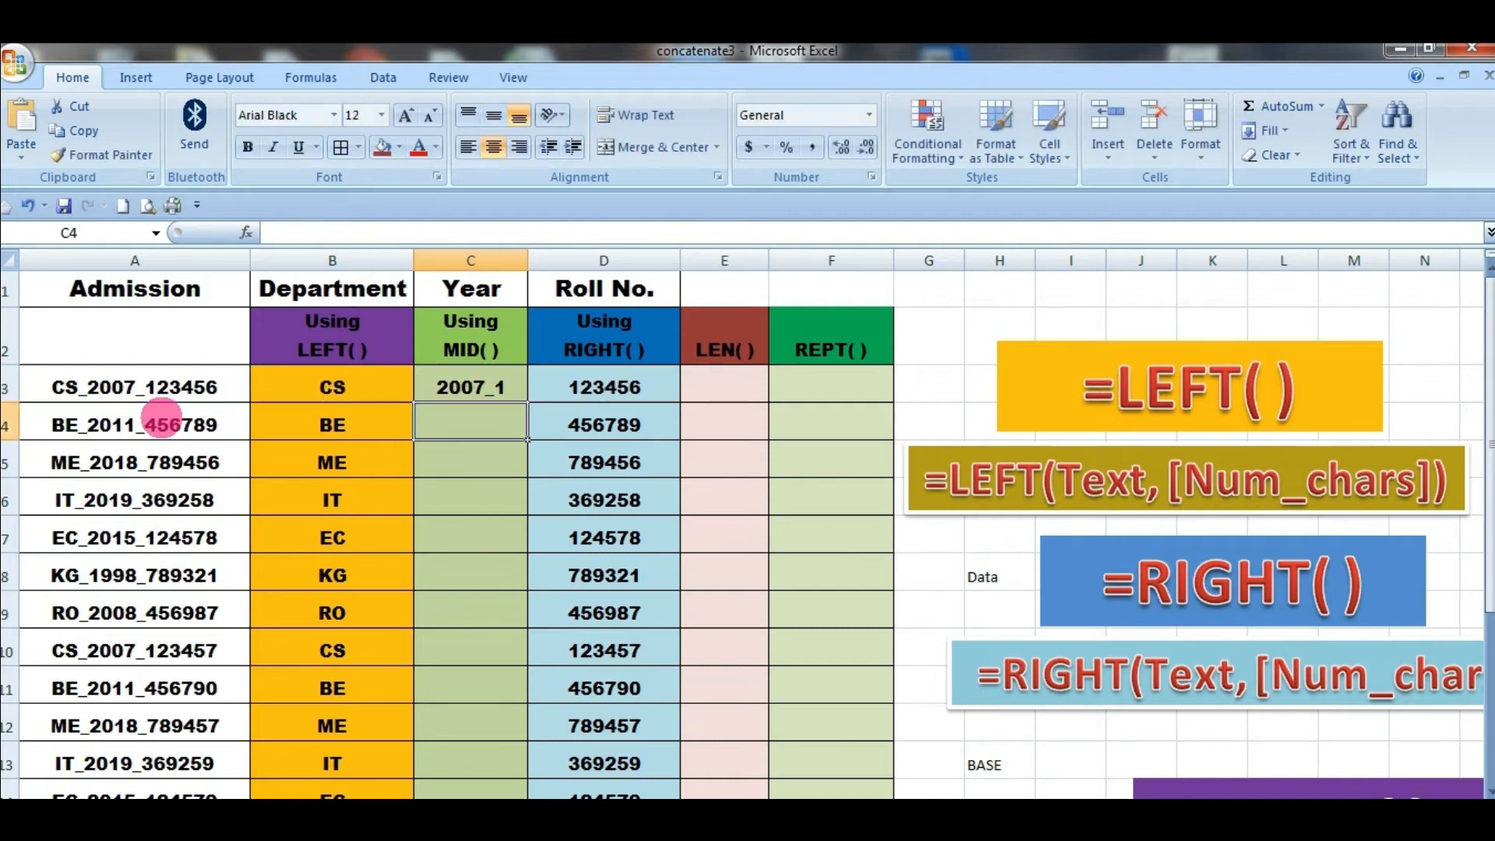
Set the character count of the MID formula in C3 to 4
click(494, 385)
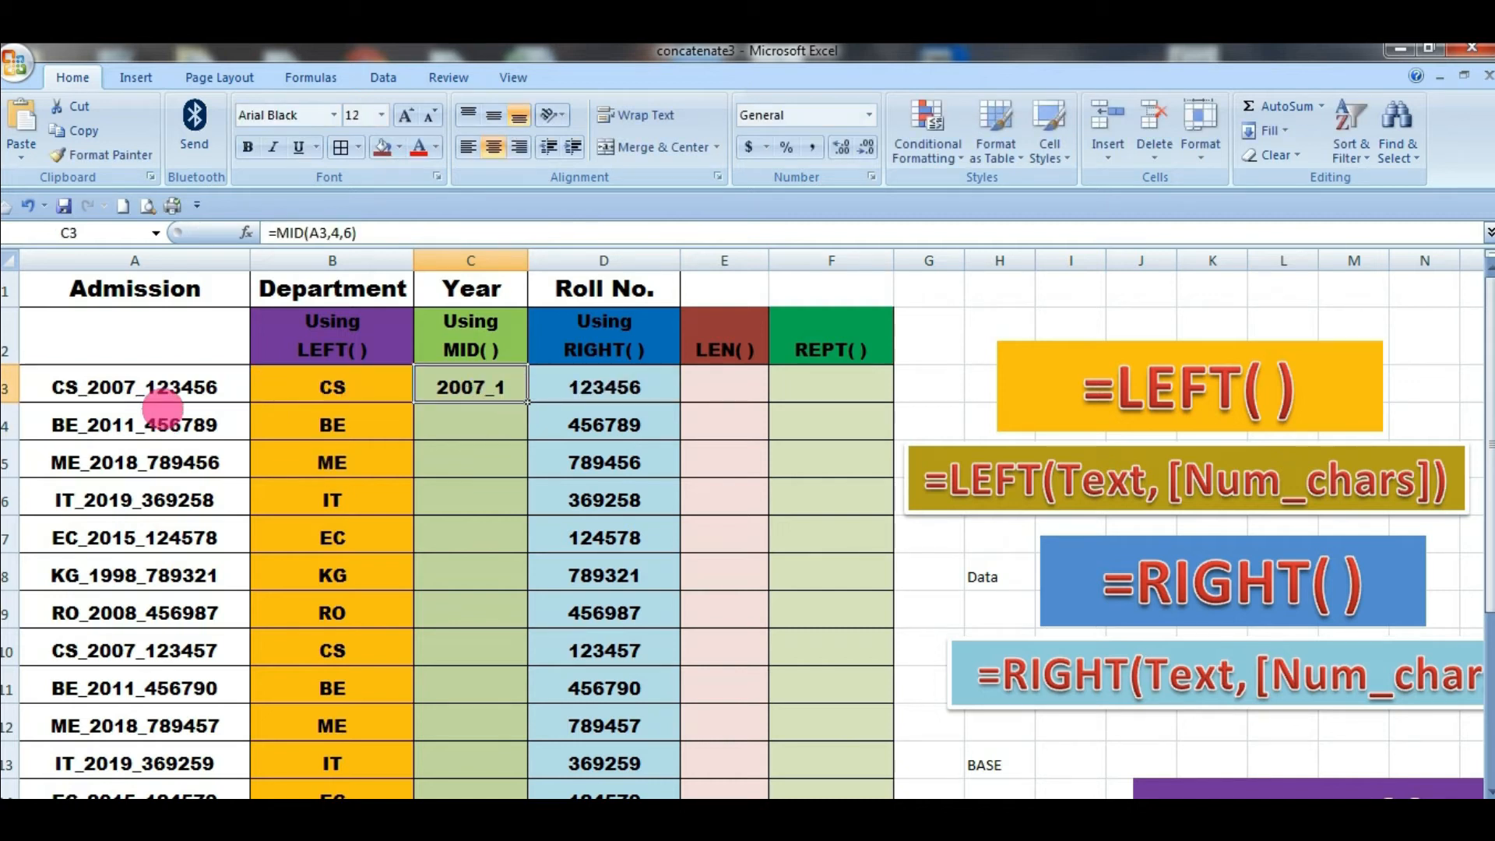
click(476, 454)
click(474, 391)
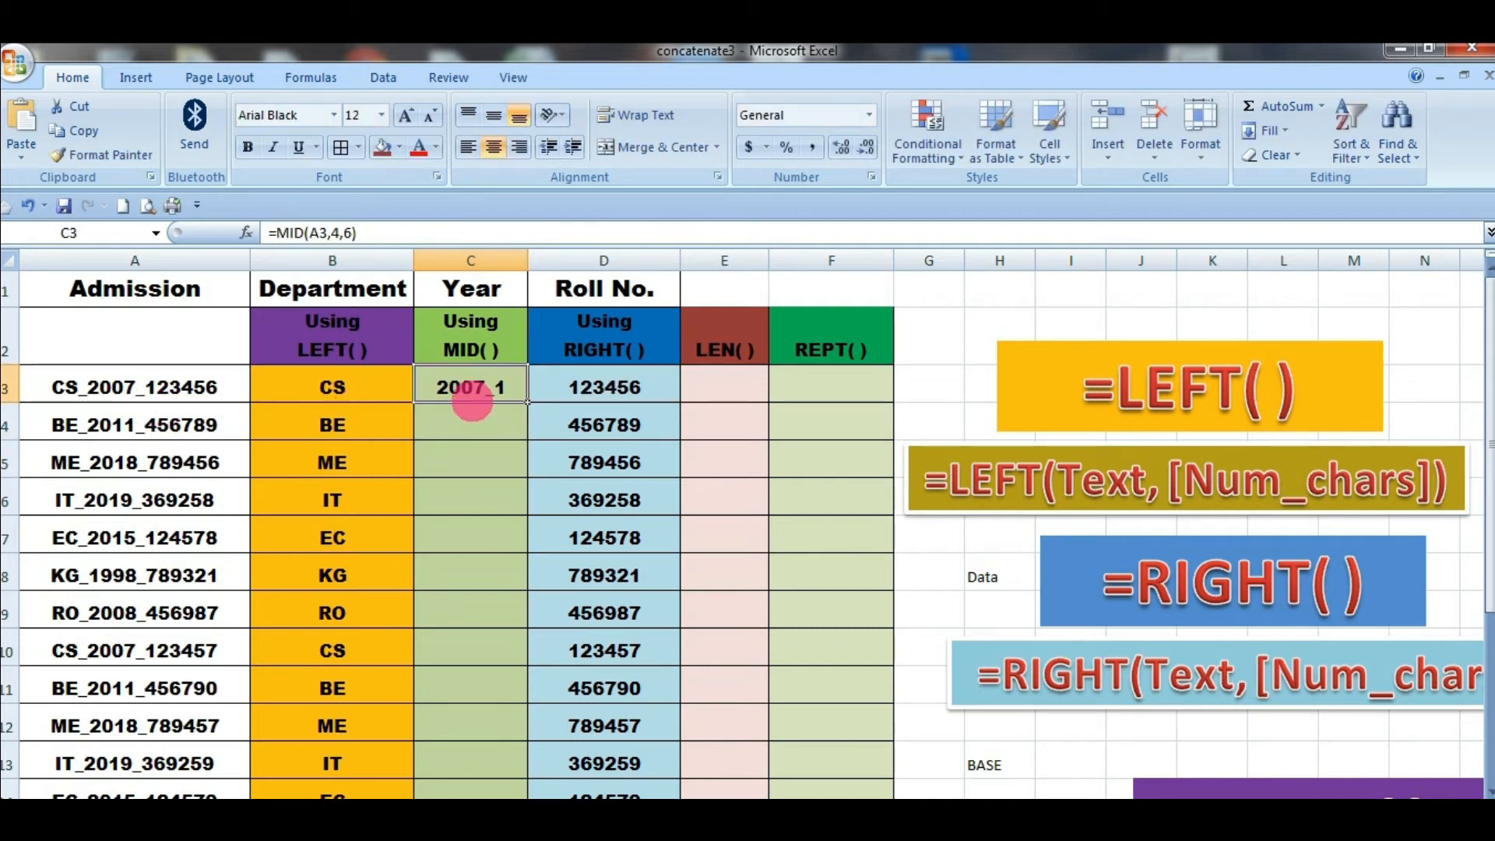
click(366, 232)
key(BackSpace)
key(BackSpace)
text(4))
key(Return)
click(433, 536)
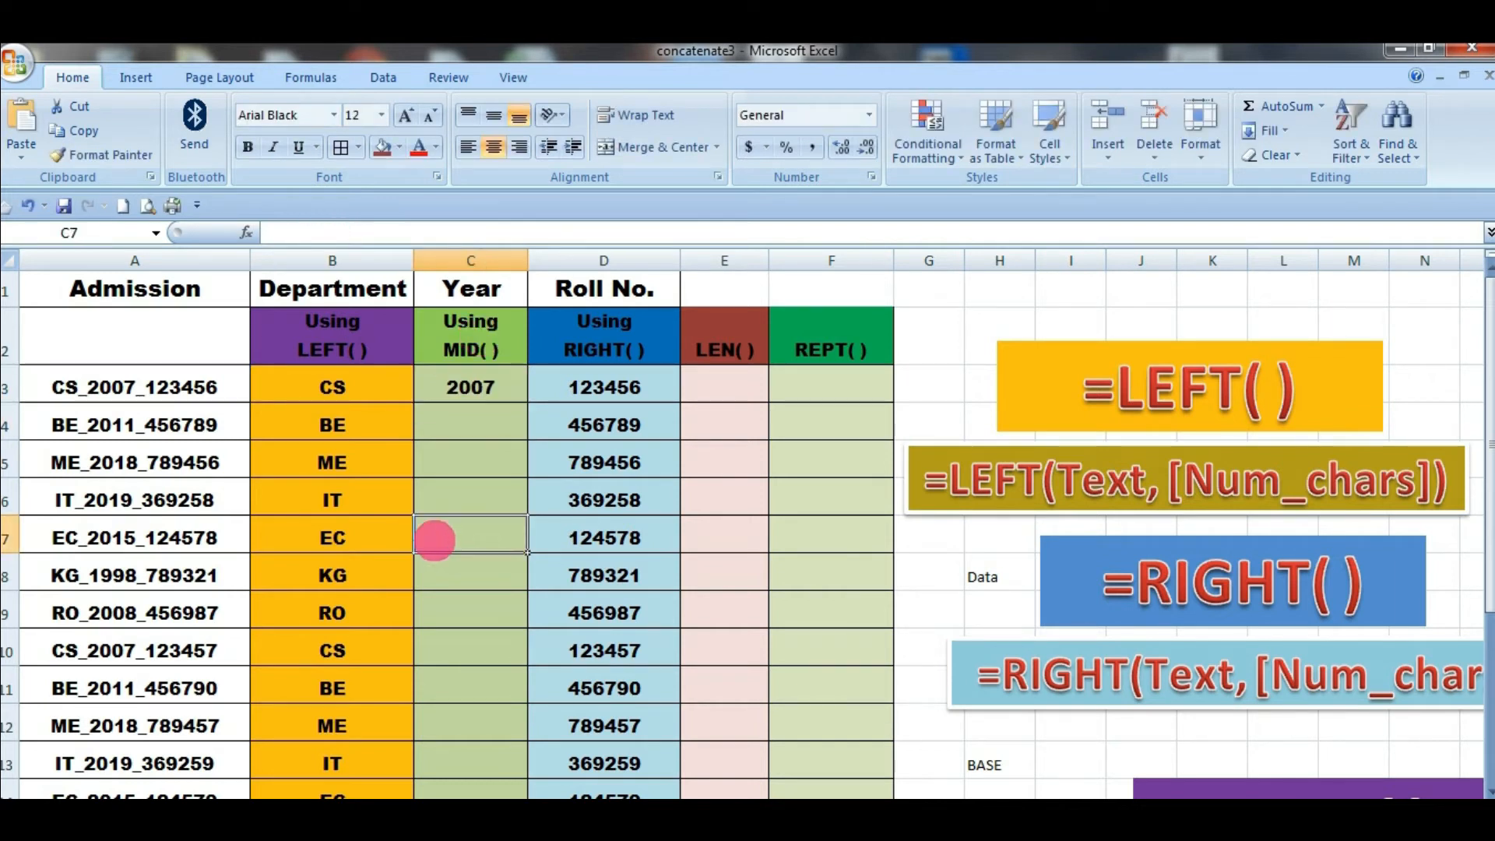
Copy the MID formula from C3 down the Year column through C20
click(467, 385)
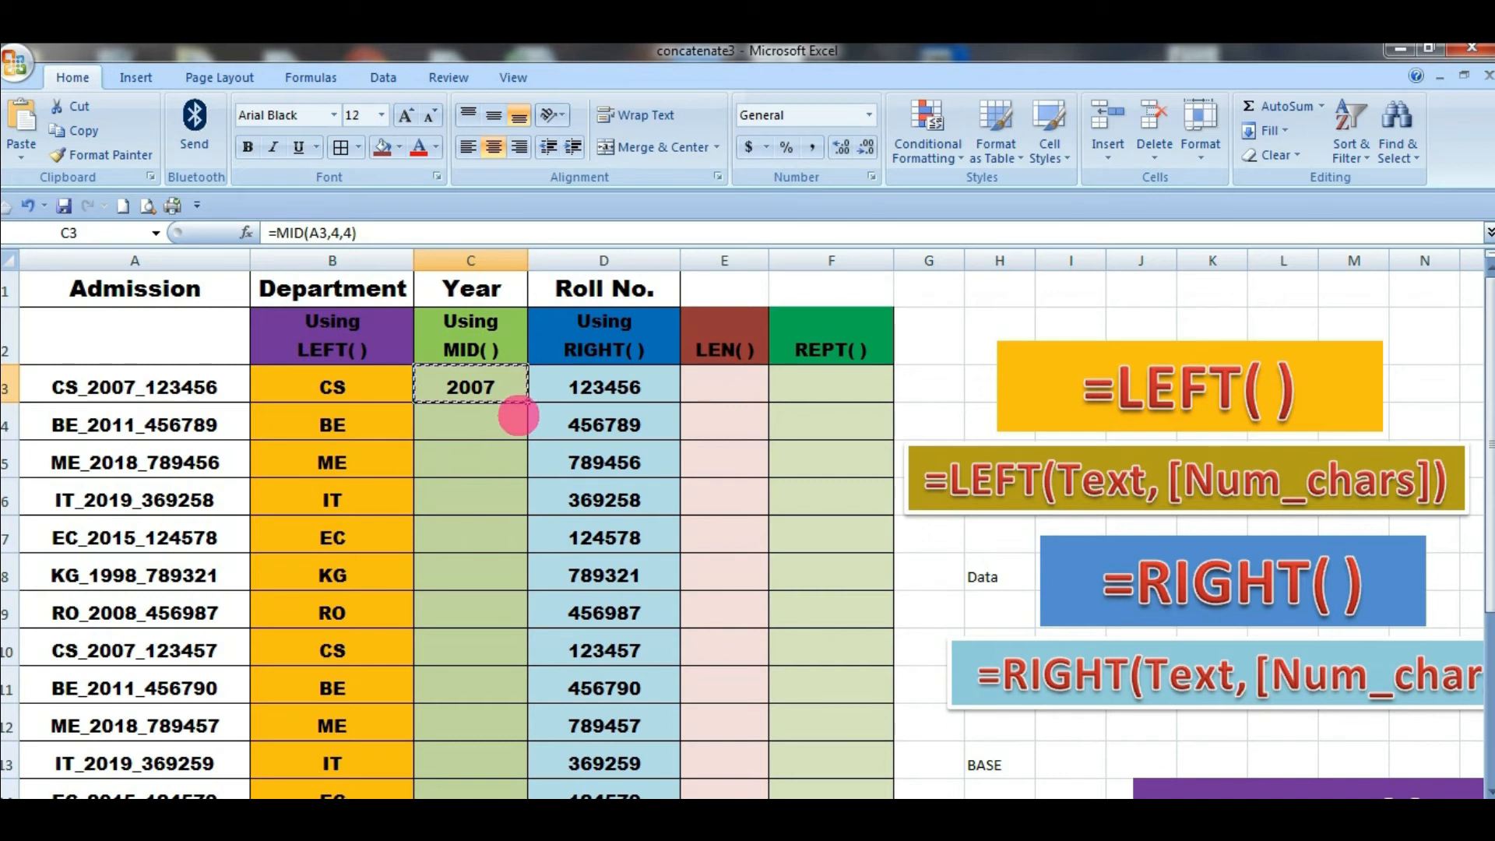
key(shift+Down)
key(shift+Down)
key(shift+Down)
key(shift+Down)
key(shift+Down)
key(shift+Down)
key(shift+Down)
key(shift+Down)
key(shift+Down)
key(shift+Down)
key(shift+Down)
key(shift+Down)
key(shift+Down)
key(shift+Down)
click(479, 396)
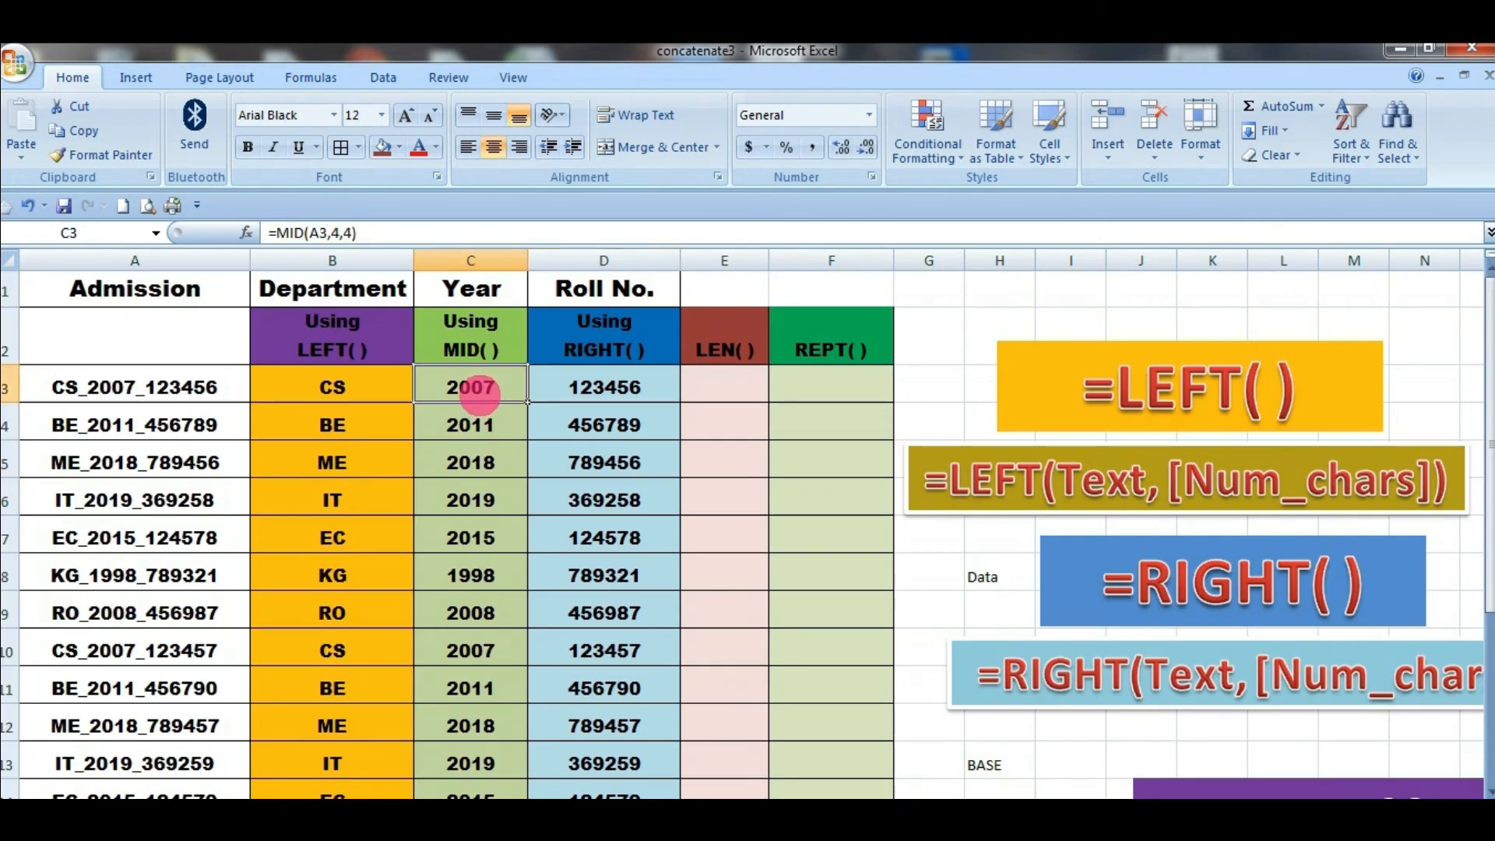
Examine the filled Year column against the Admission codes down to row 20
key(Down)
key(Down)
scroll(387, 527, down, 3)
scroll(430, 531, up, 2)
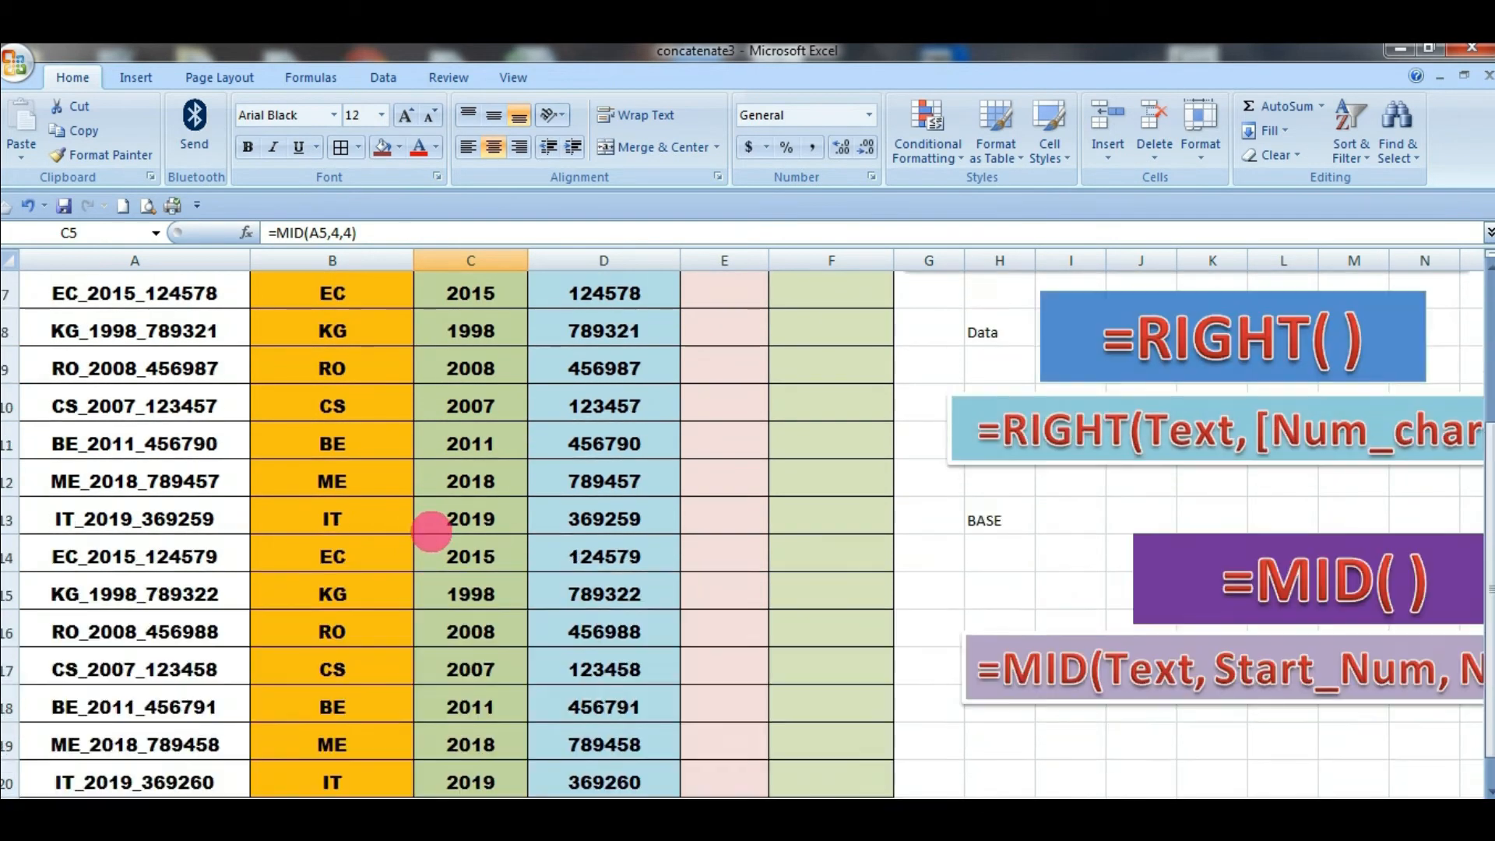
scroll(431, 531, up, 2)
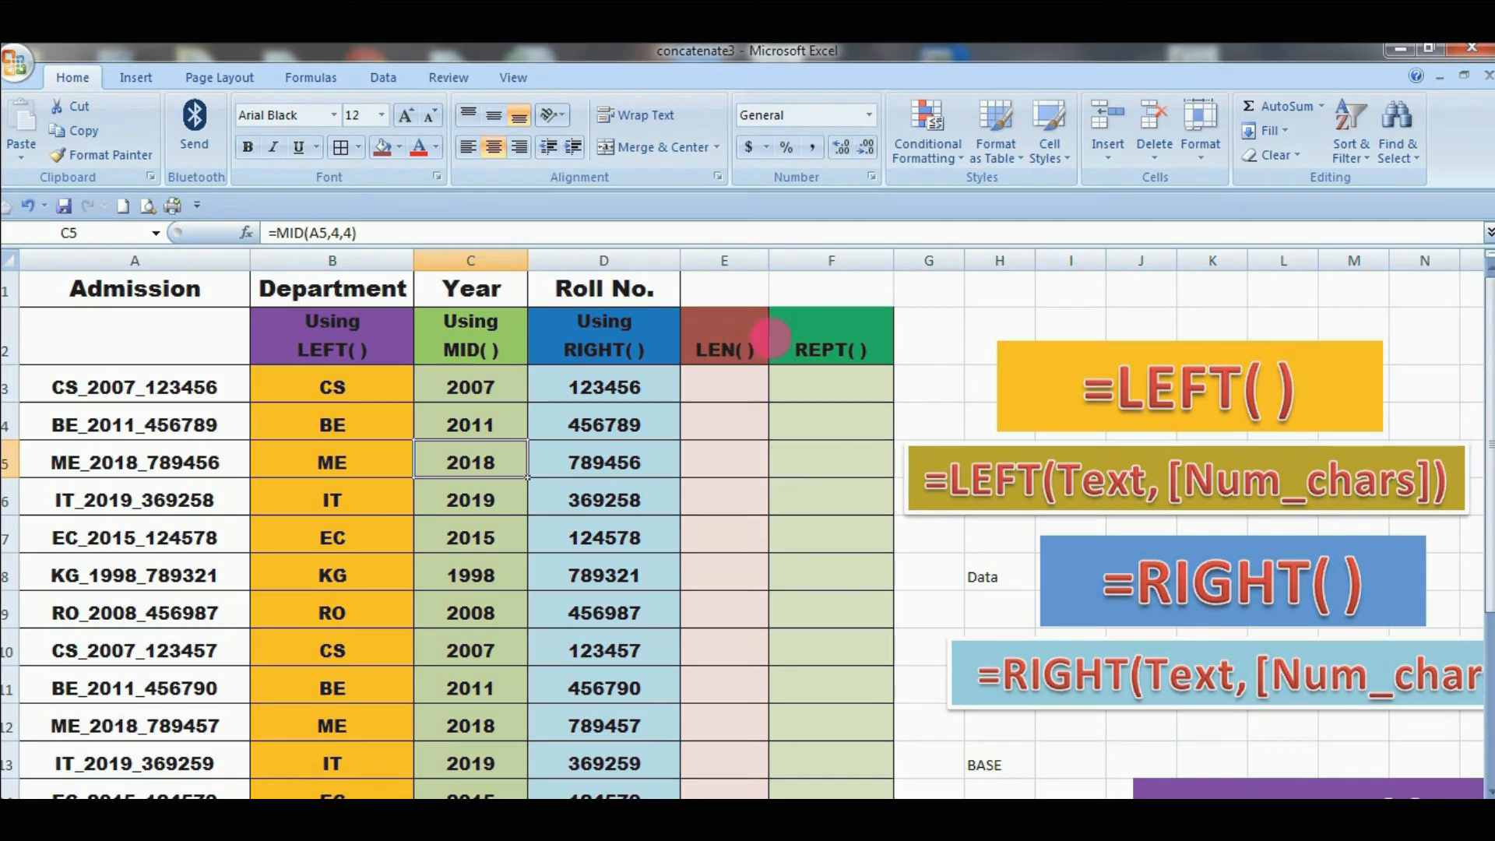
scroll(711, 511, down, 3)
scroll(657, 517, up, 3)
scroll(658, 517, down, 4)
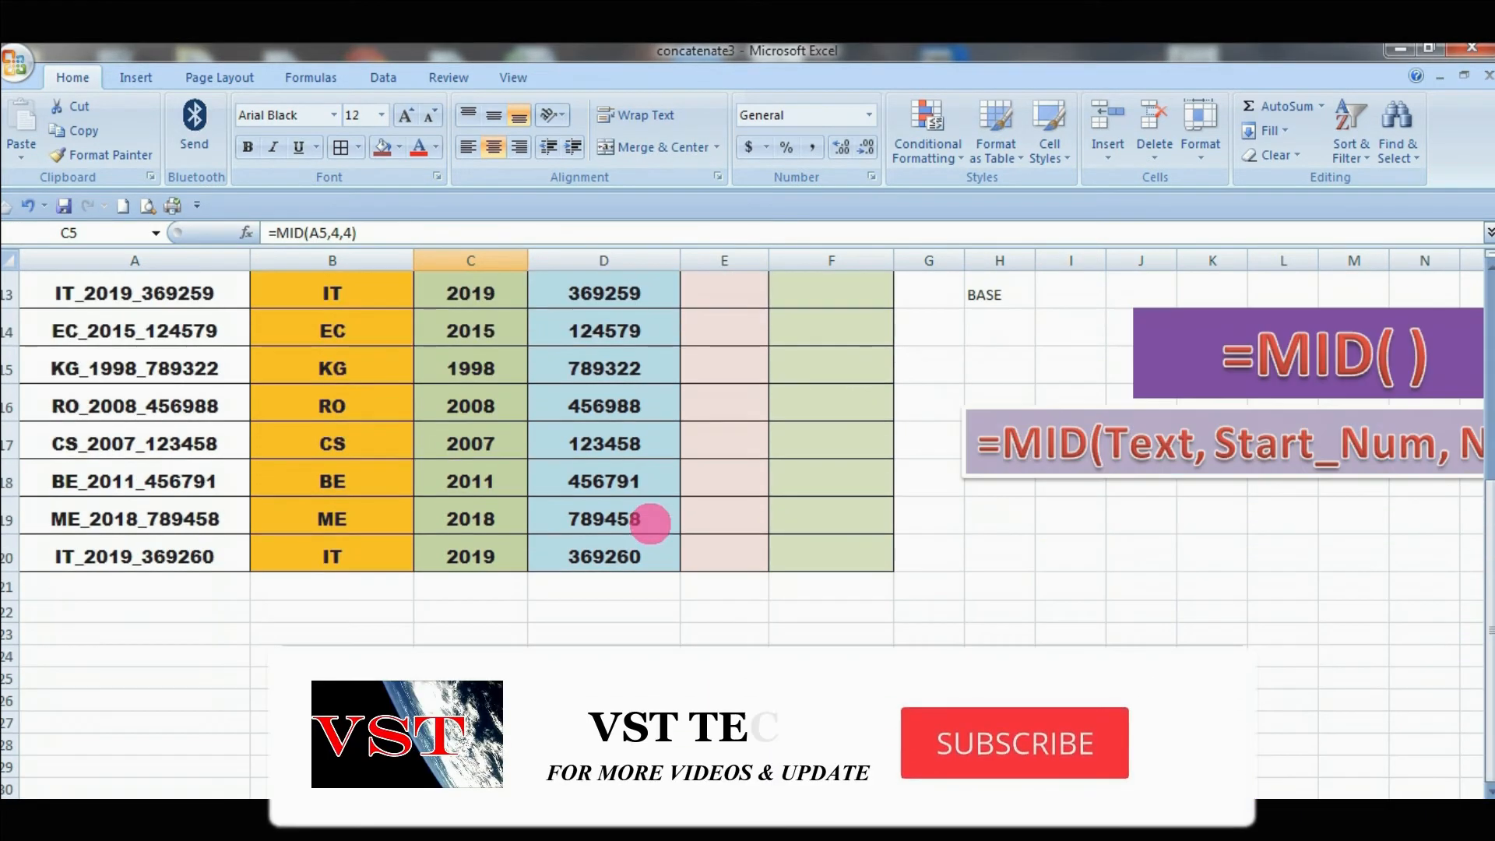
scroll(545, 545, up, 2)
scroll(453, 575, up, 2)
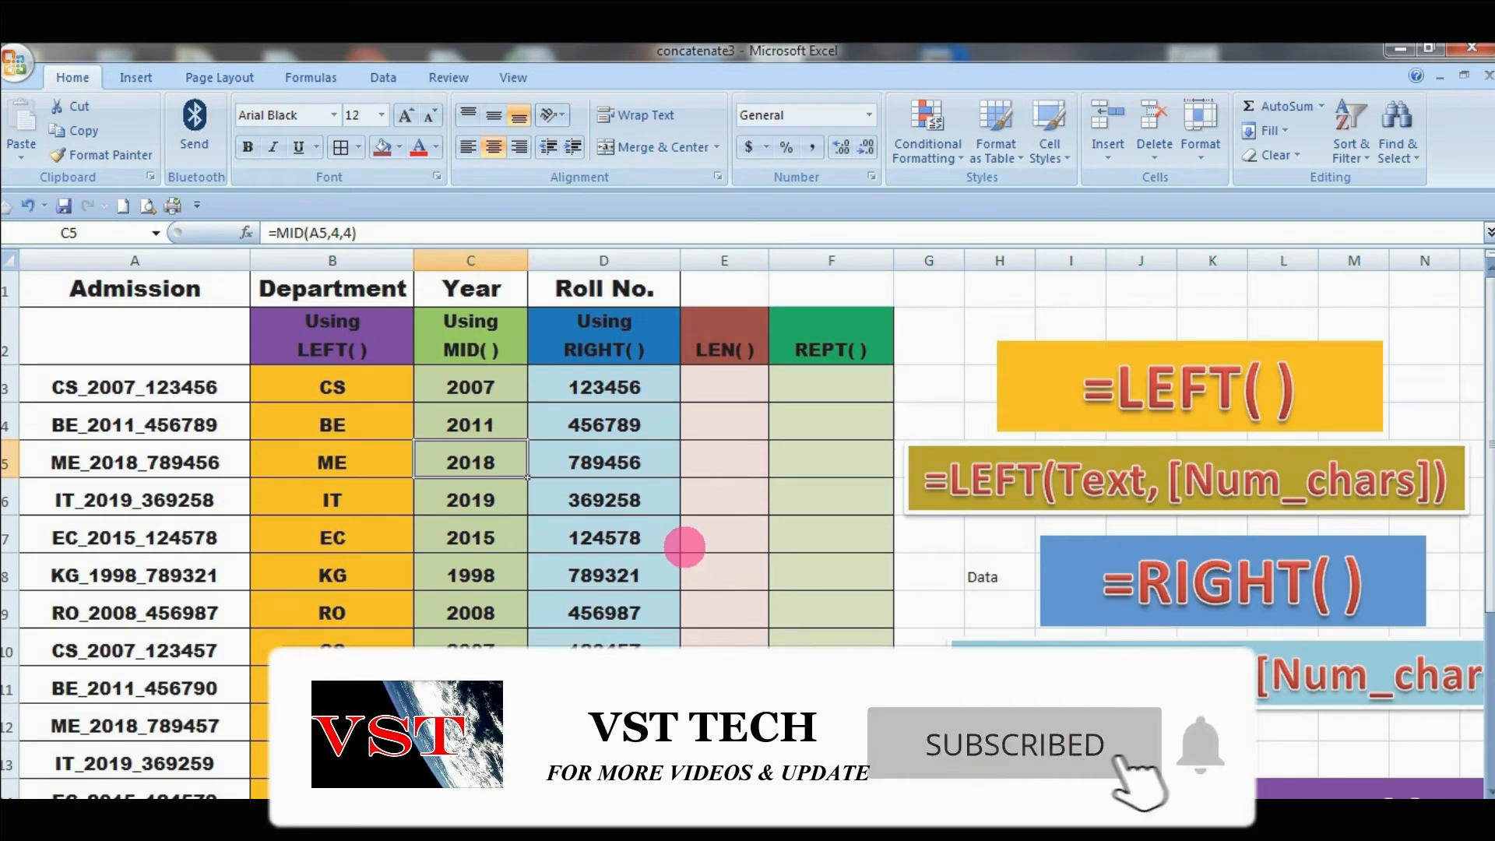
click(724, 387)
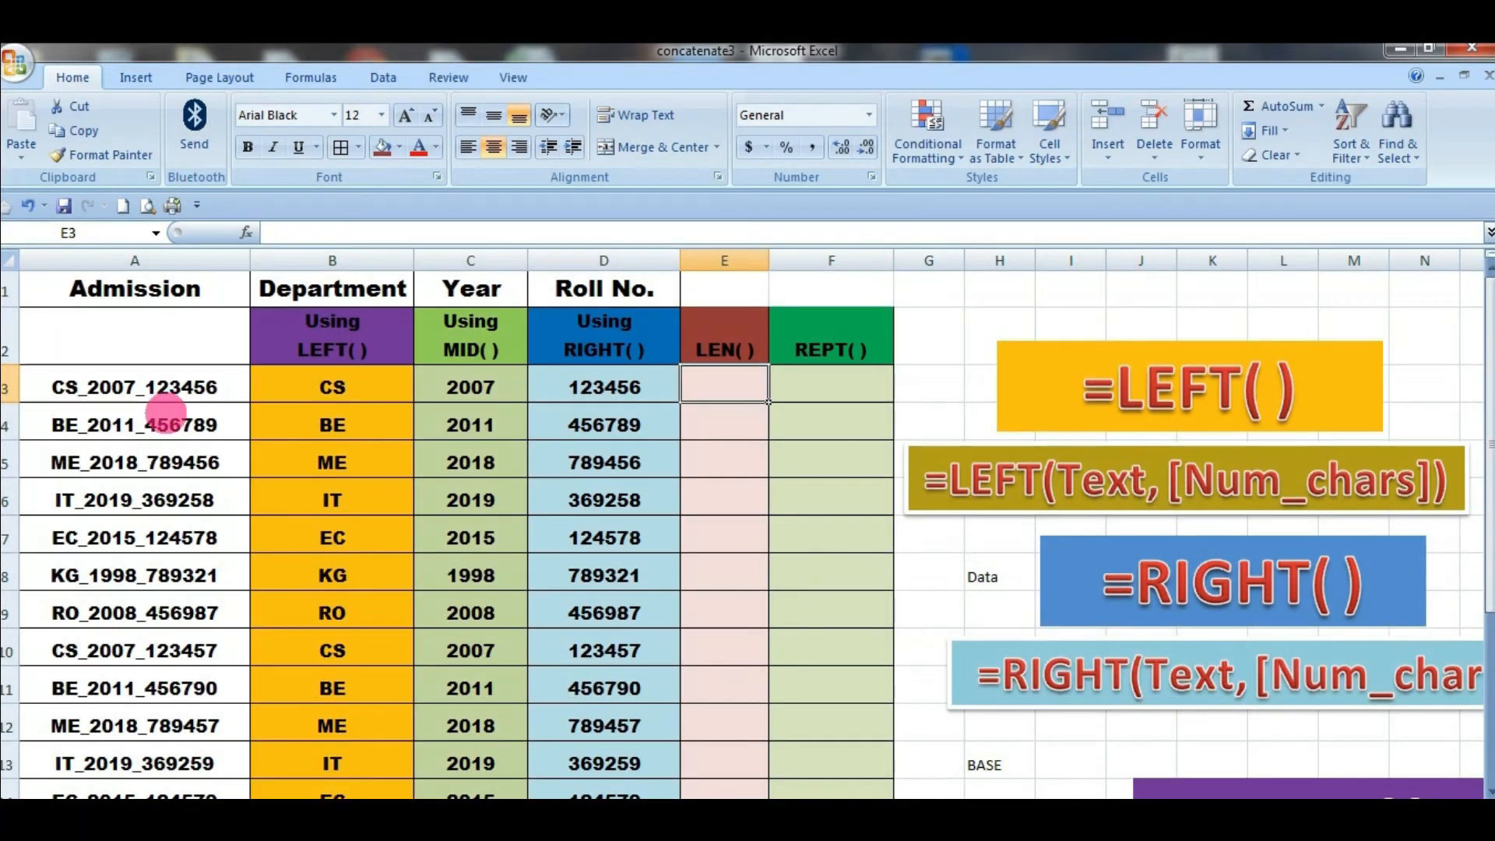
scroll(1135, 573, down, 3)
click(1029, 708)
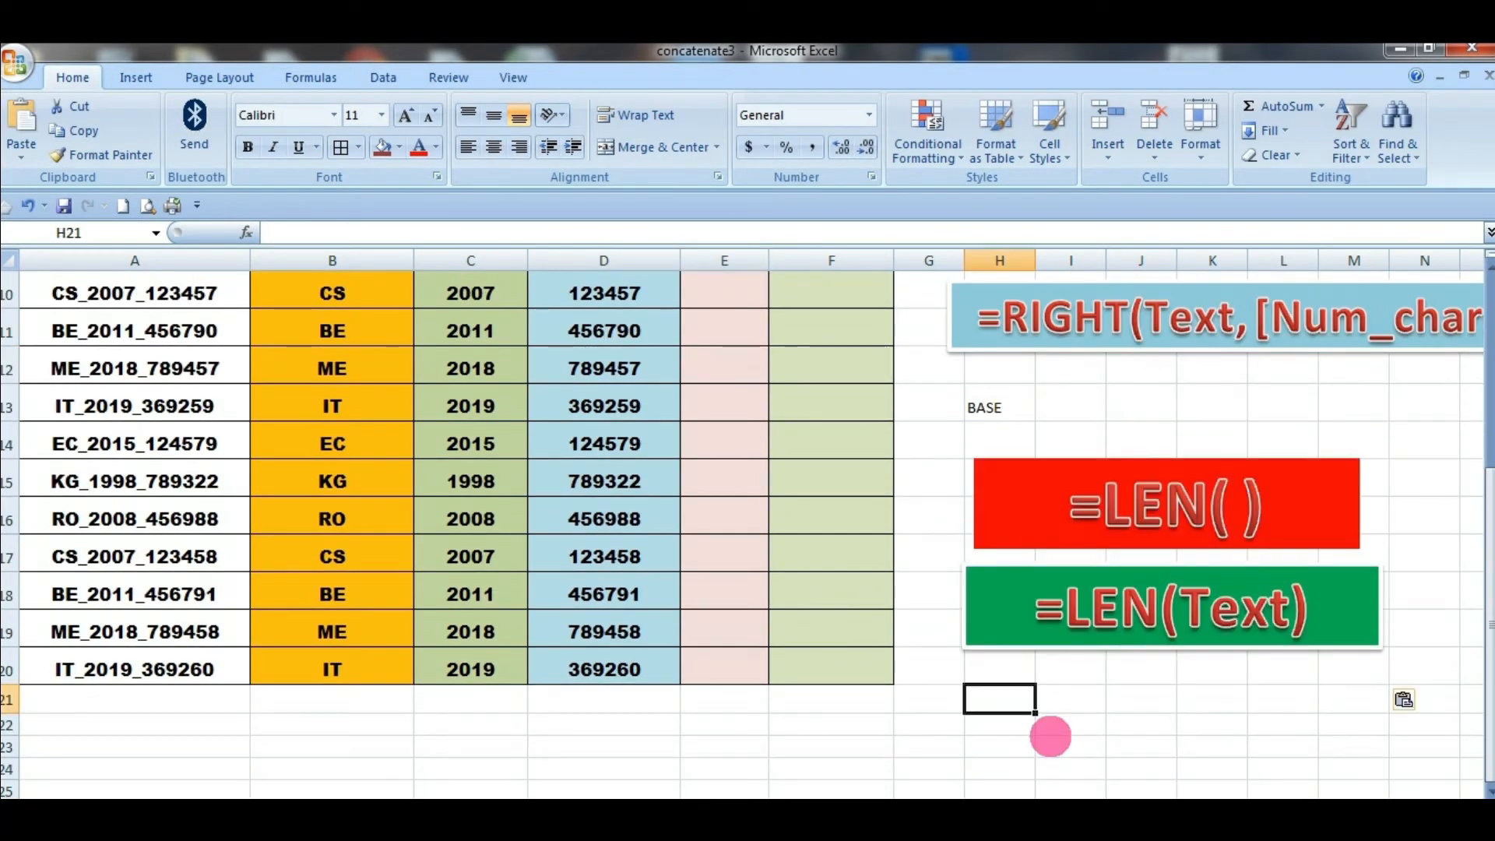
text(=M)
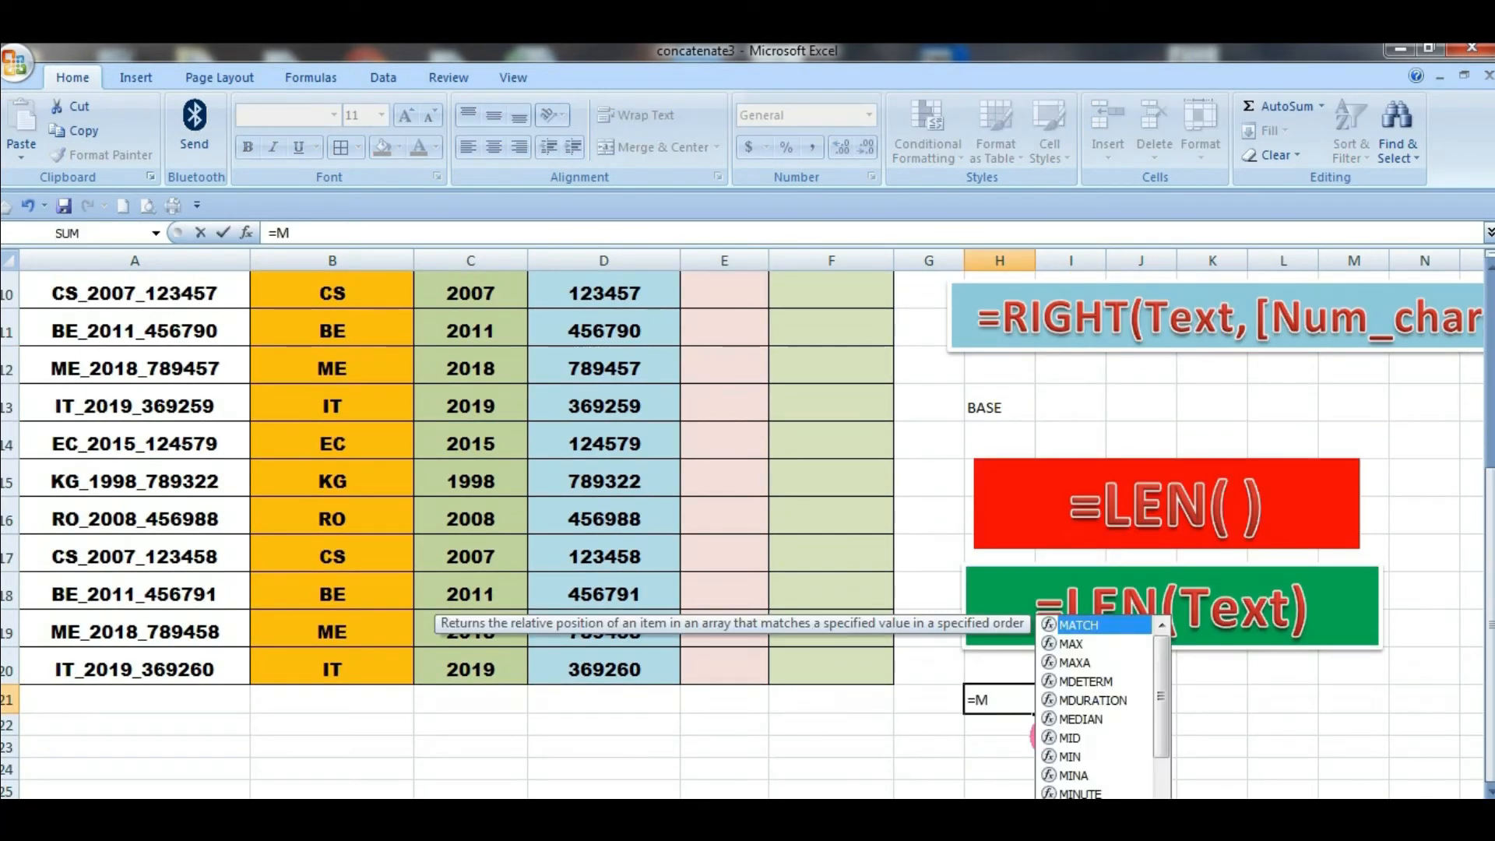
text(ID()
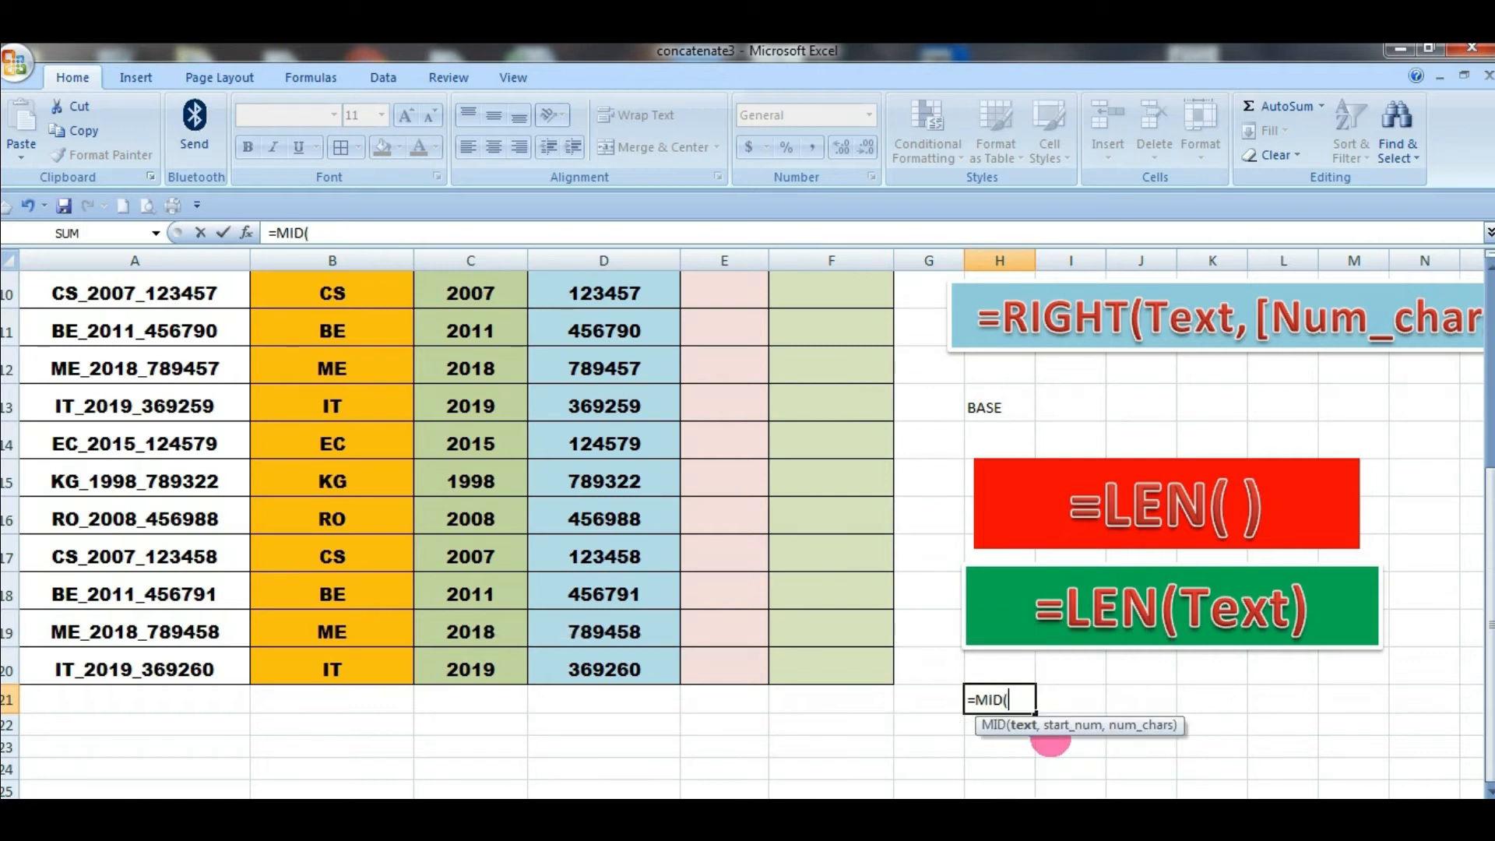
text(Apple Cat Dog)
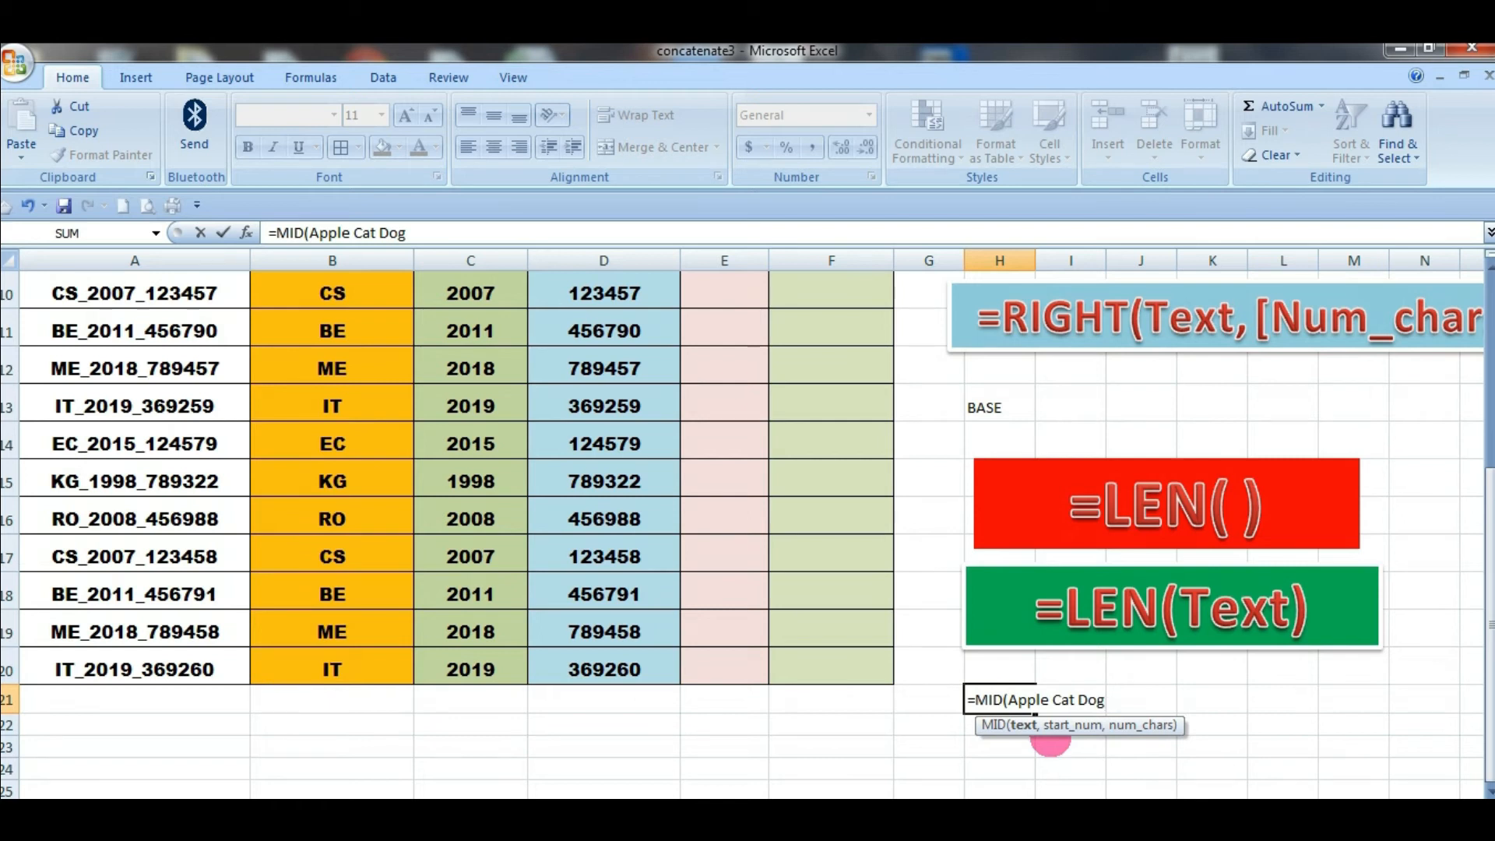
text())
click(1005, 699)
text(")
key(Escape)
Enter =MID("Apple Dog Cat",7,3) in cell H21 as an example with literal text, and reselect the cell
text(=M)
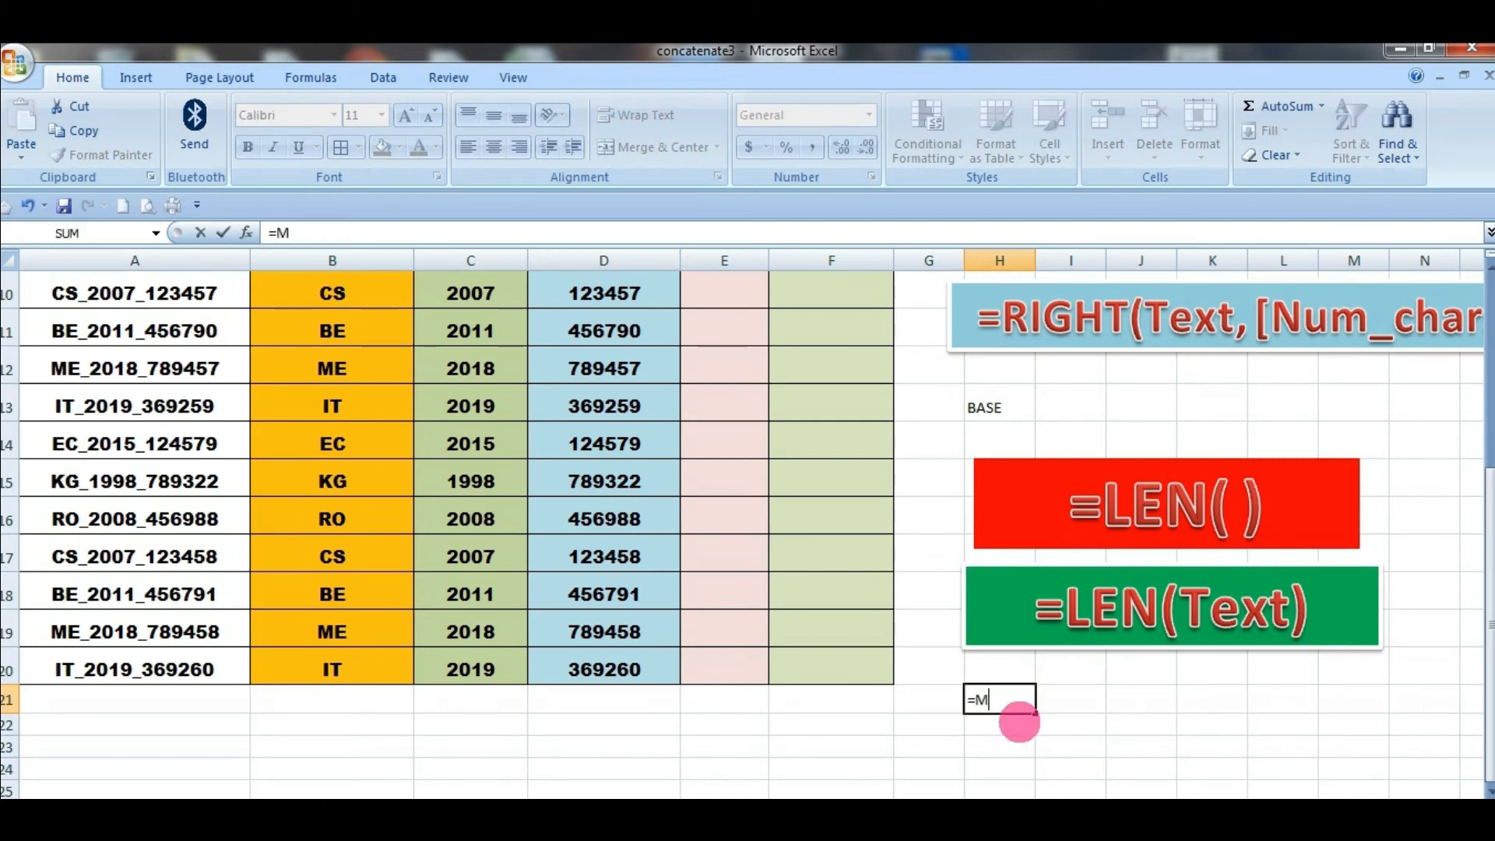
text(ID()
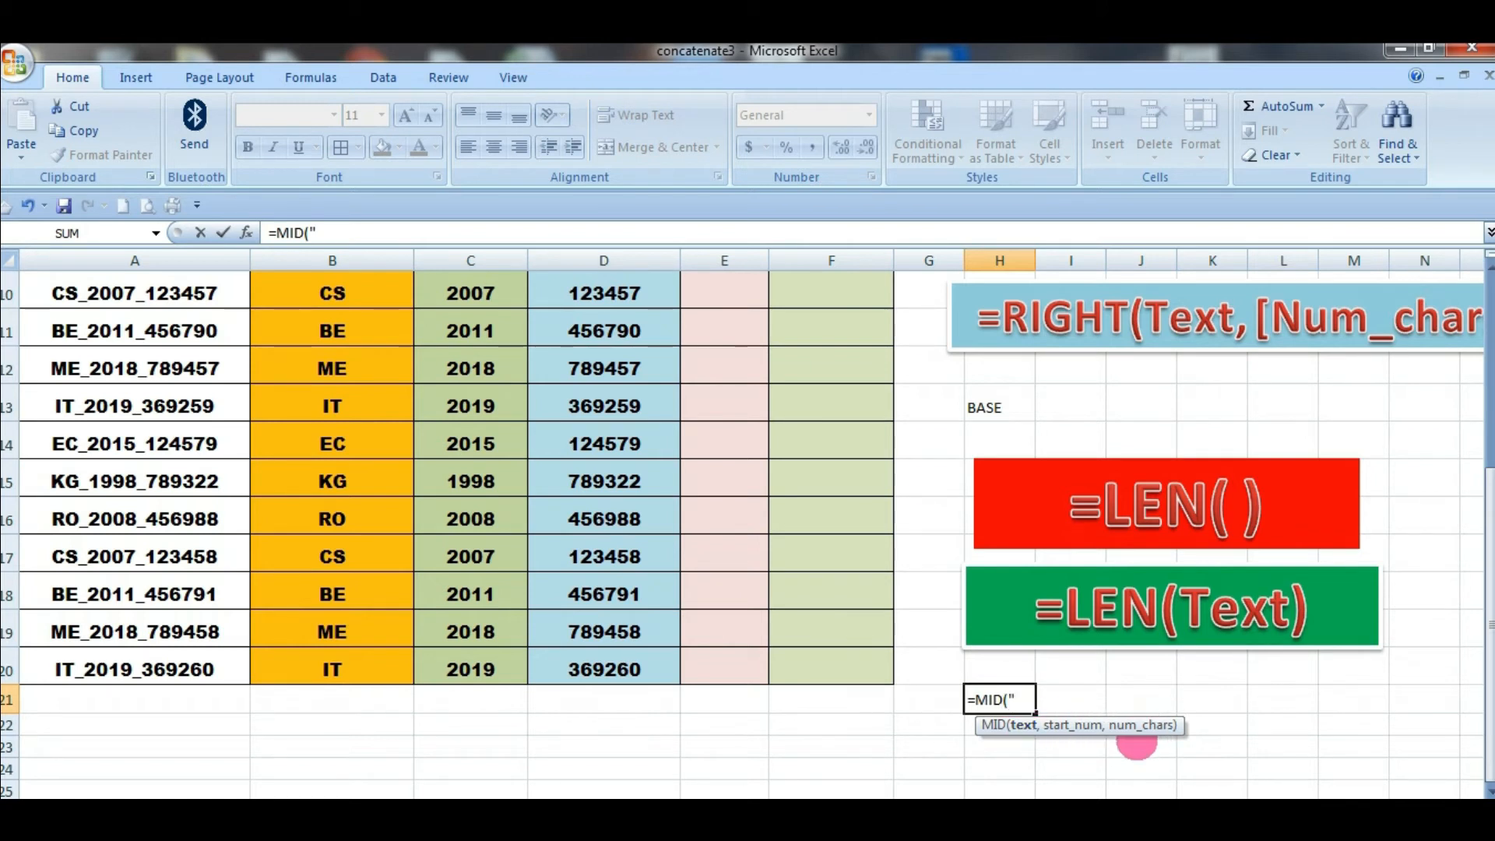
text(Apple Dog Cat)
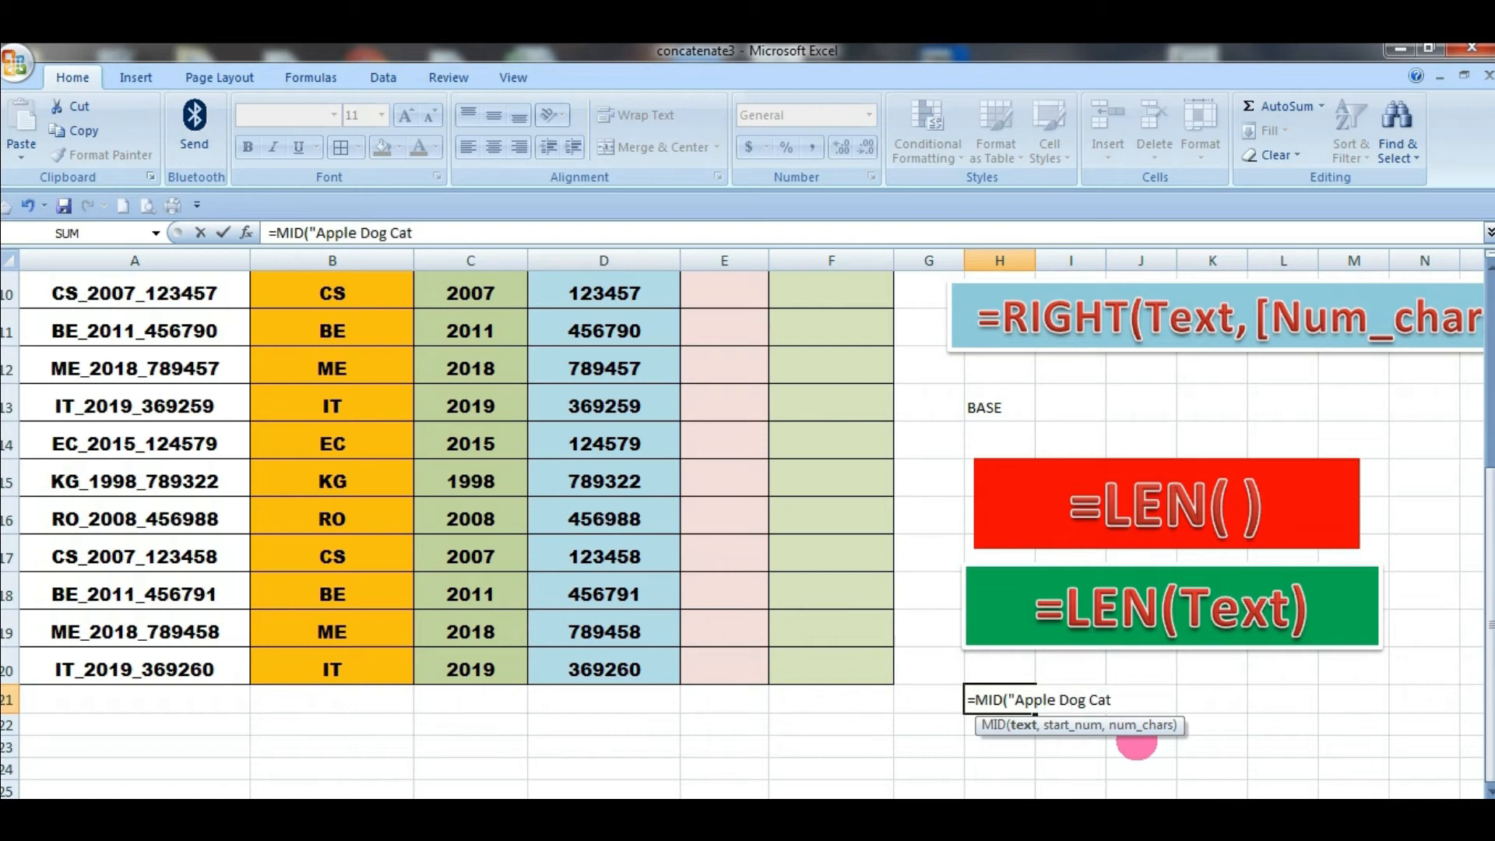
text(",)
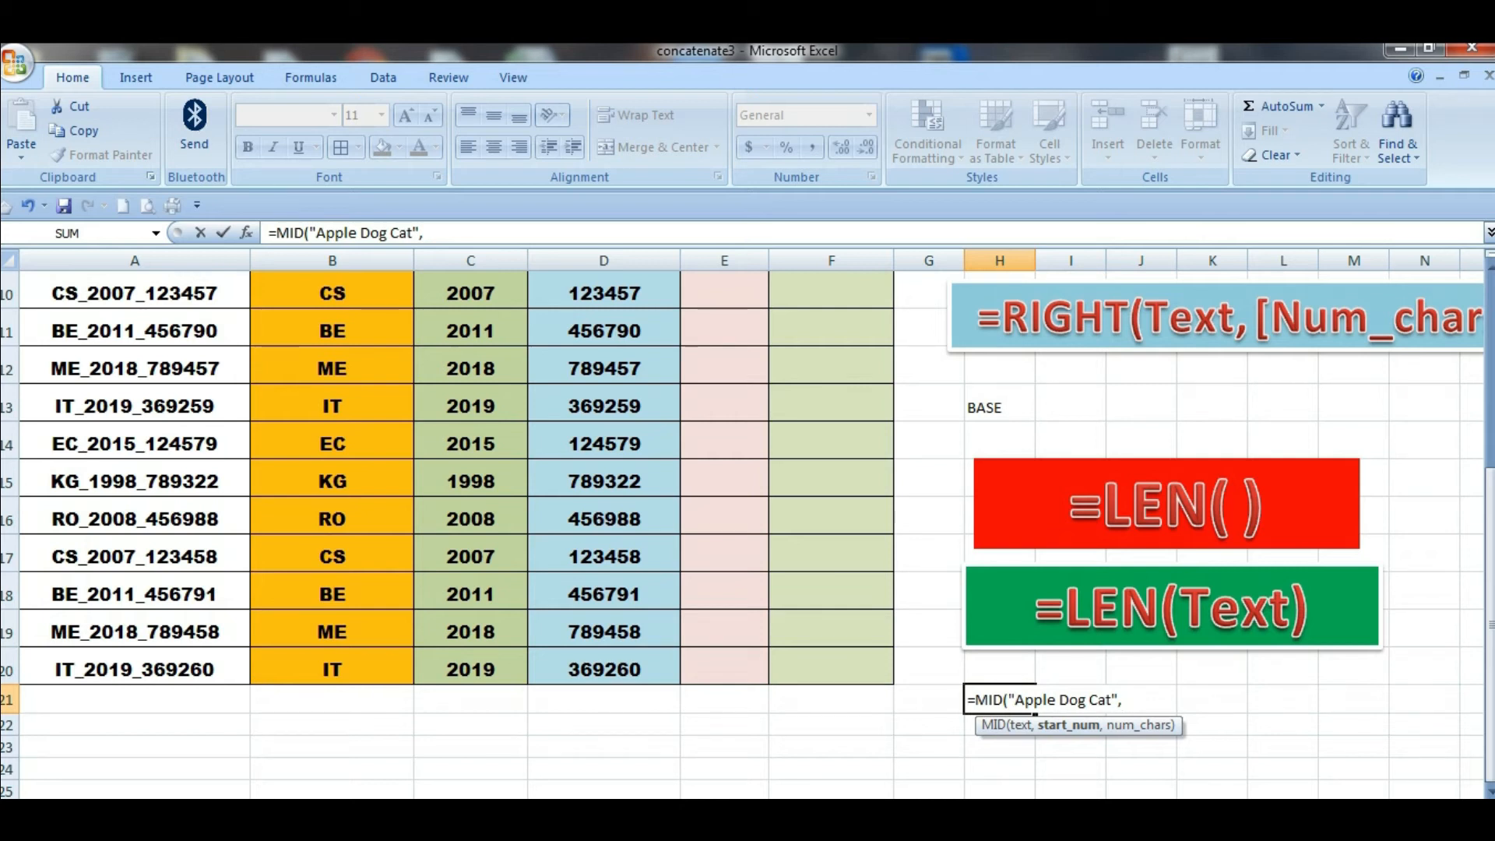
text(,3)
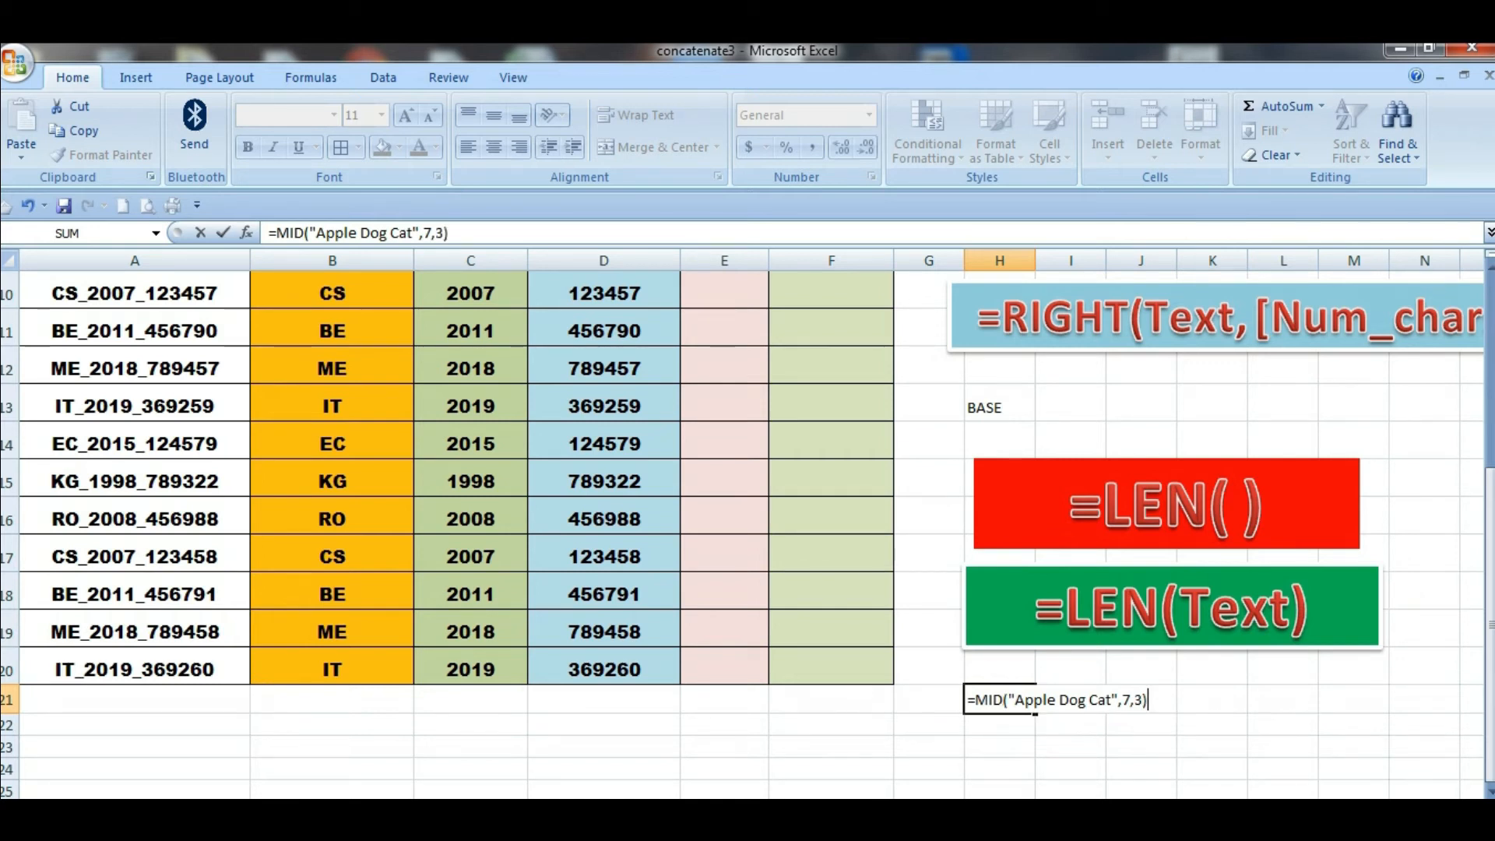
key(Return)
key(Up)
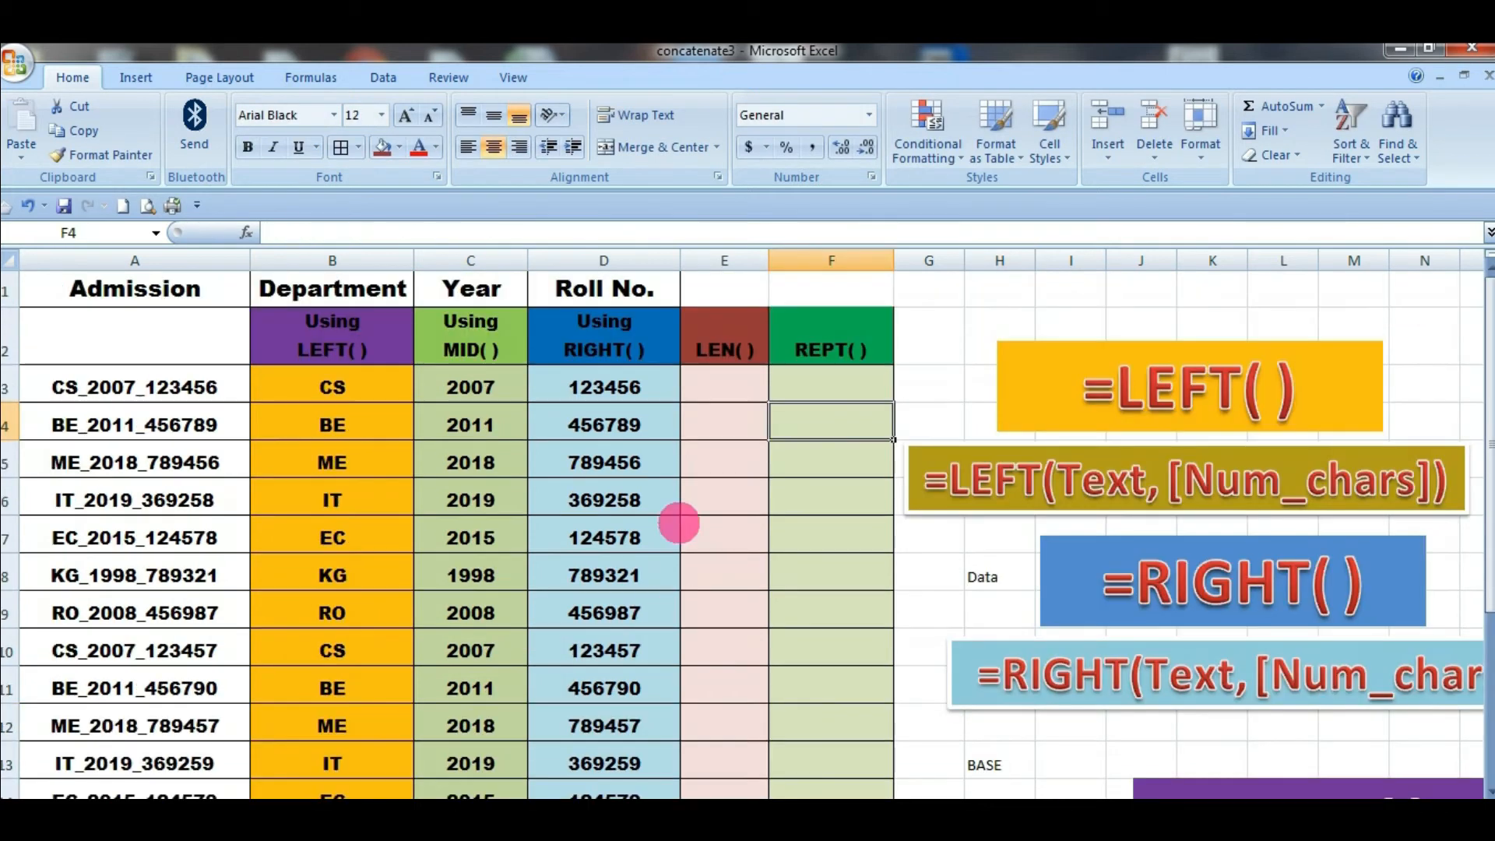
Delete the red =LEN( ) banner shape above the LEN syntax banner
scroll(1028, 744, up, 3)
click(728, 396)
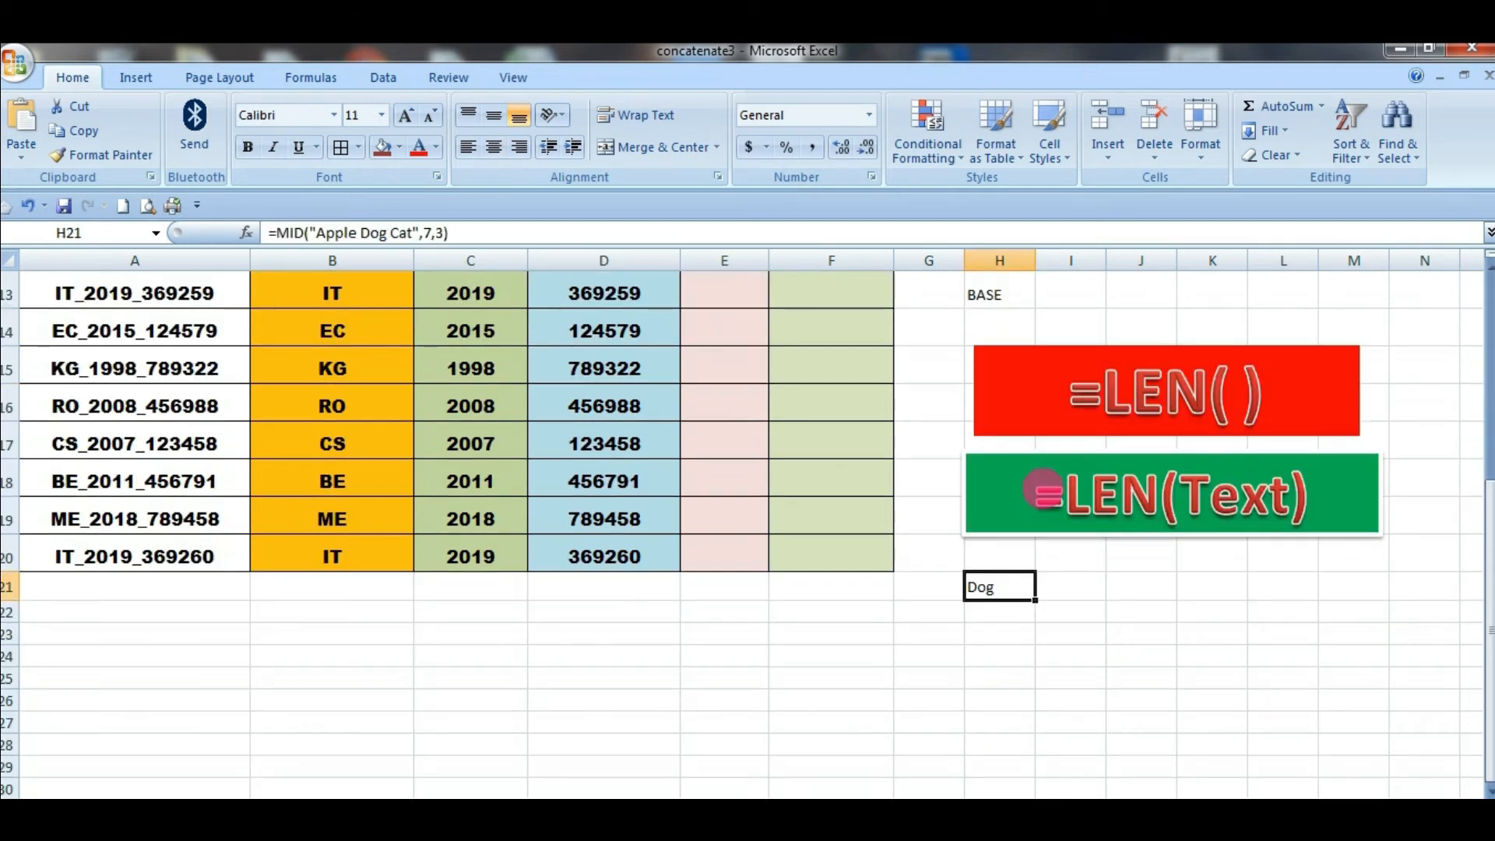
click(1084, 401)
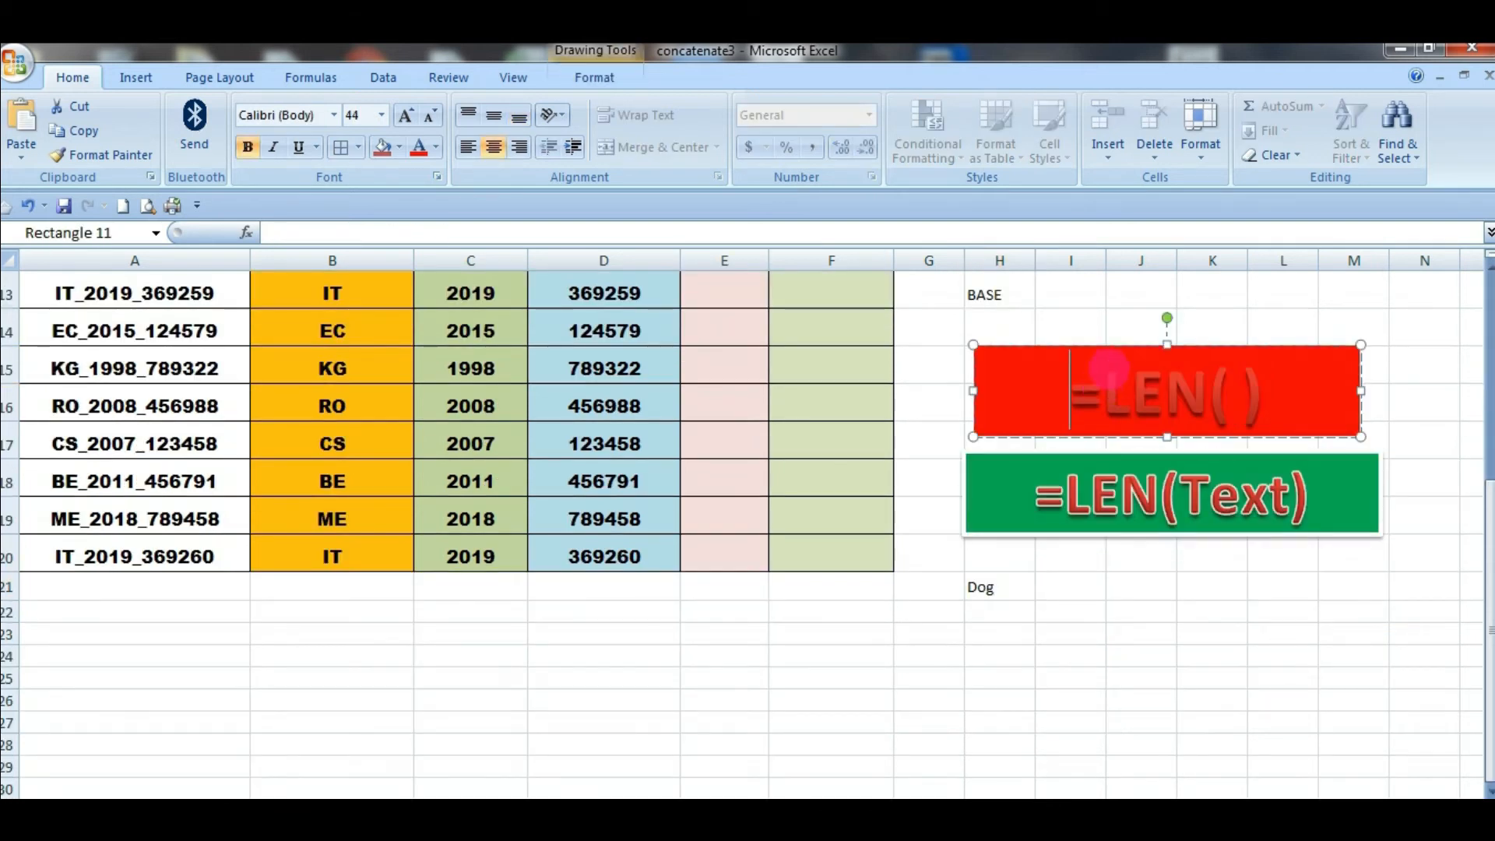
key(Delete)
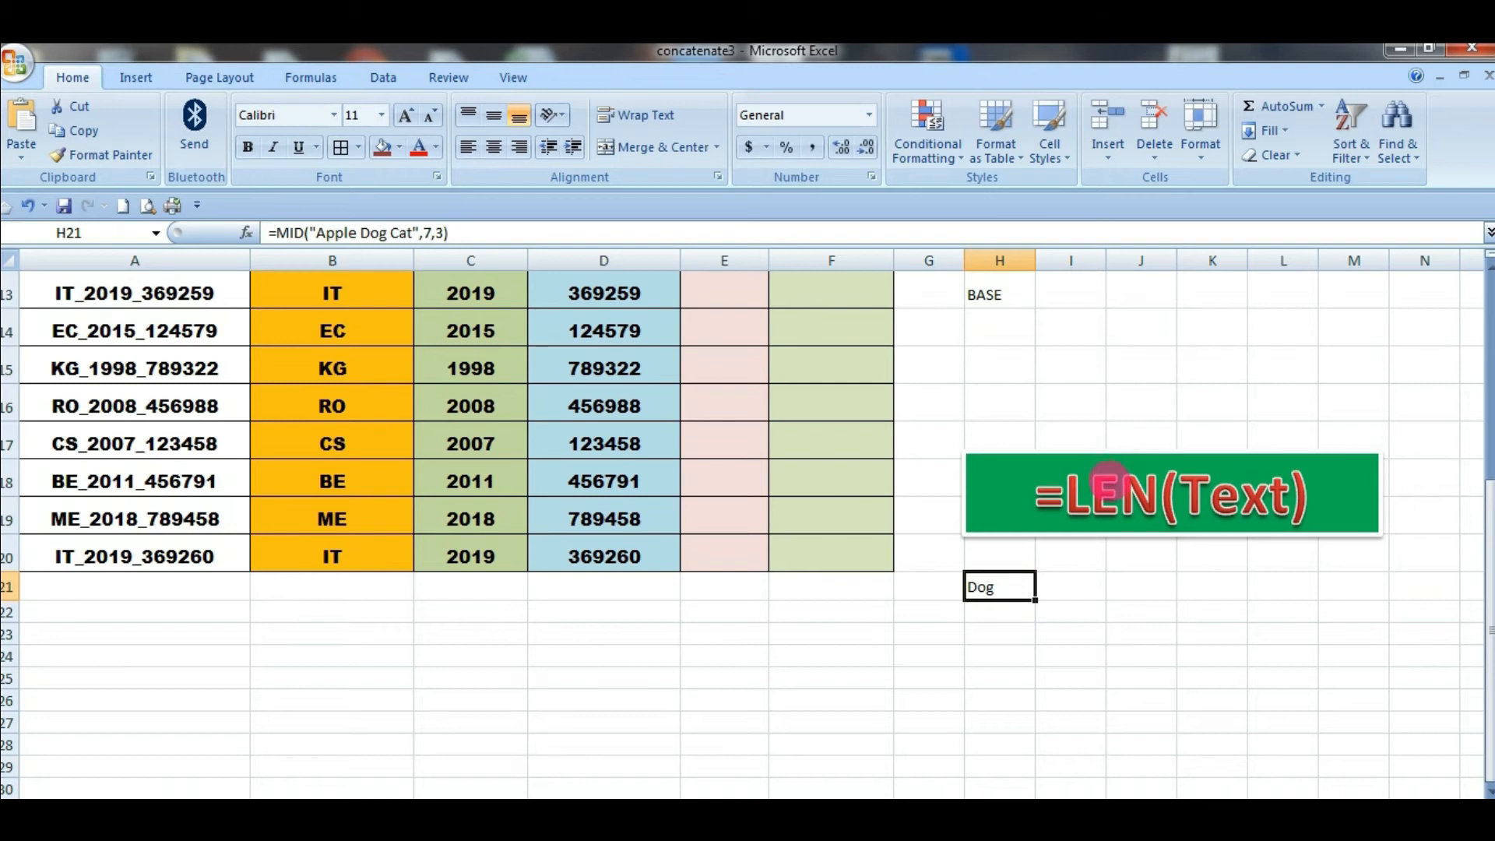
Enter =LEN(A3) in cell E3 to count the characters of the first Admission code, and reselect the cell
click(1111, 489)
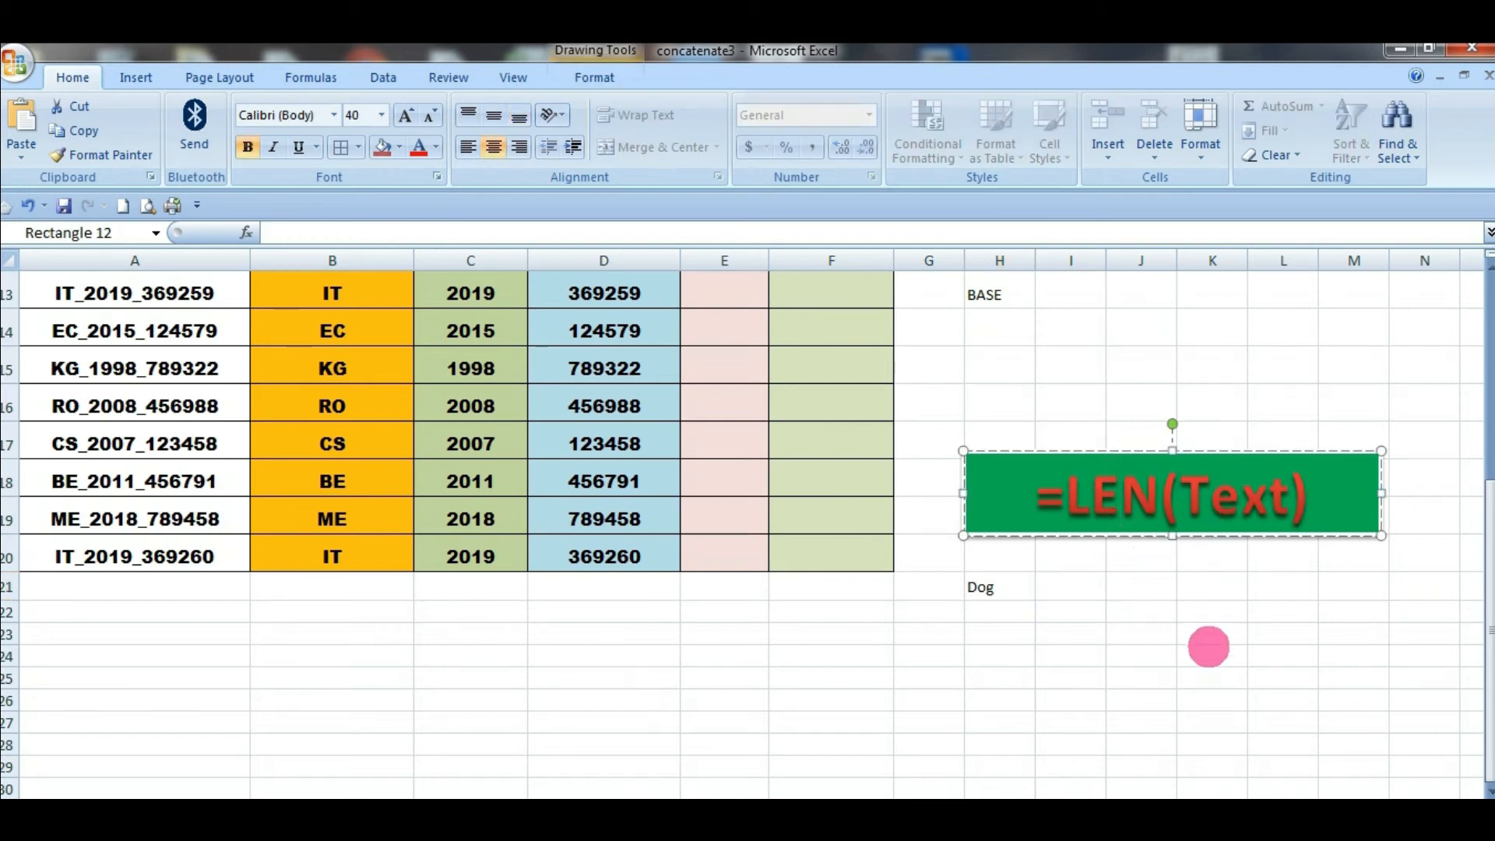
scroll(1208, 646, up, 4)
click(724, 387)
text(=)
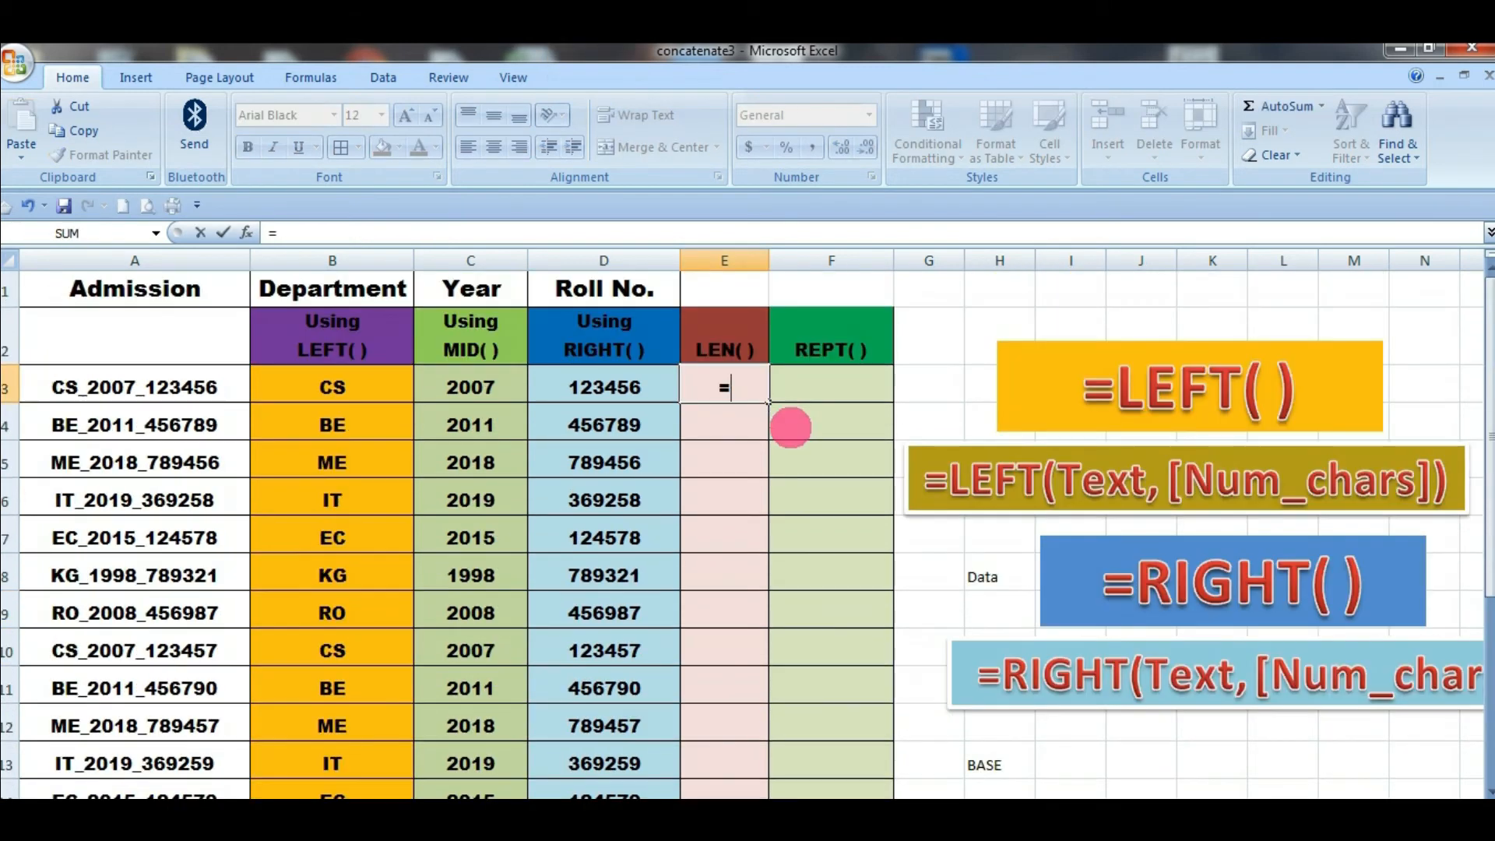
click(156, 389)
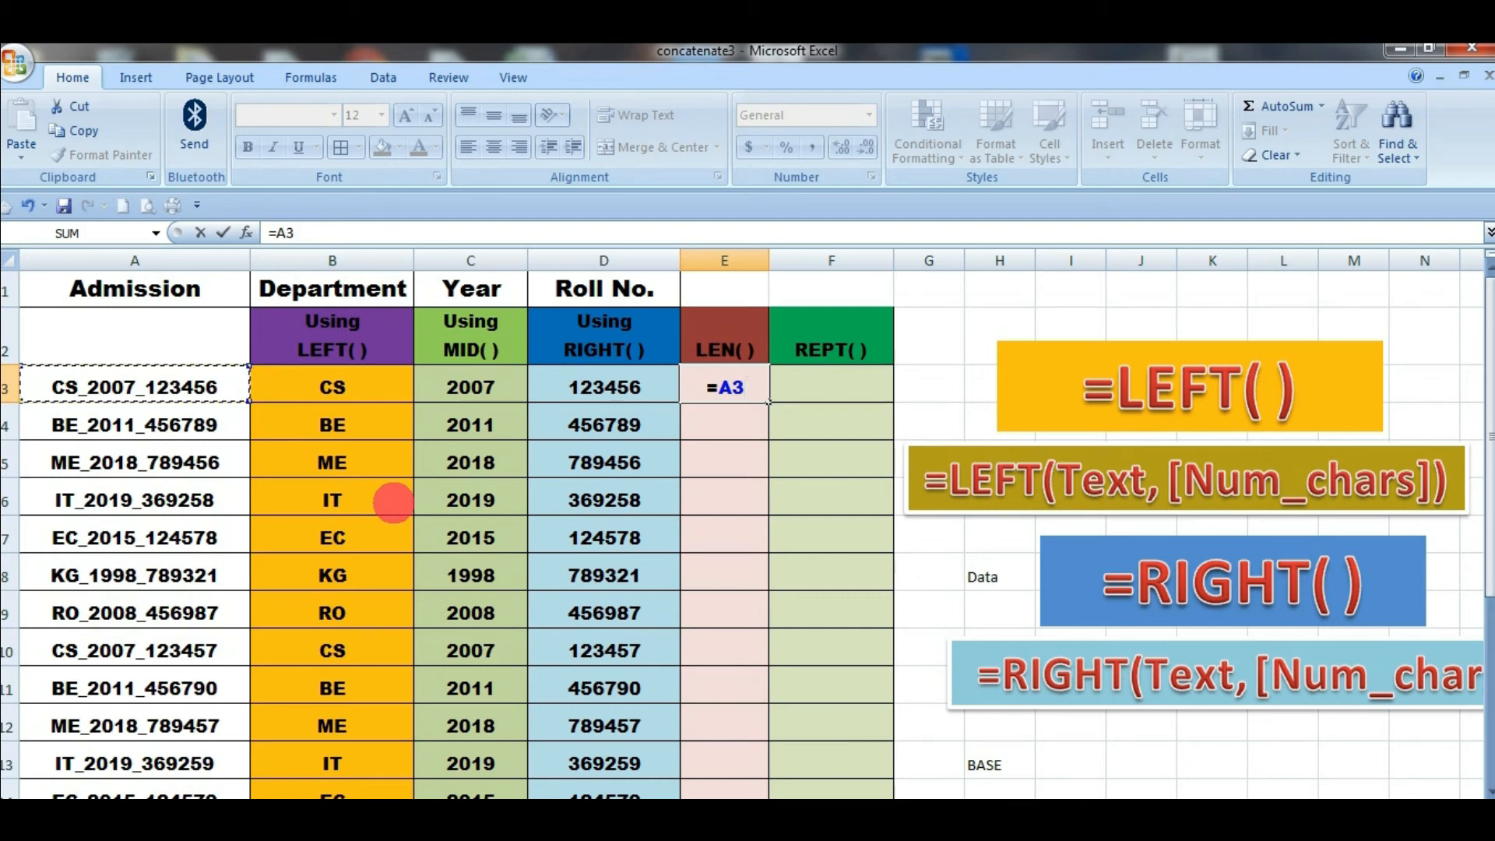
key(BackSpace)
key(BackSpace)
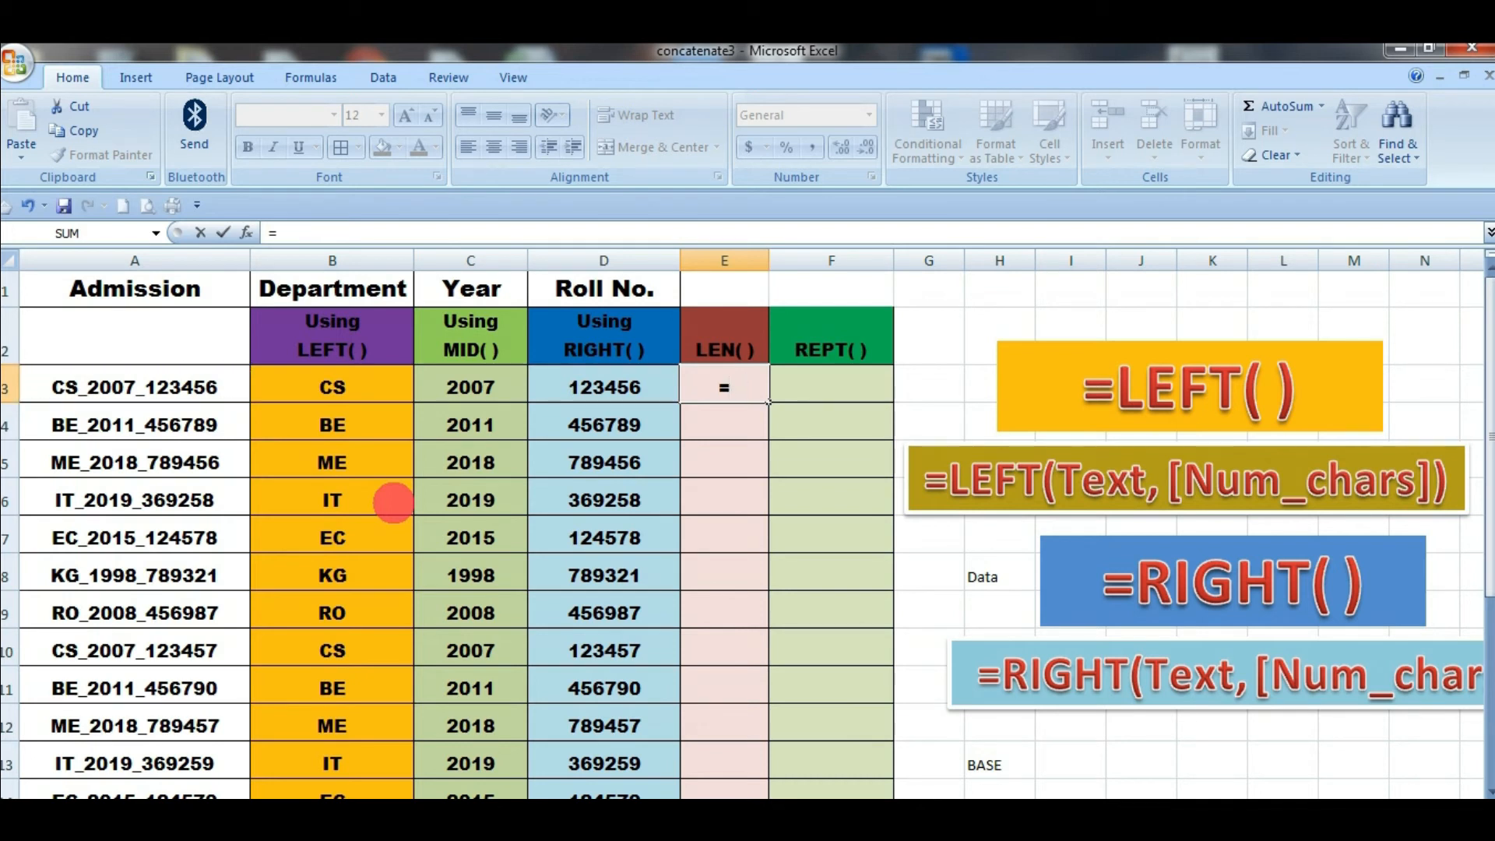
text(len)
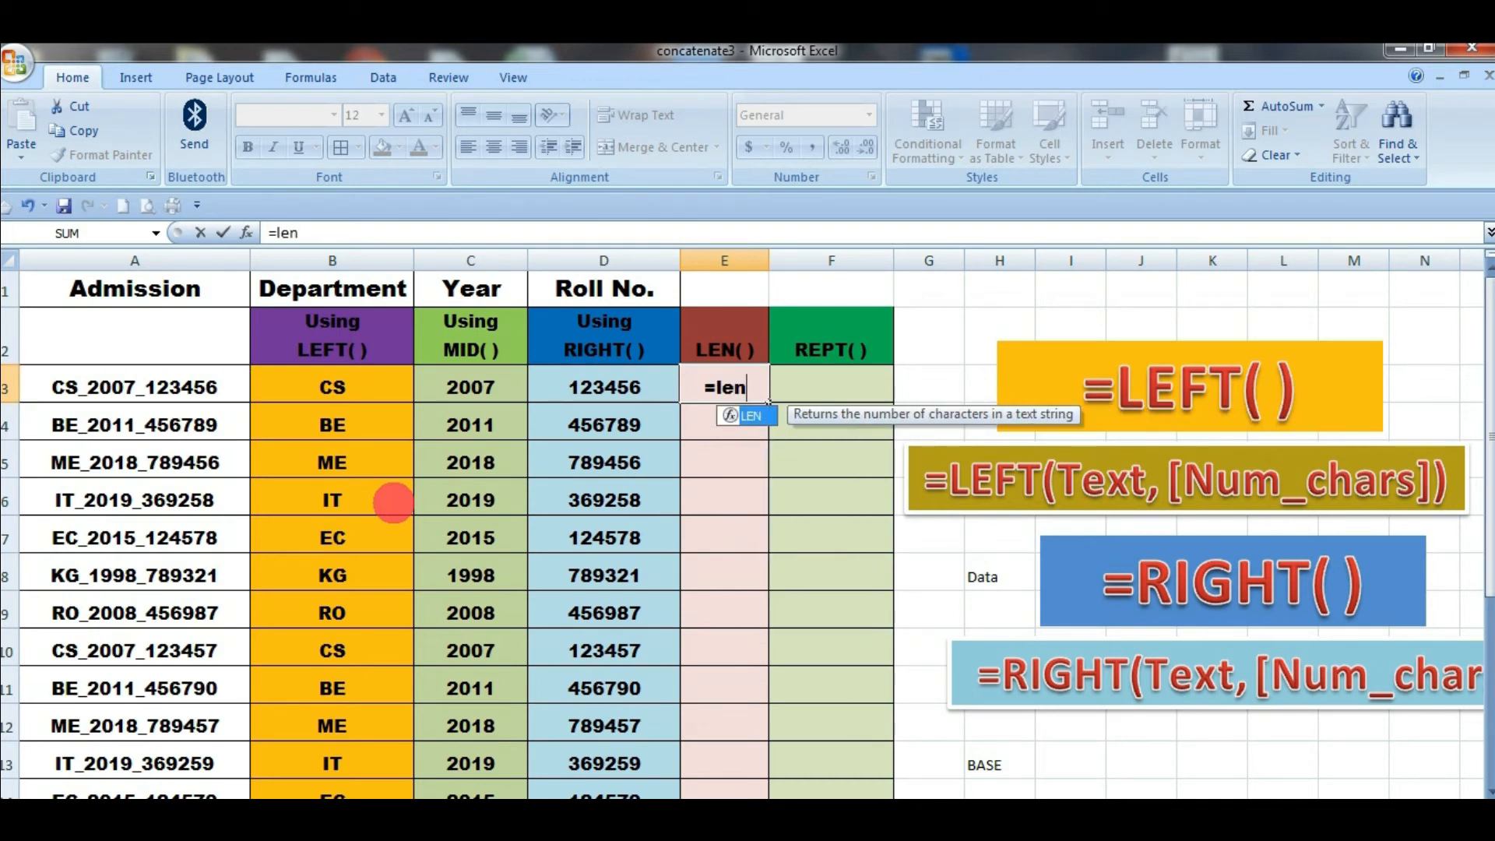
key(Tab)
click(198, 391)
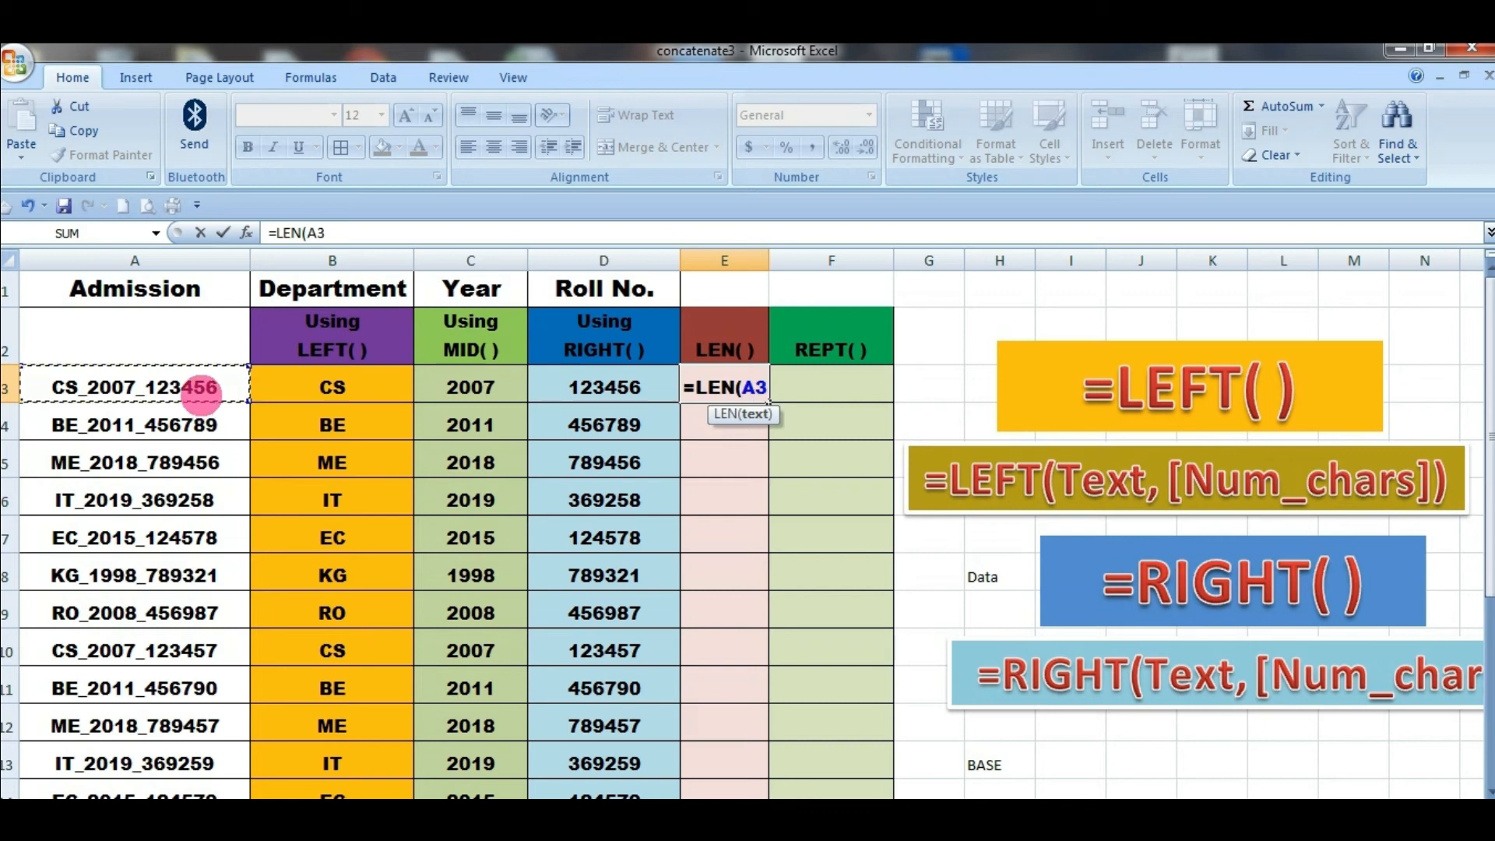
text())
key(Return)
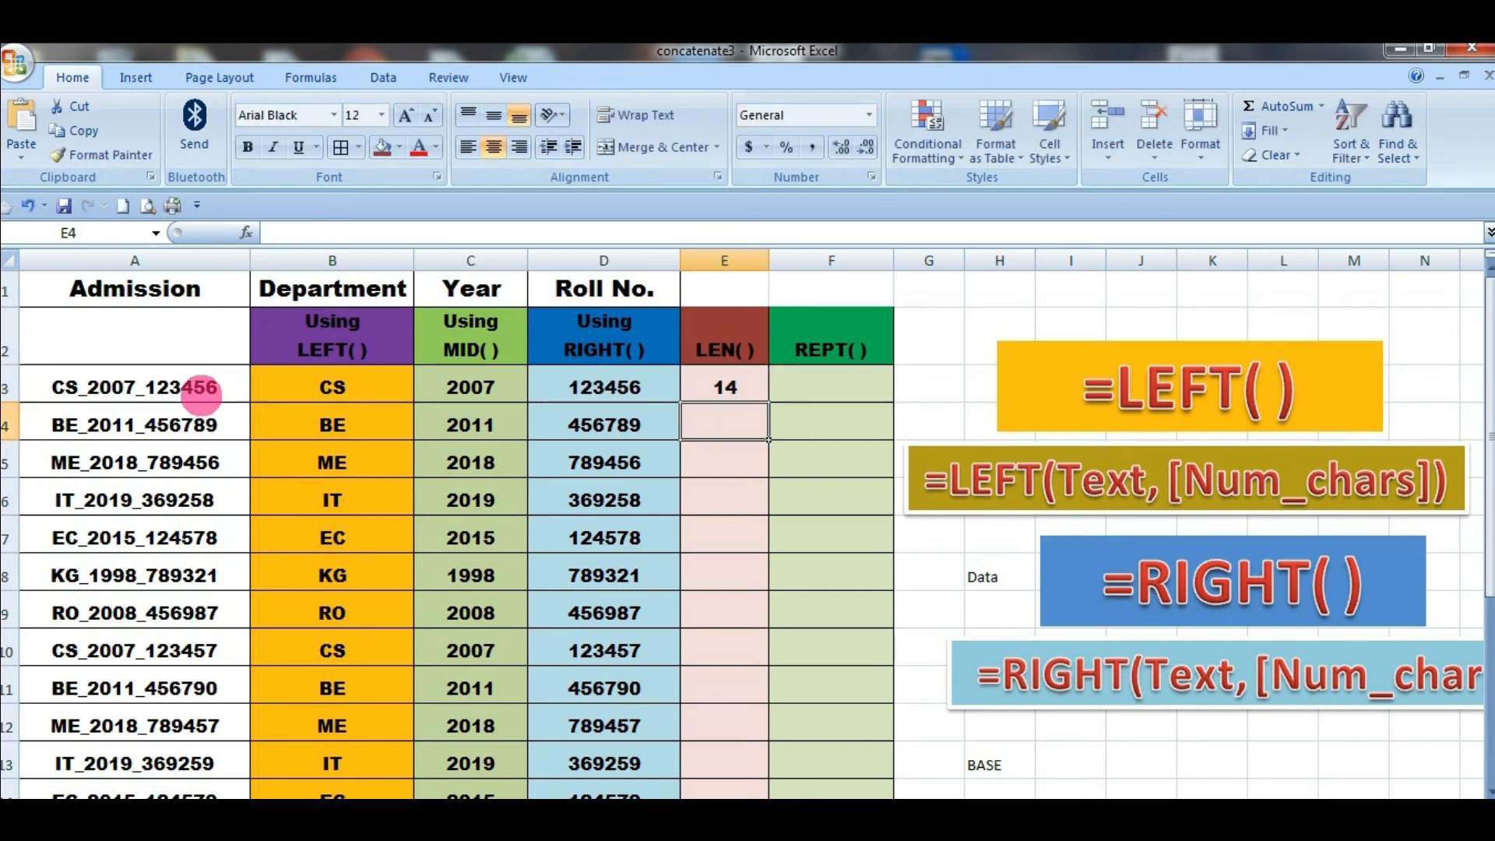
key(Up)
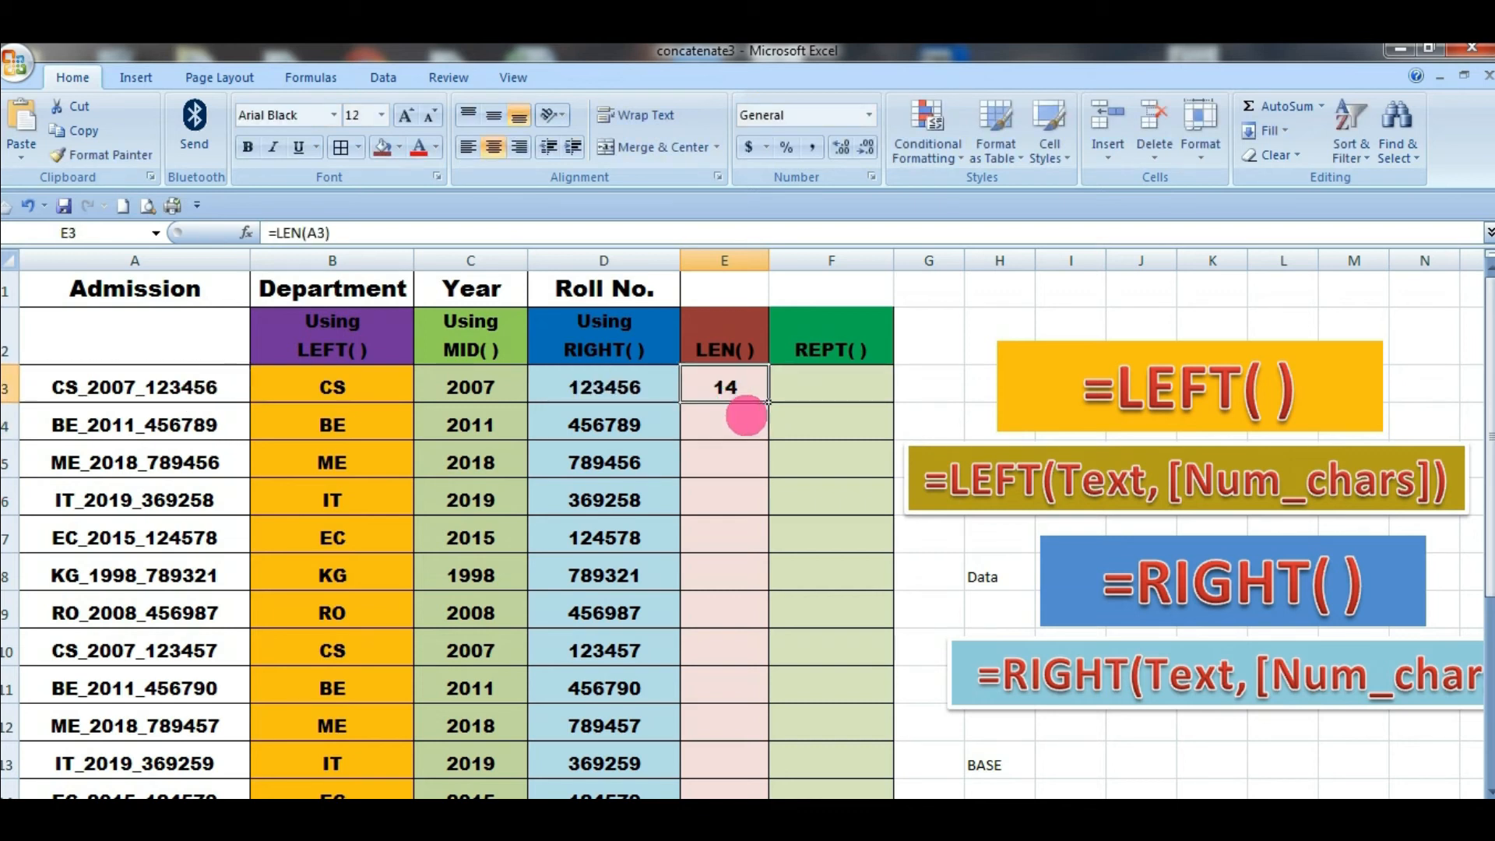
Replace the formula in E3 with =LEN(C3) to count the characters of the first Year value
click(470, 400)
click(715, 498)
drag(713, 356, 723, 388)
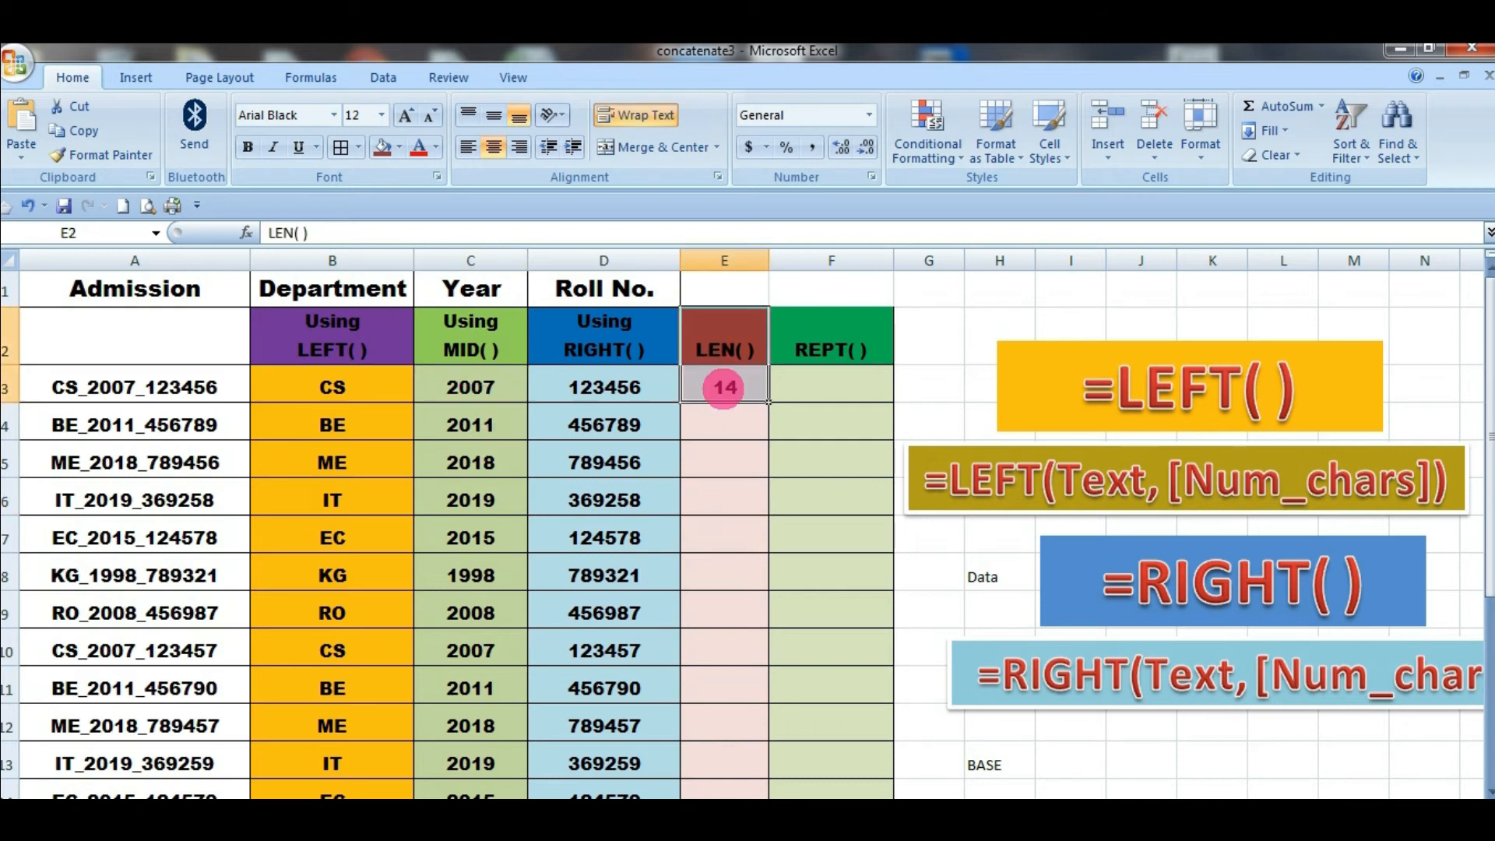
click(724, 387)
key(Delete)
text(=len)
key(Tab)
click(510, 386)
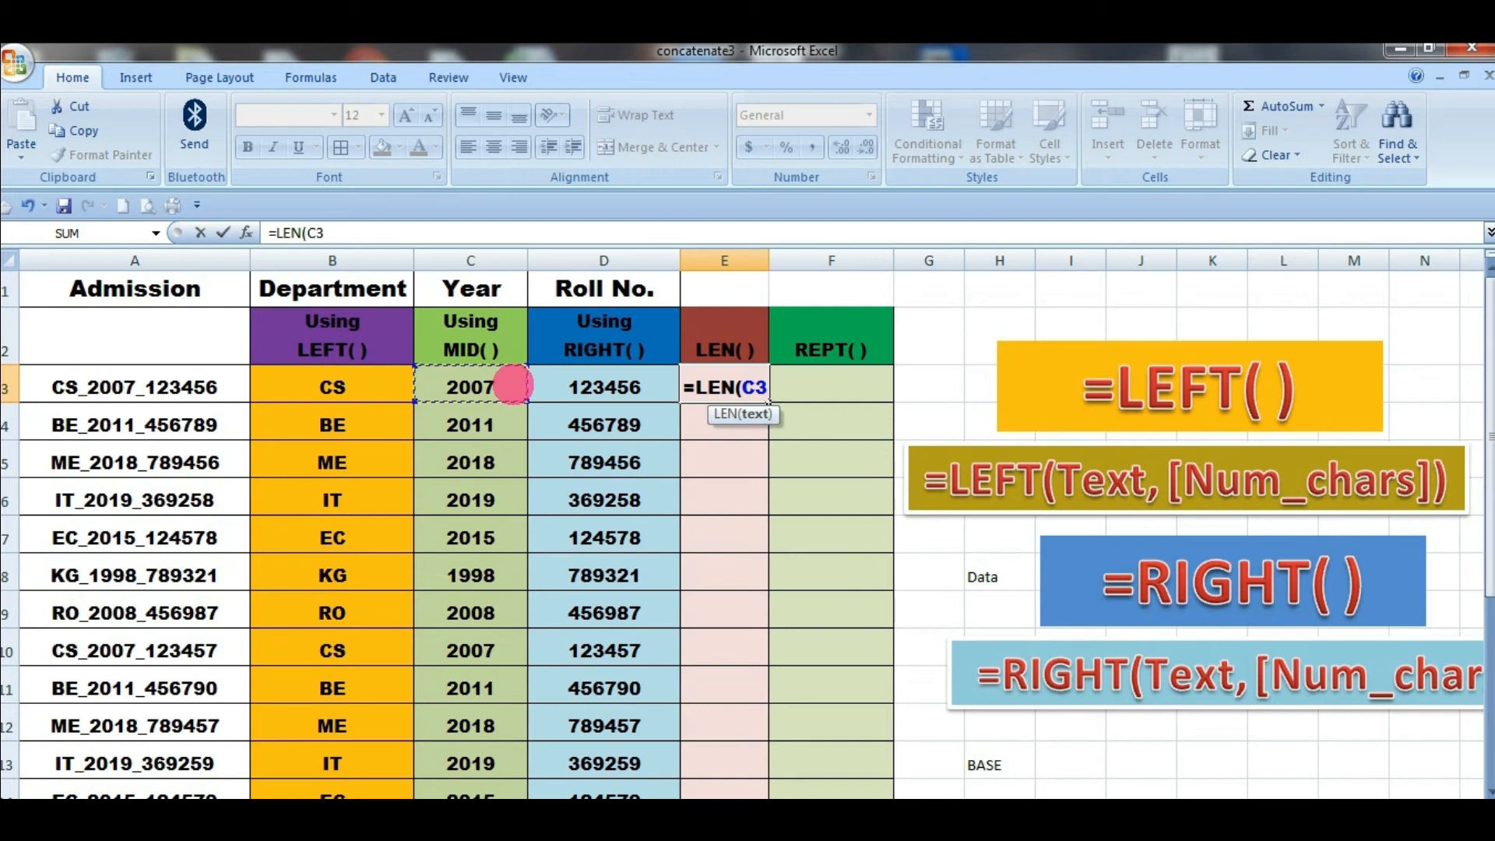
text())
key(Return)
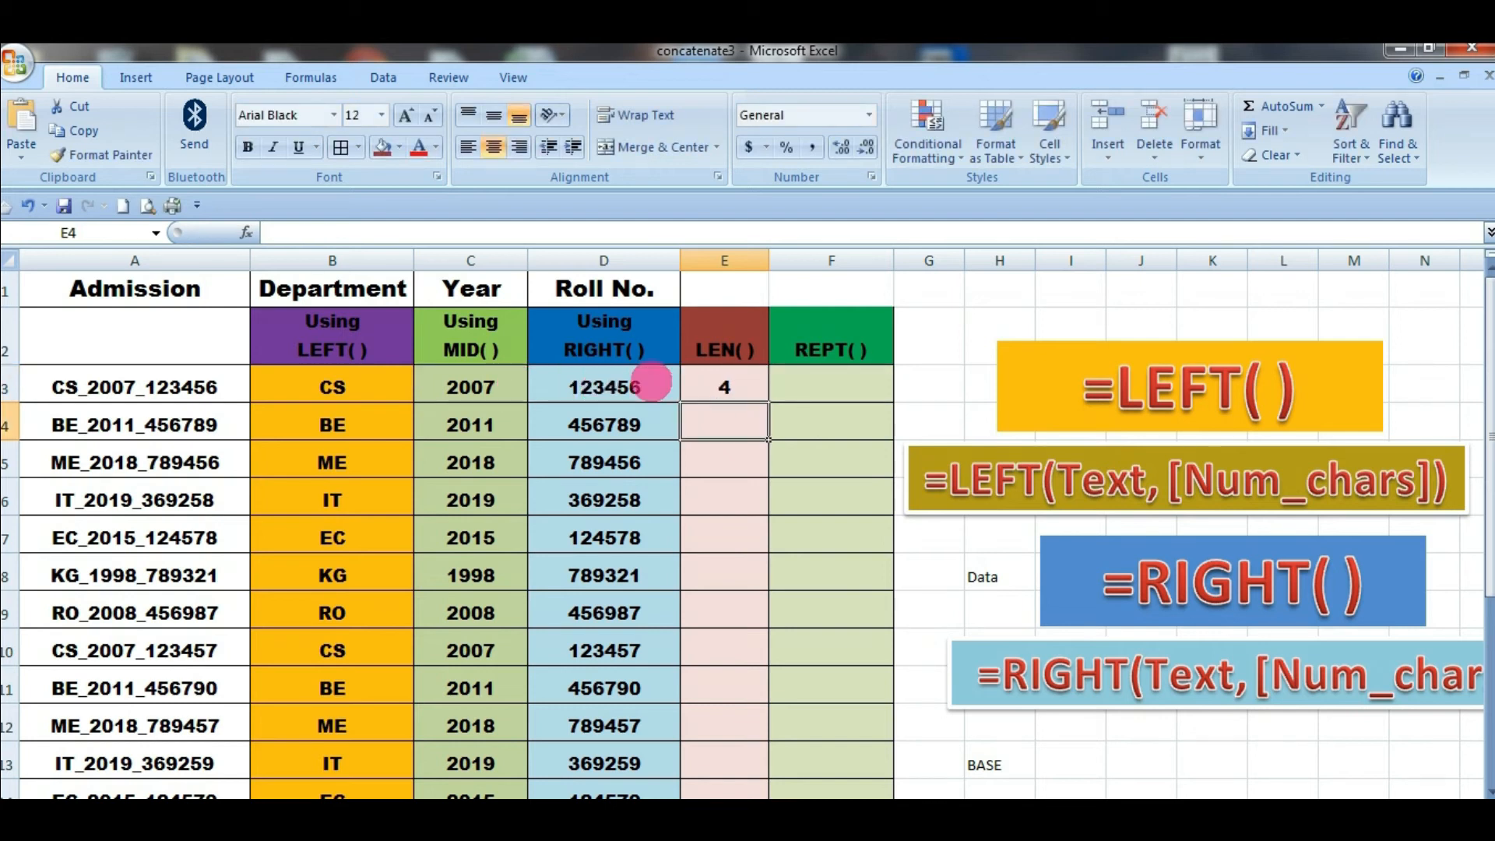
key(Down)
key(Down)
click(734, 401)
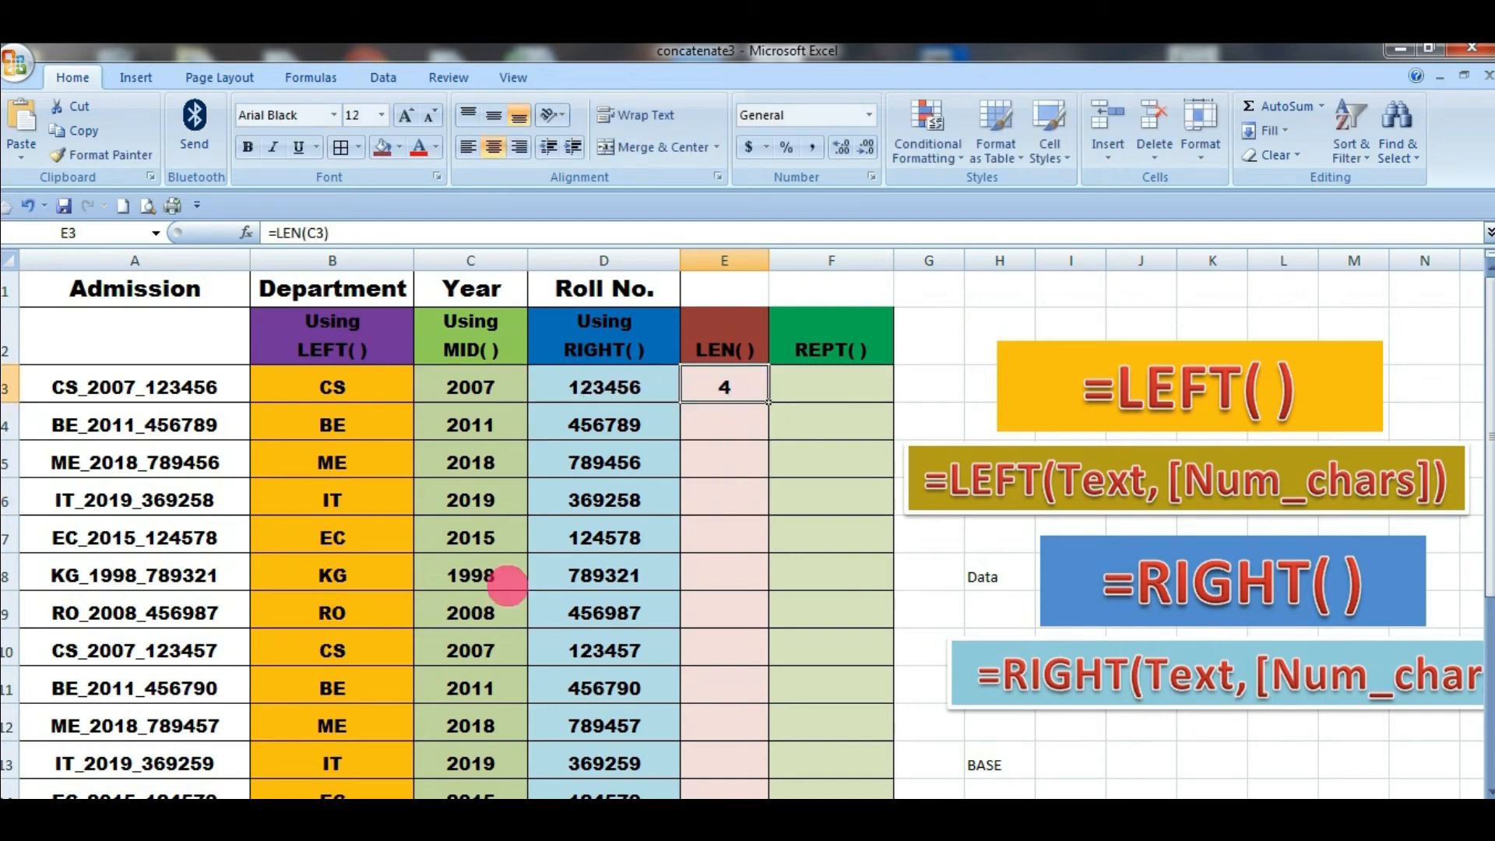
click(751, 490)
click(740, 392)
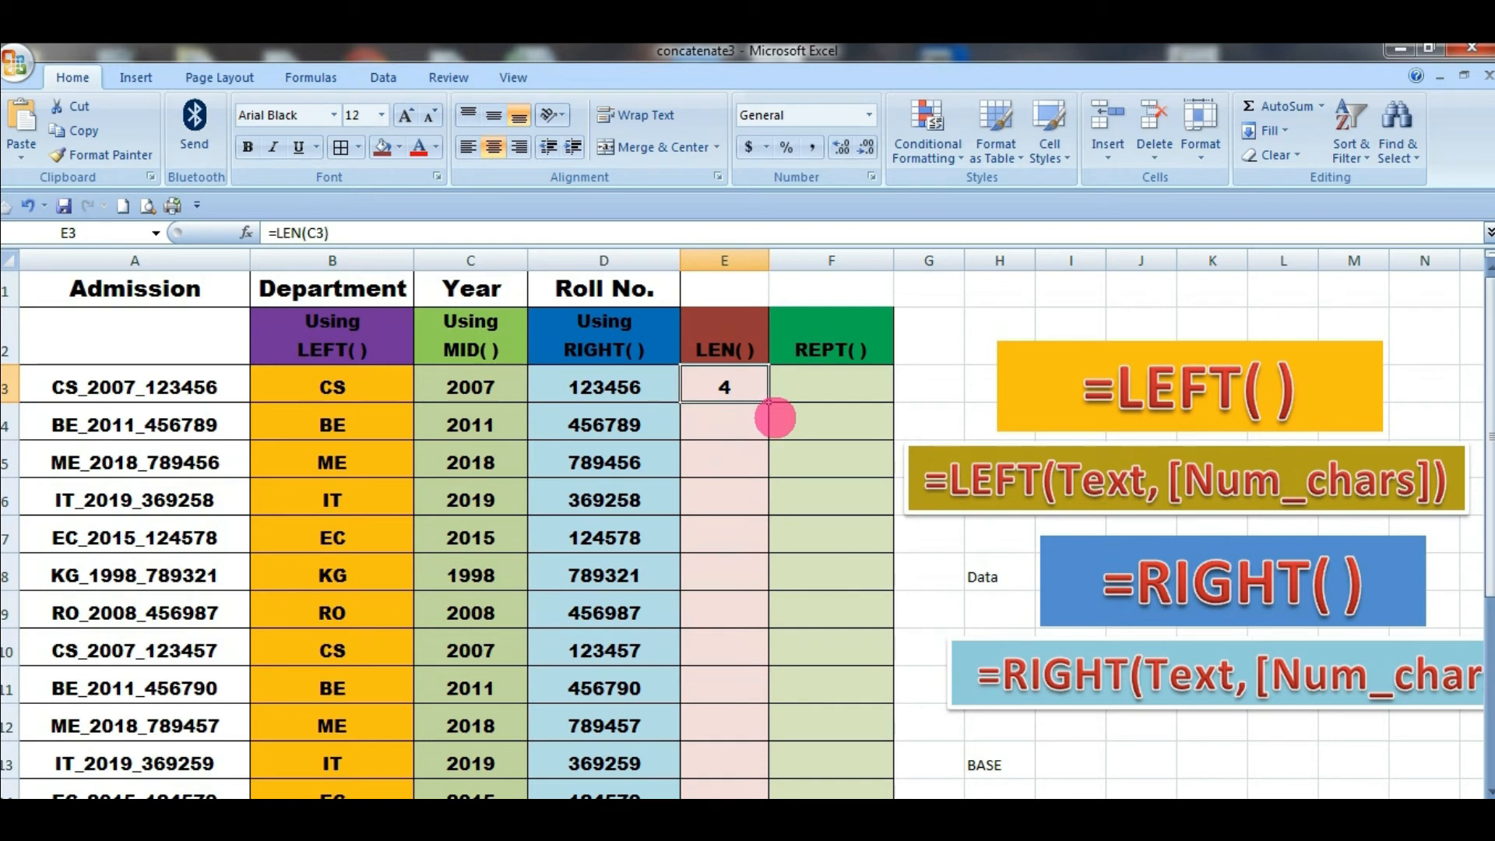
click(733, 486)
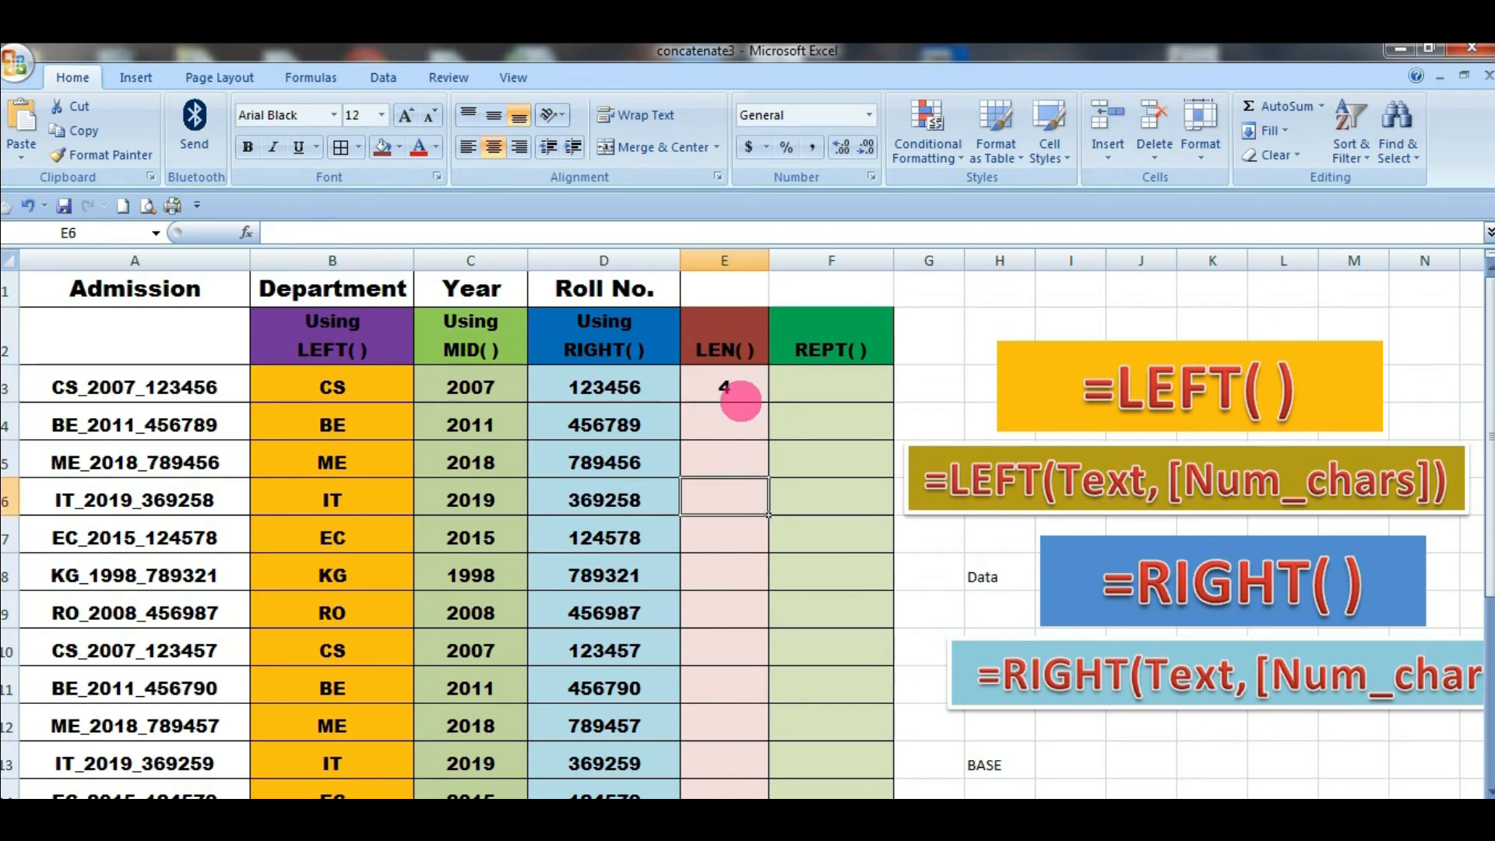
Clear E3 and enter =LEN(A3) so the LEN column counts the characters of the Admission code
click(741, 394)
key(Delete)
text(=)
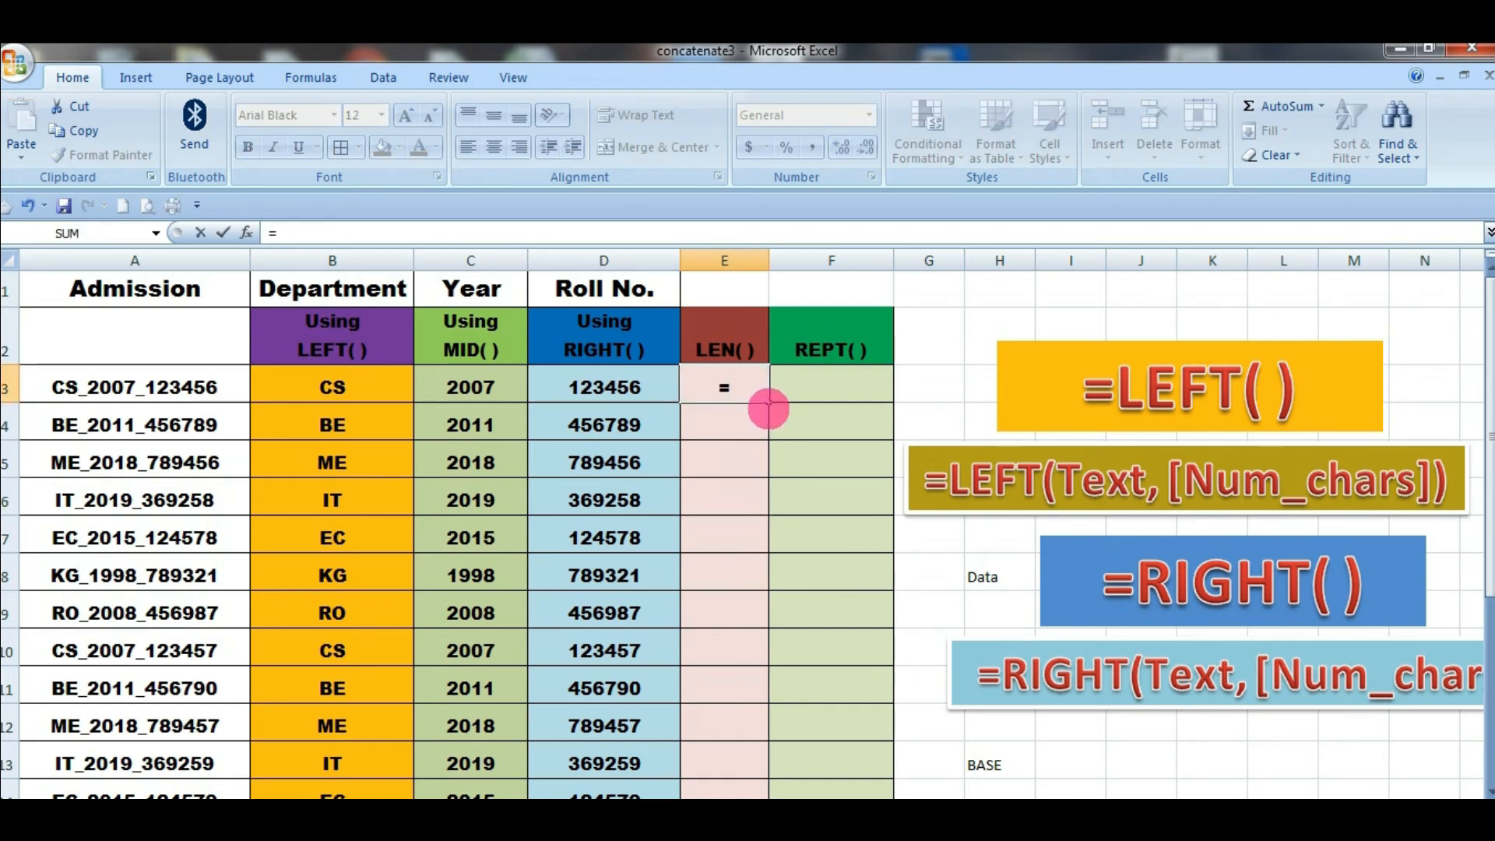
text(len)
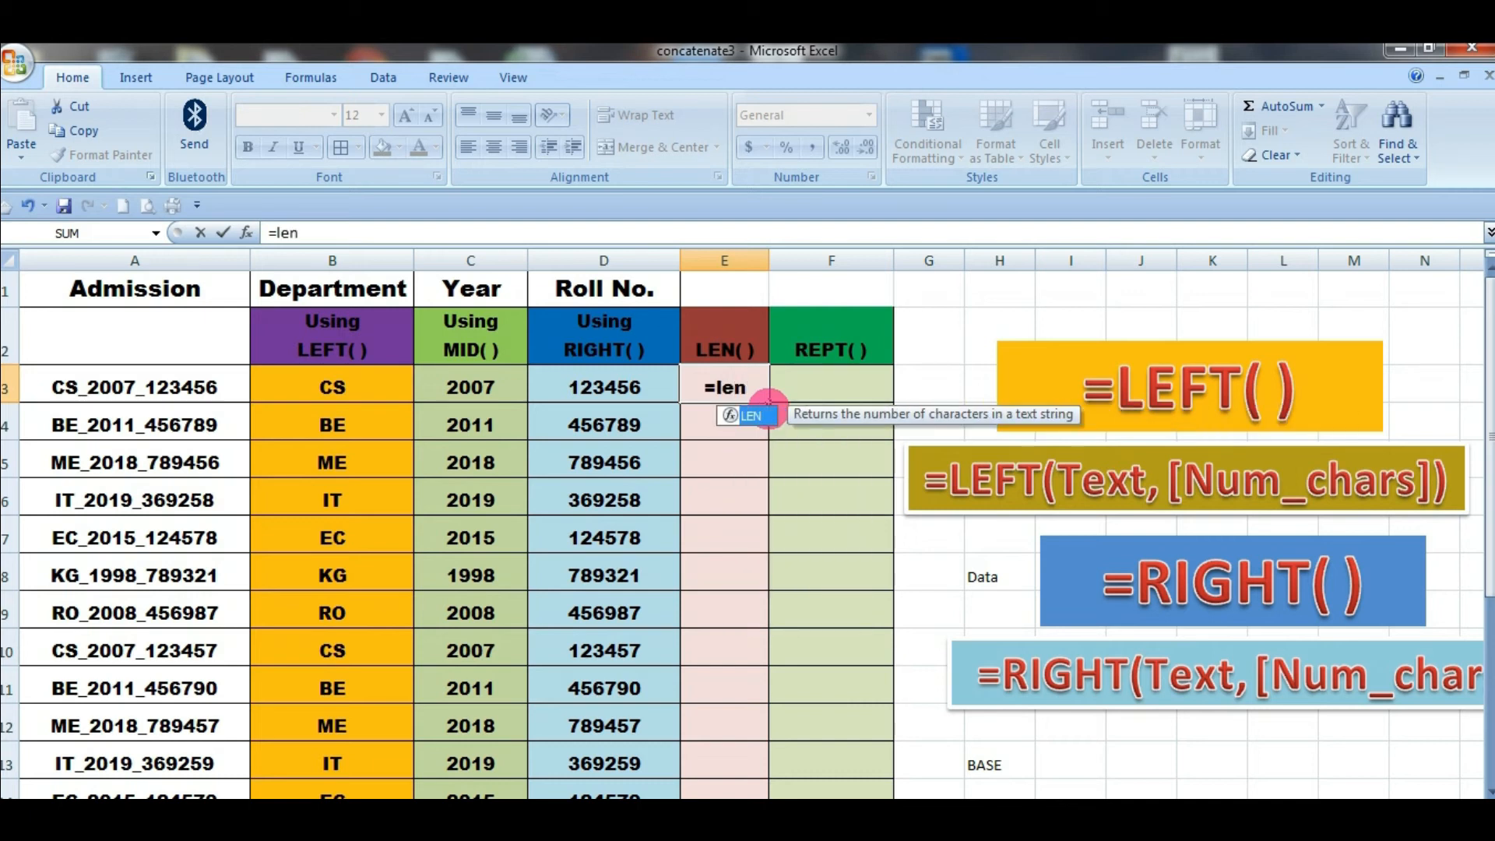
key(Tab)
click(101, 389)
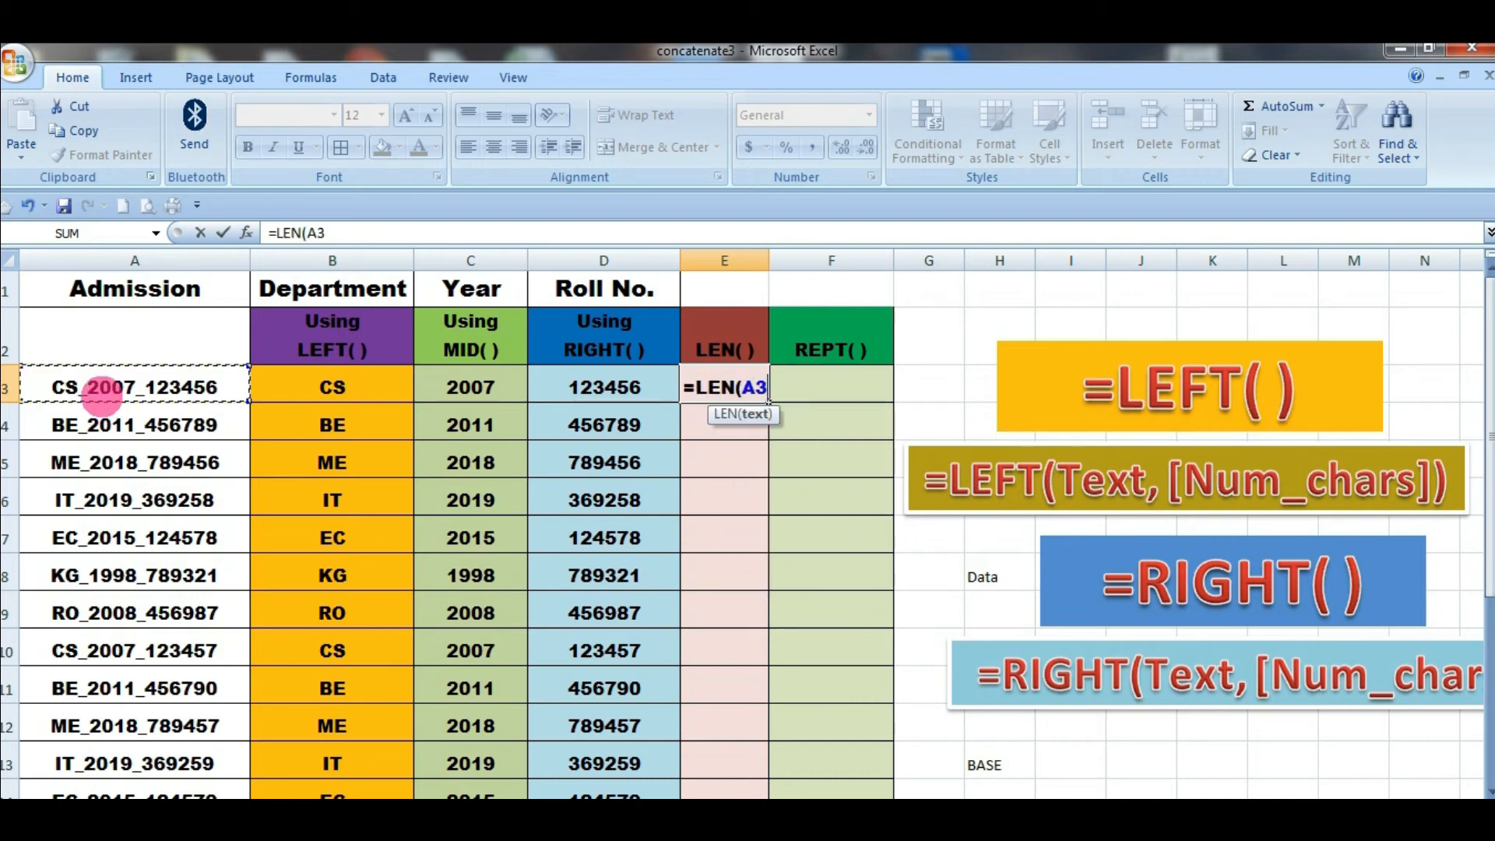
text())
key(Return)
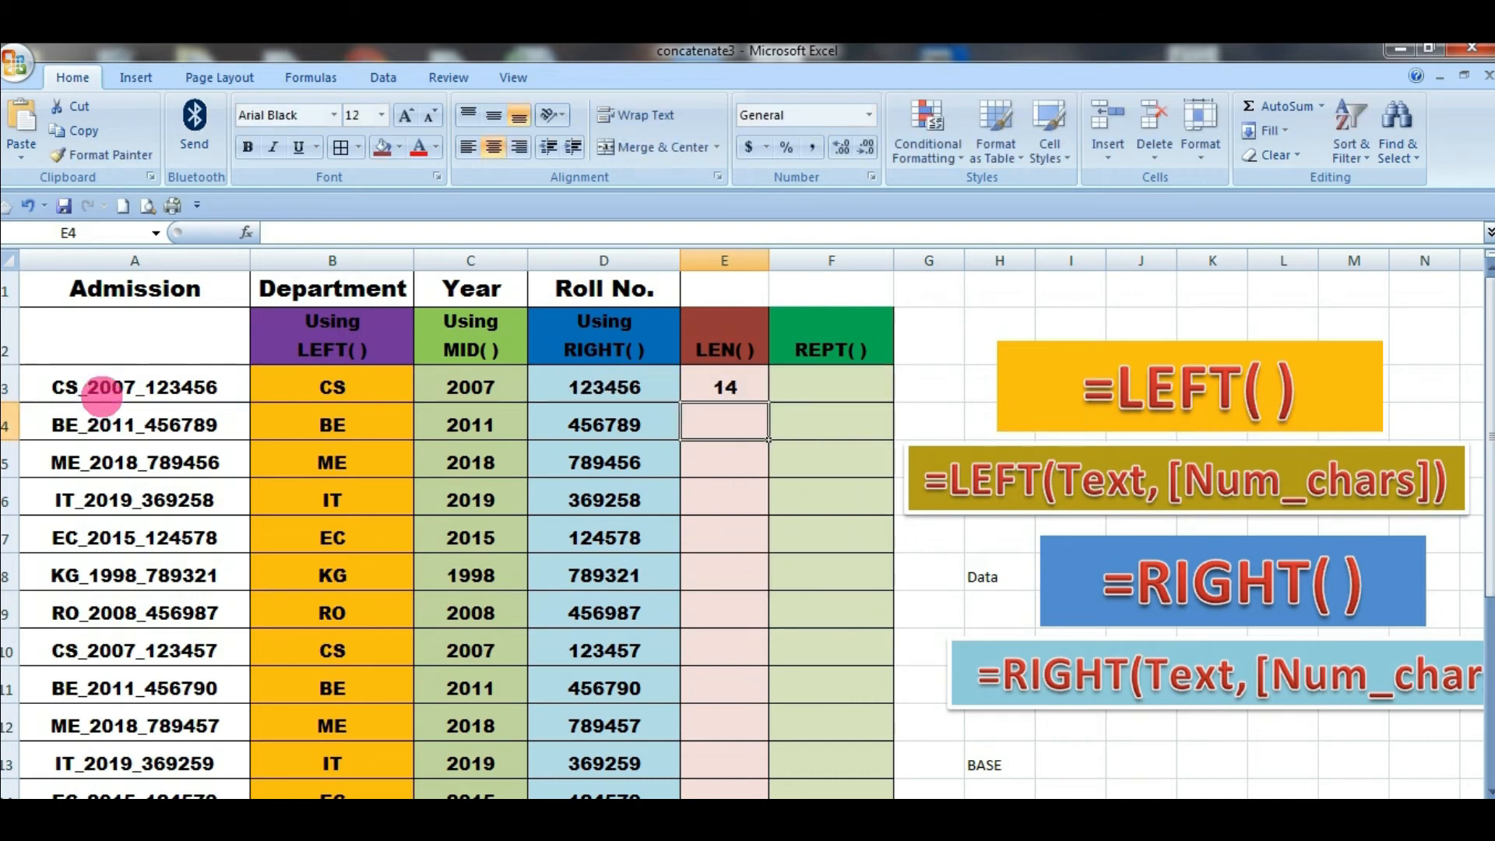
Copy the LEN formula from E3 down the LEN( ) column through row 20
key(shift+Down)
key(shift+Down)
key(shift+Down)
key(shift+Down)
key(shift+Down)
key(shift+Down)
key(shift+Down)
key(shift+Down)
key(shift+Down)
key(shift+Down)
key(shift+Down)
key(shift+Down)
key(shift+Down)
key(shift+Down)
key(shift+Down)
key(shift+Down)
key(shift+Down)
key(shift+Down)
key(shift+Down)
key(shift+Down)
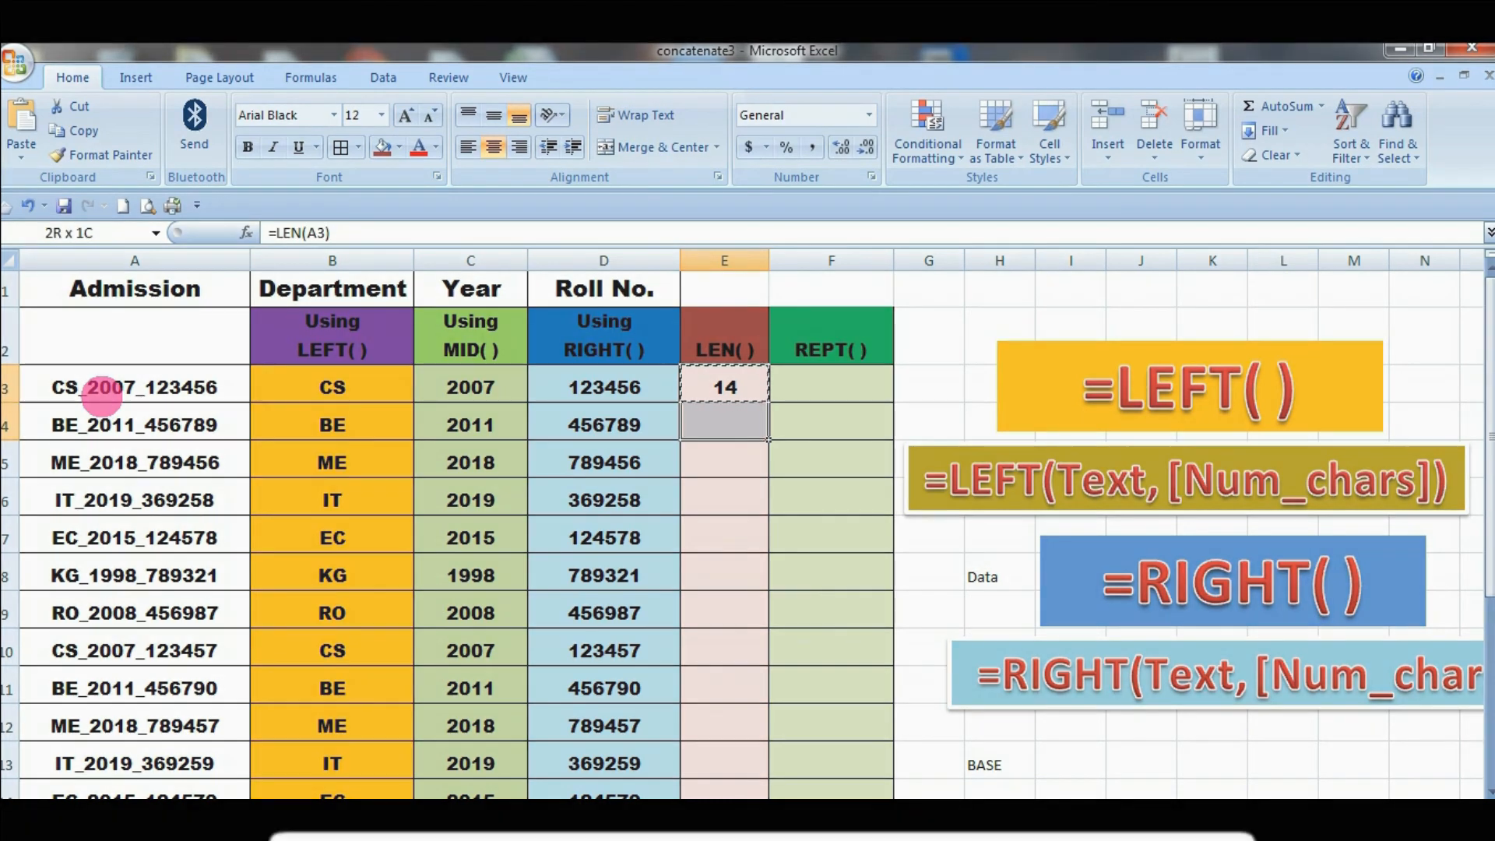
key(shift+Up)
key(shift+Up)
key(shift+Up)
key(shift+Up)
key(shift+Up)
key(shift+Up)
key(shift+Up)
key(shift+Up)
key(shift+Down)
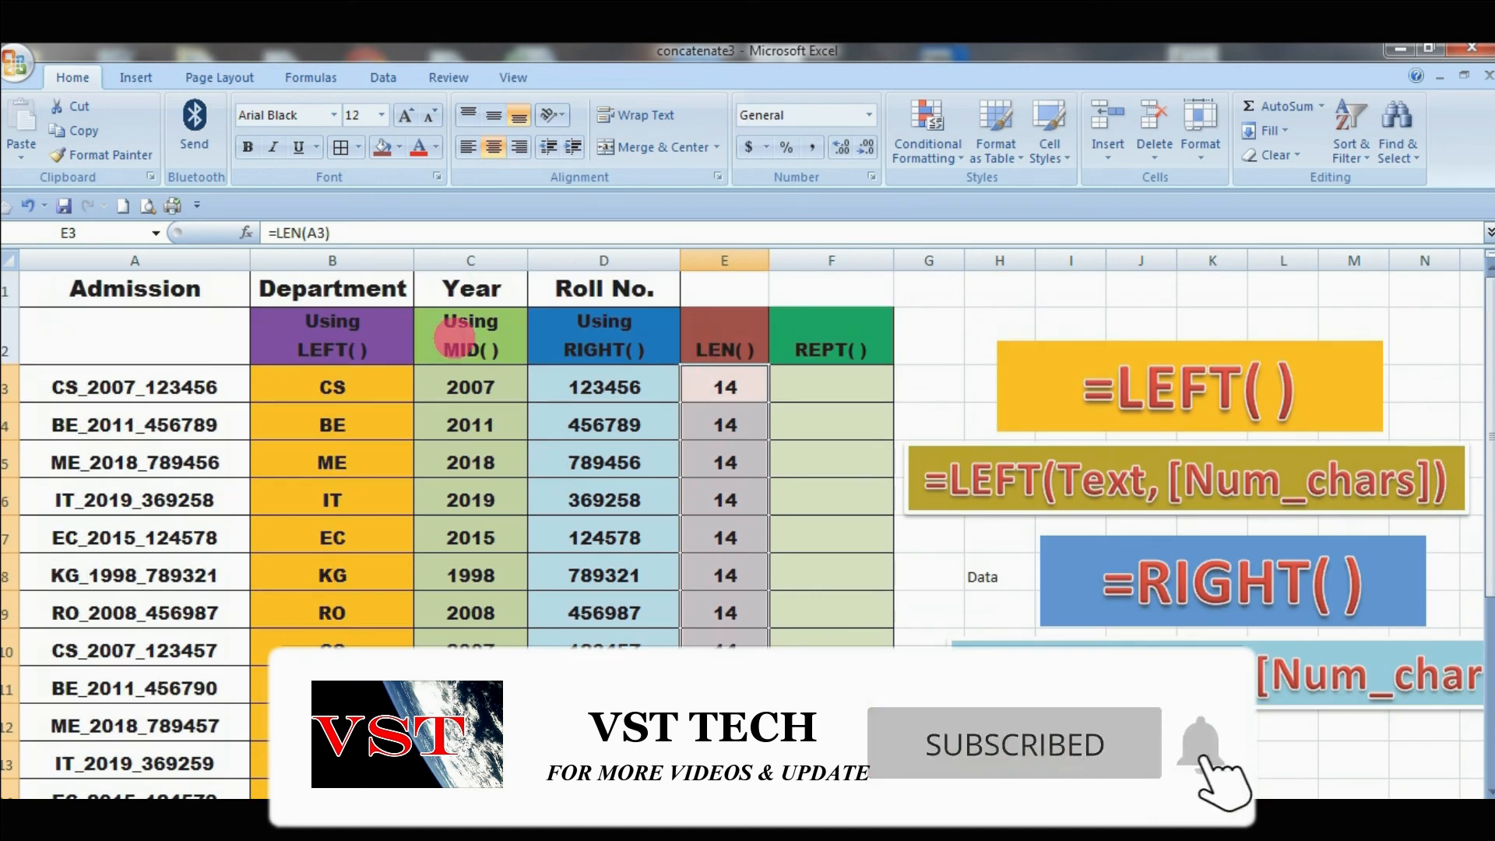
Turn on filtering for the row 2 headers, check the values in the LEN( ) filter list and cancel it
click(374, 337)
click(379, 78)
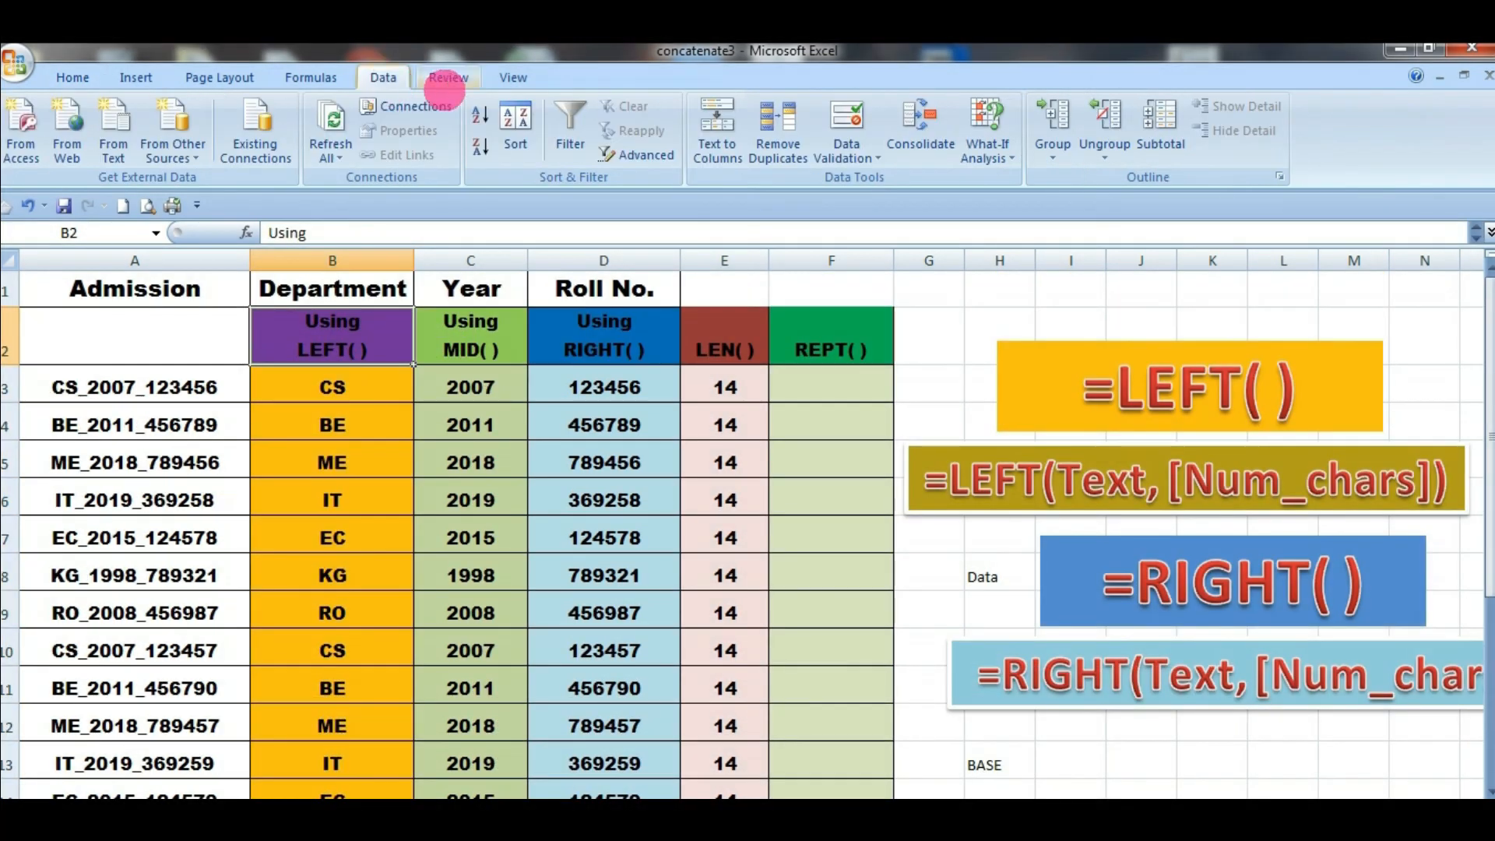
click(571, 132)
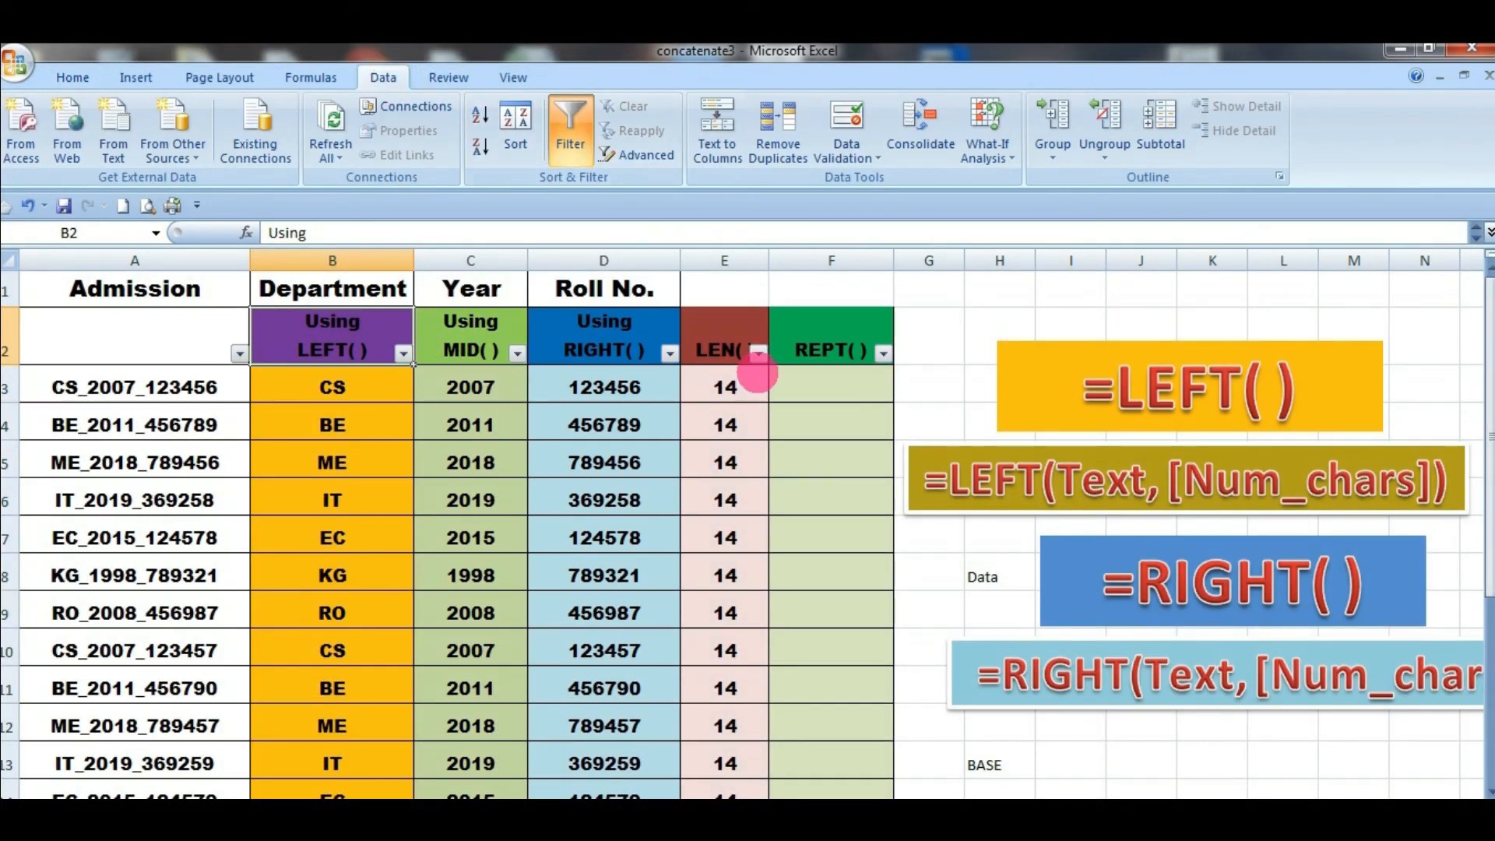
click(758, 353)
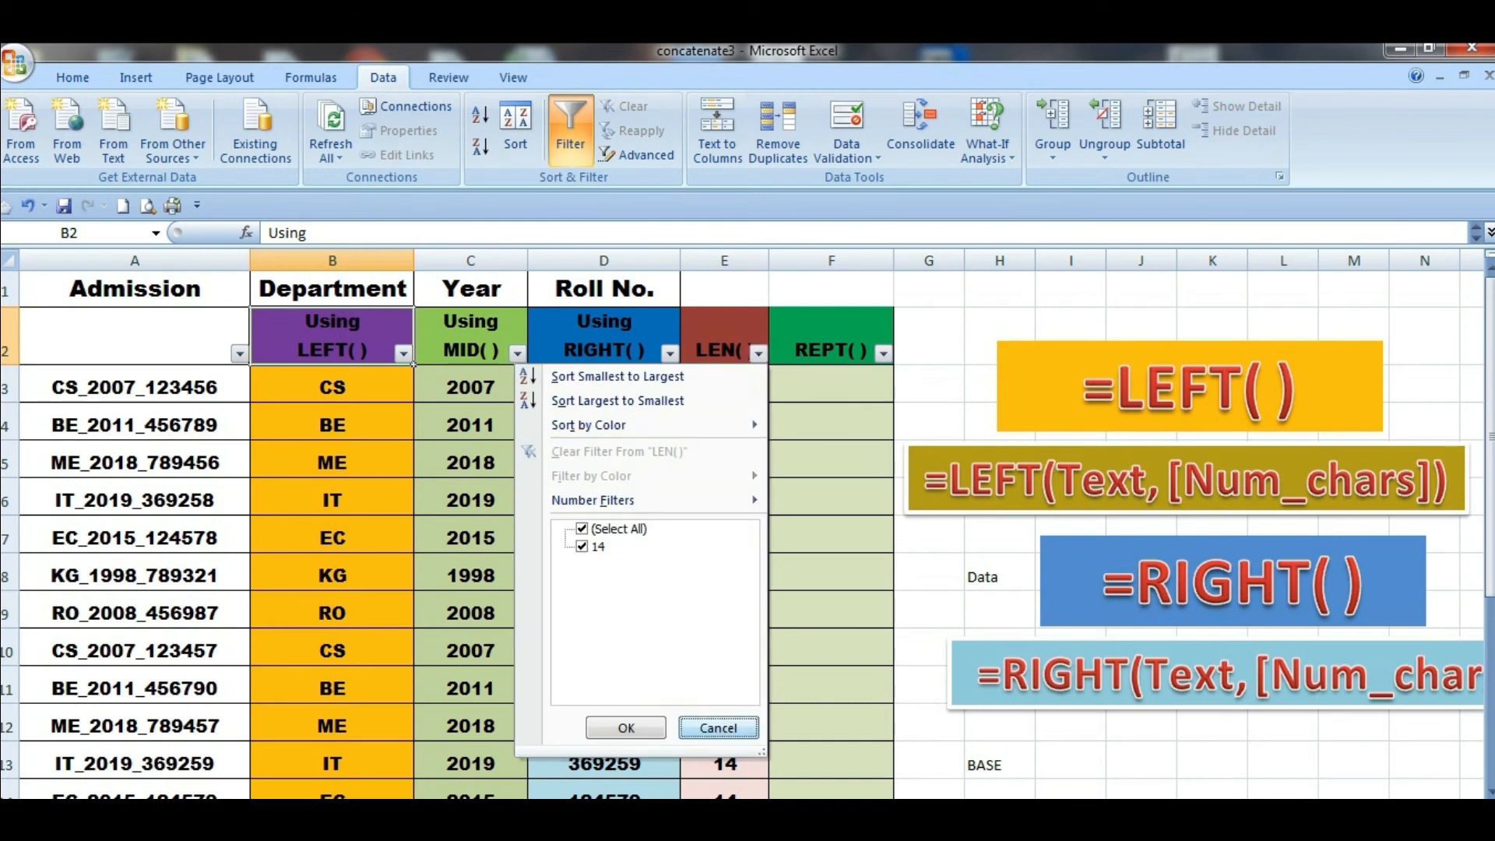
click(718, 728)
Append 555 to the end of the Admission code in A5 and select its LEN cell E5
click(222, 463)
drag(249, 477, 249, 490)
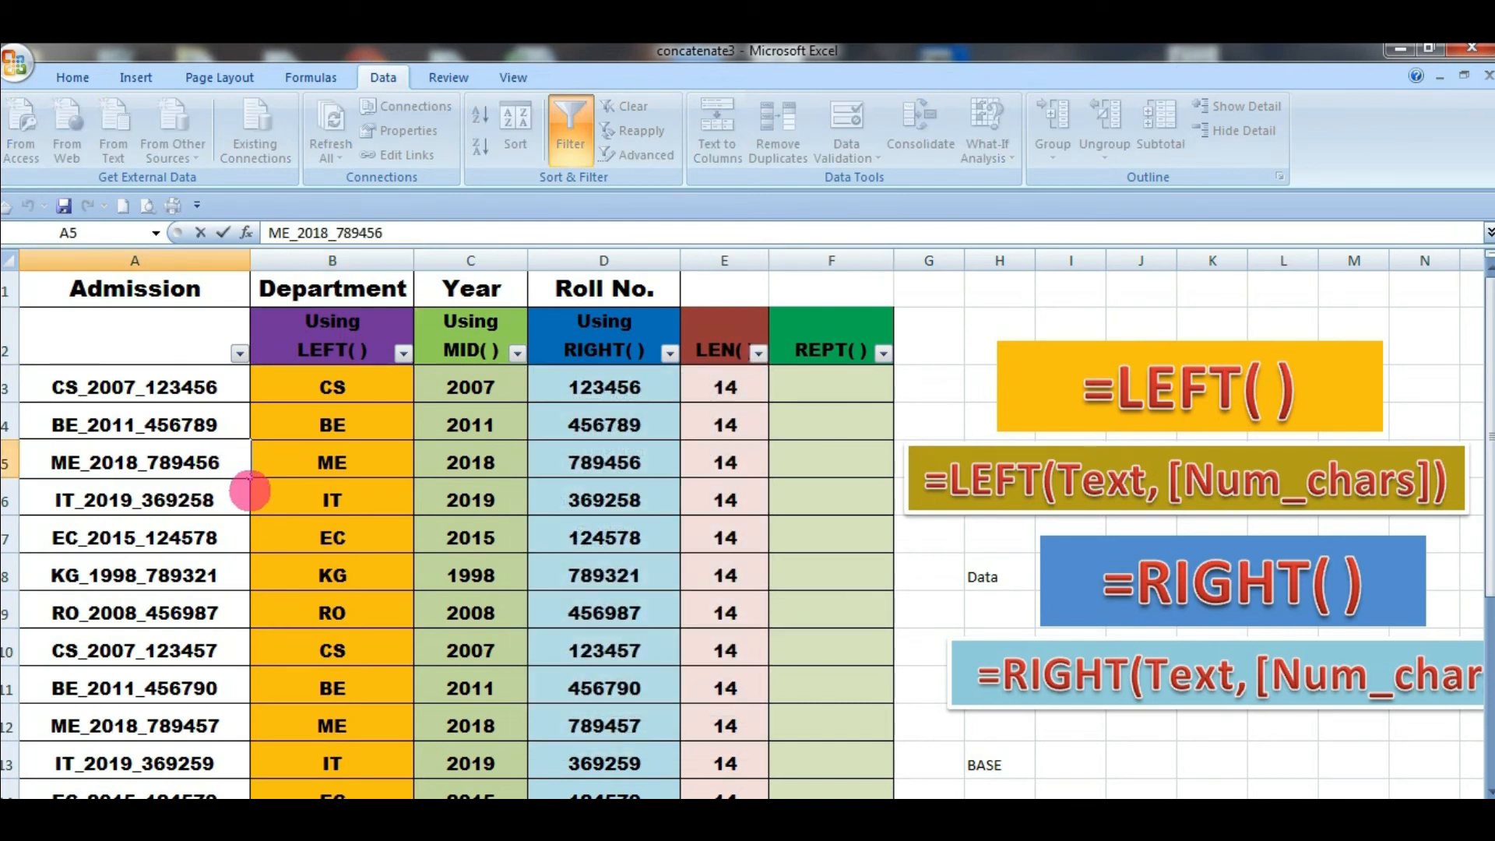
text(555)
click(360, 574)
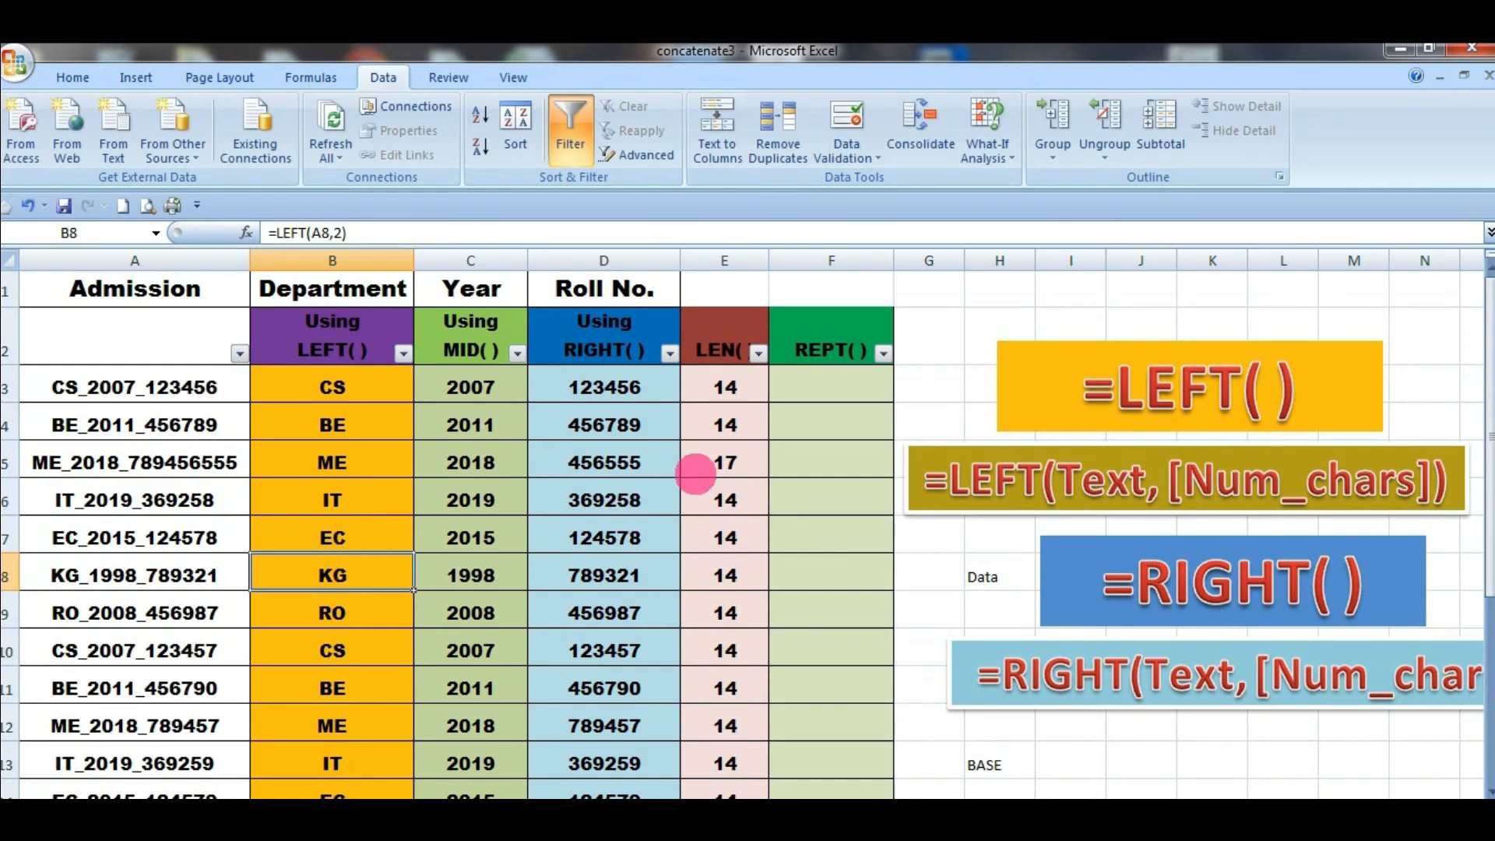
click(715, 463)
Delete the digits 124 after the second underscore of the Admission code in A7 and select E7
double_click(148, 537)
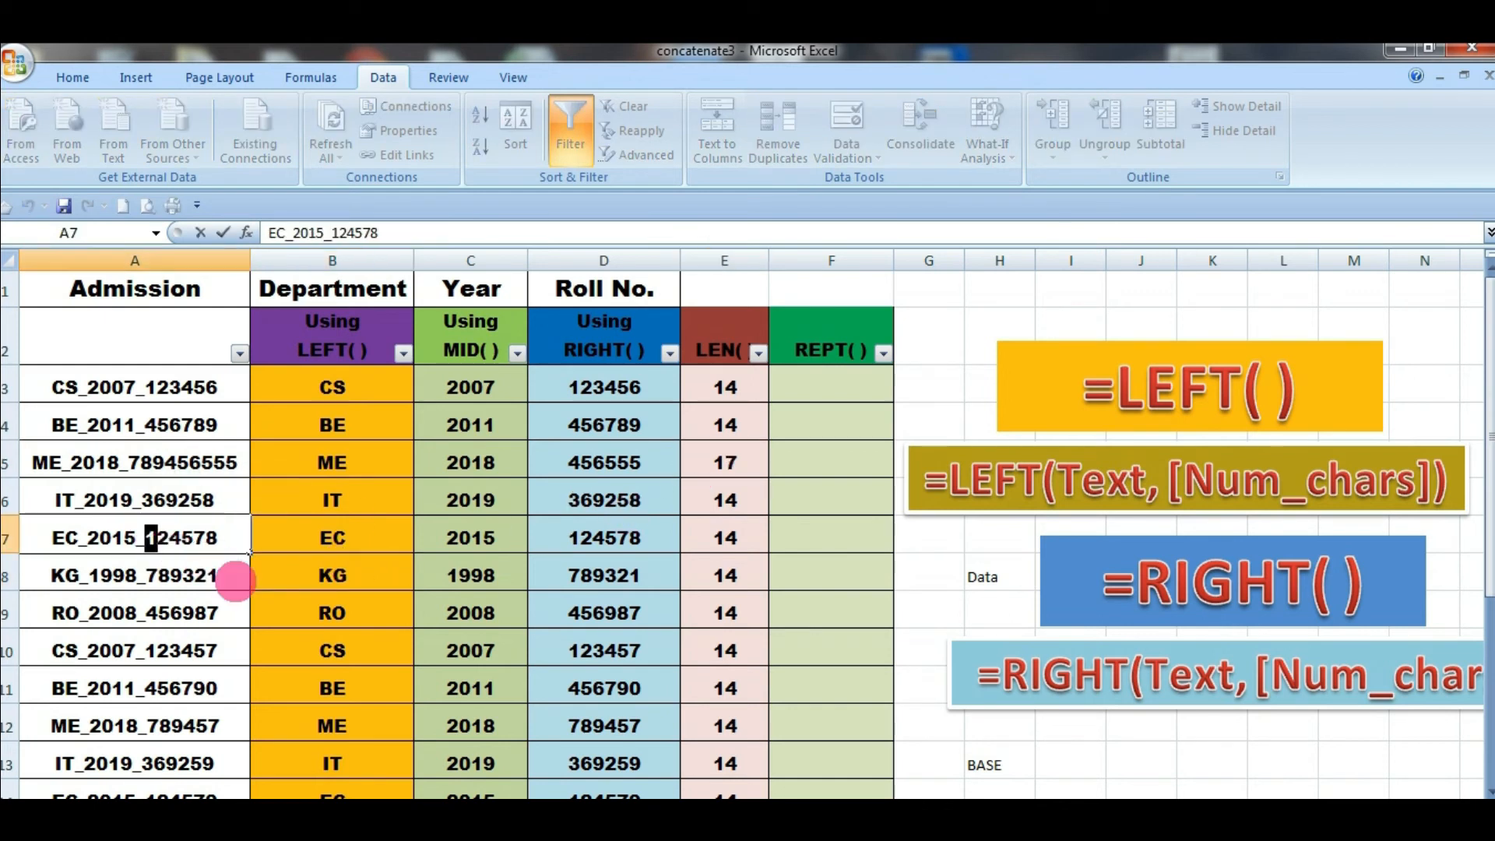
key(Delete)
key(Delete)
key(Delete)
click(732, 537)
Filter the LEN( ) column to exclude 14, keeping 11 and 17, and turn the table's filtering back off
click(758, 352)
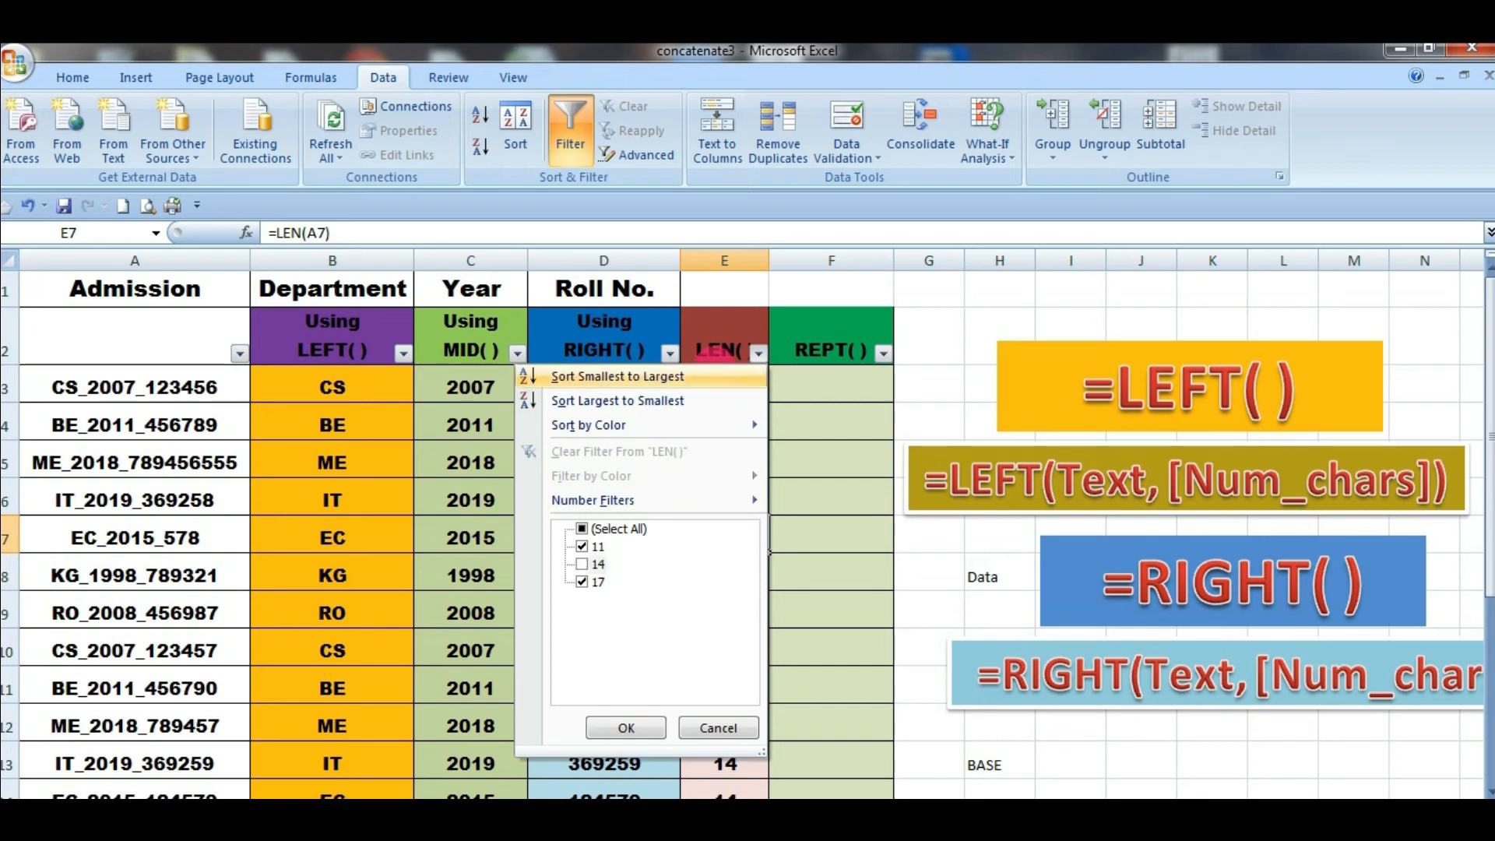
click(626, 727)
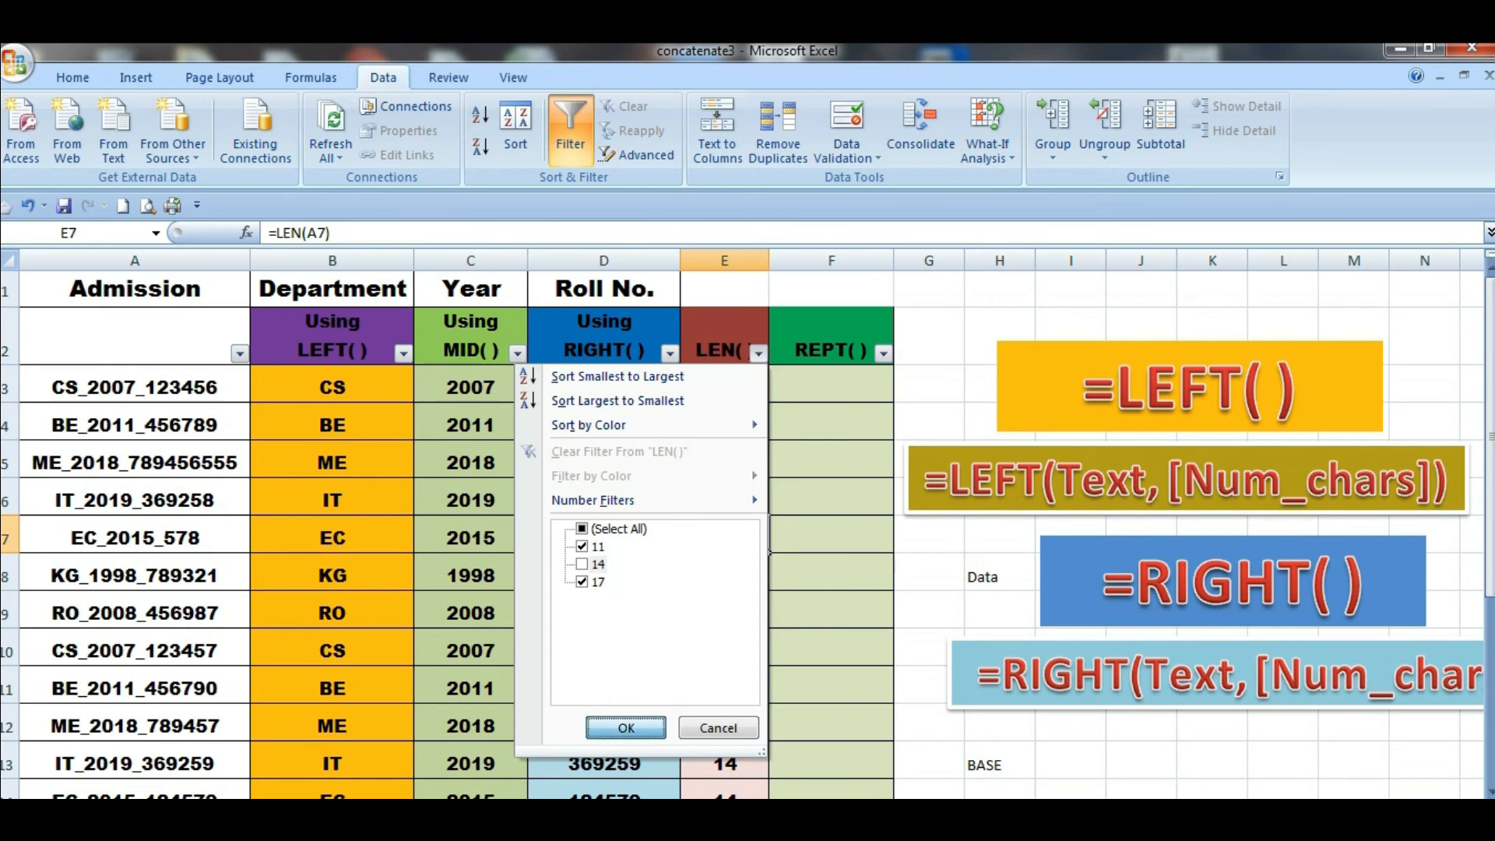
click(218, 394)
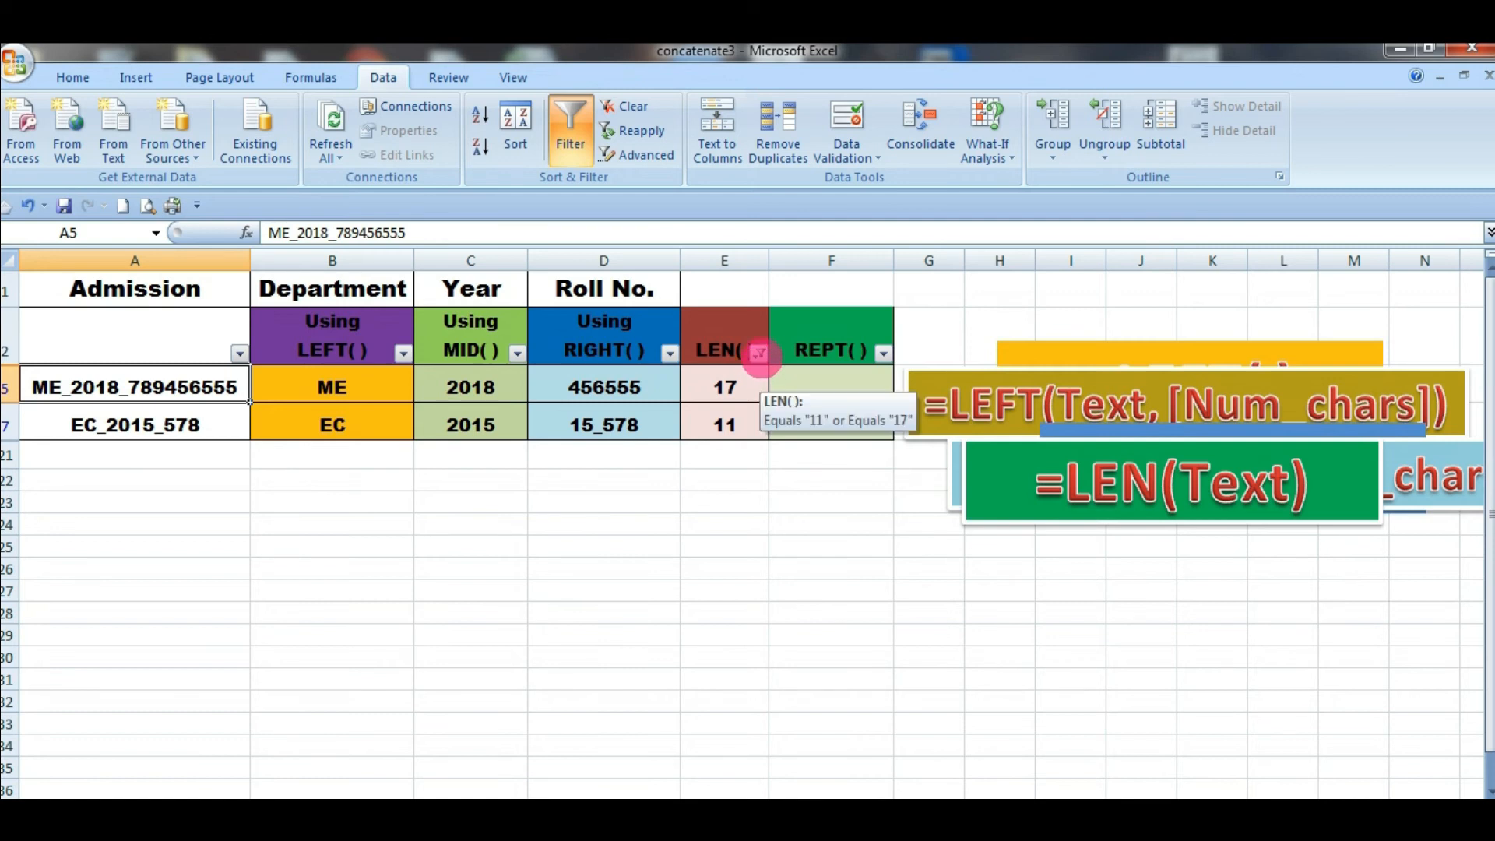
click(573, 132)
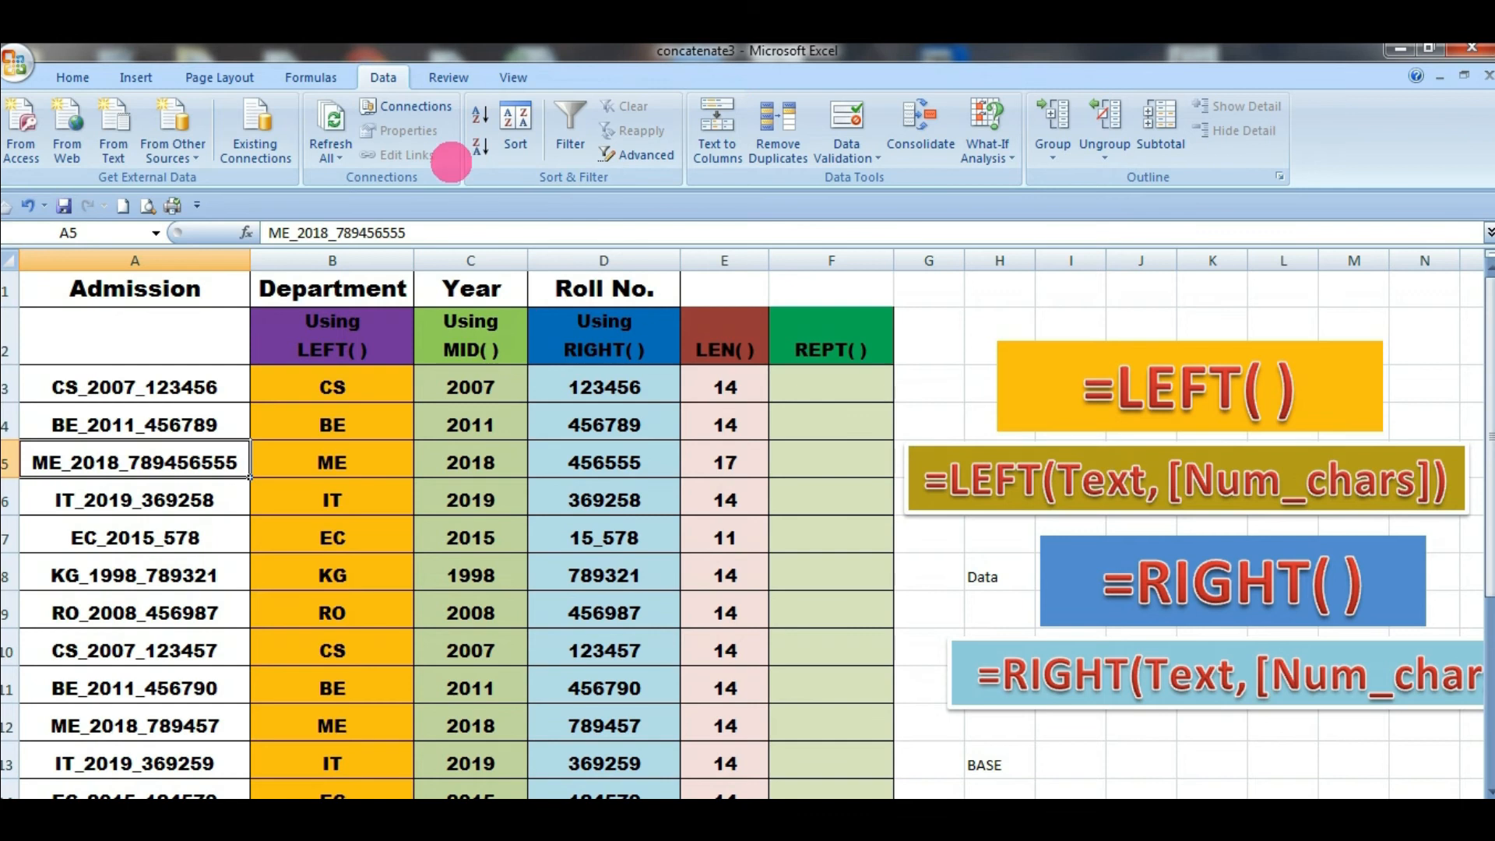
Widen the REPT( ) column F slightly and check the formulas in C3 and B3
click(863, 518)
click(834, 387)
drag(894, 261, 909, 261)
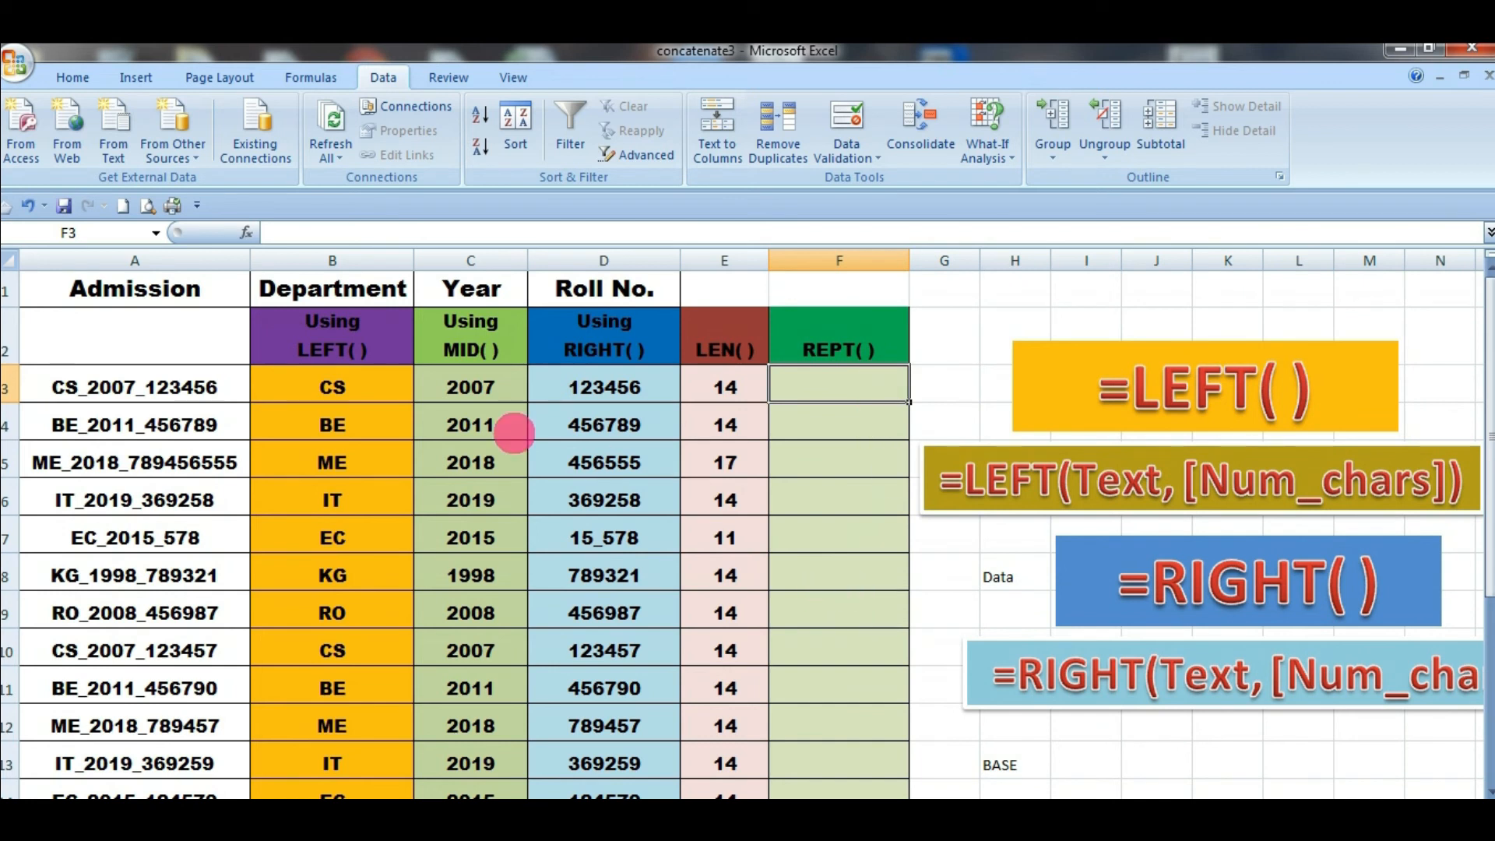
click(493, 390)
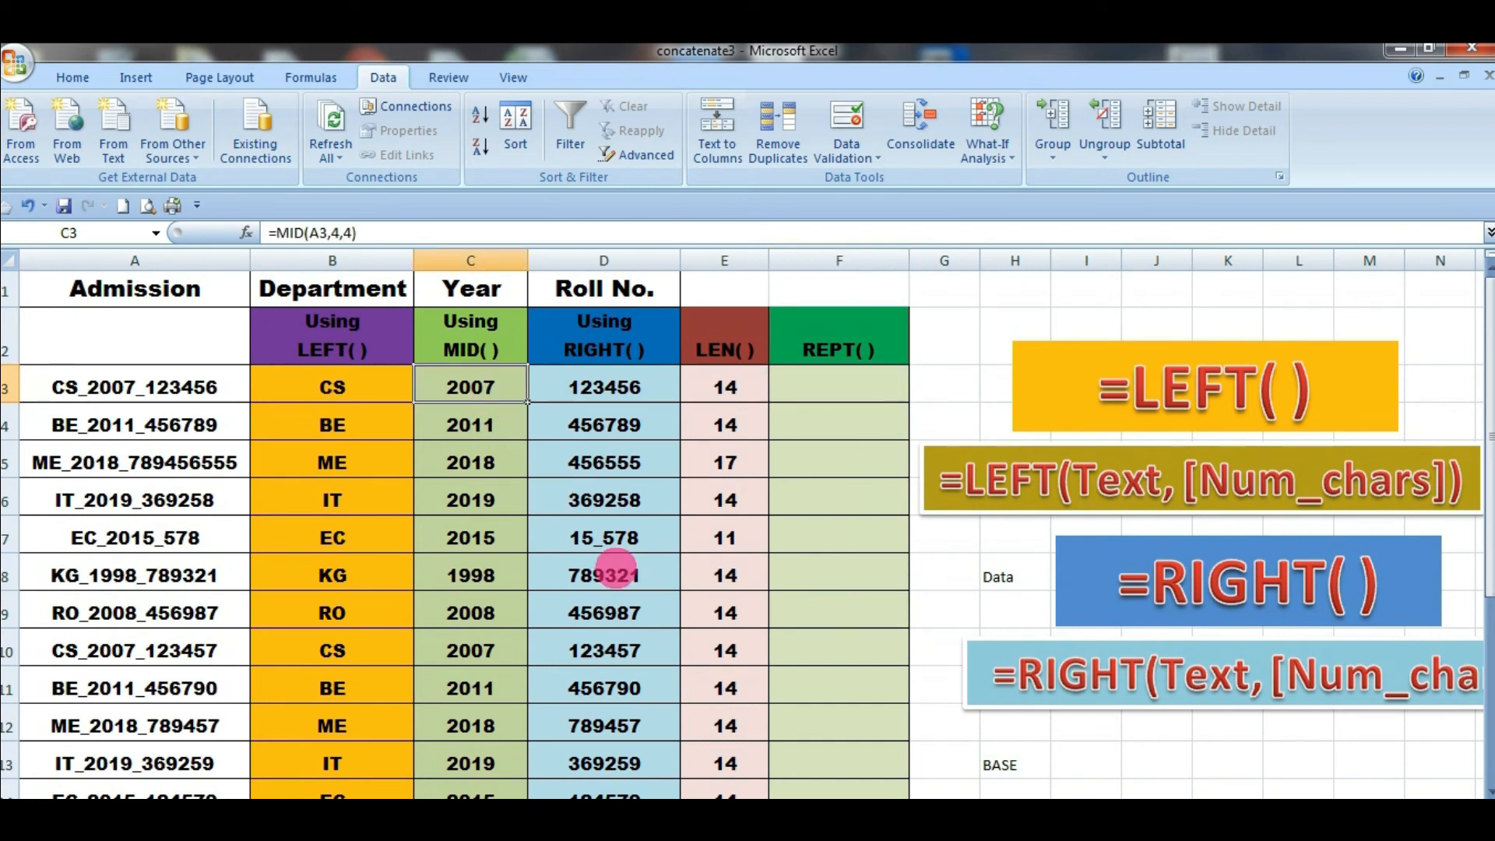
click(348, 388)
click(843, 385)
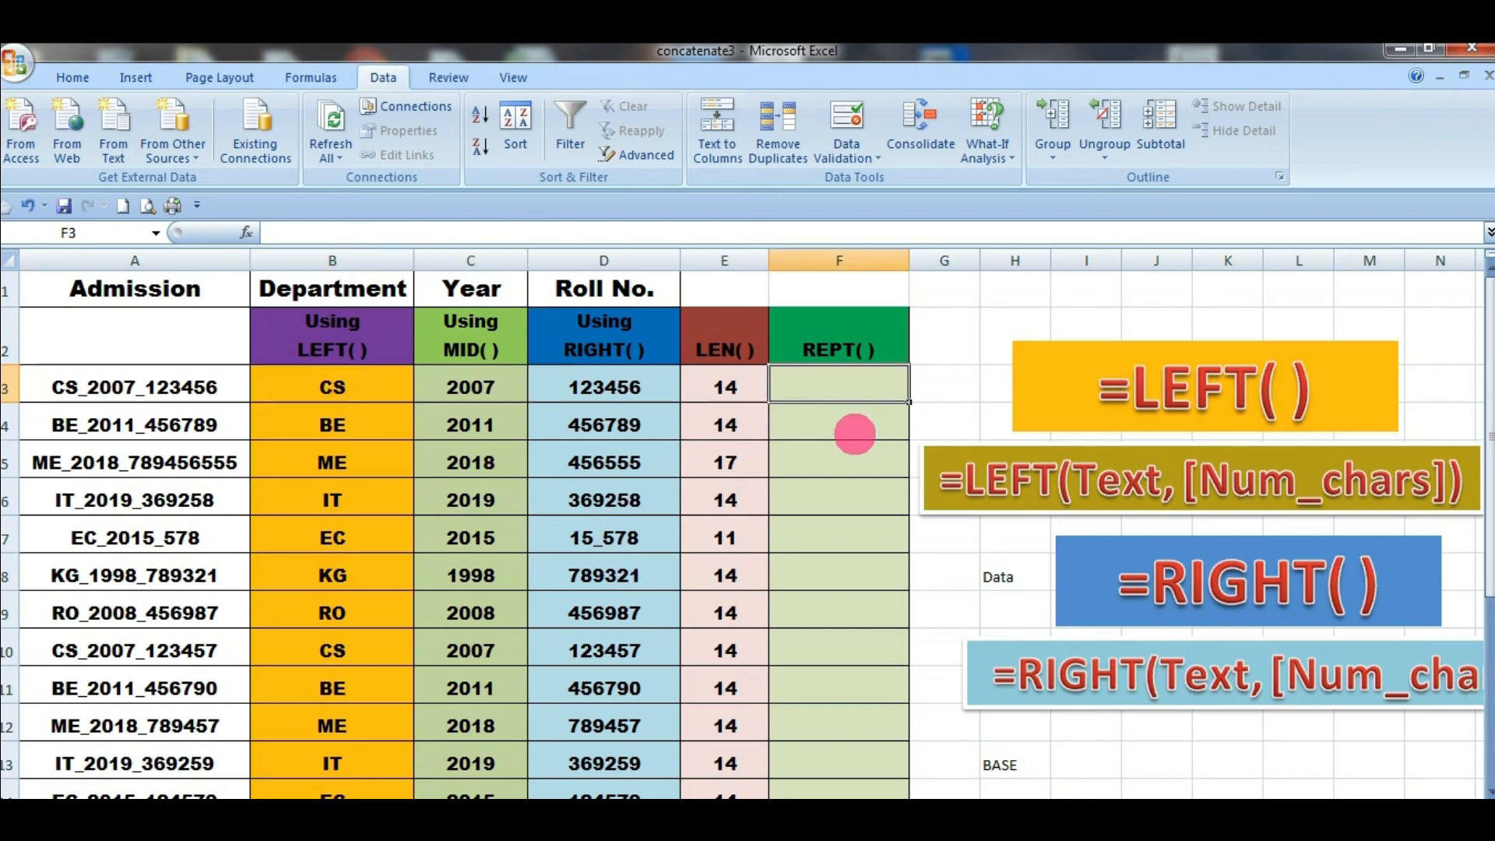
text(=)
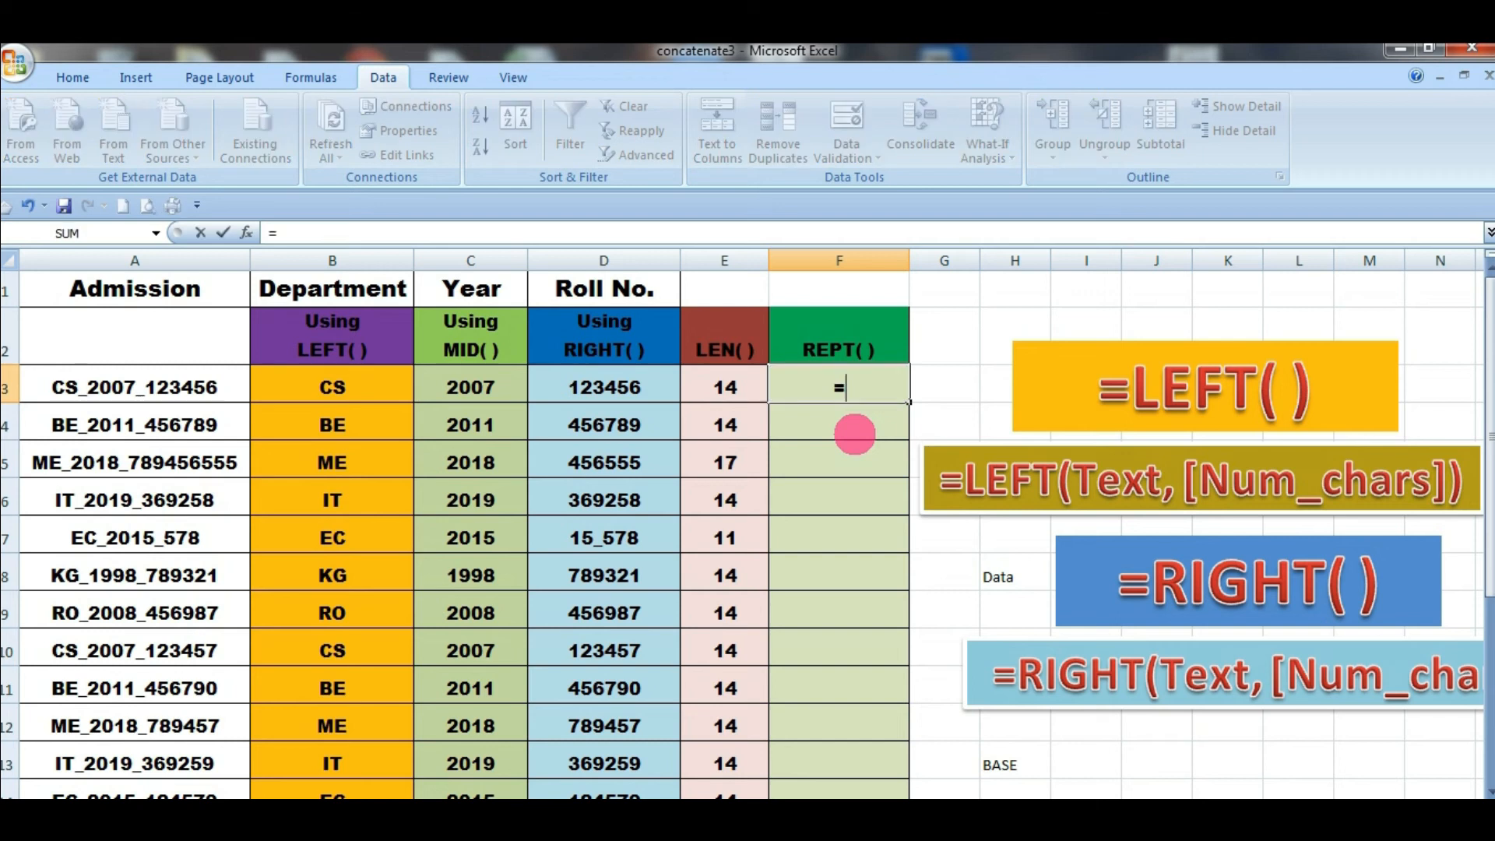
text(re)
key(Escape)
scroll(383, 784, down, 2)
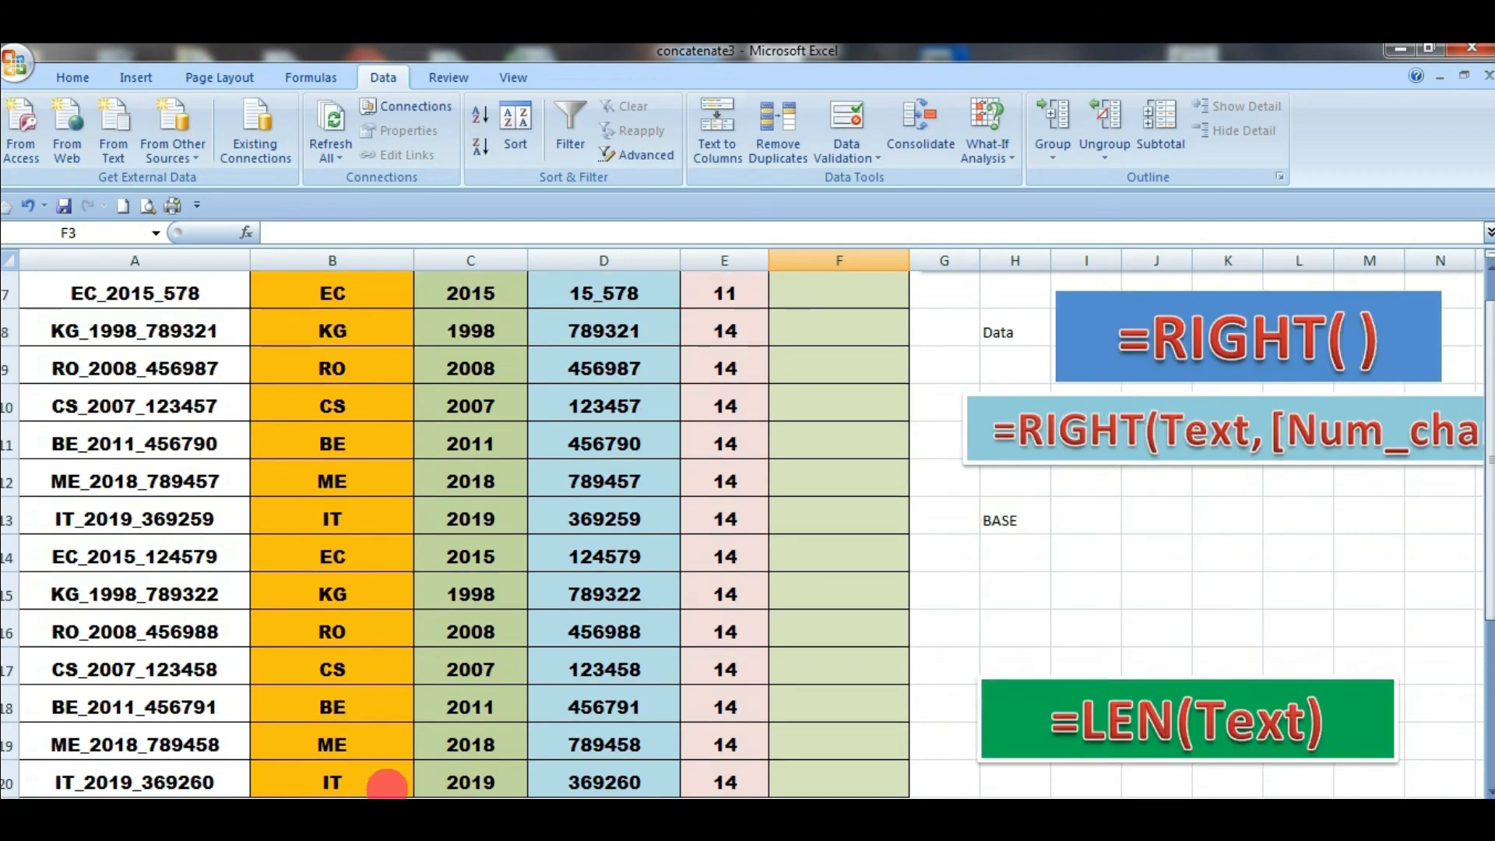
Enter the formula =REPT("DATA",3) in cell H17 below the REPT syntax banner
scroll(1269, 681, down, 3)
scroll(1298, 664, up, 3)
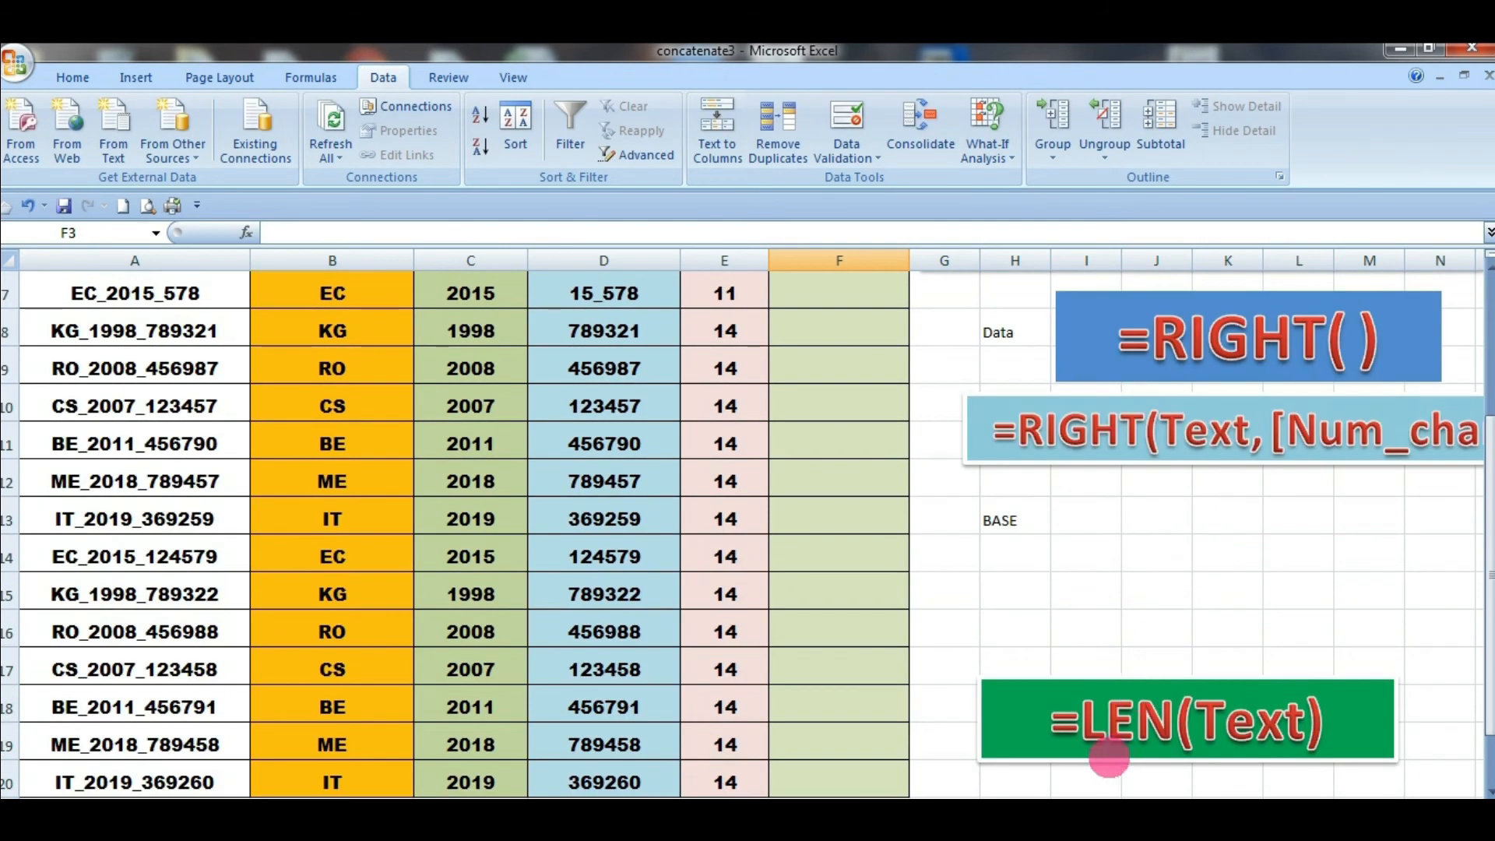
click(1121, 748)
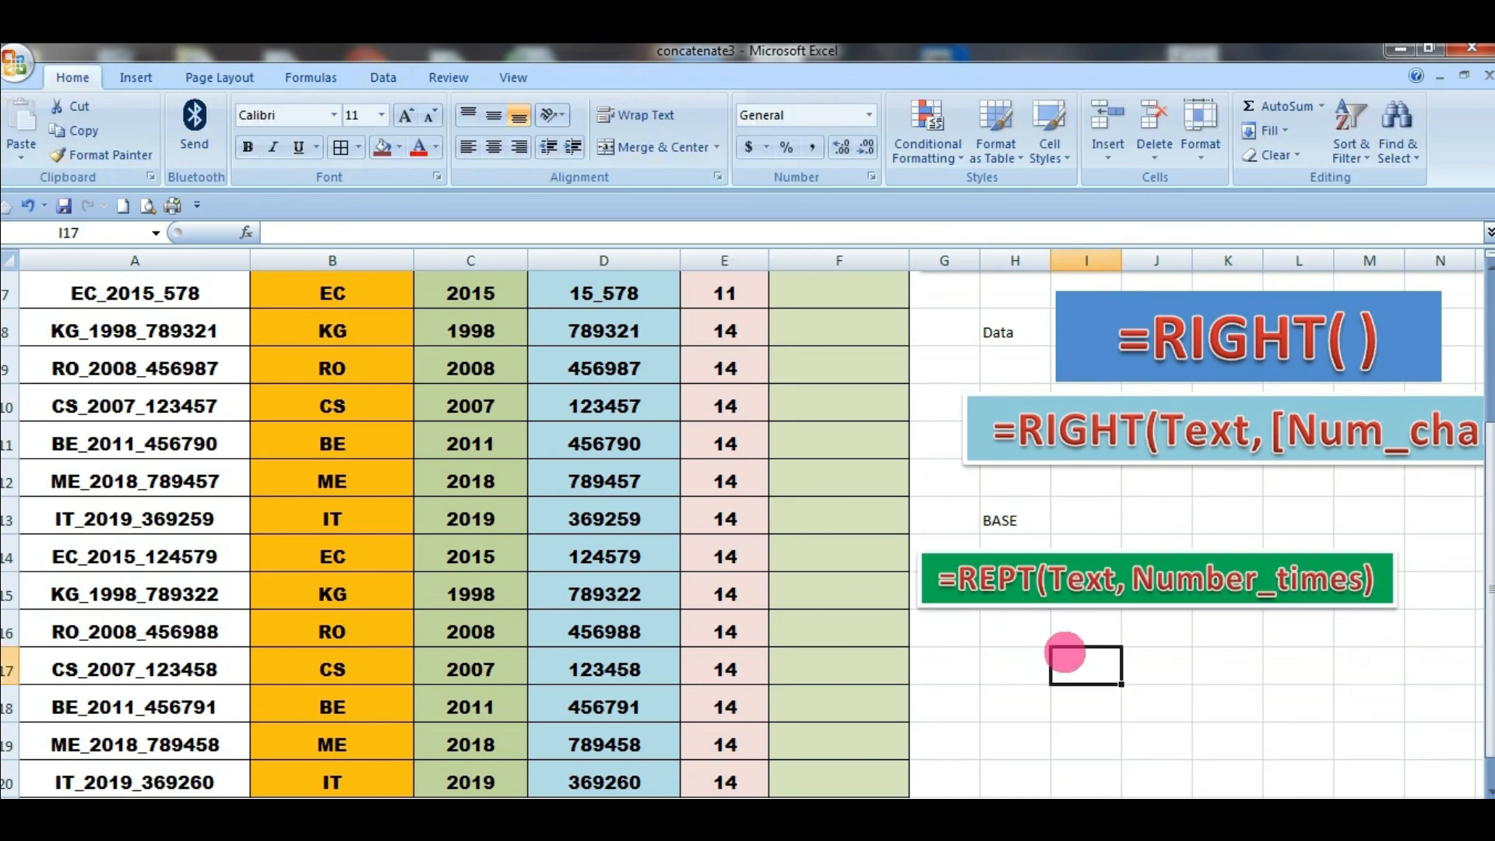
click(988, 672)
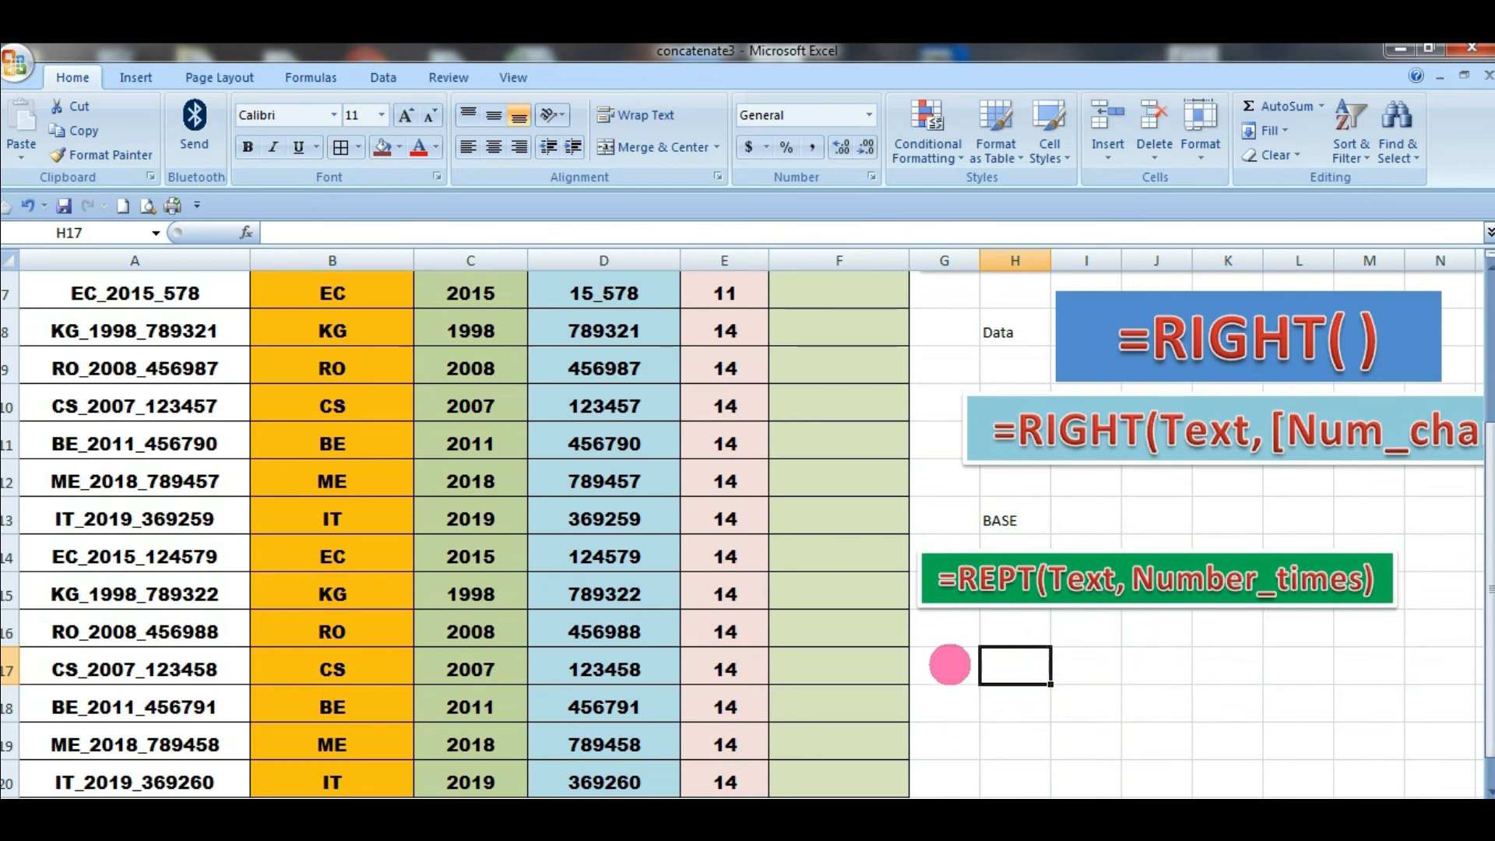
text(=)
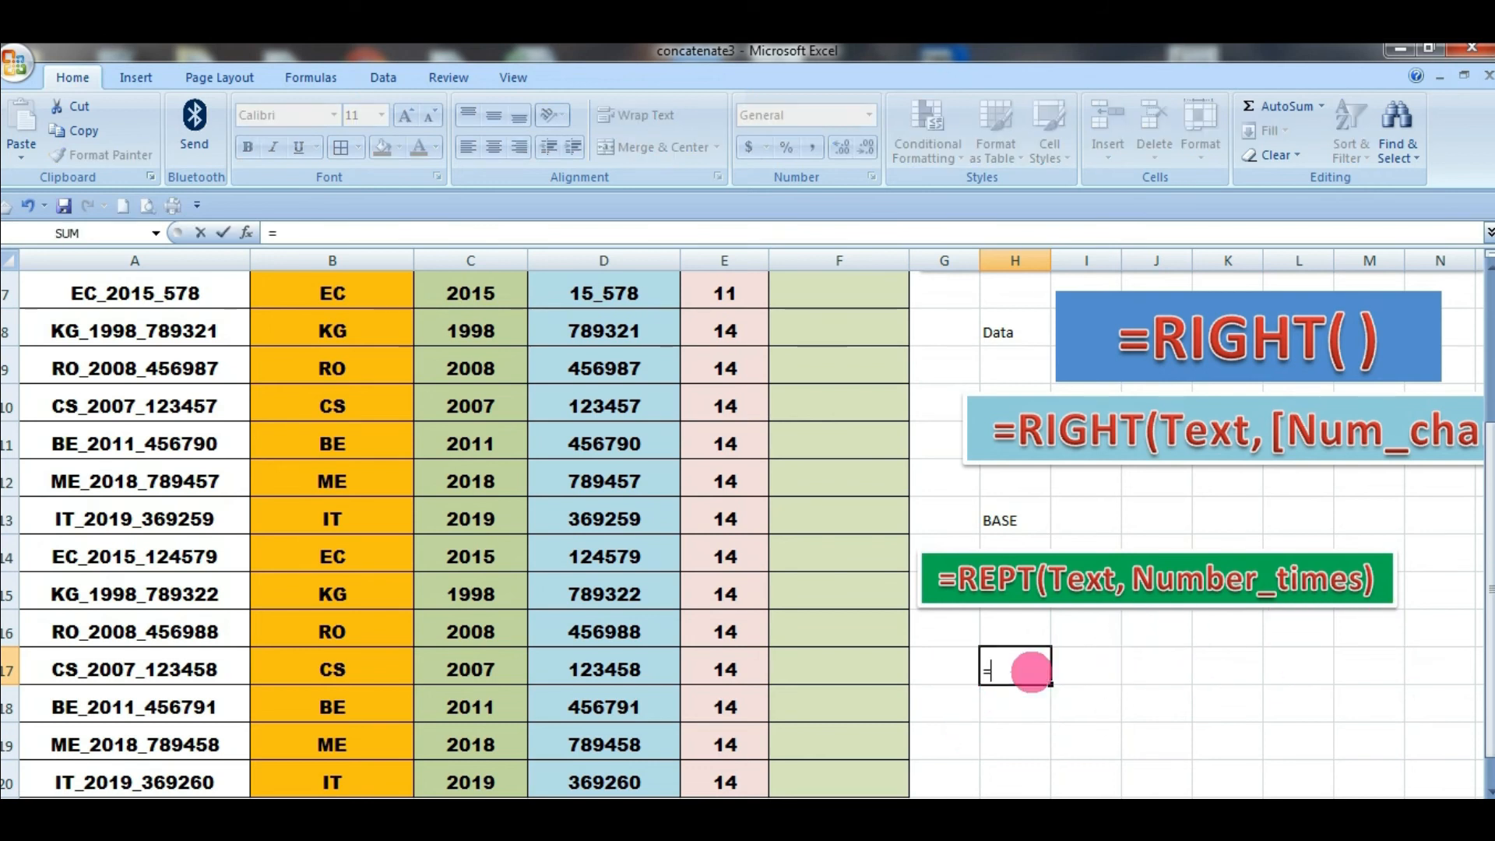
text(rept)
key(Tab)
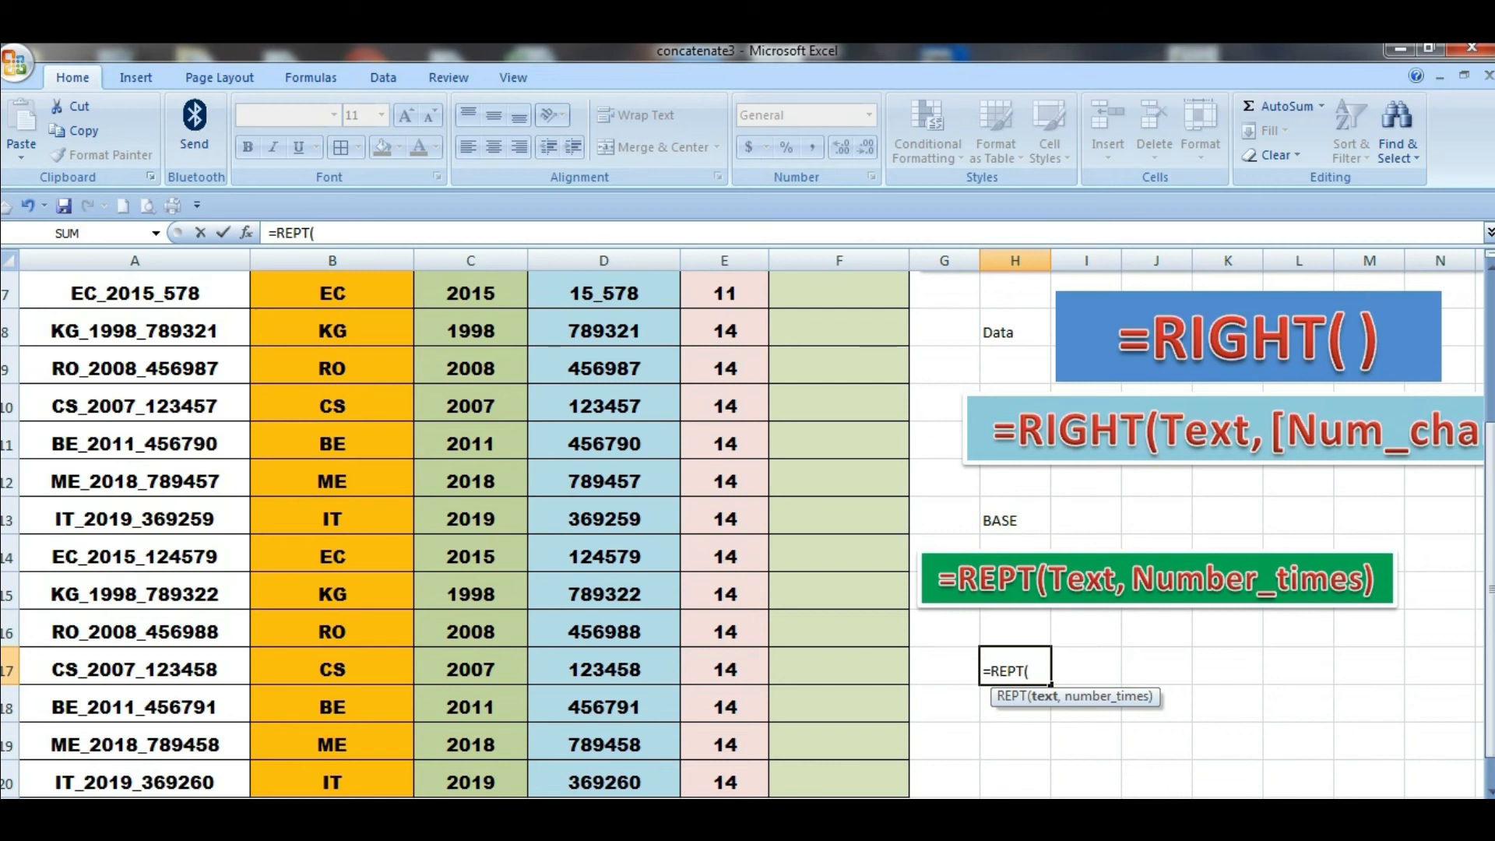
text("DA)
text(,3)
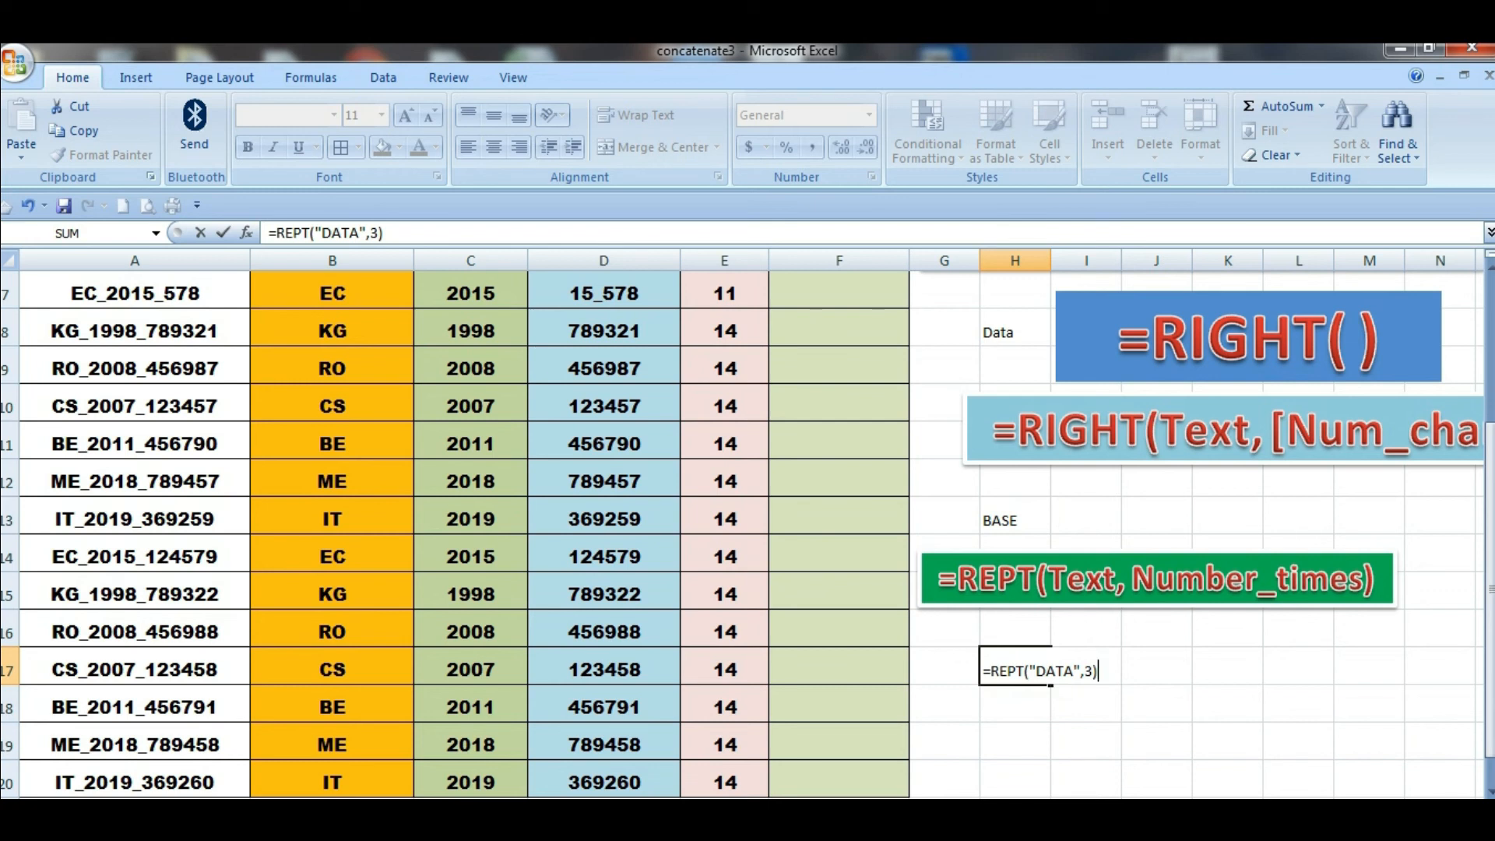
key(Return)
key(Up)
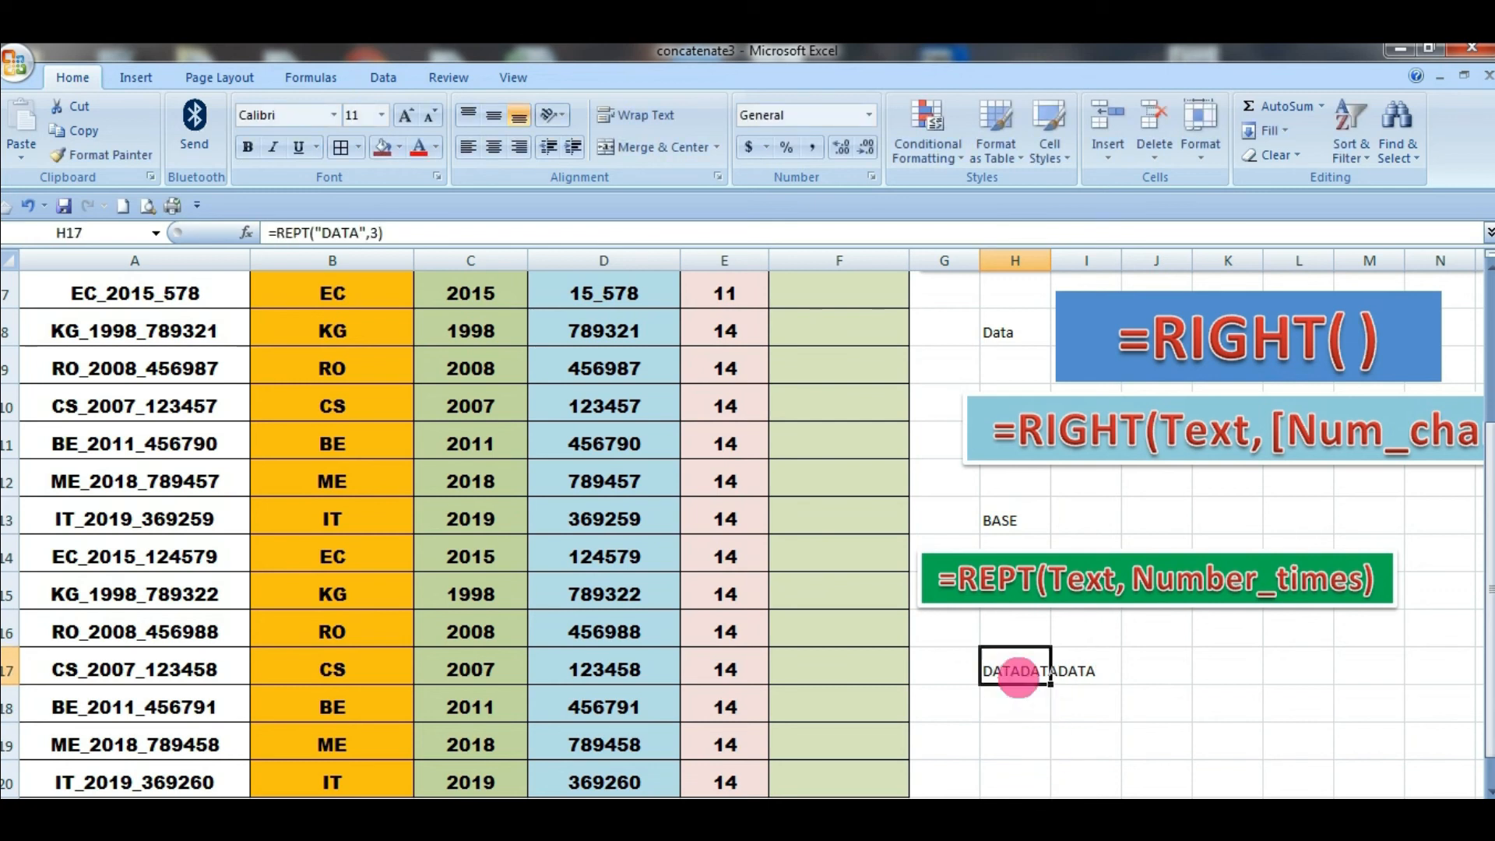
Set the repeat count of the REPT formula in H17 to 20
click(1091, 740)
click(1013, 677)
click(1026, 744)
click(1003, 676)
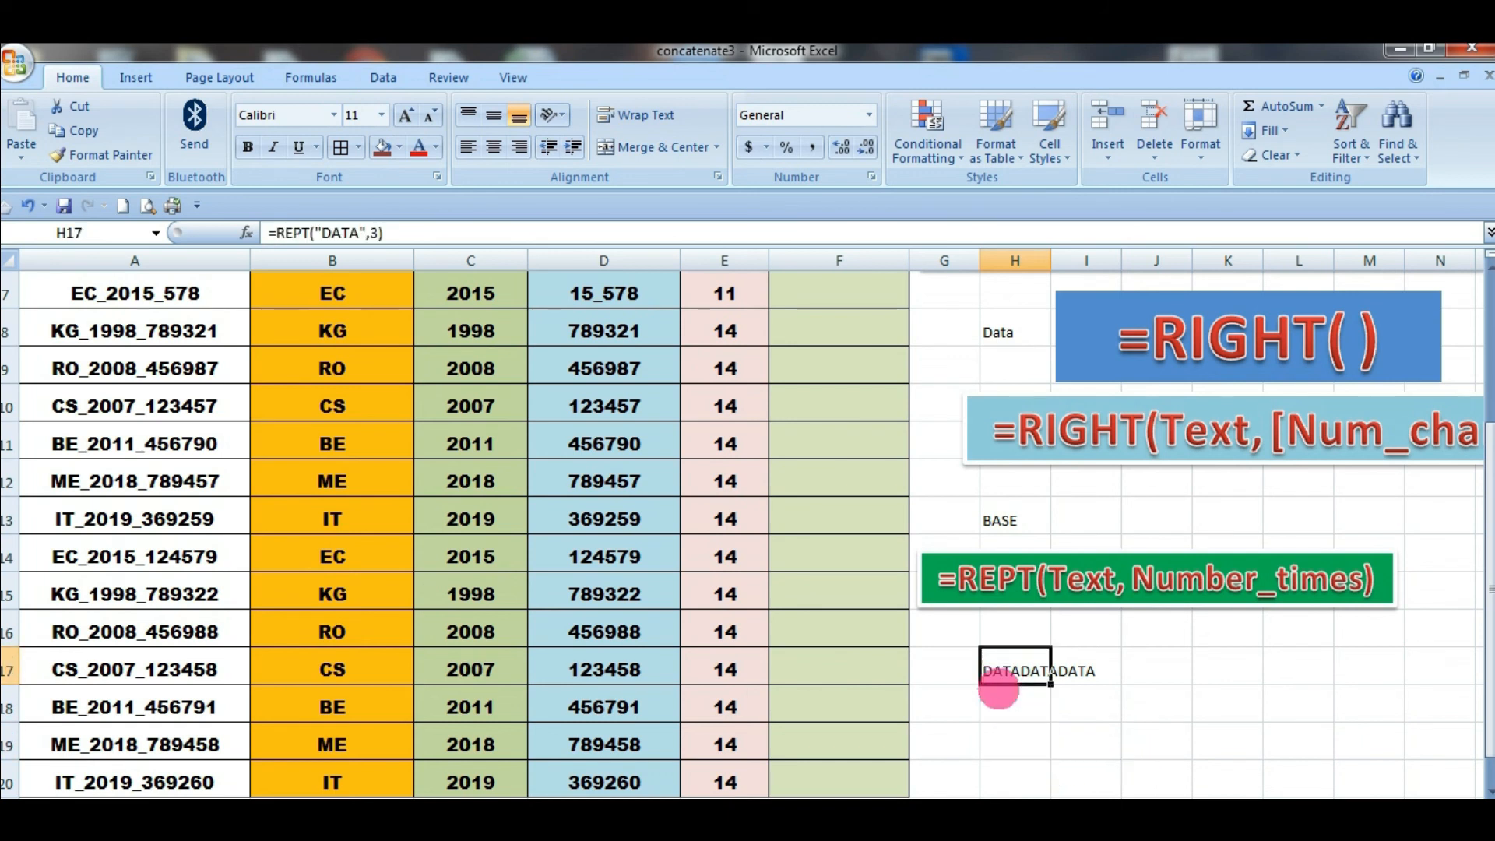
click(379, 232)
key(BackSpace)
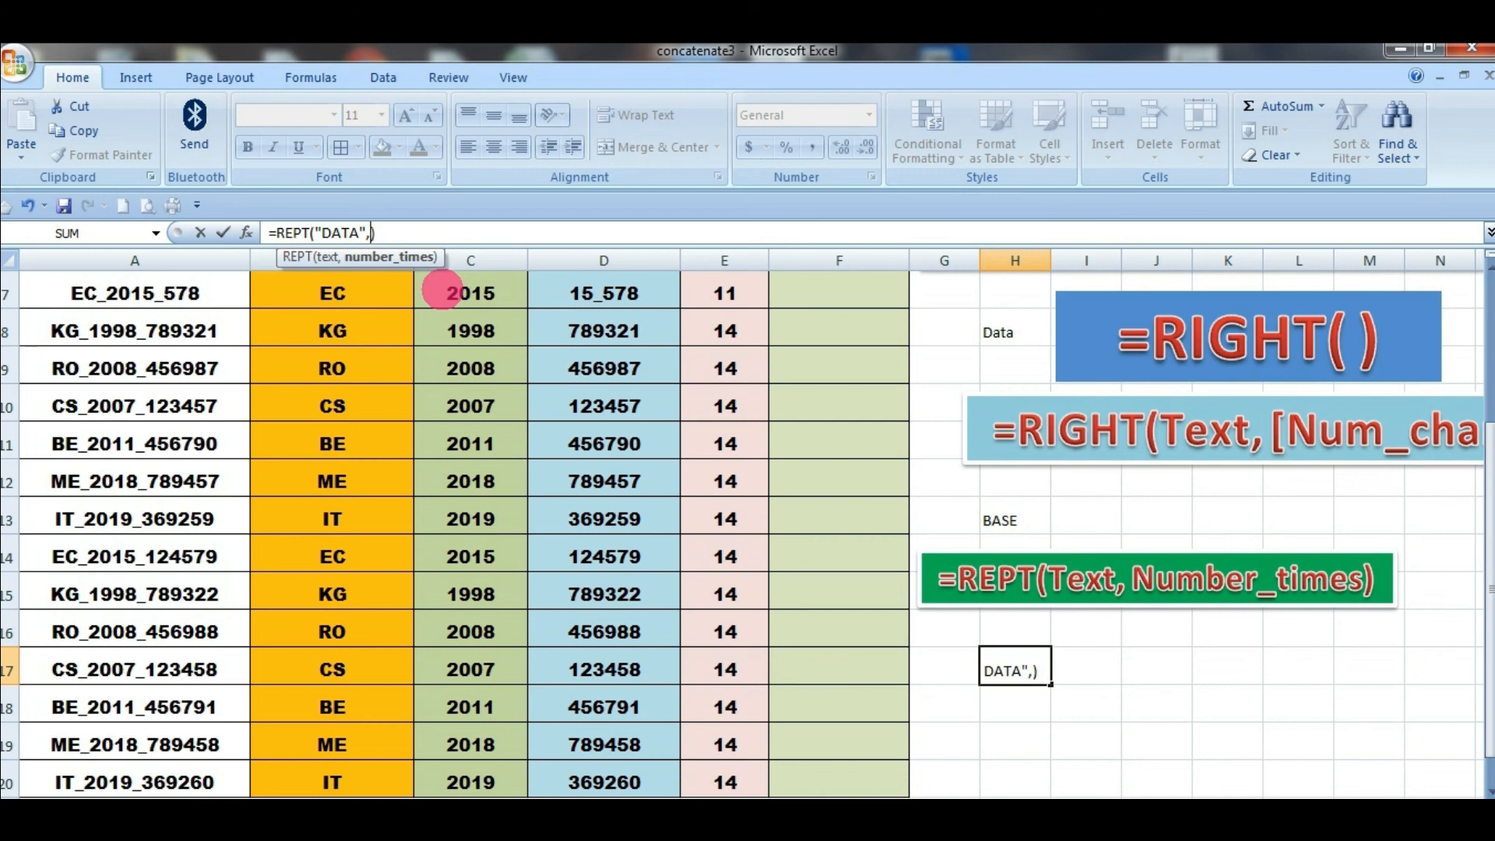
text(20)
key(Return)
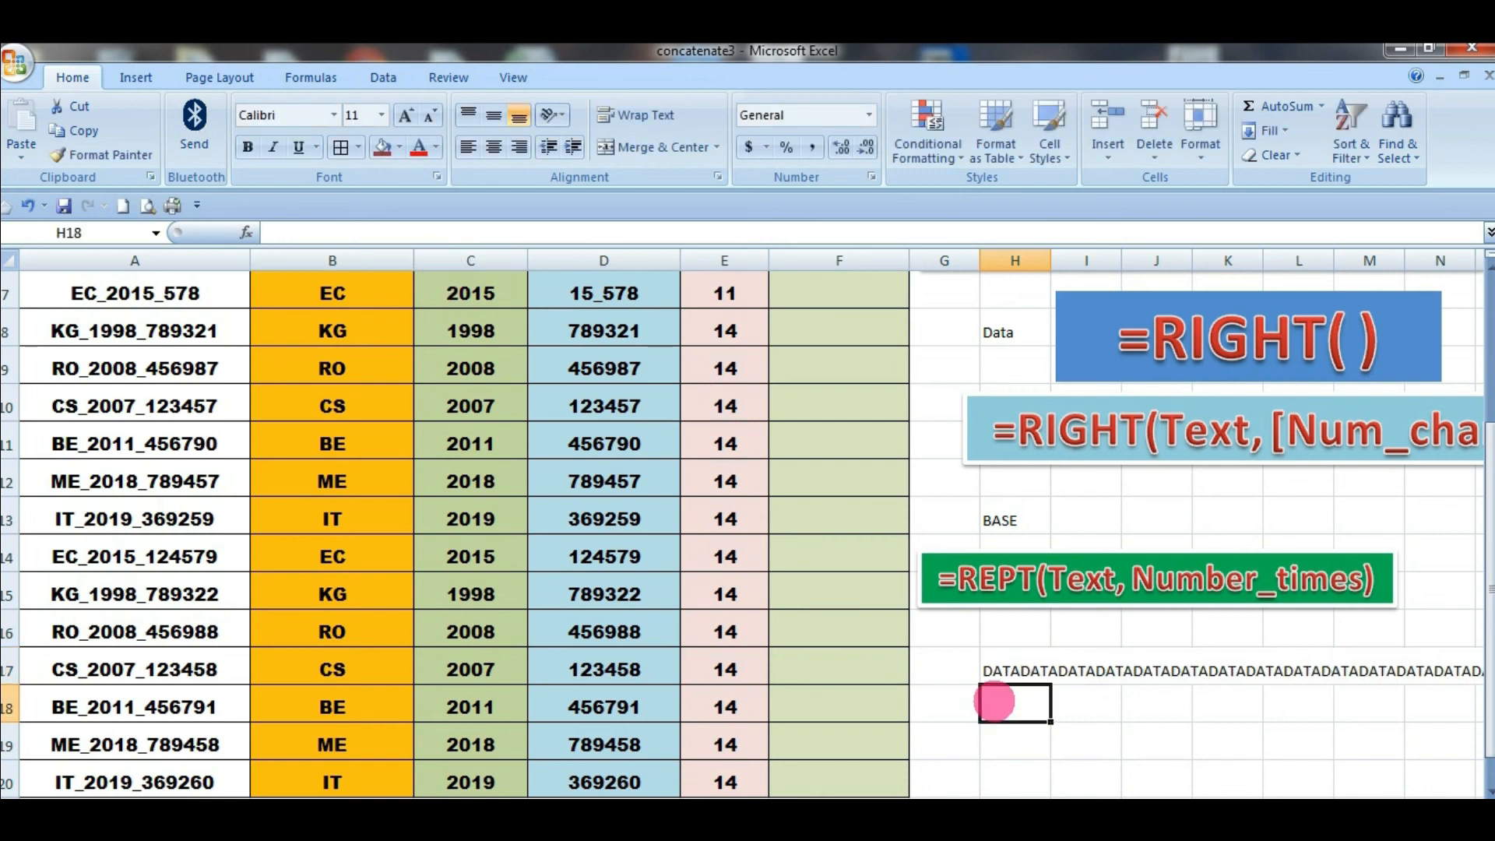
Clear the REPT formula from cell H17
click(1006, 675)
mouse_move(940, 802)
mouse_down()
mouse_move(1121, 802)
mouse_move(942, 802)
mouse_up()
key(Delete)
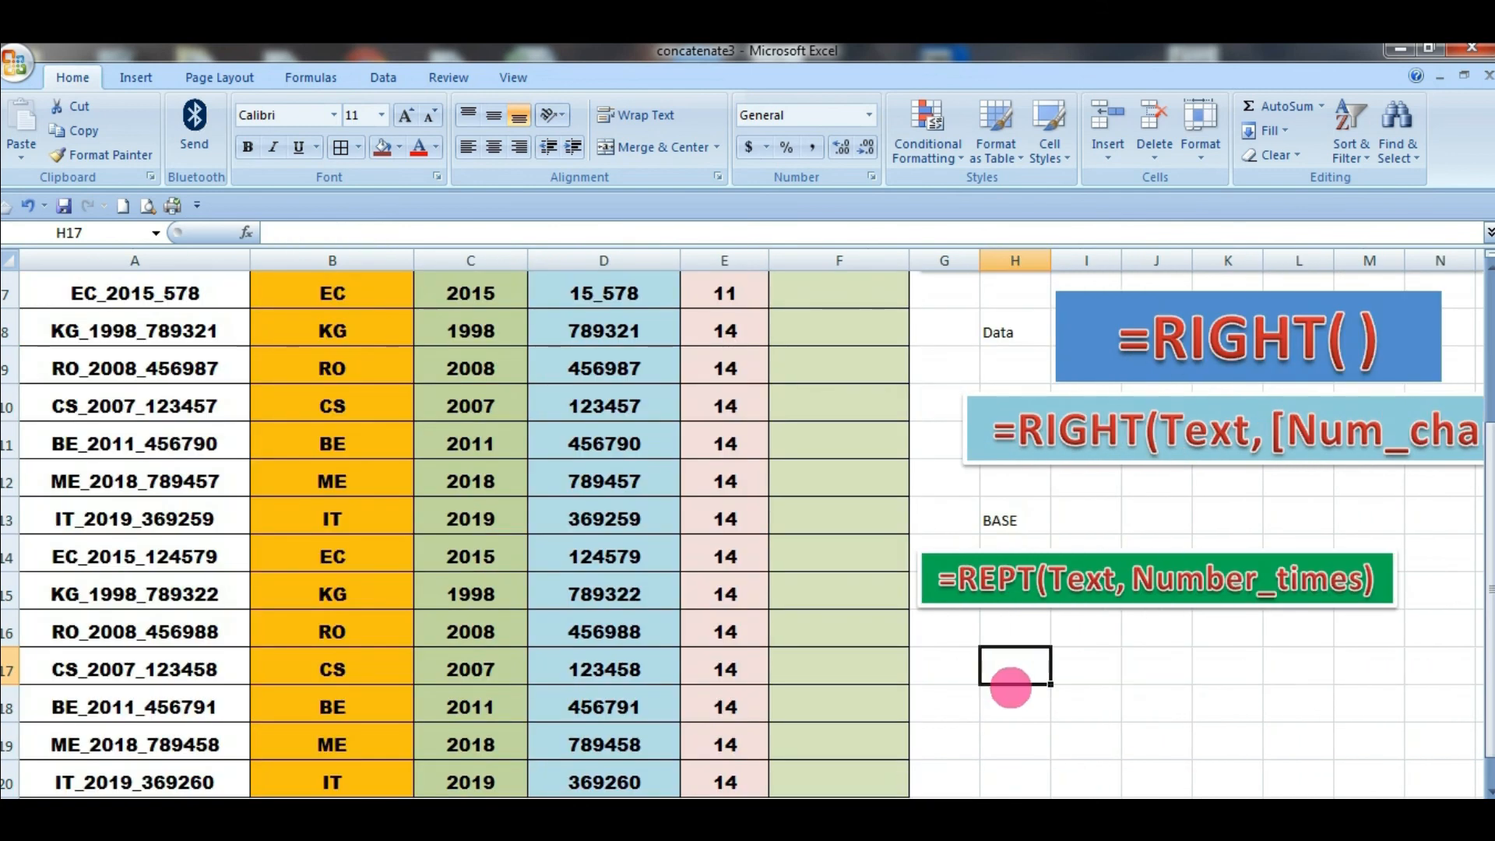
Enter =REPT(B3,3) in F3 to repeat the Department code three times
scroll(992, 697, up, 2)
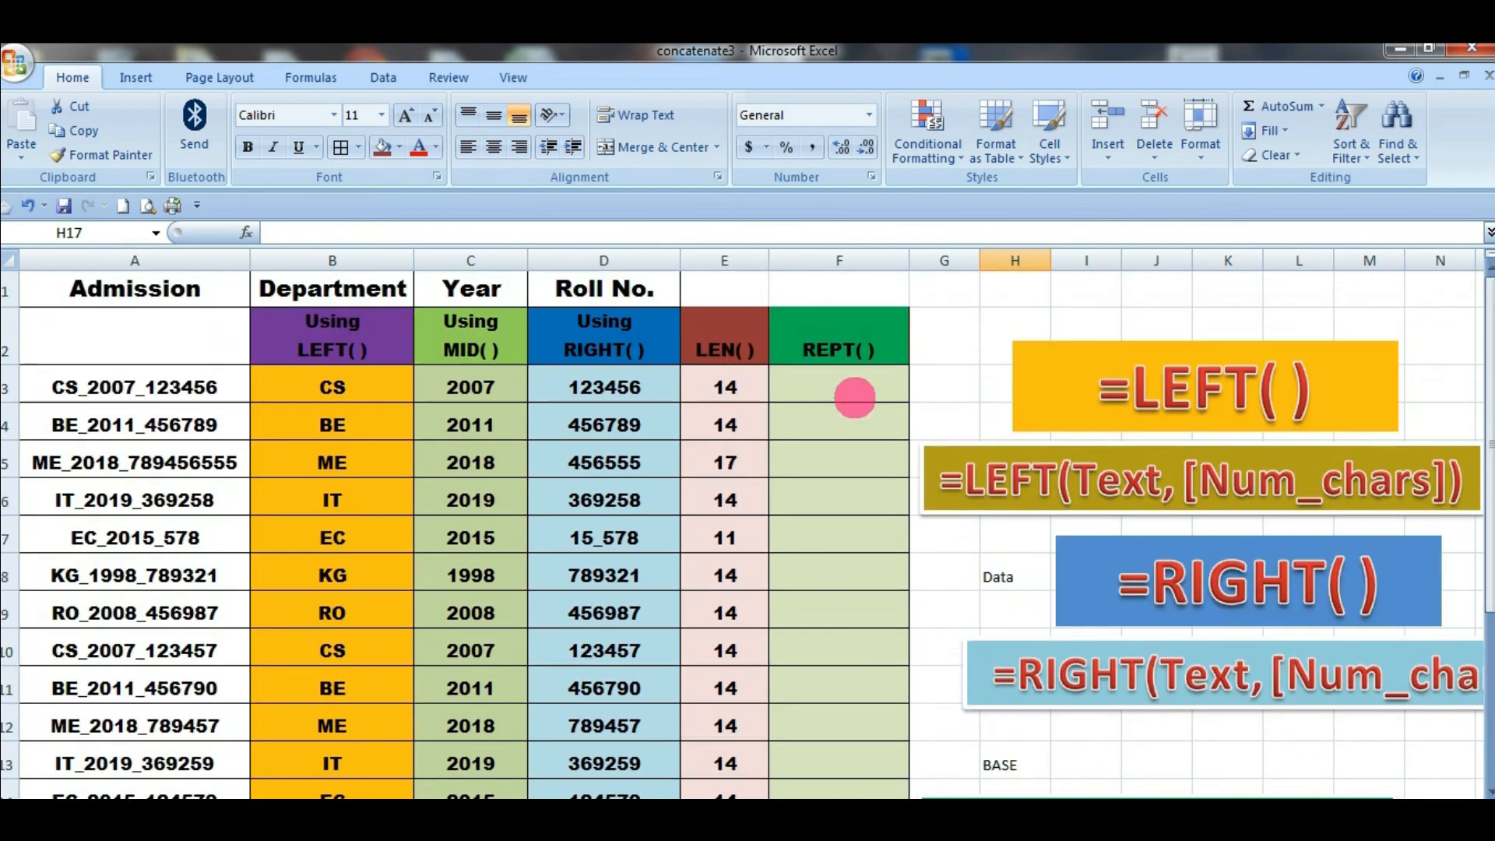
click(849, 385)
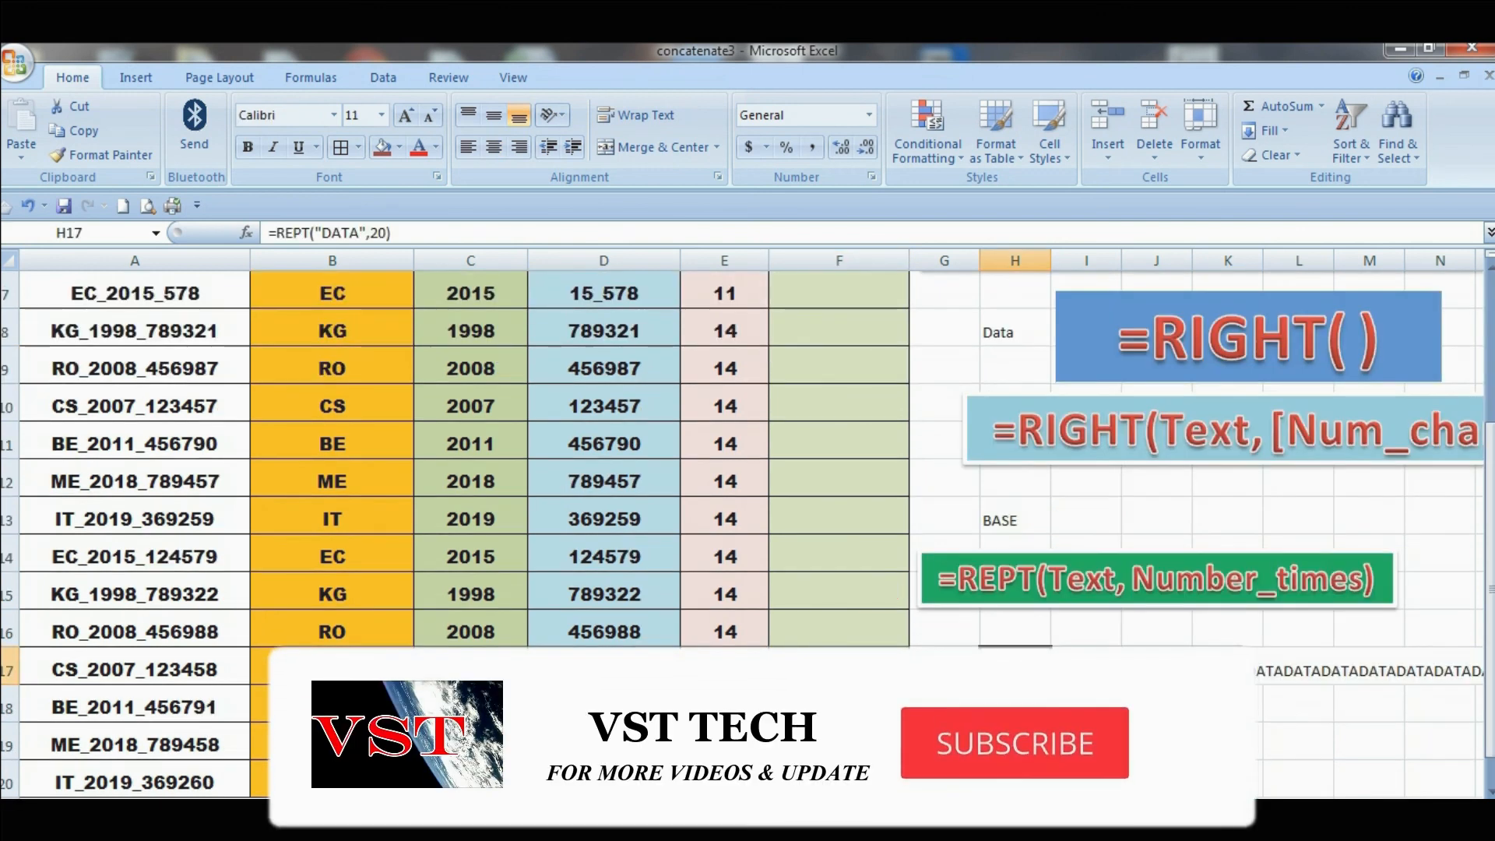
click(1015, 745)
click(1015, 670)
text(=R)
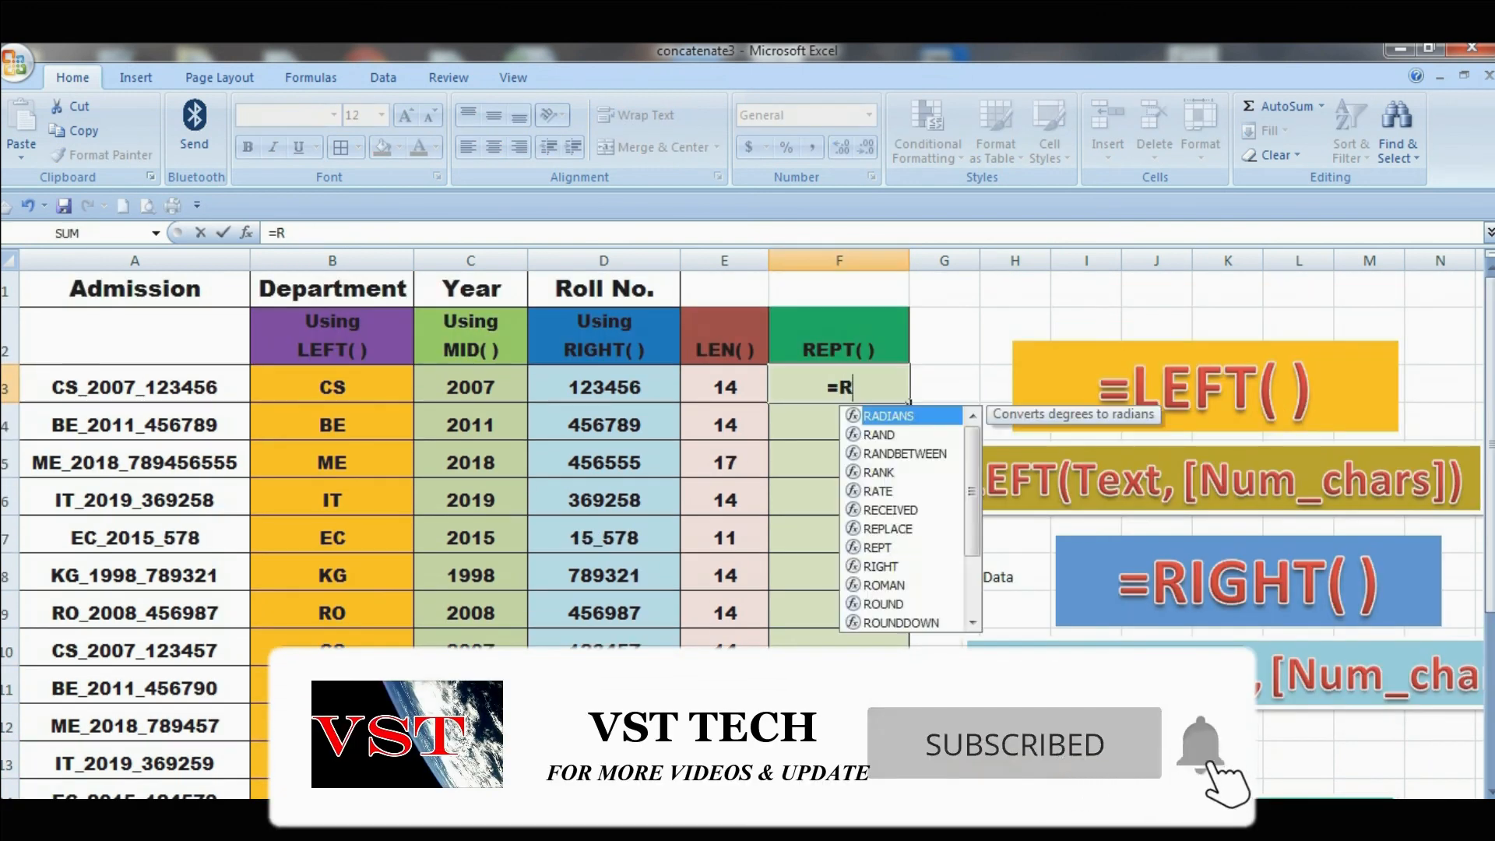
text(EPT()
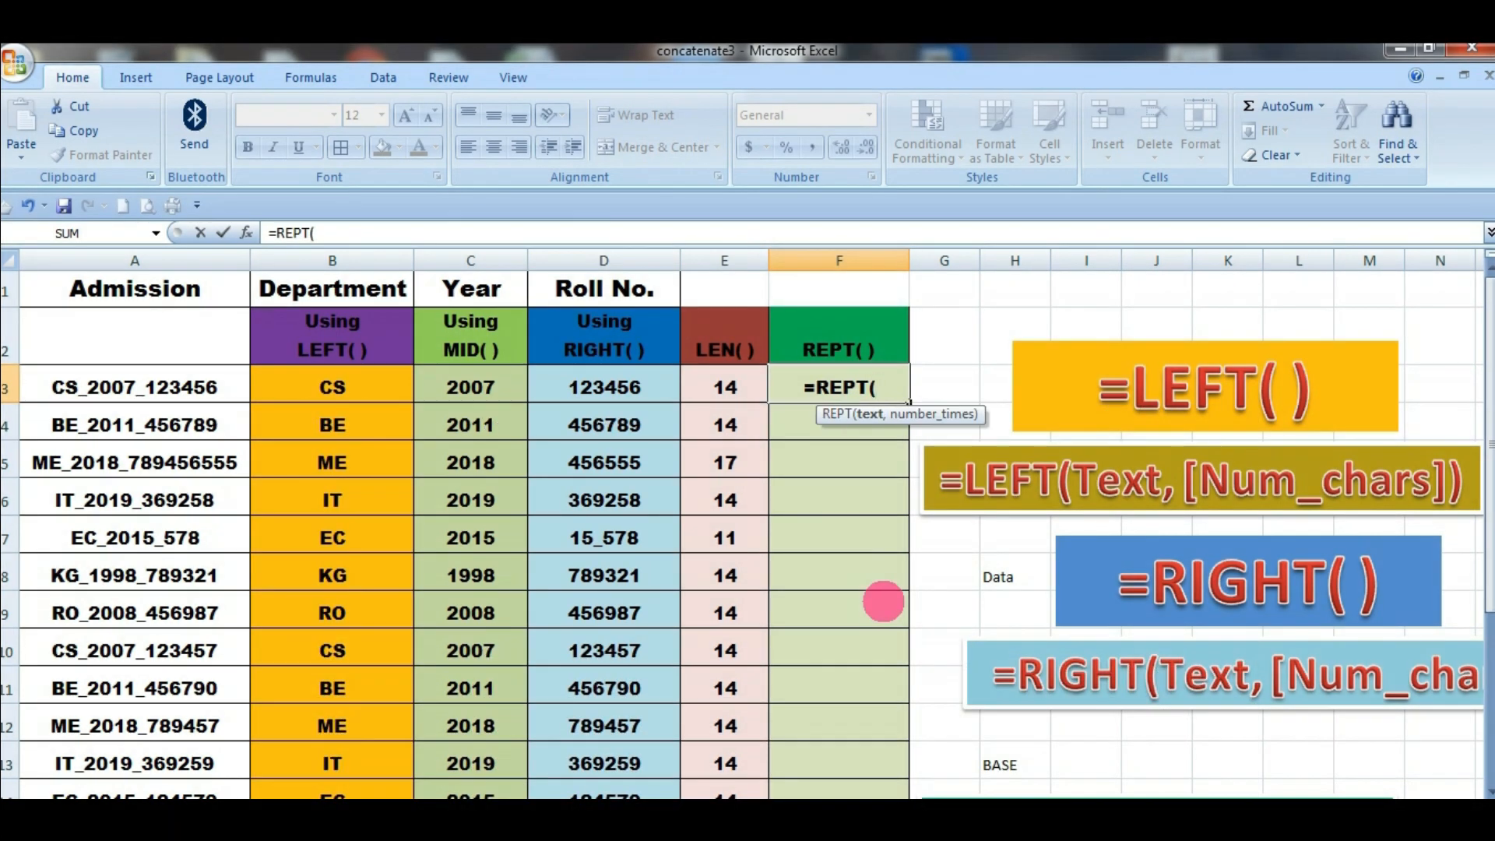
click(284, 390)
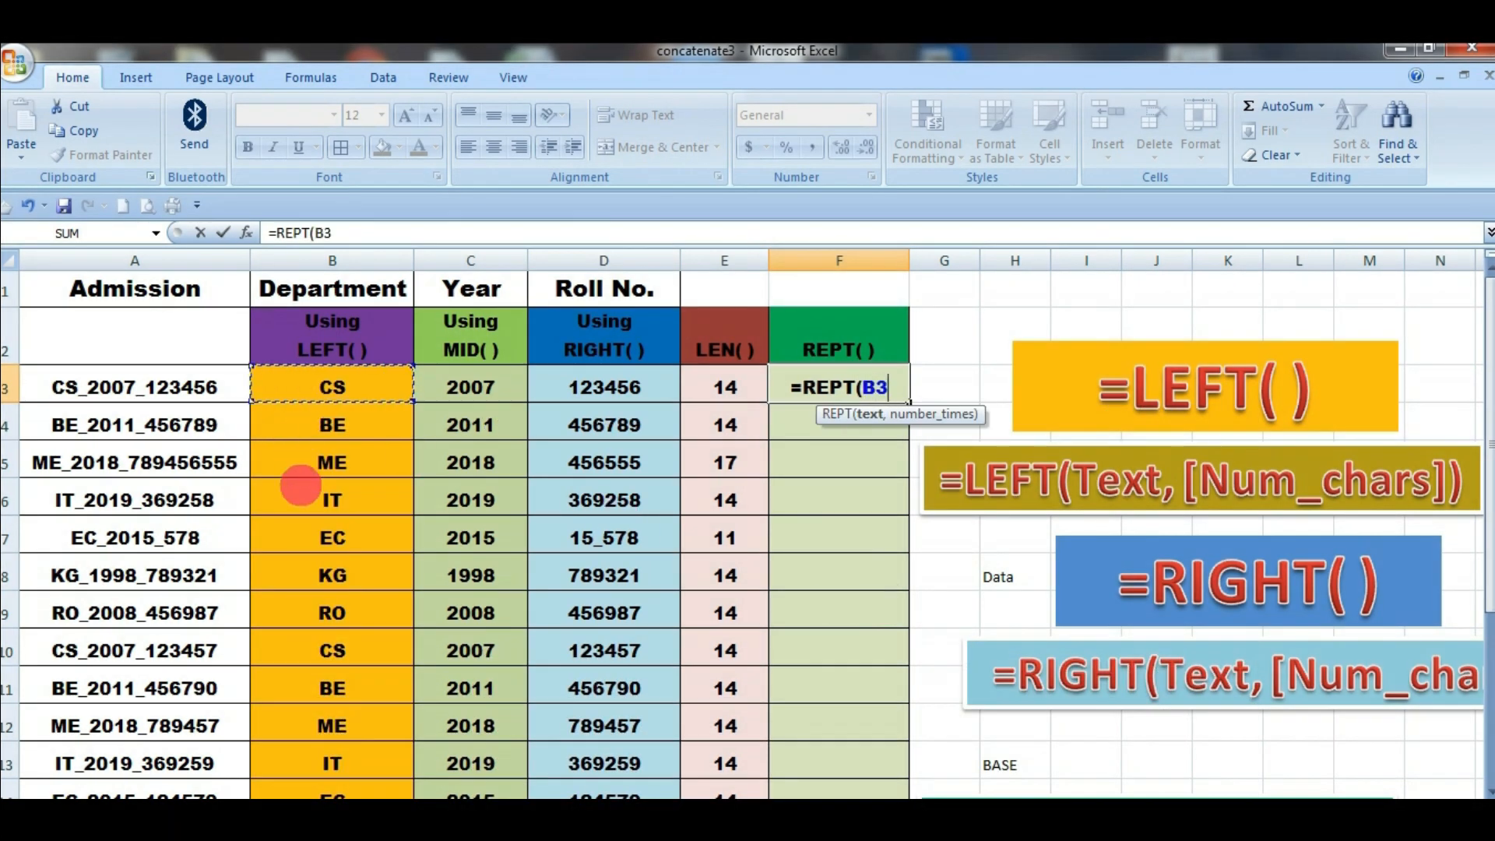
text(,)
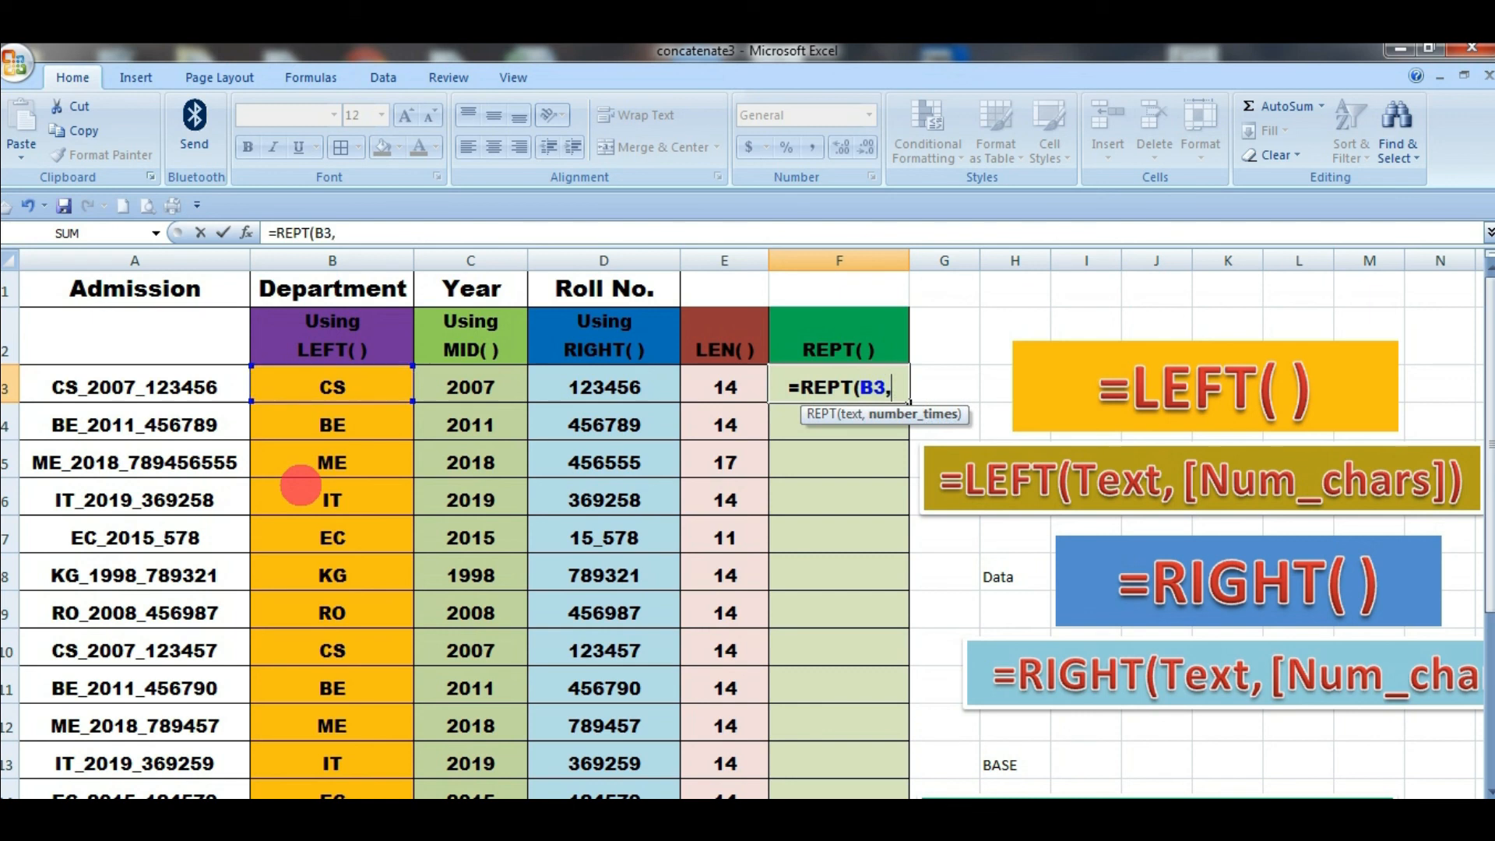
text(3)
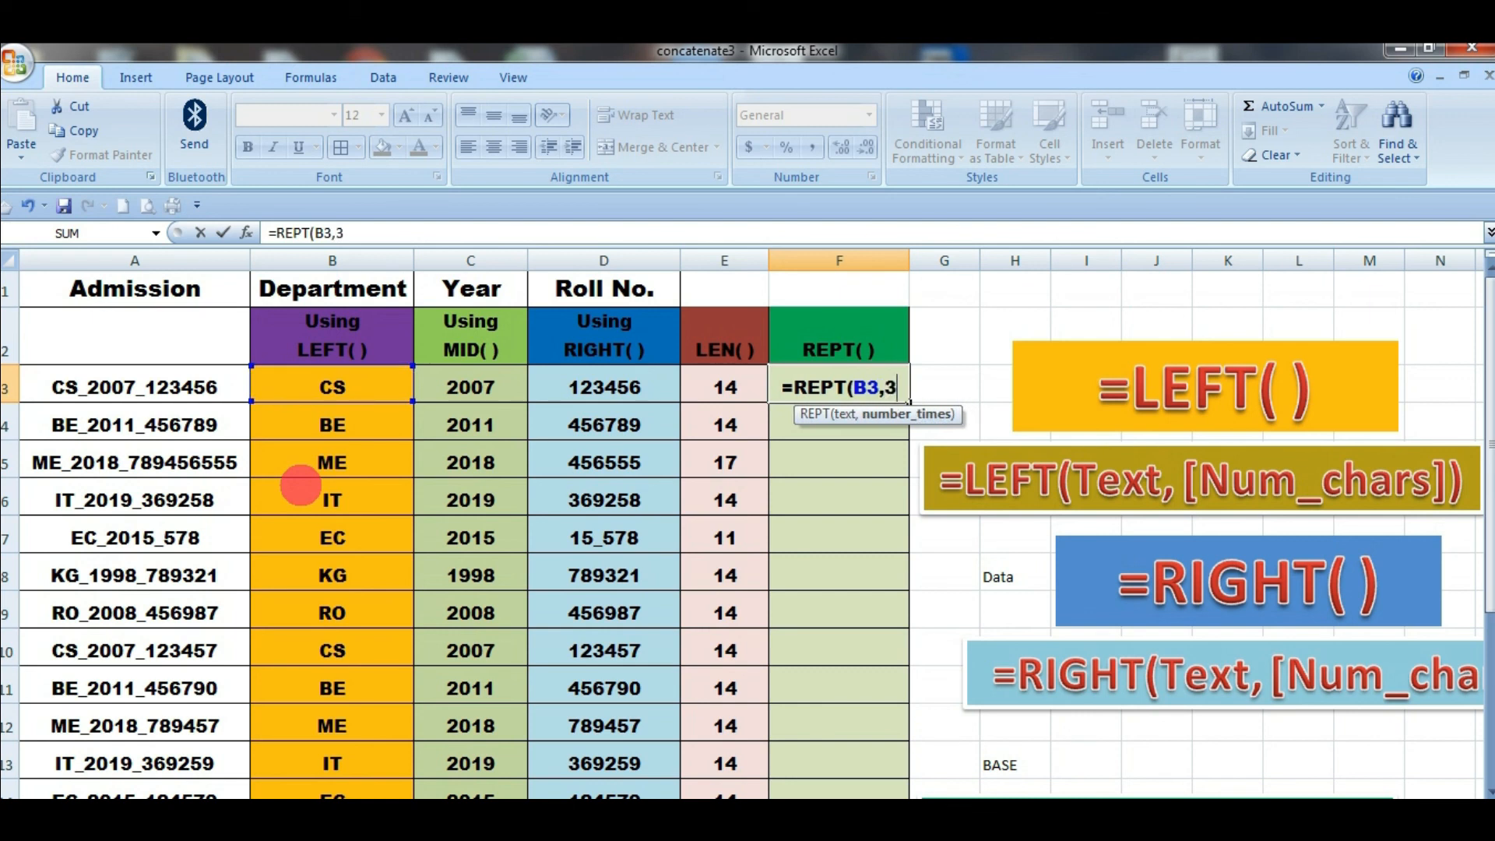
text())
key(Return)
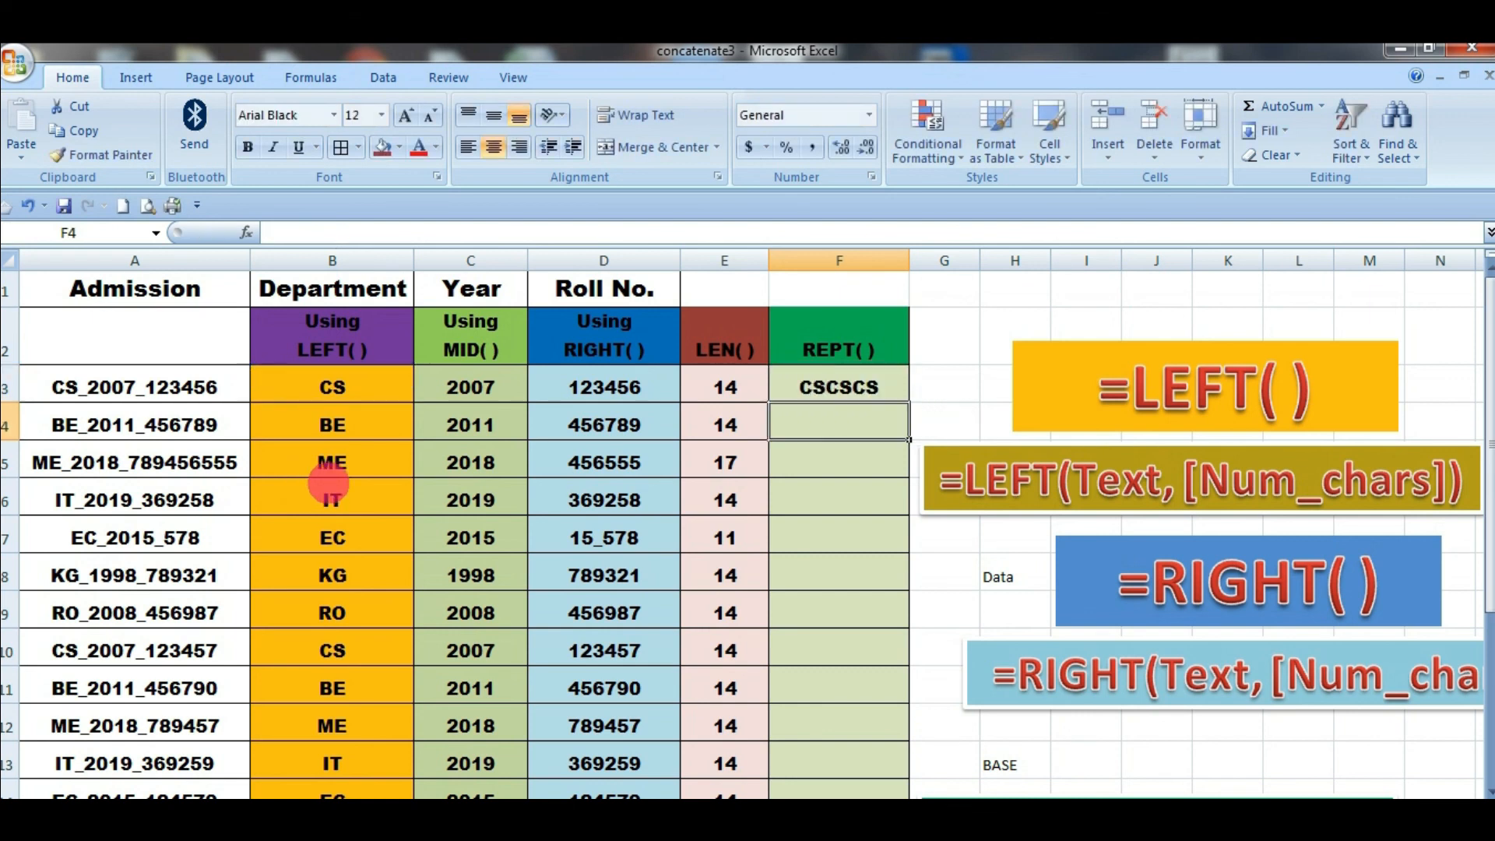
Copy the F3 formula down the REPT( ) column through F20
click(861, 394)
key(ctrl+c)
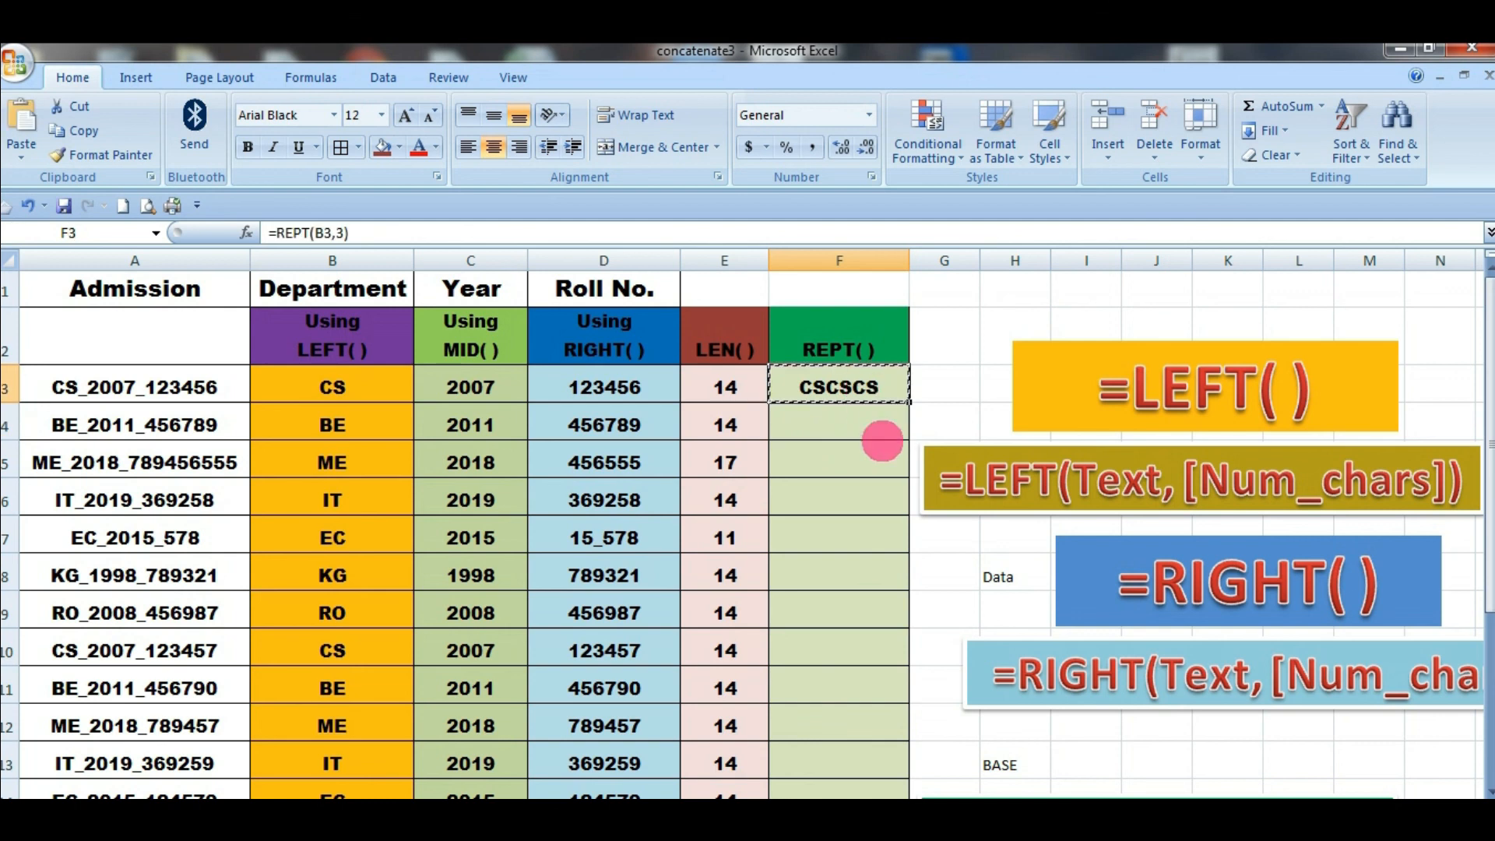
key(shift+Down)
key(shift+Down)
key(shift+Down)
key(shift+Down)
key(shift+Down)
key(shift+Down)
key(shift+Down)
key(shift+Down)
key(shift+Down)
key(shift+Down)
key(shift+Down)
key(shift+Down)
key(shift+Down)
key(shift+Down)
key(shift+Down)
key(shift+Down)
key(shift+Down)
key(shift+Down)
key(shift+Down)
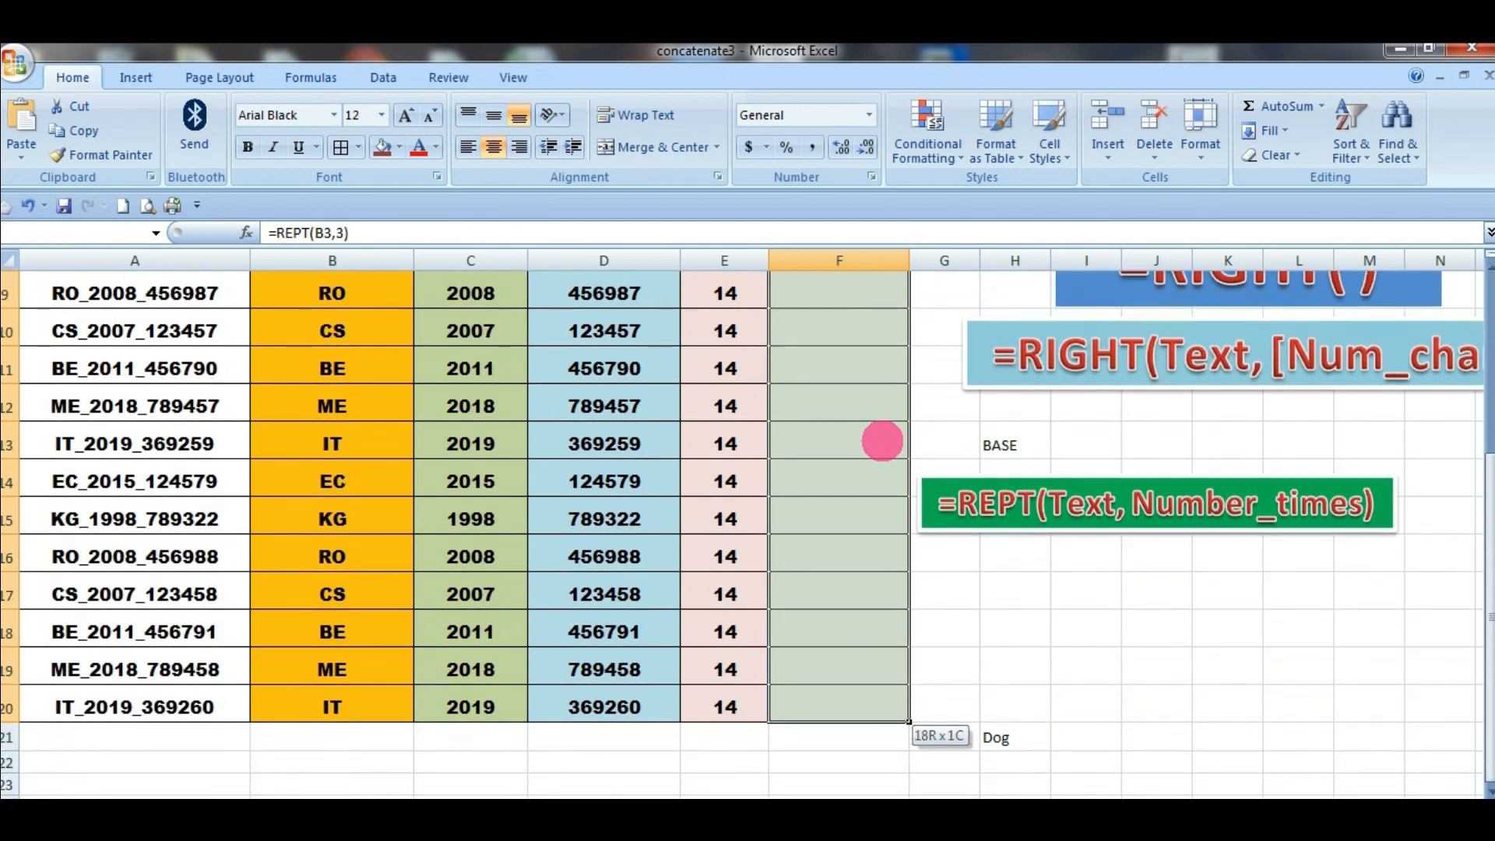
key(Return)
click(950, 384)
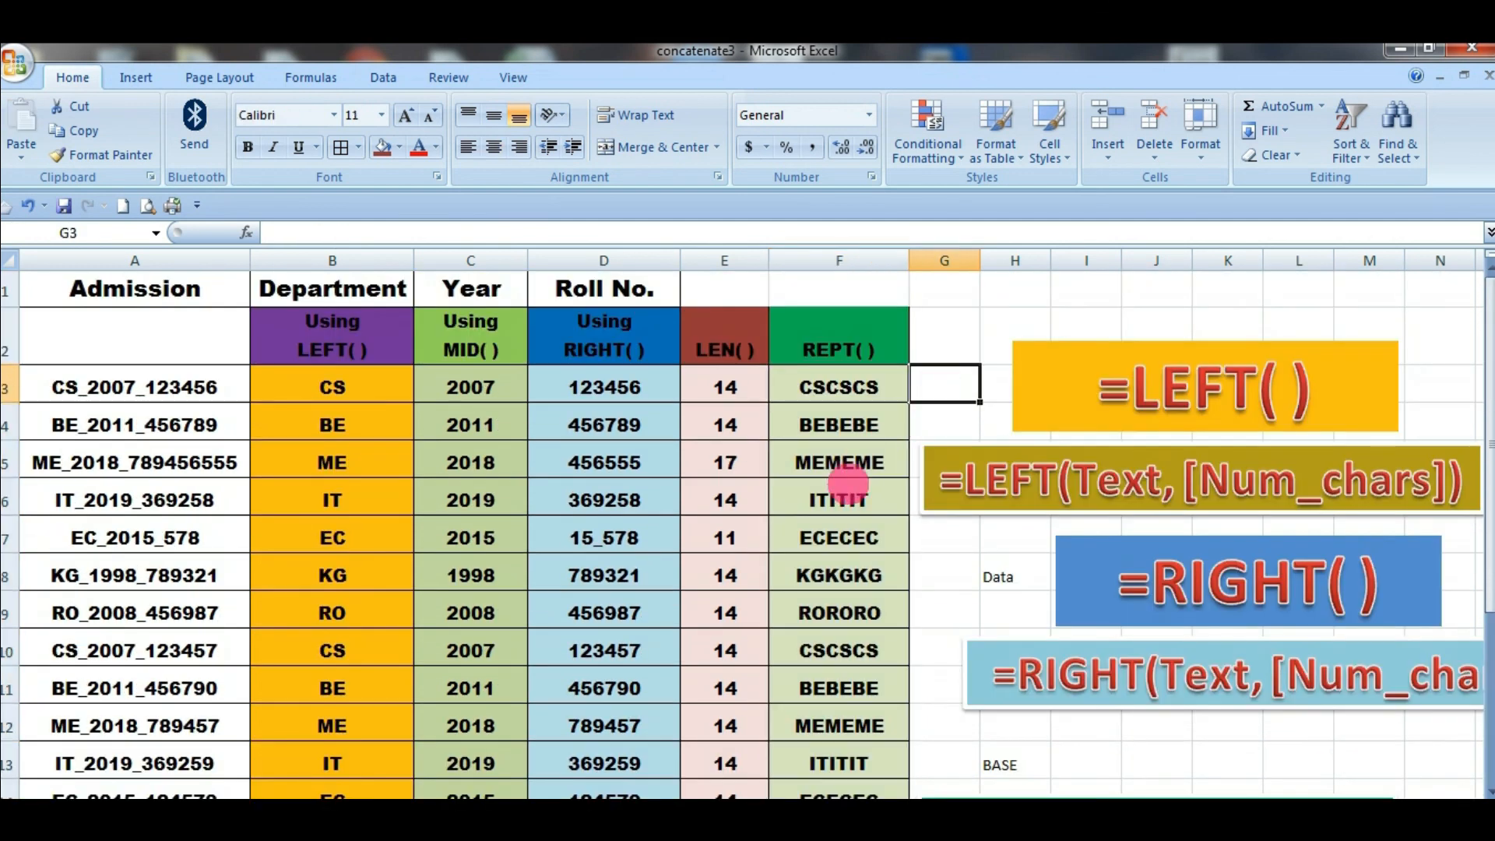
Replace the formula in F3 with =REPT(C3,2) to repeat the Year twice
key(Left)
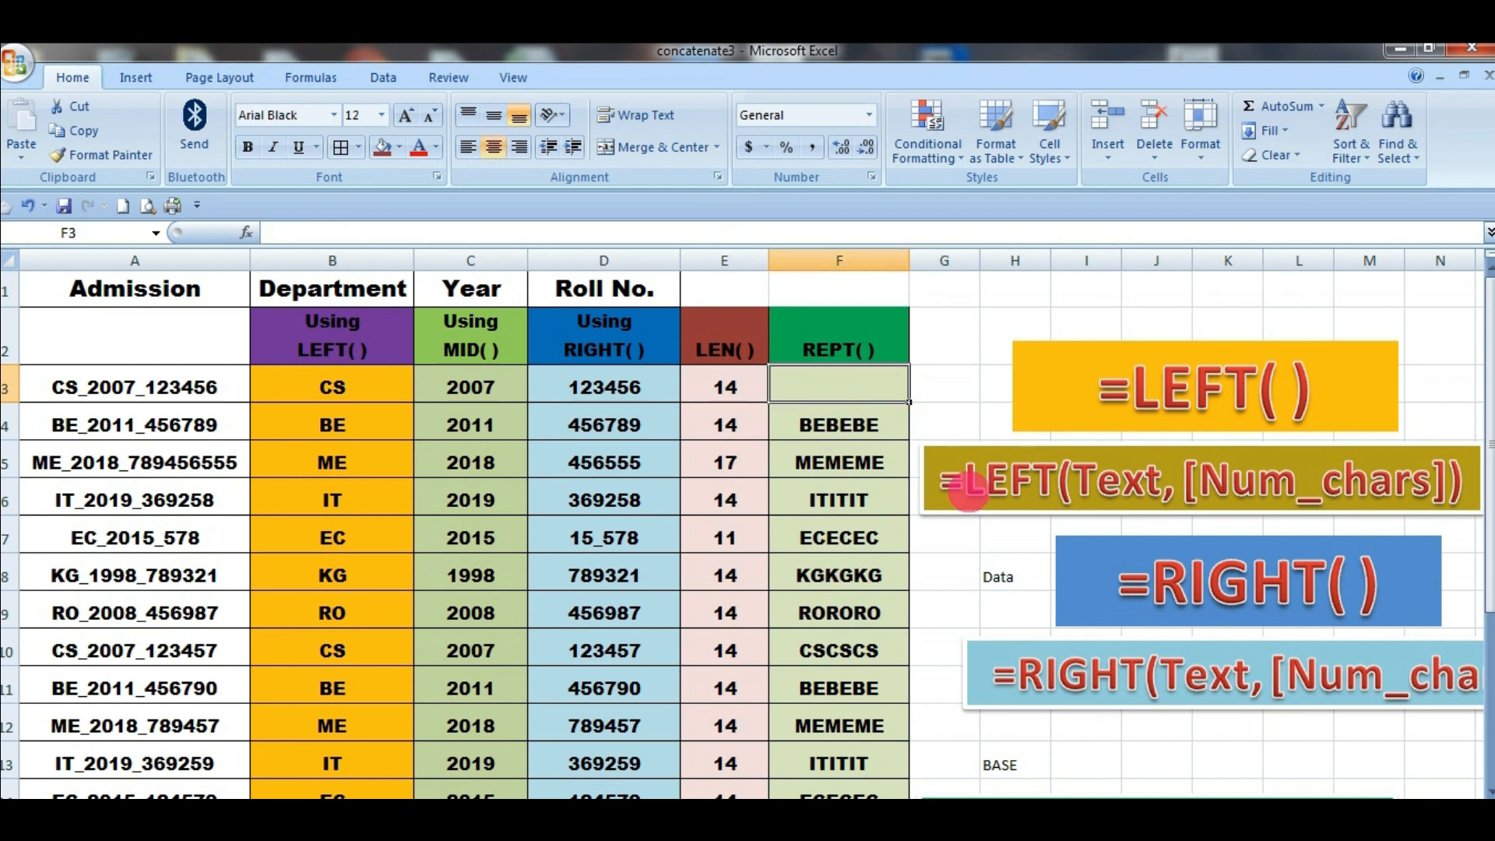
text(=REPT()
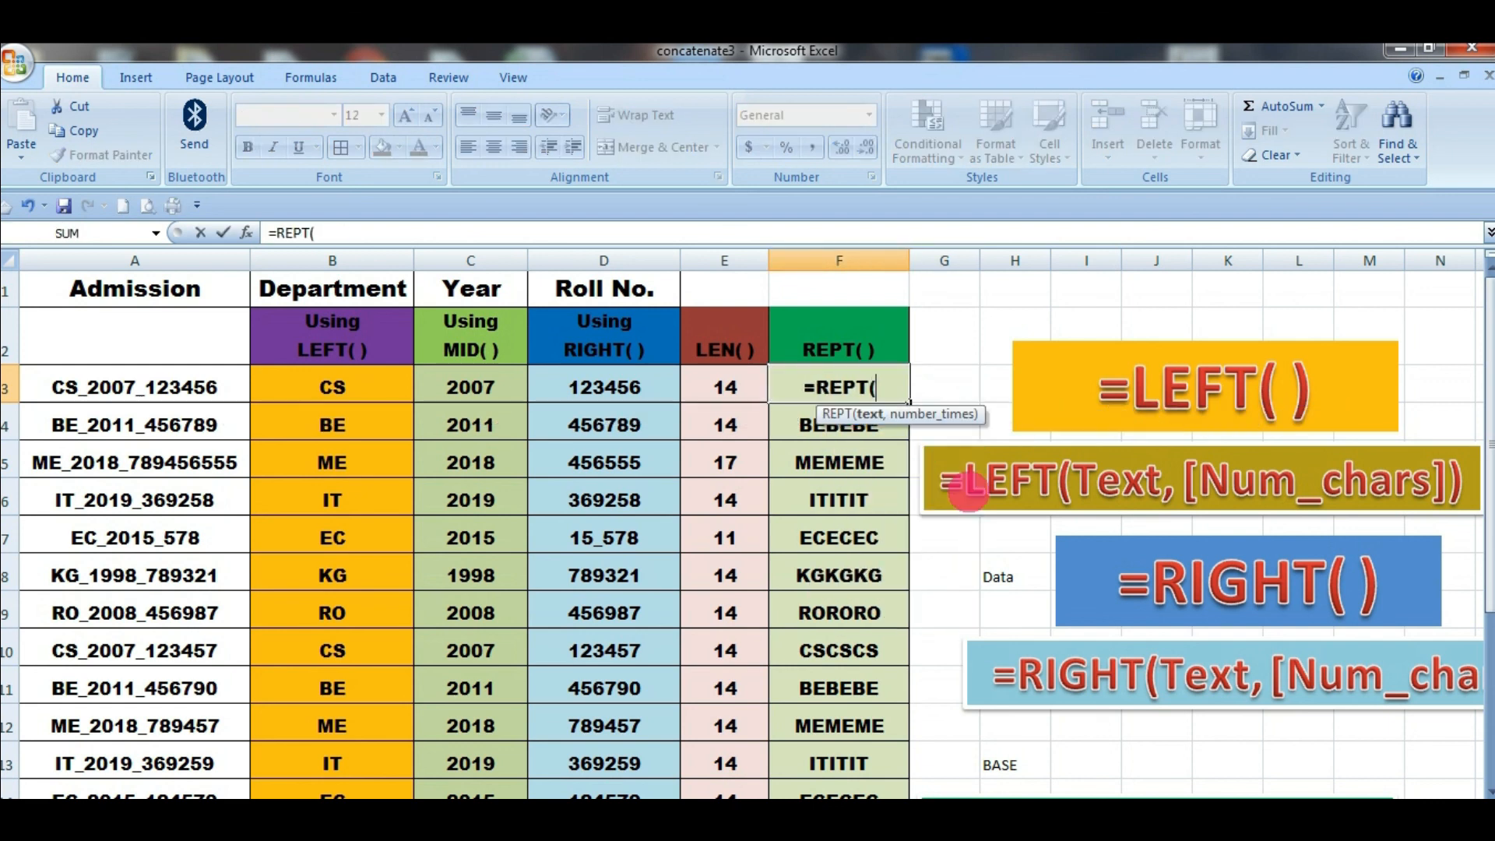
click(480, 388)
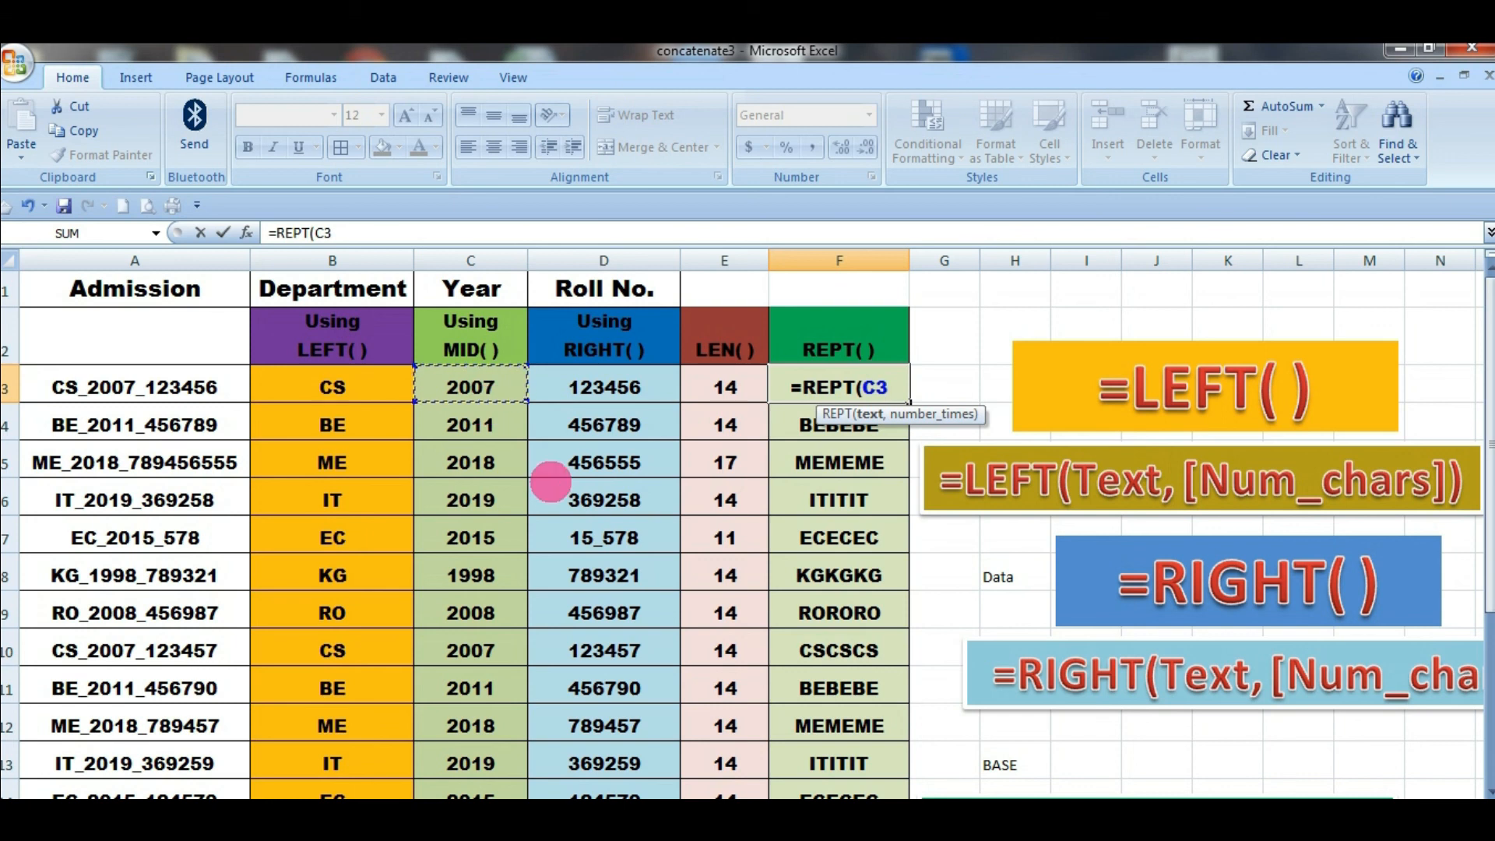
text(,)
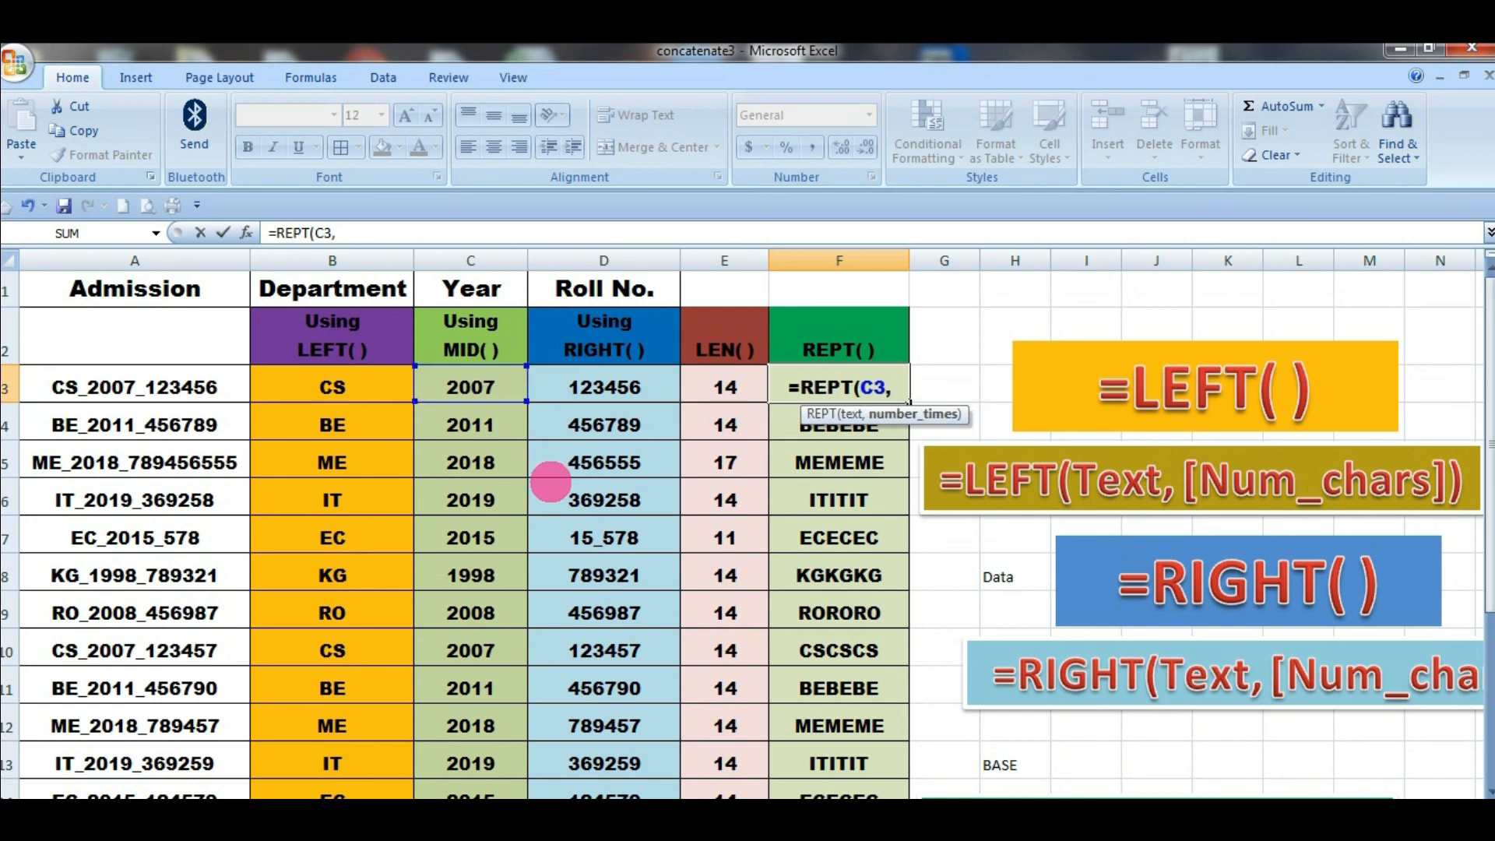
text(2)
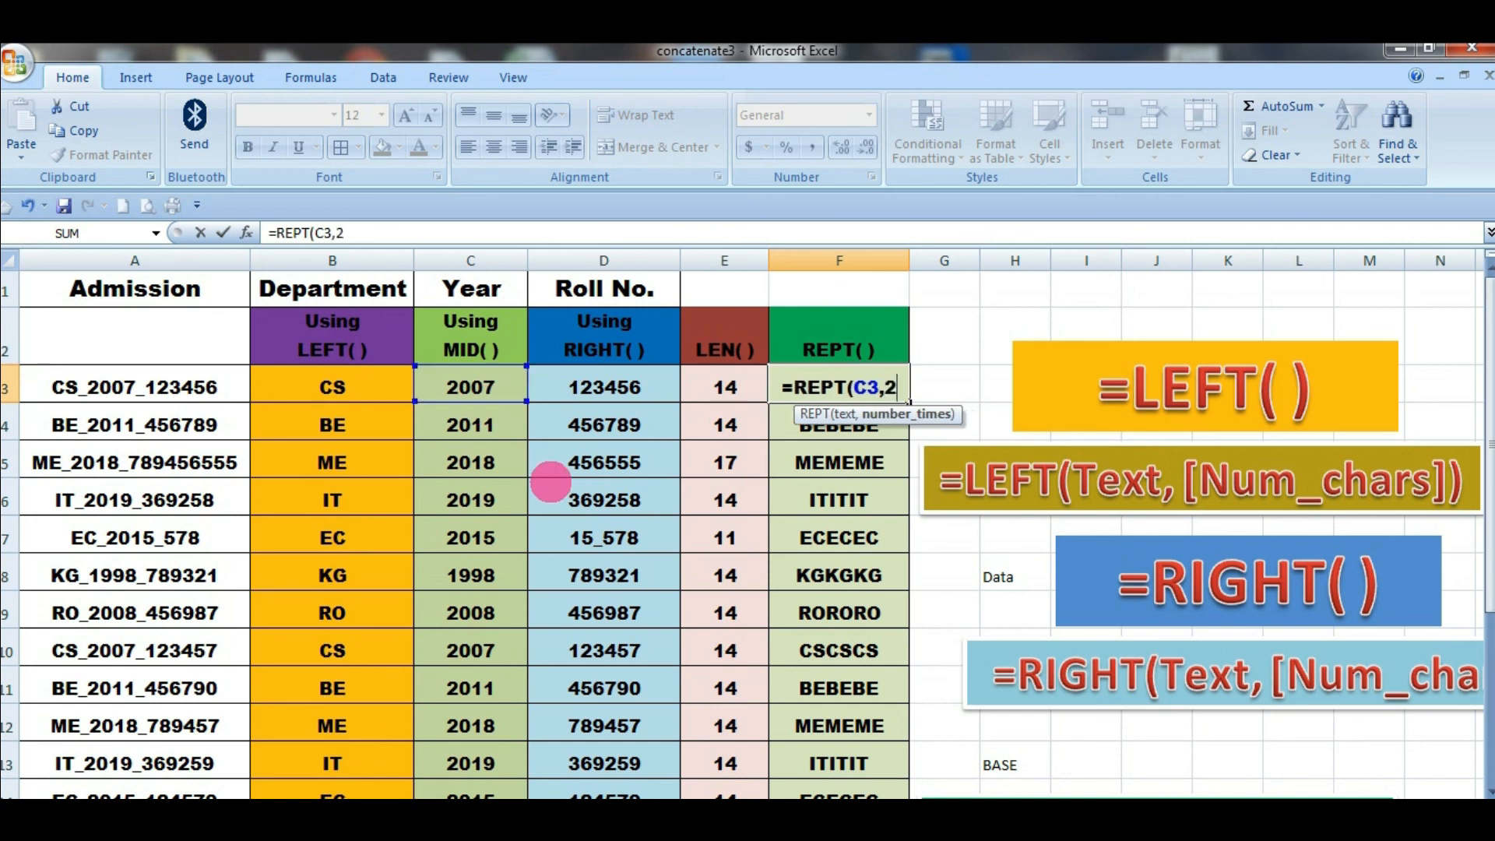
text())
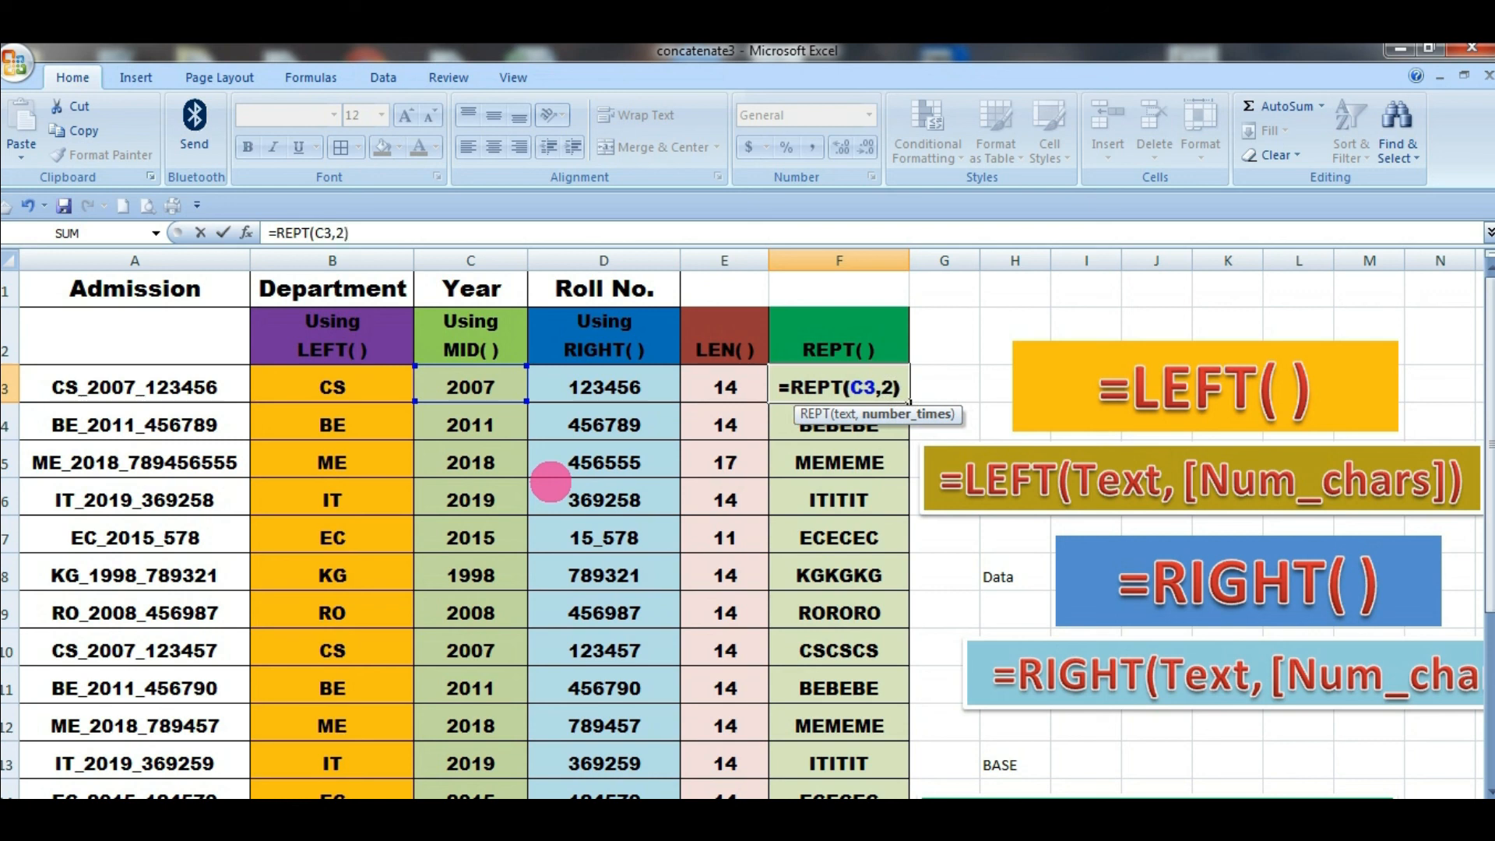
key(Return)
Copy the Year-repeating formula from F3 down the REPT( ) column to F20
key(Up)
key(ctrl+c)
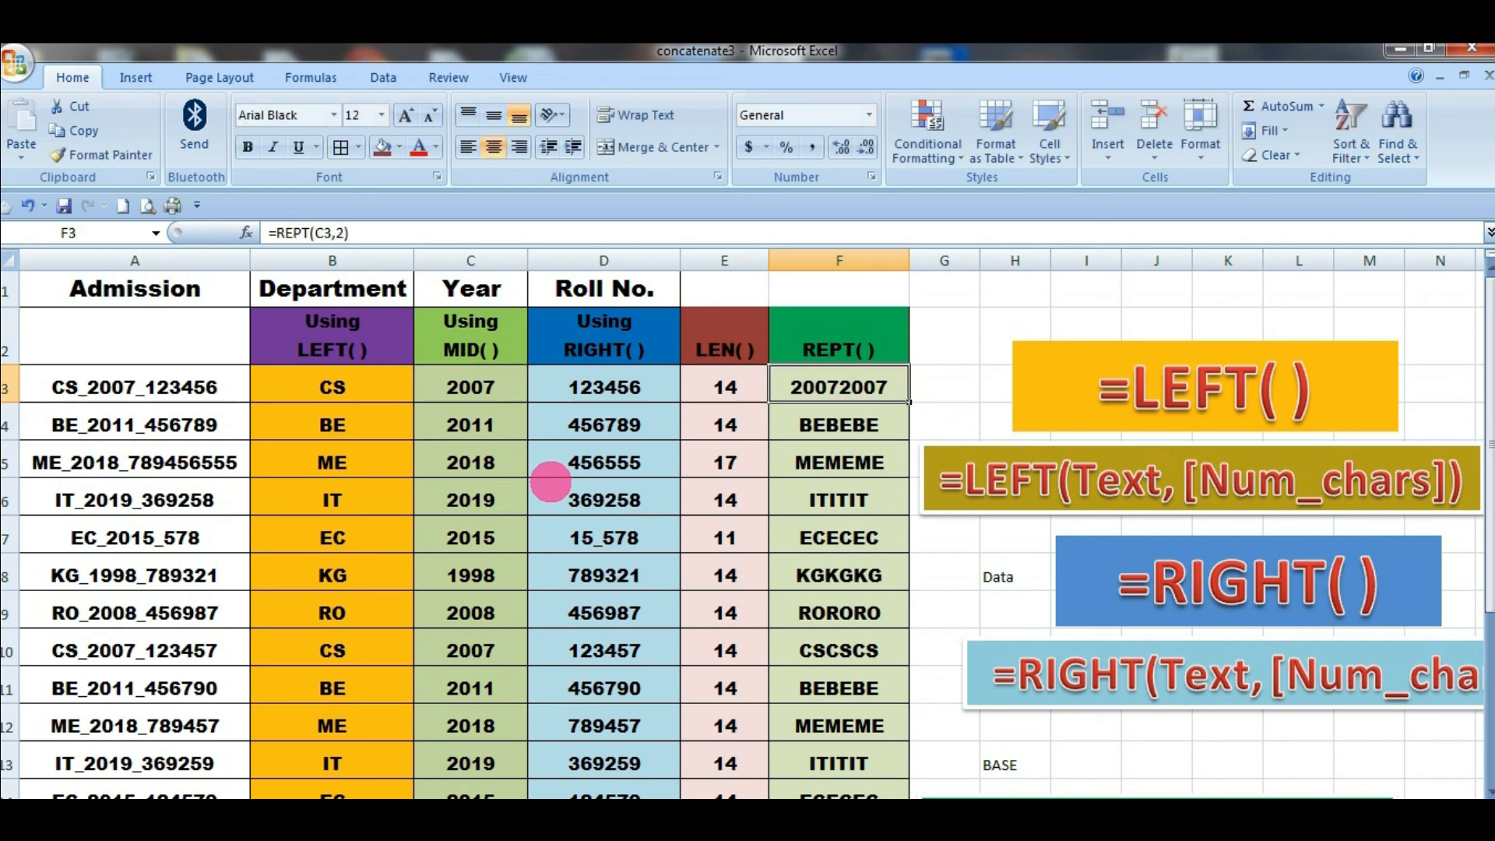
key(shift+Down)
key(shift+Down)
key(shift+Down)
key(shift+Down)
key(shift+Down)
key(shift+Down)
key(shift+Down)
key(shift+Down)
key(shift+Down)
key(shift+Down)
key(shift+Down)
key(shift+Down)
key(shift+Down)
key(shift+Down)
key(shift+Down)
key(shift+Down)
key(shift+Down)
key(shift+Down)
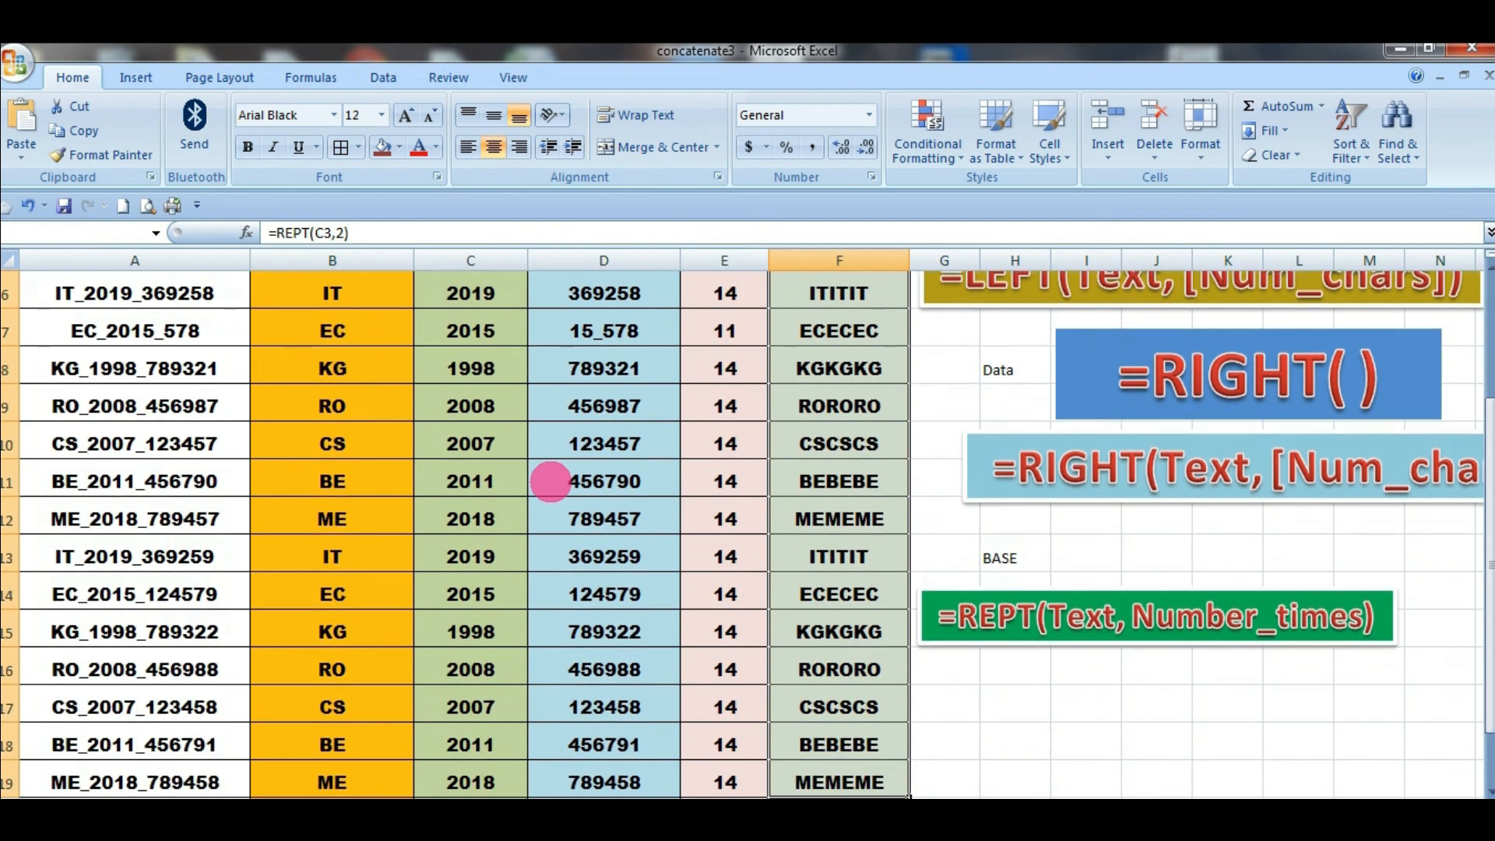
key(ctrl+v)
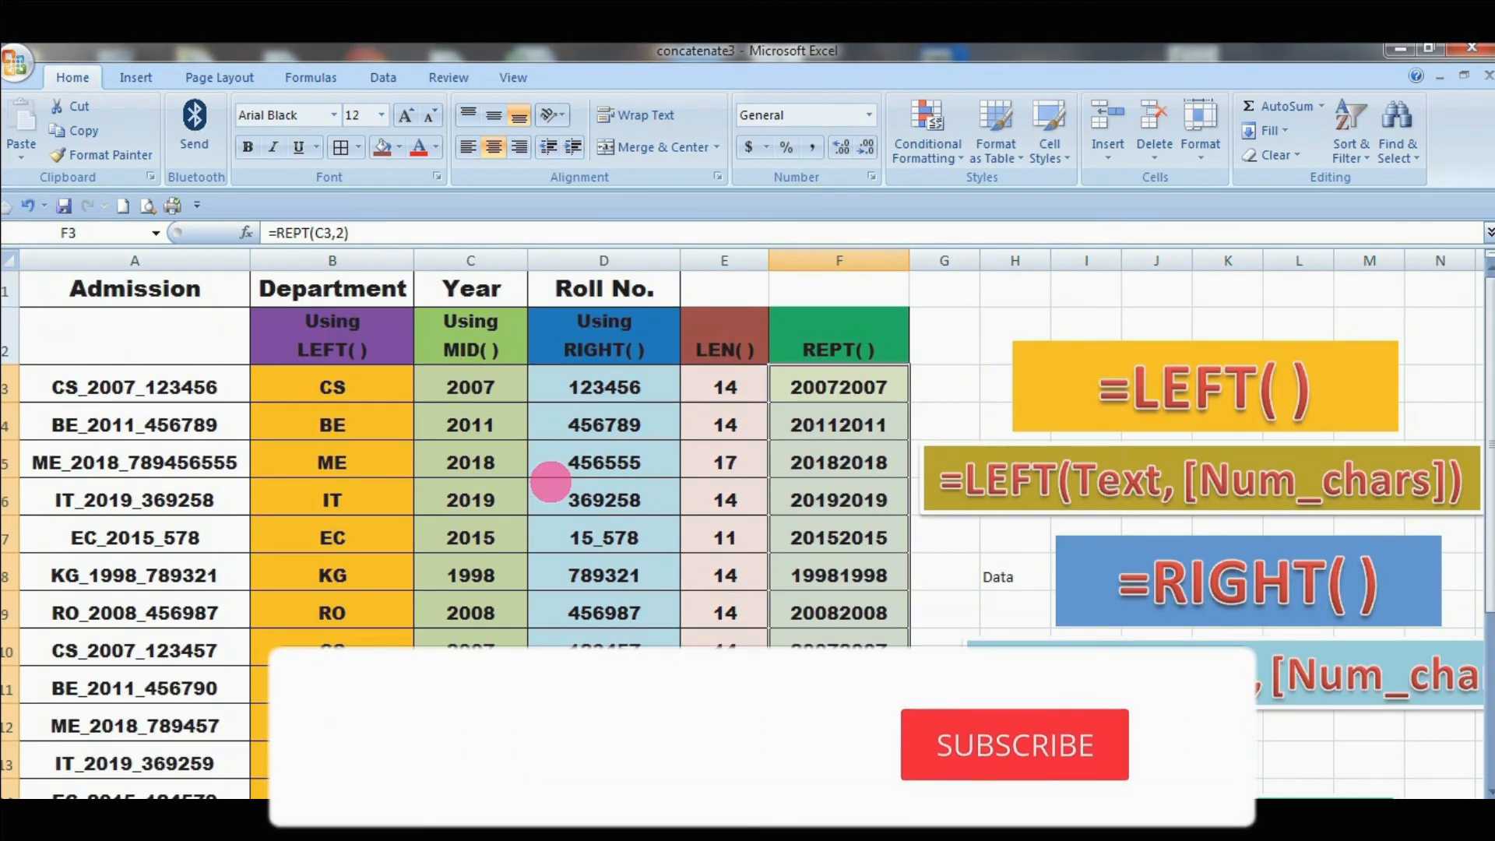
Check the formula in F3 and review the REPT( ) column's results down to row 20
click(853, 389)
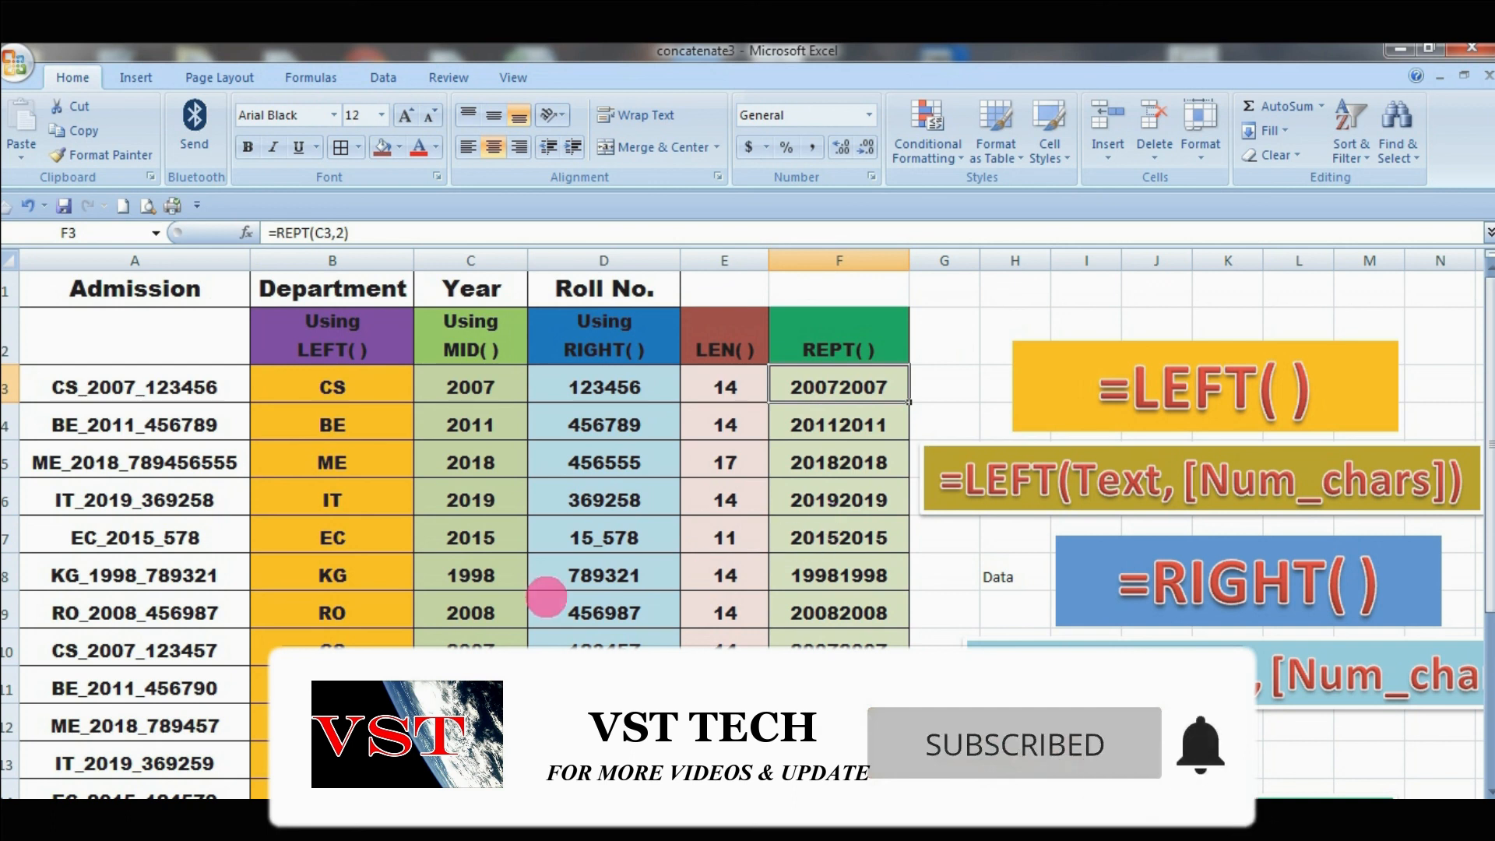
scroll(535, 578, down, 1)
scroll(535, 578, up, 1)
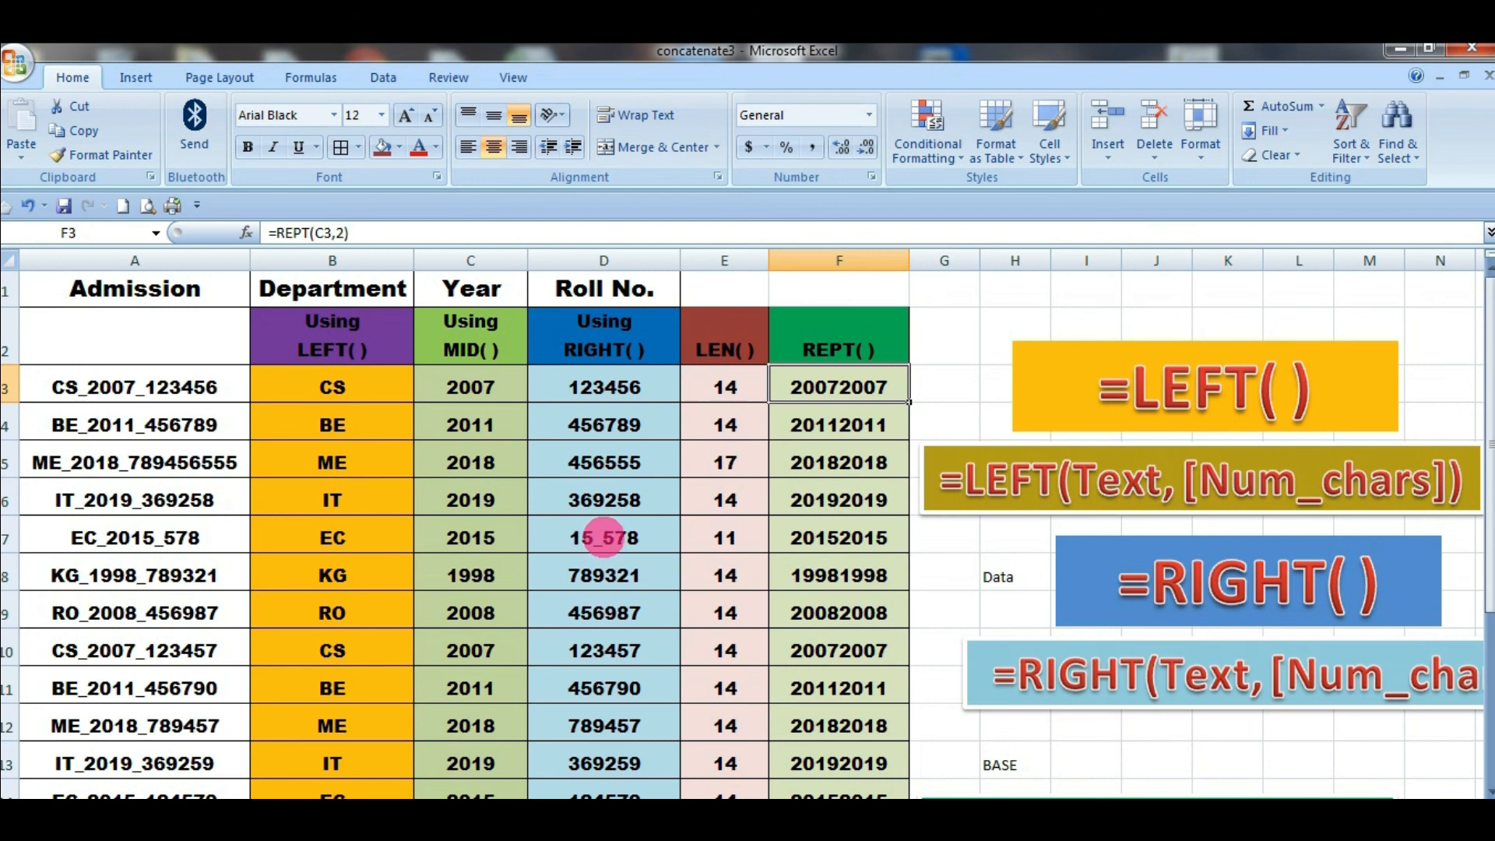
scroll(608, 535, down, 1)
scroll(608, 536, up, 1)
scroll(611, 537, down, 3)
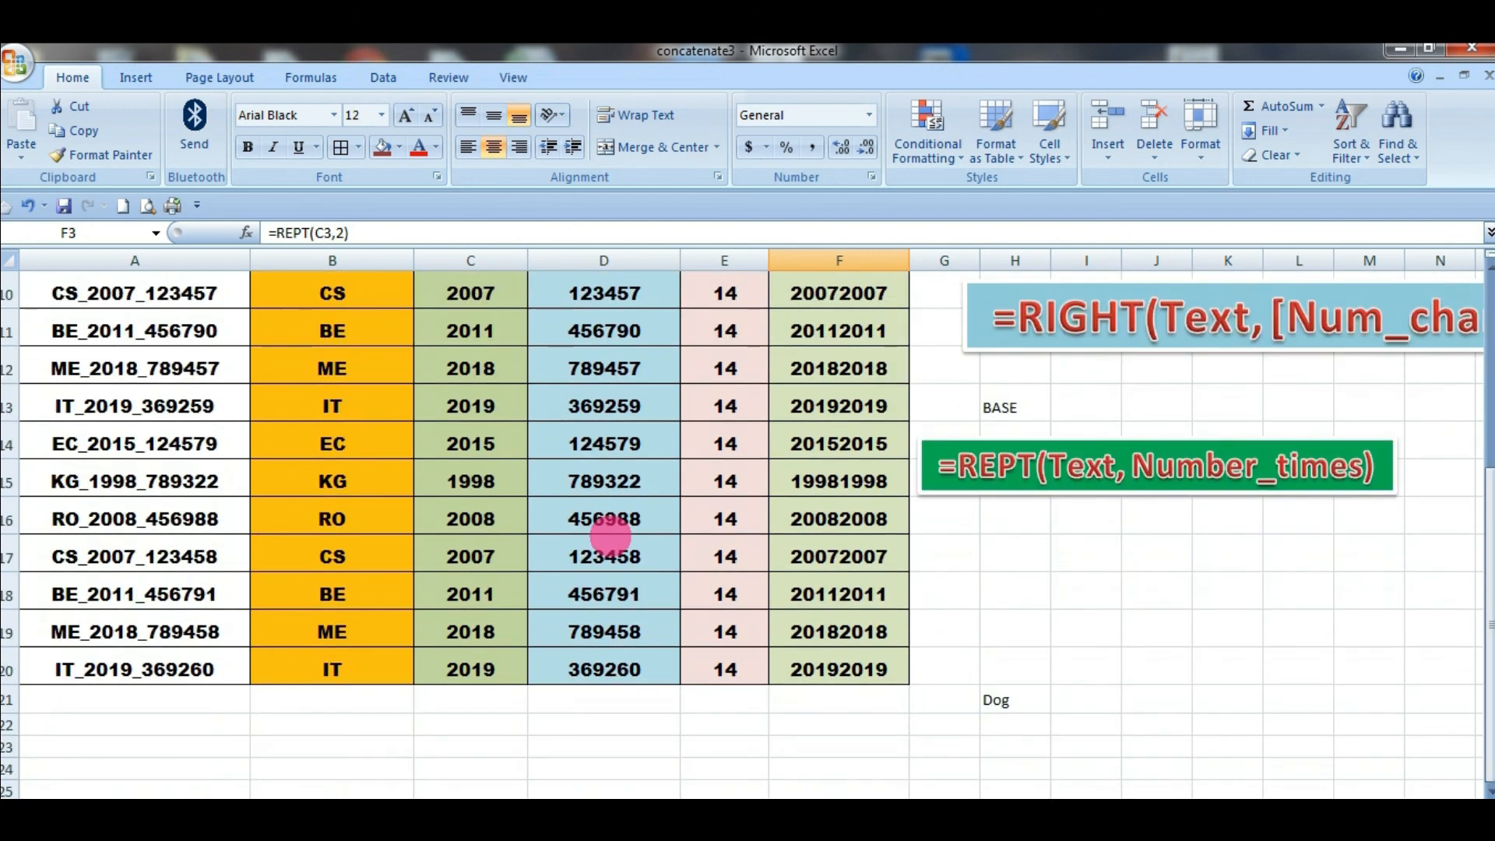